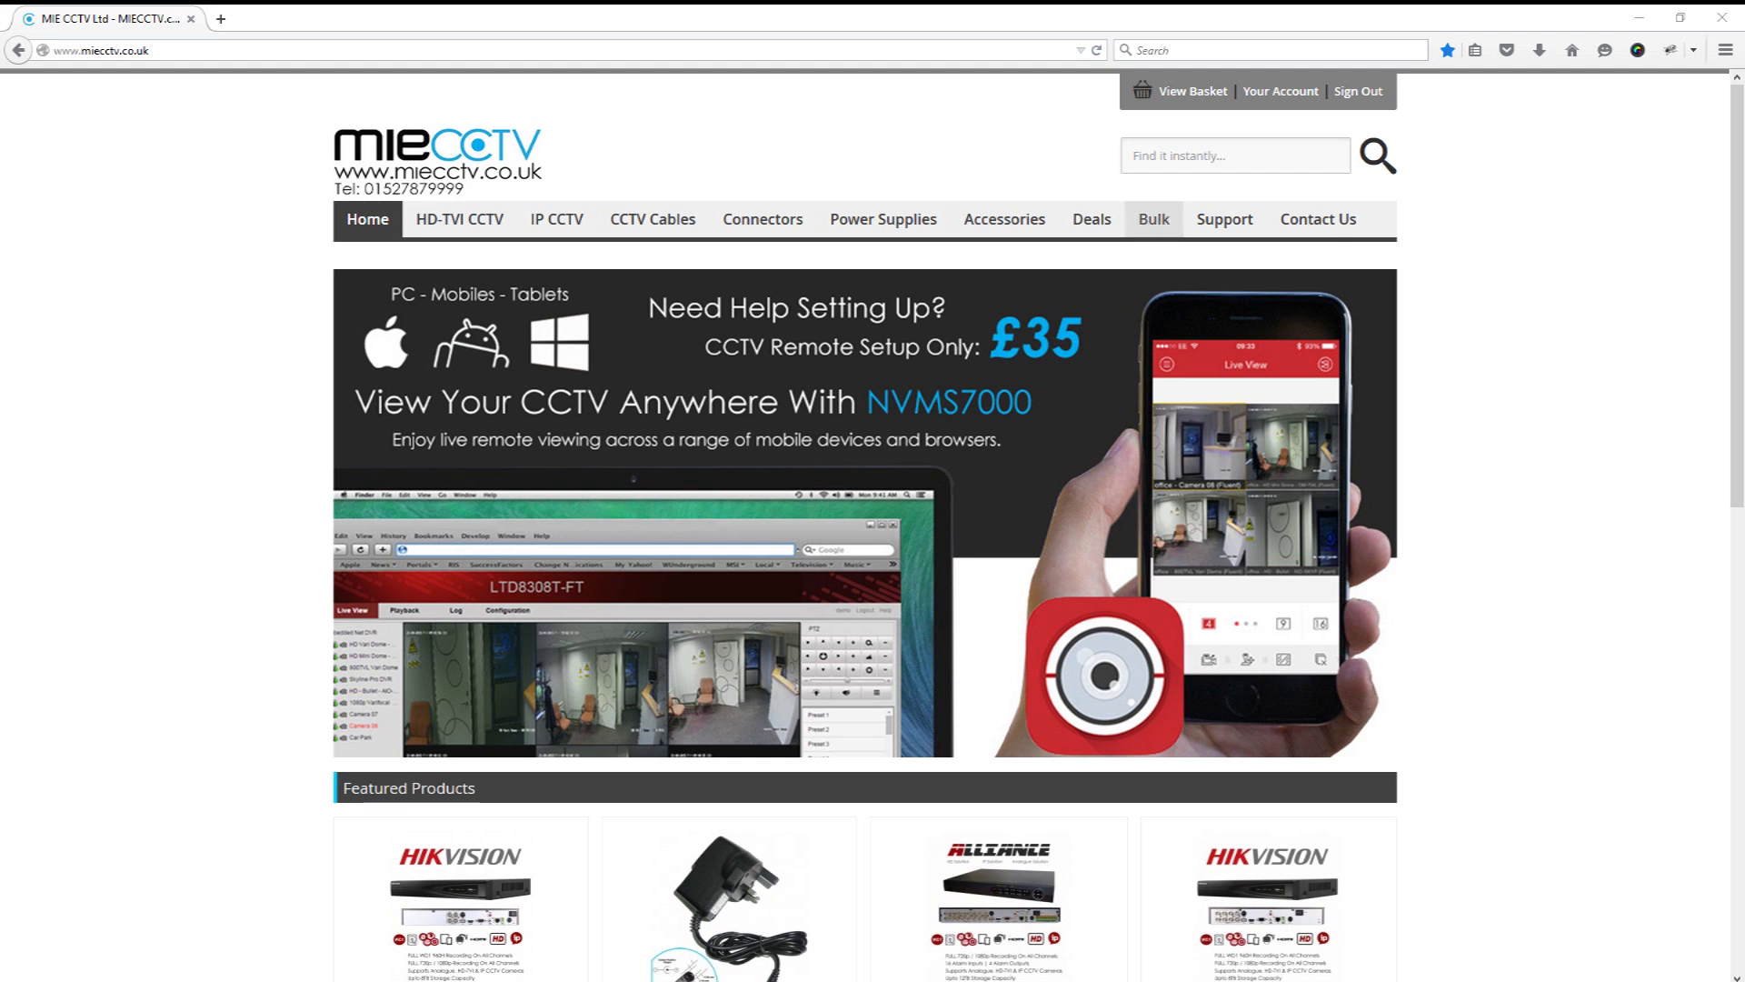
Step: Save the Hikvision Firmware V3.3.3 zip from MIECCTV's Downloads page and show it in its folder
mouse_move(1224, 219)
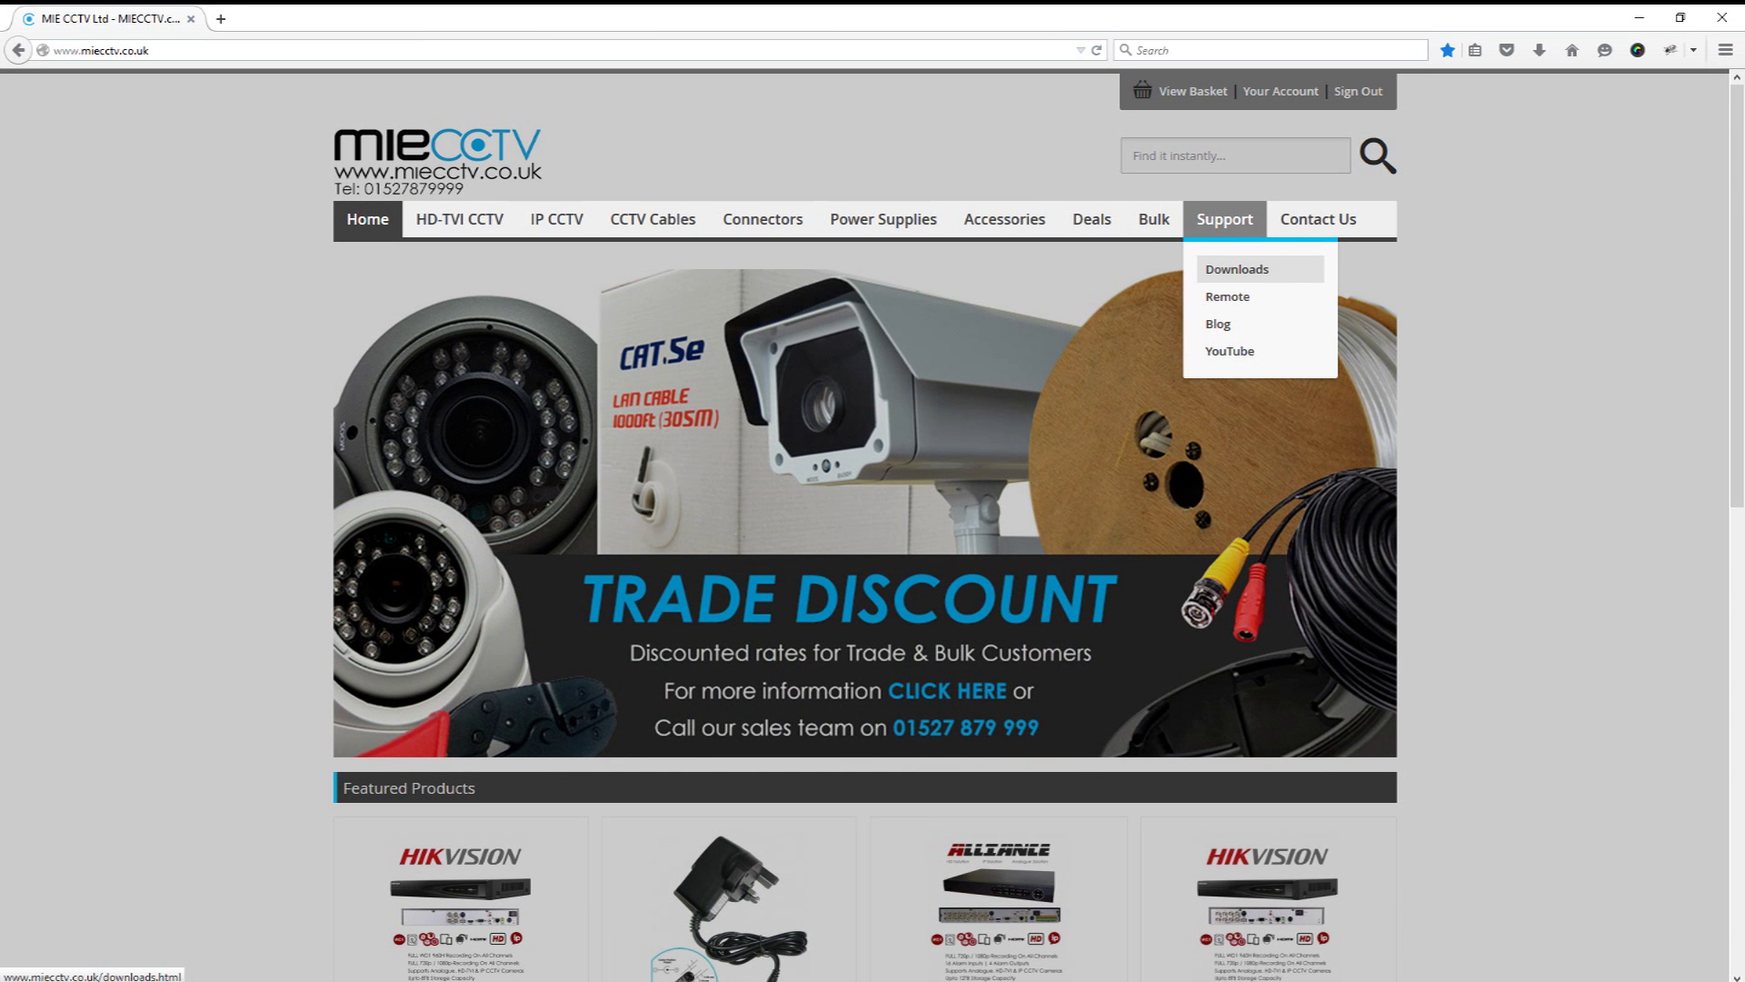
click(1237, 269)
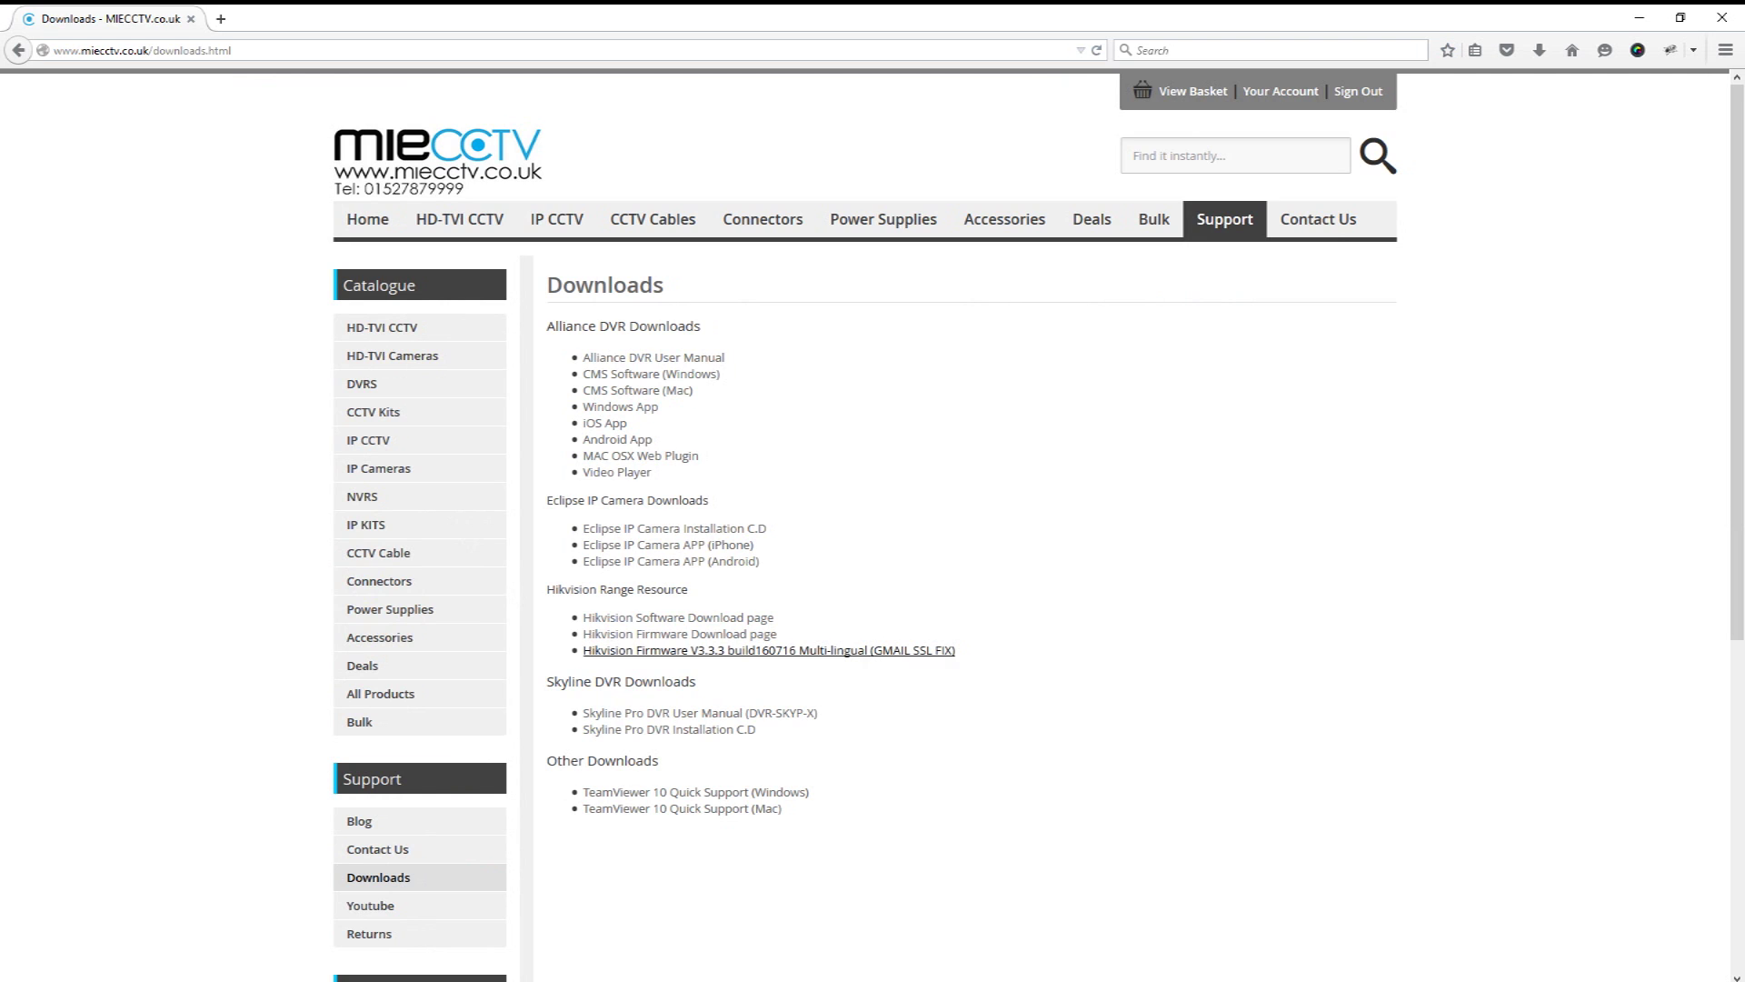
click(768, 650)
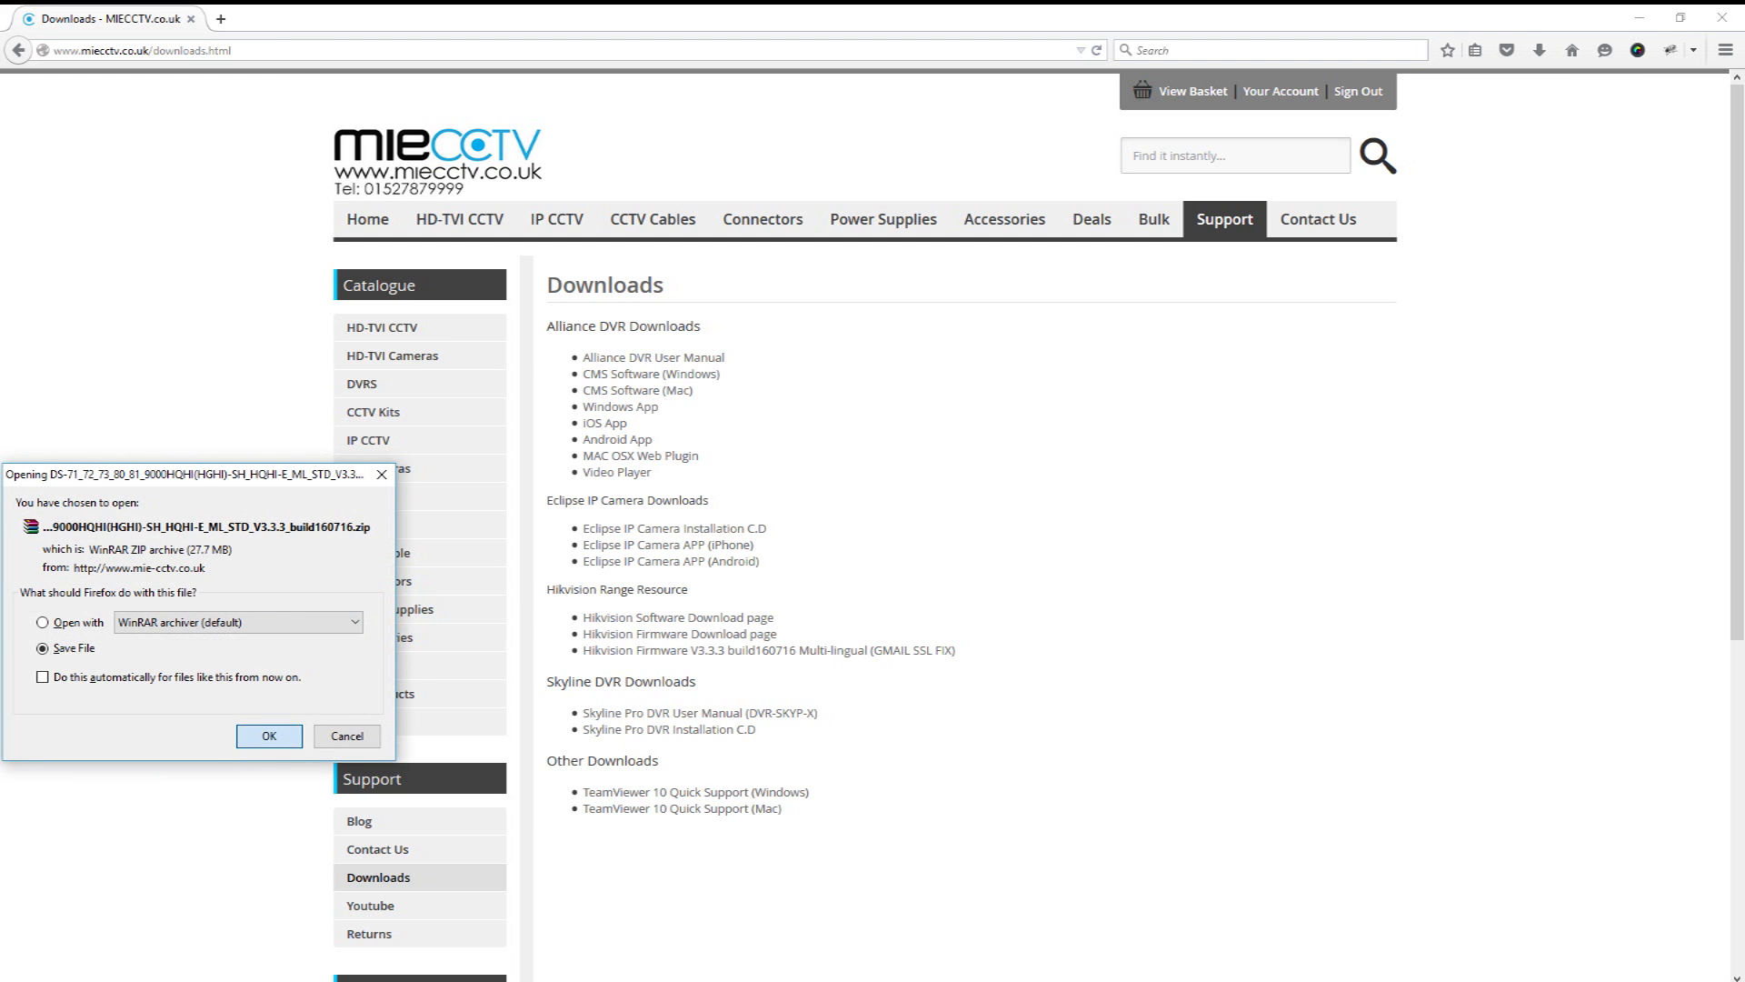
click(270, 735)
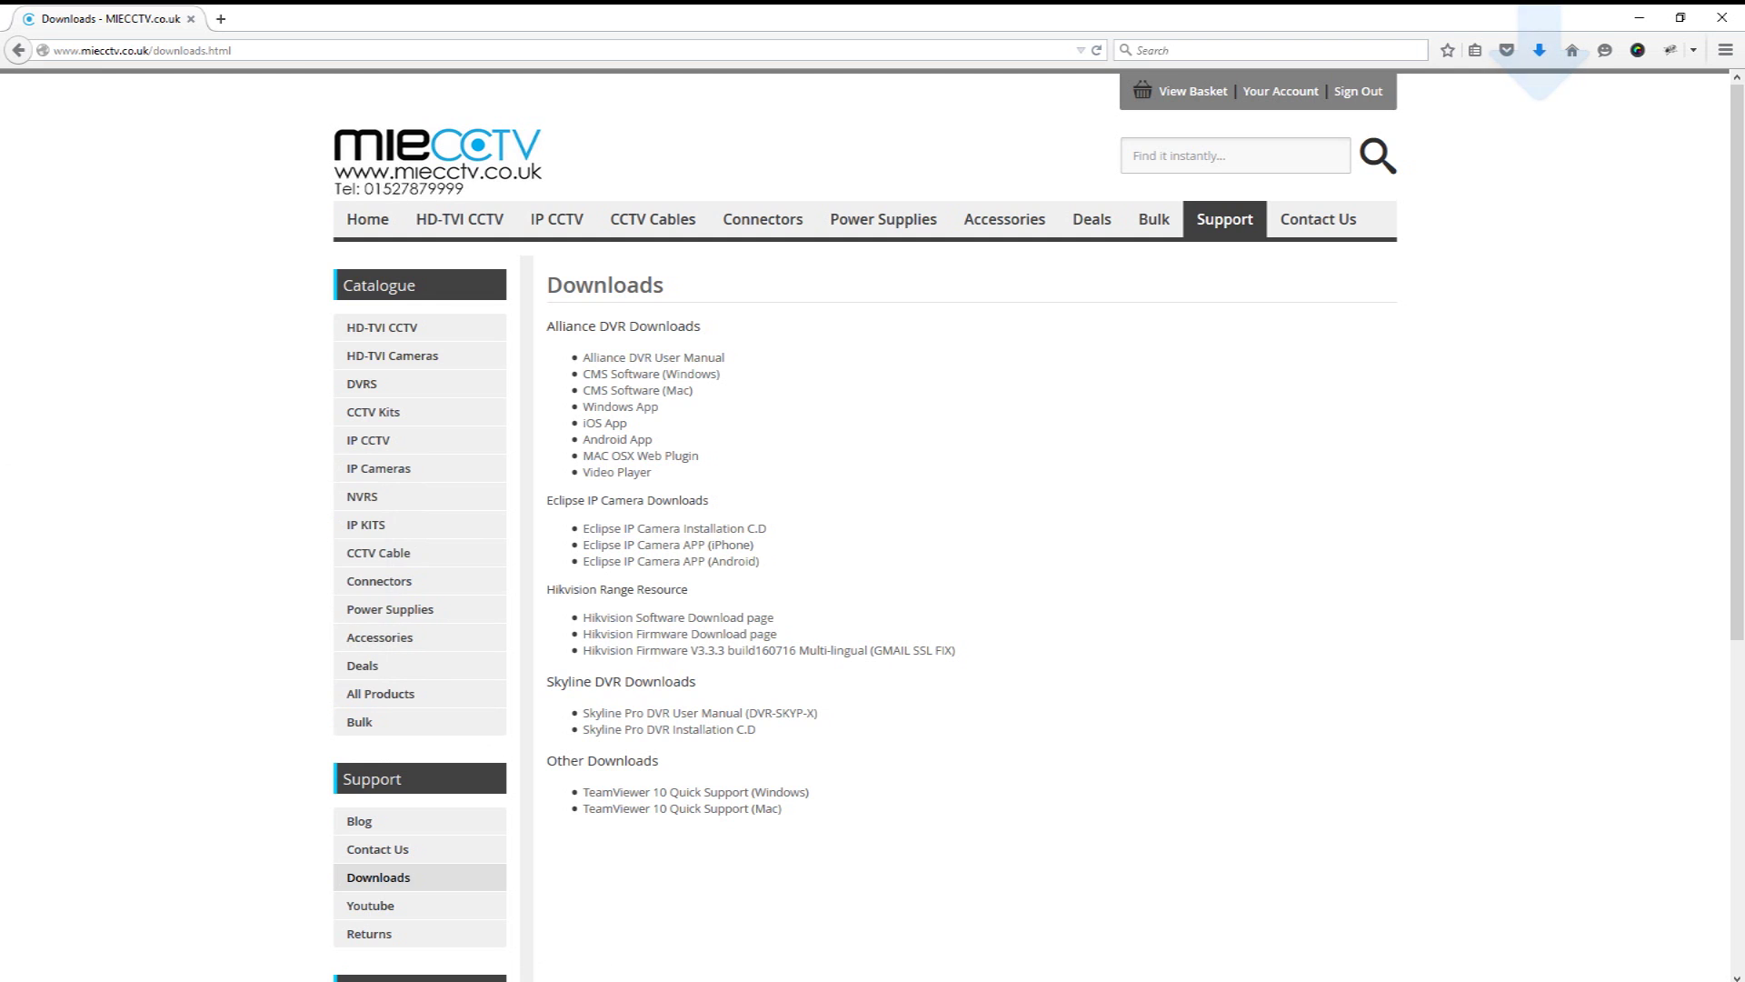
click(1539, 50)
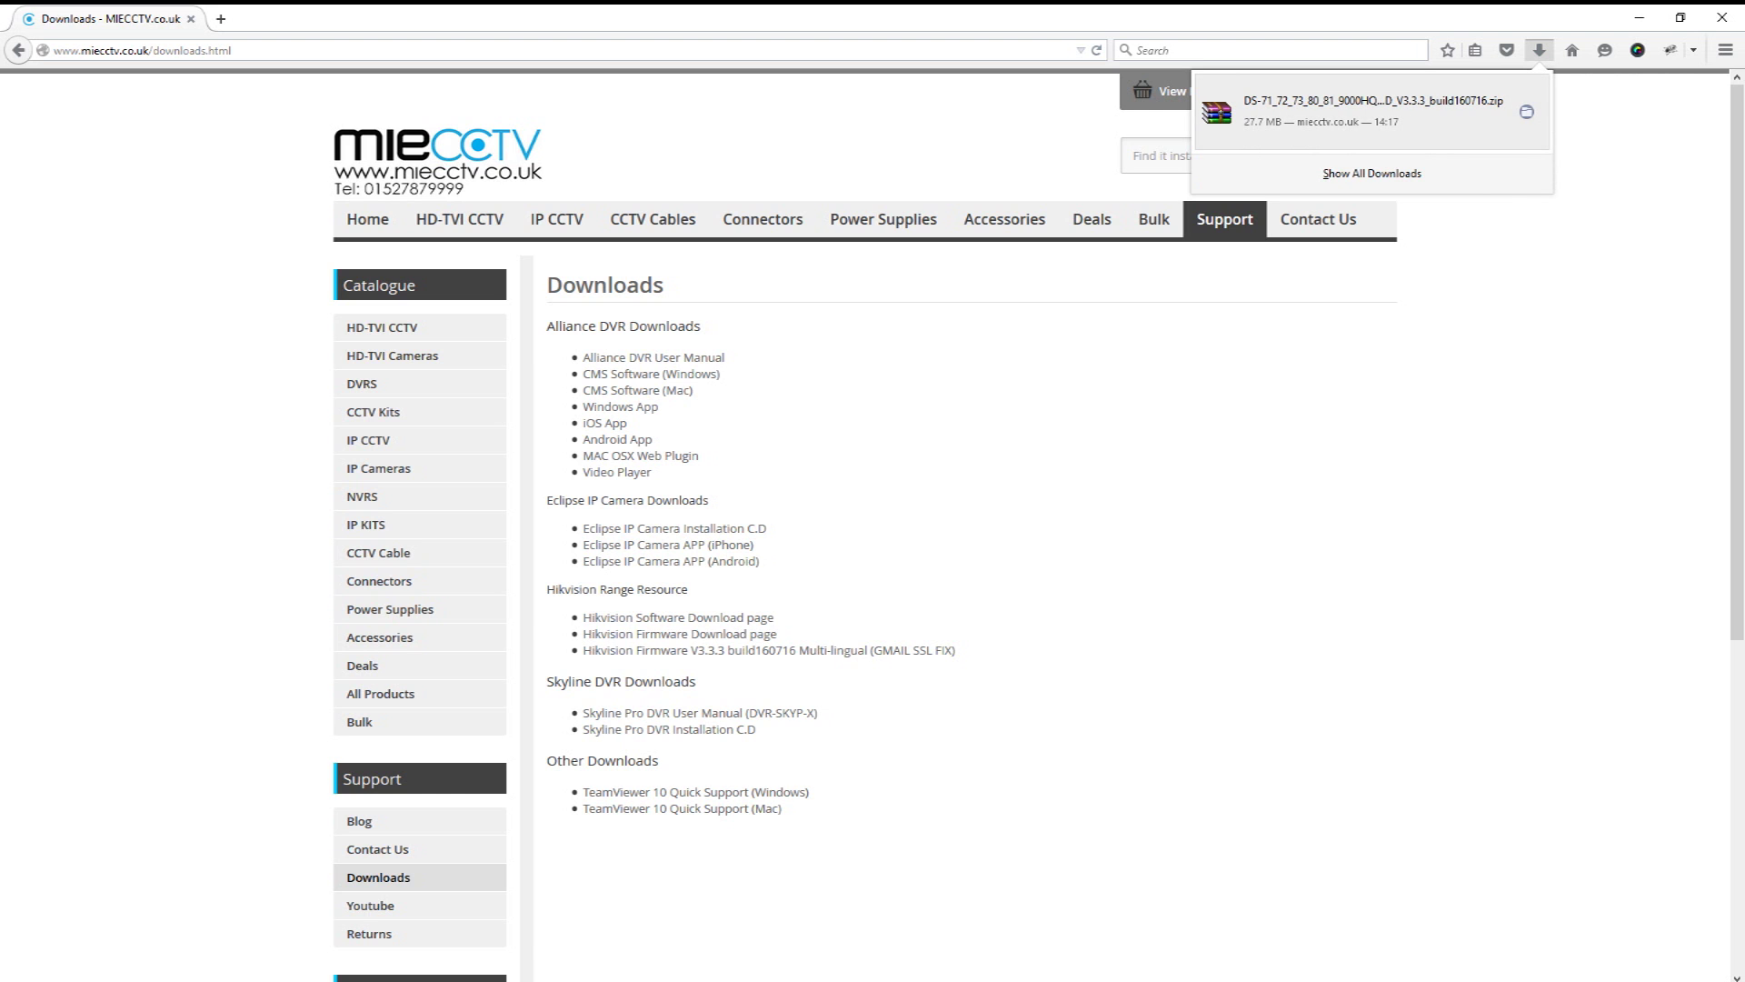
click(1526, 112)
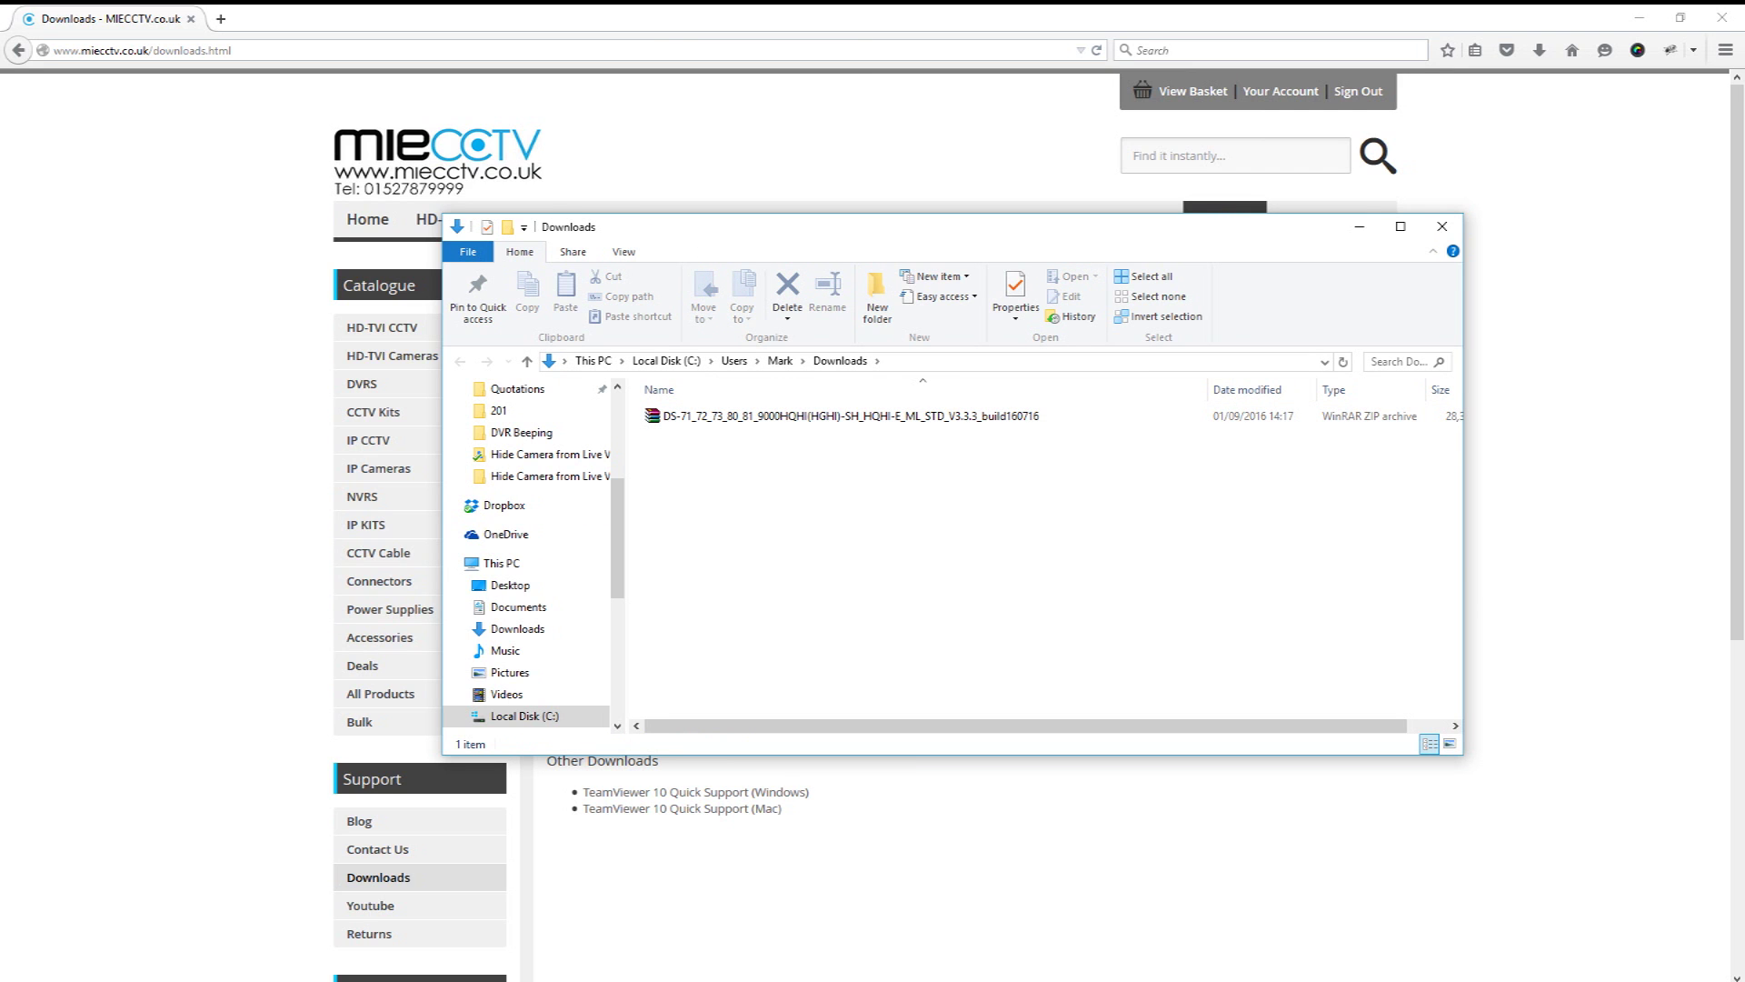
Step: Extract the firmware zip in Downloads to get digicap.dav, then close the Explorer window
click(996, 418)
right_click(996, 422)
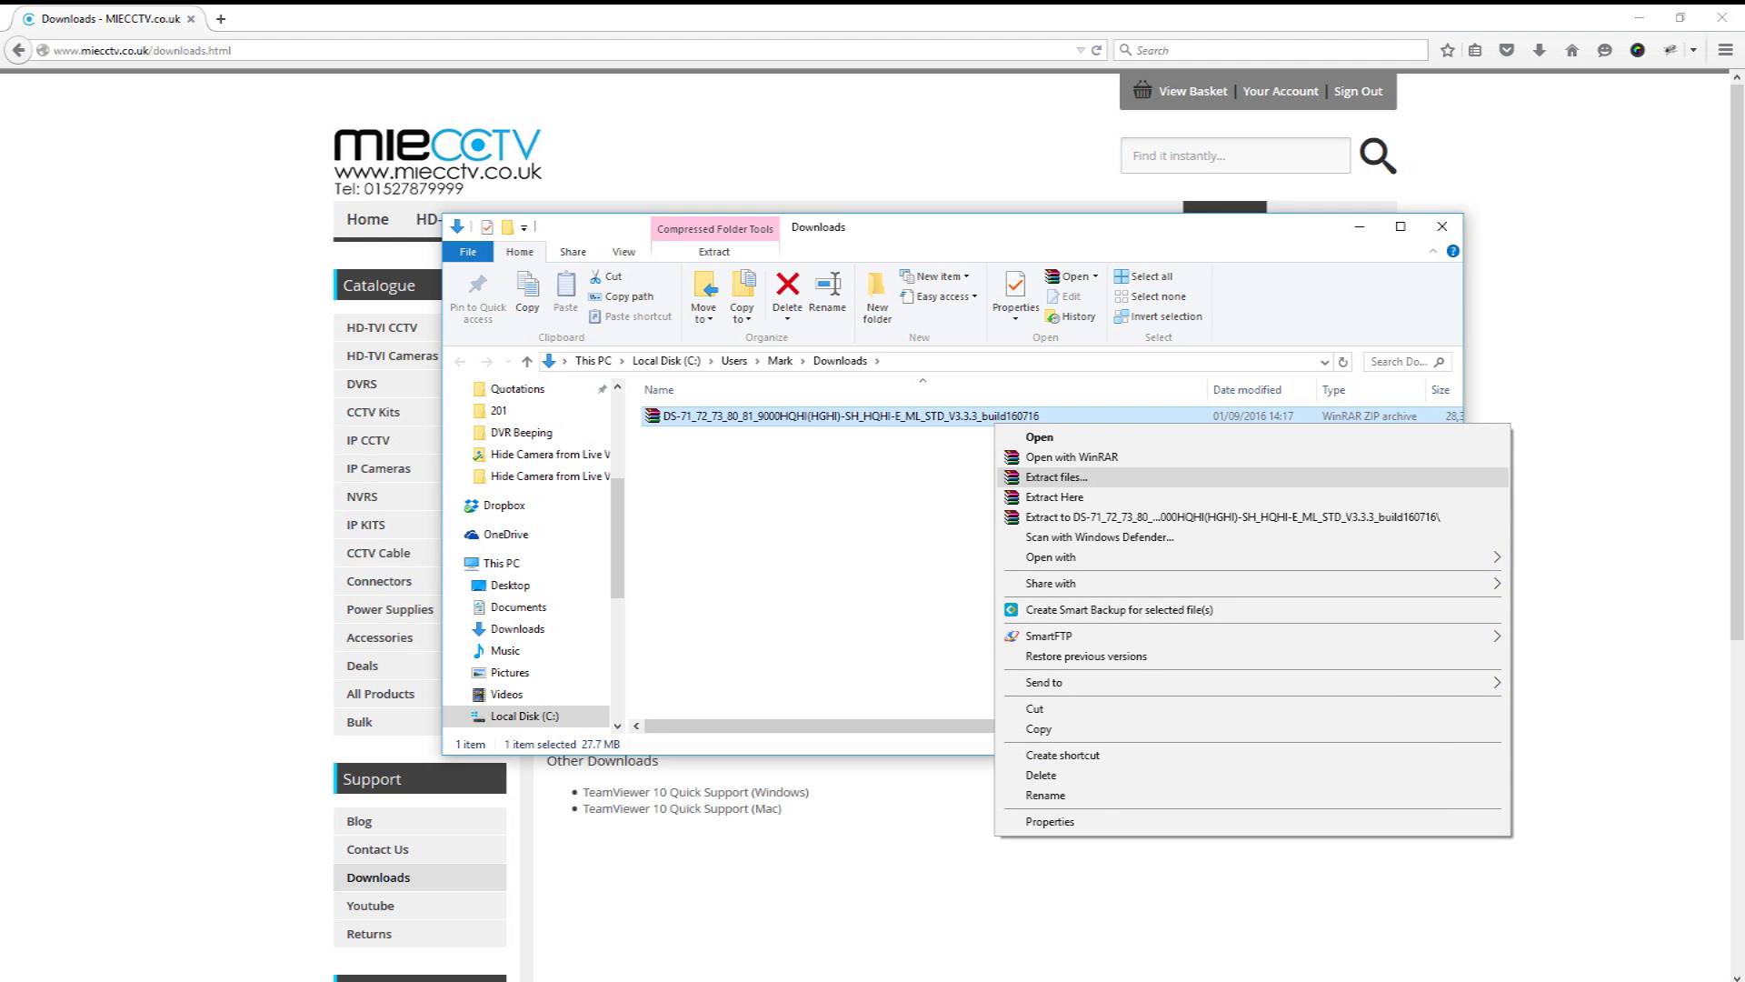
click(1054, 496)
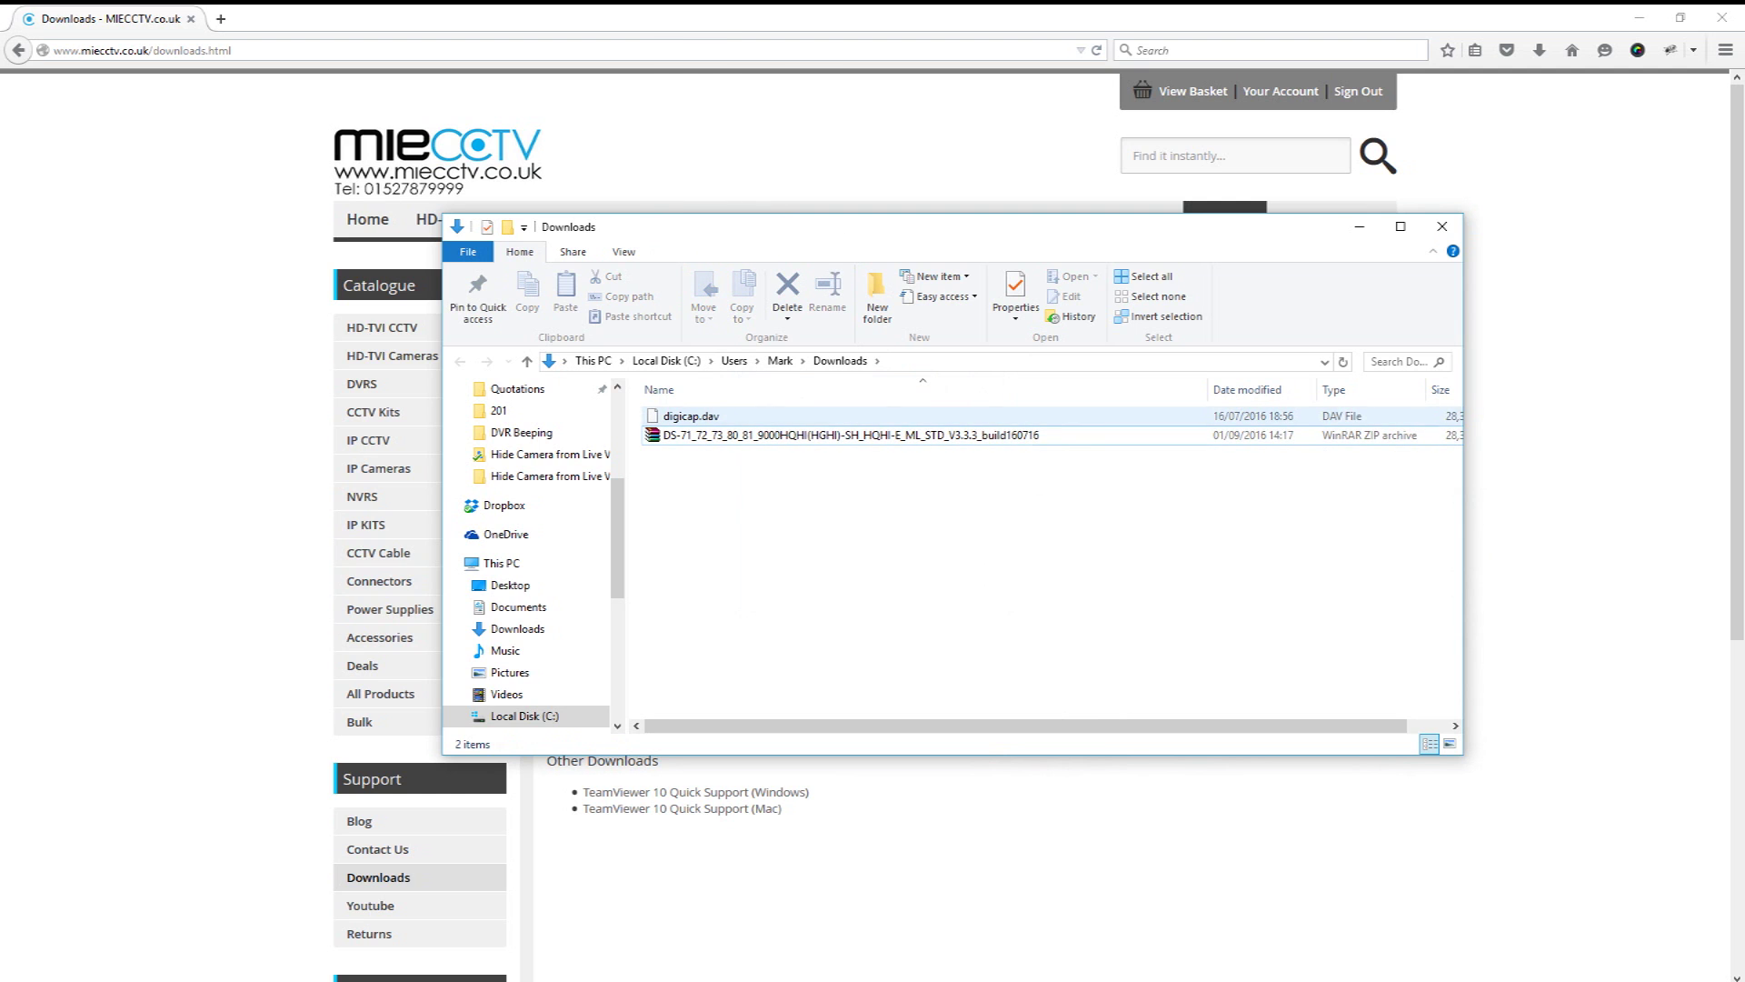
click(691, 416)
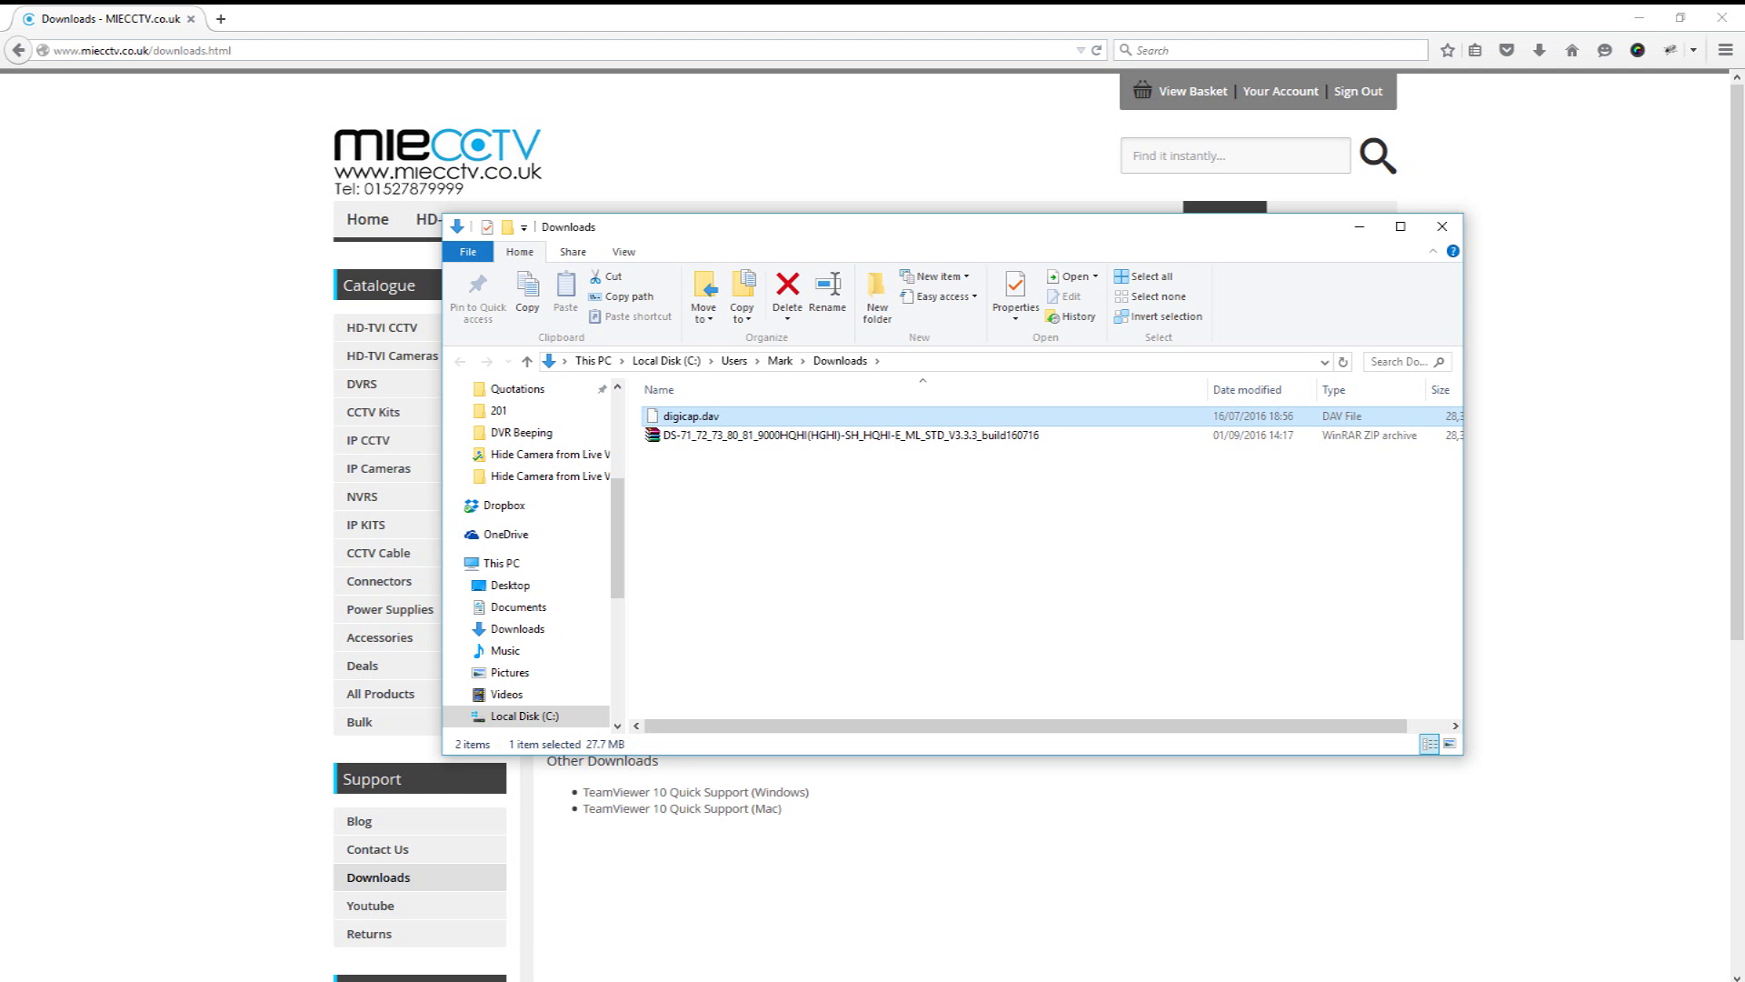
key(alt+F4)
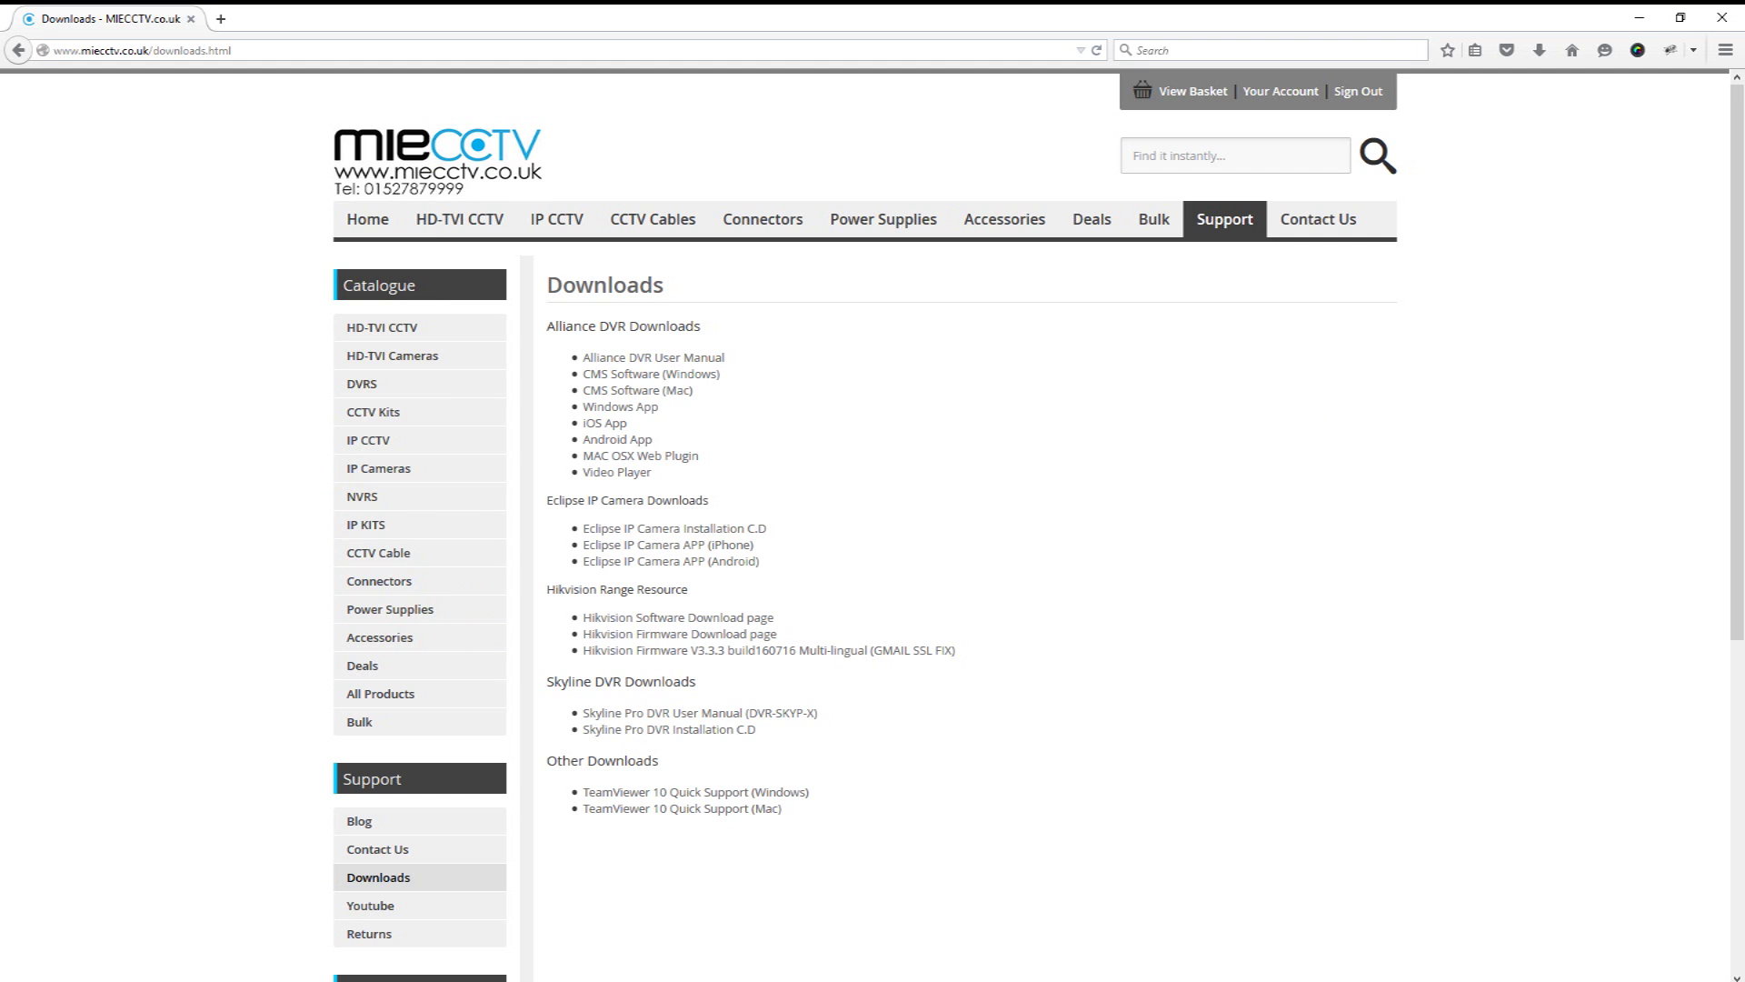
Step: Load 192.168.66.129 and enter user admin with the password on the DVR login page
key(ctrl+l)
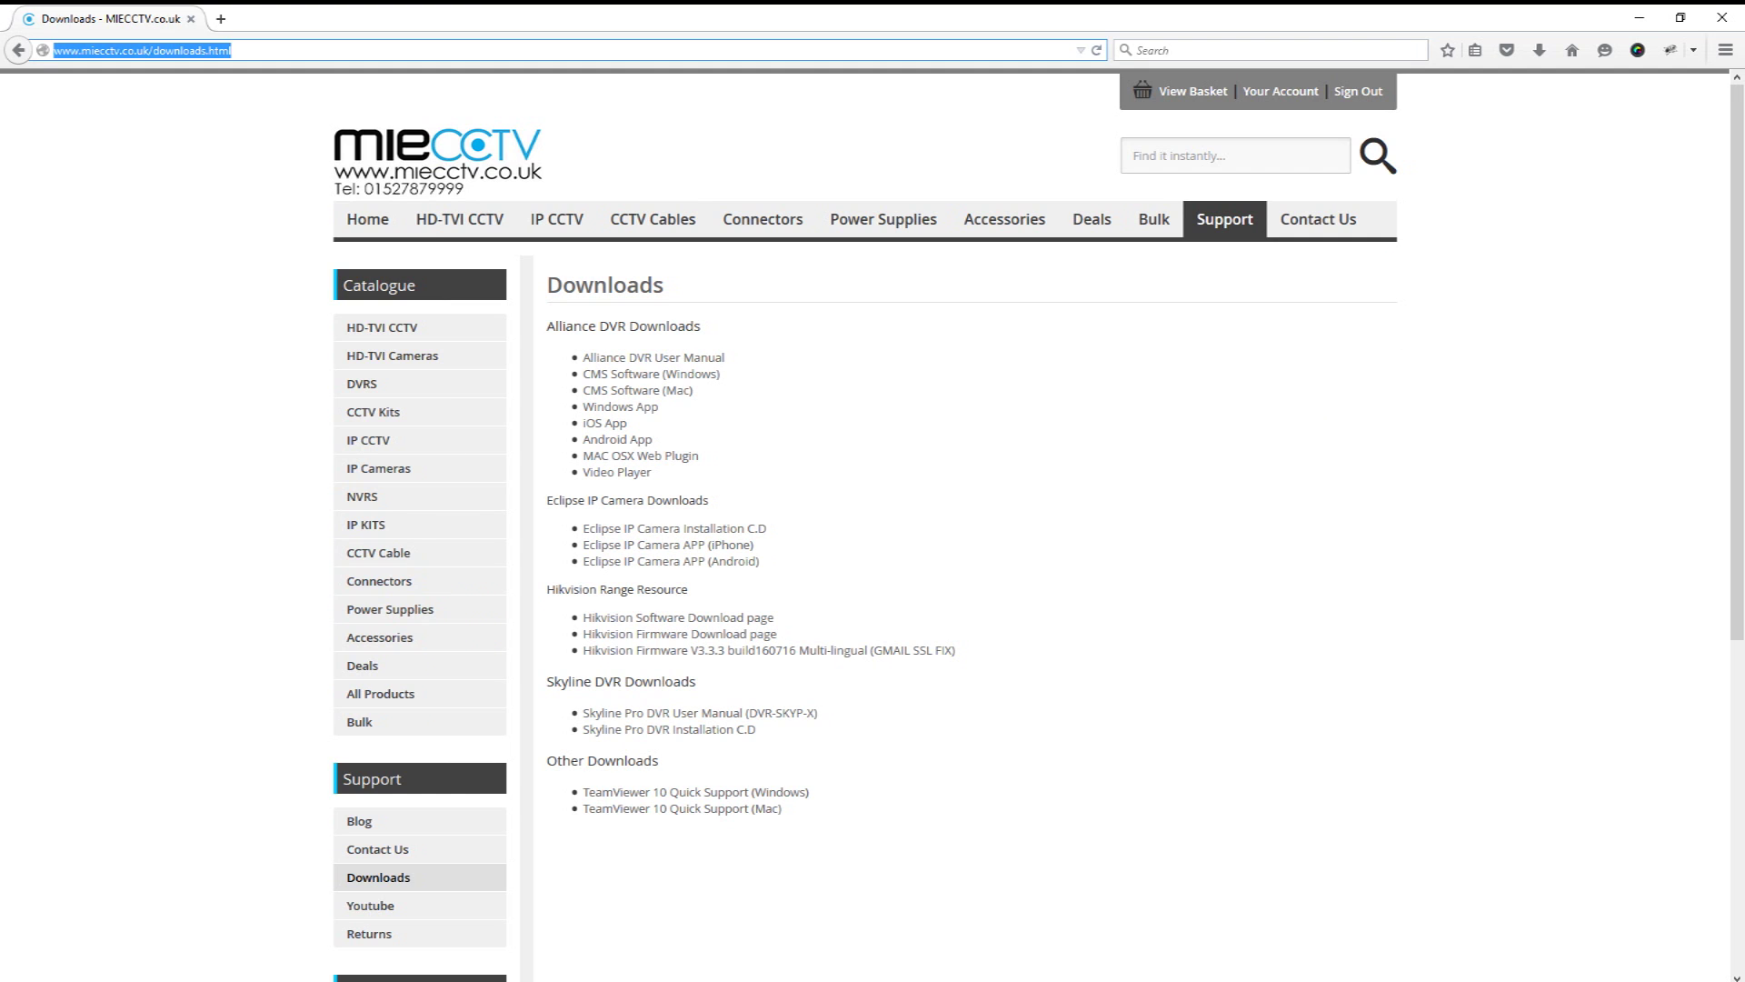
text(192.168.66.129)
key(Return)
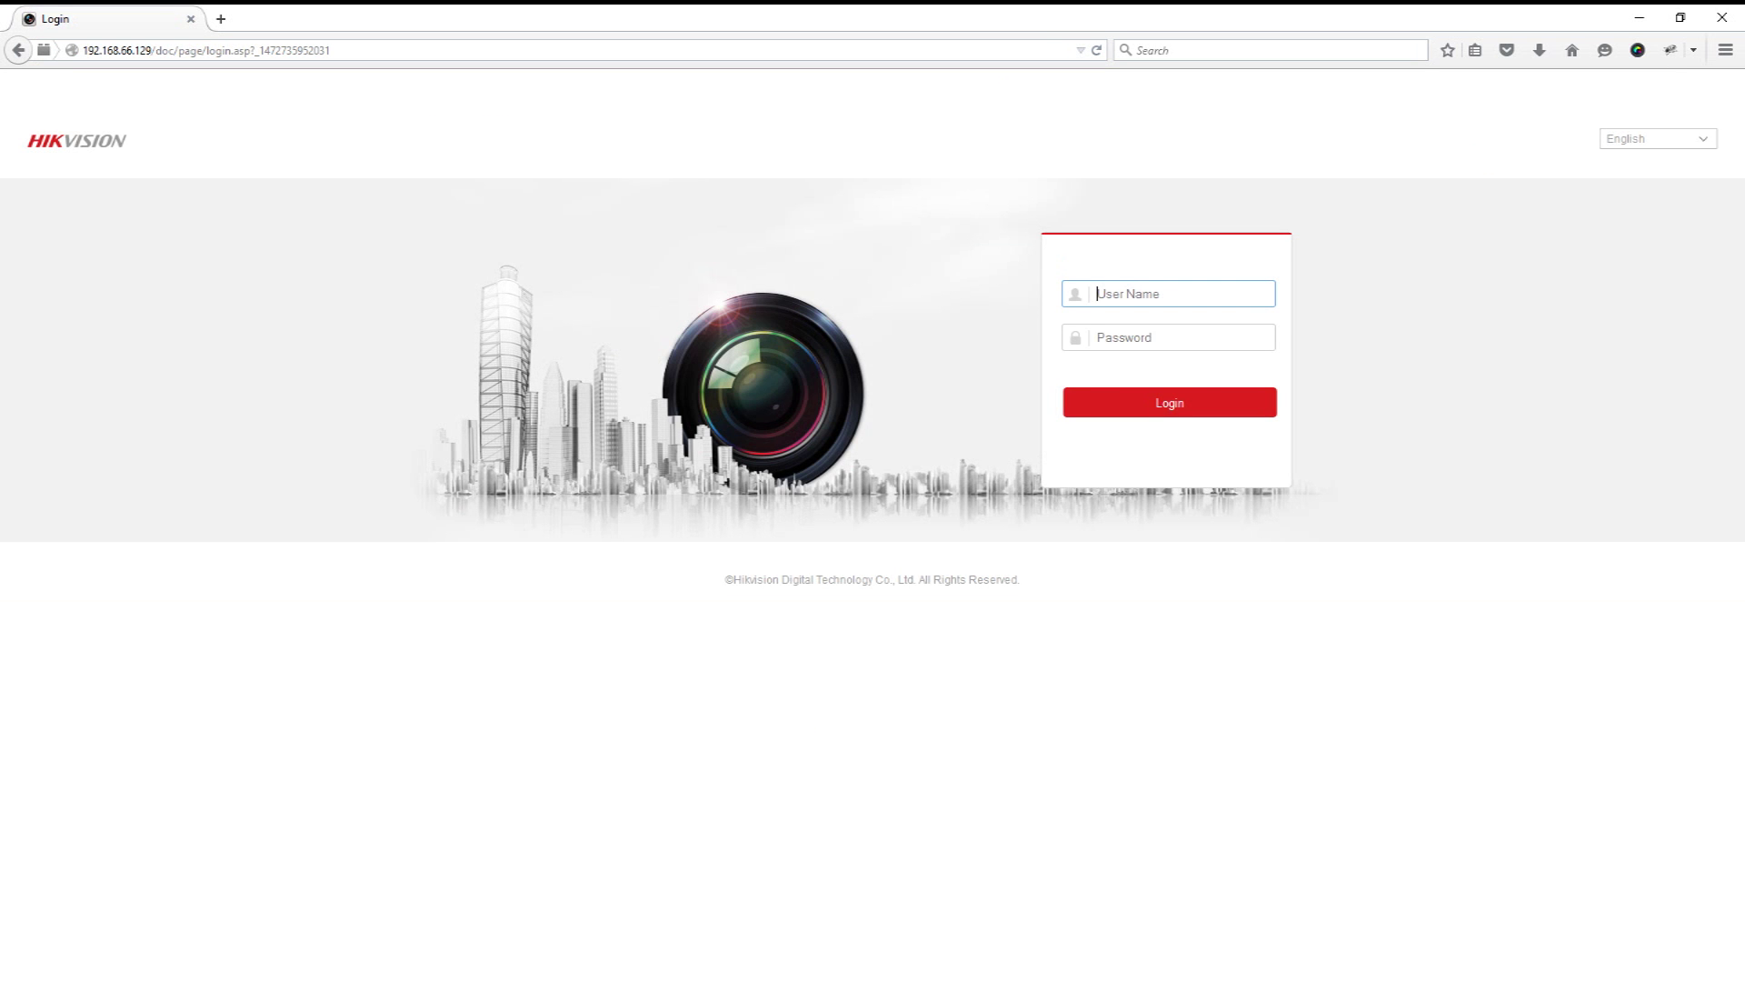
text(admin)
key(Tab)
text(****)
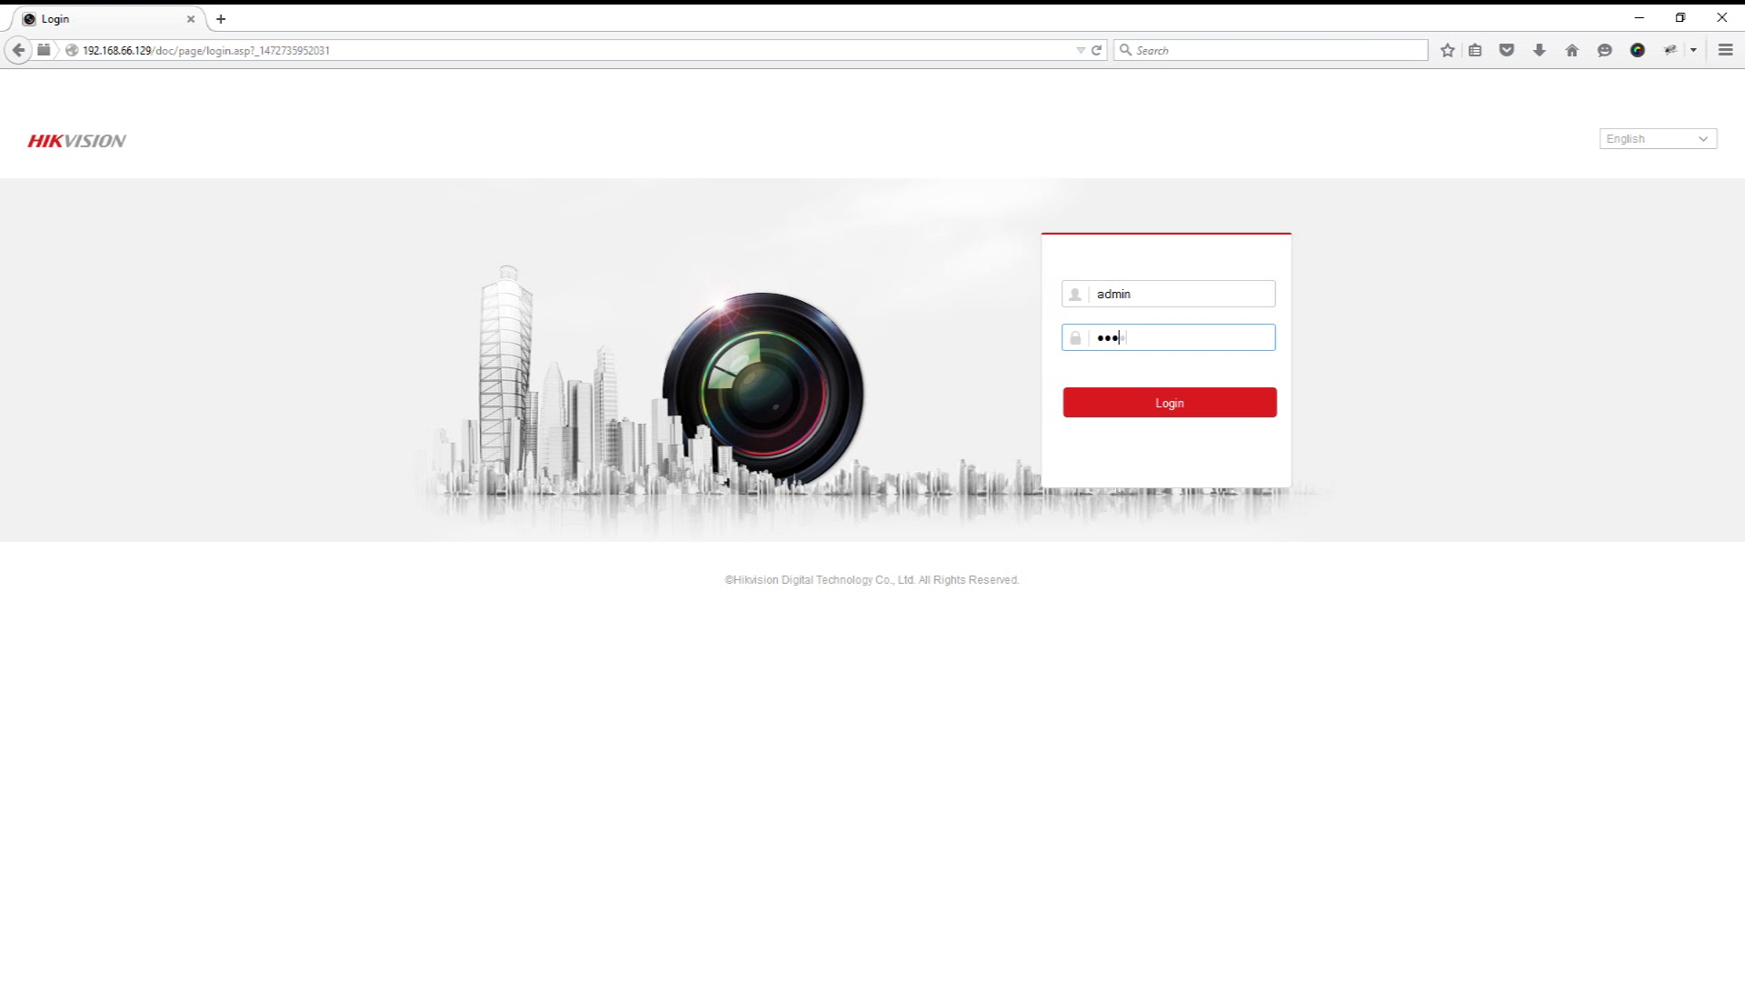
text(******)
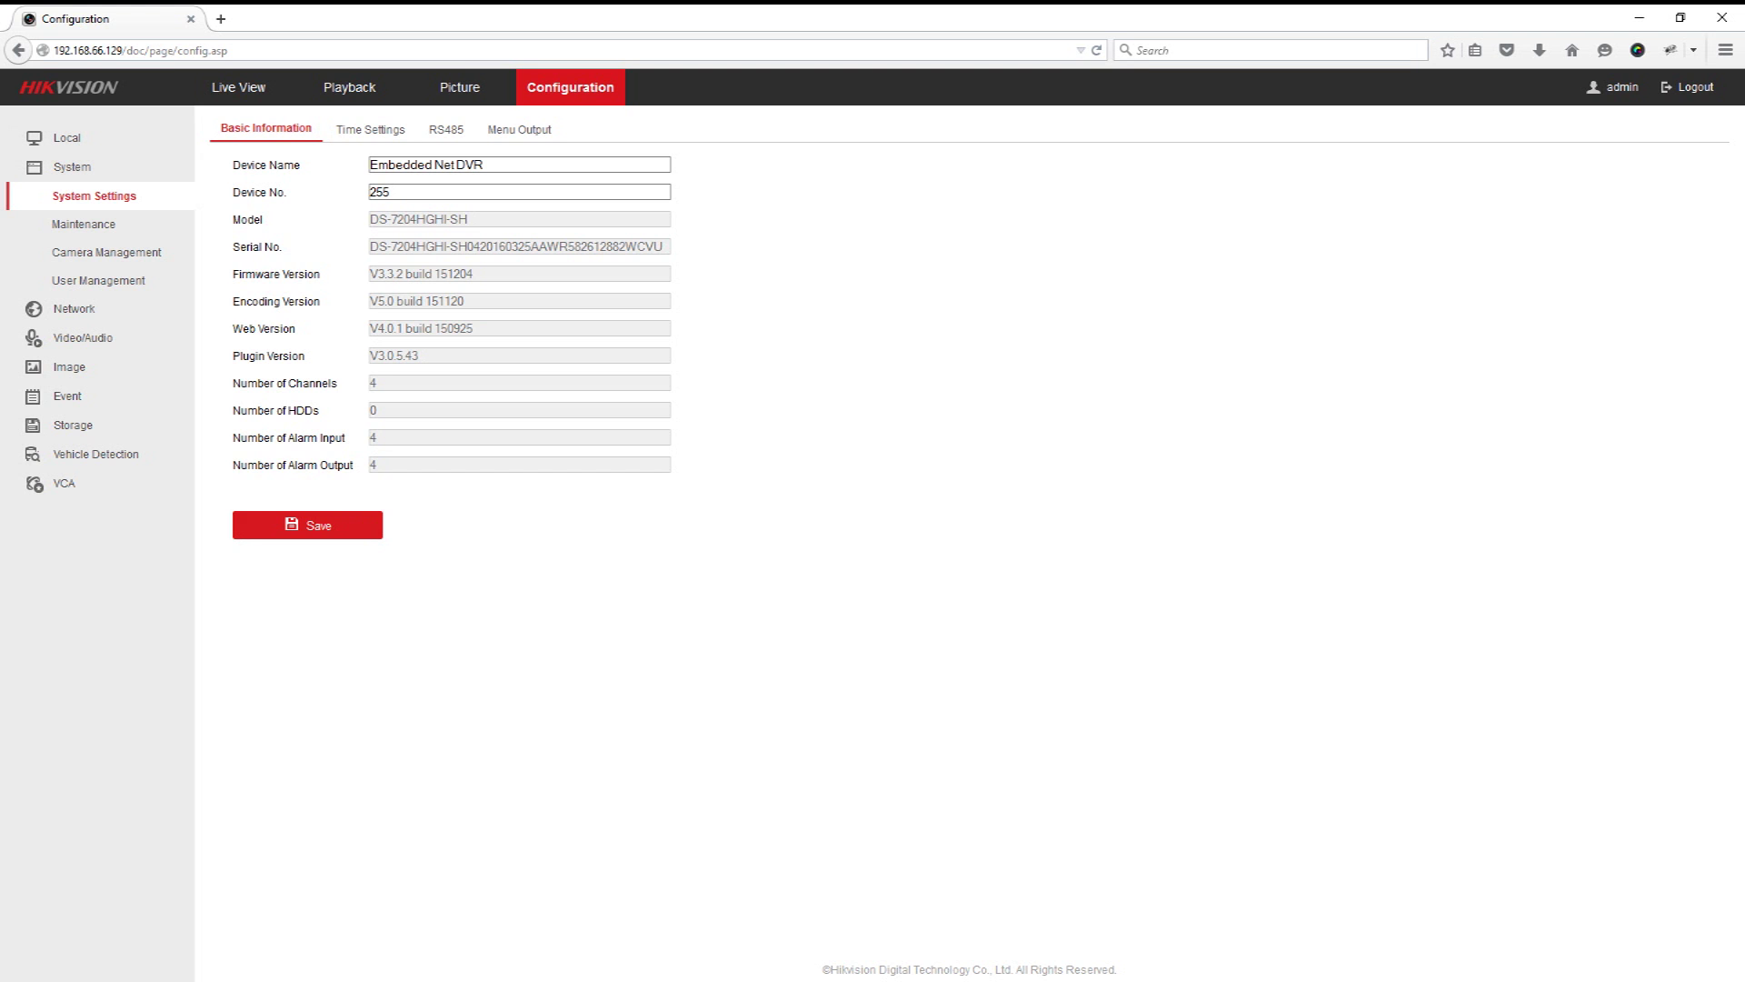
Step: Export the device parameters from Maintenance and save them as Setting_Backup
click(84, 224)
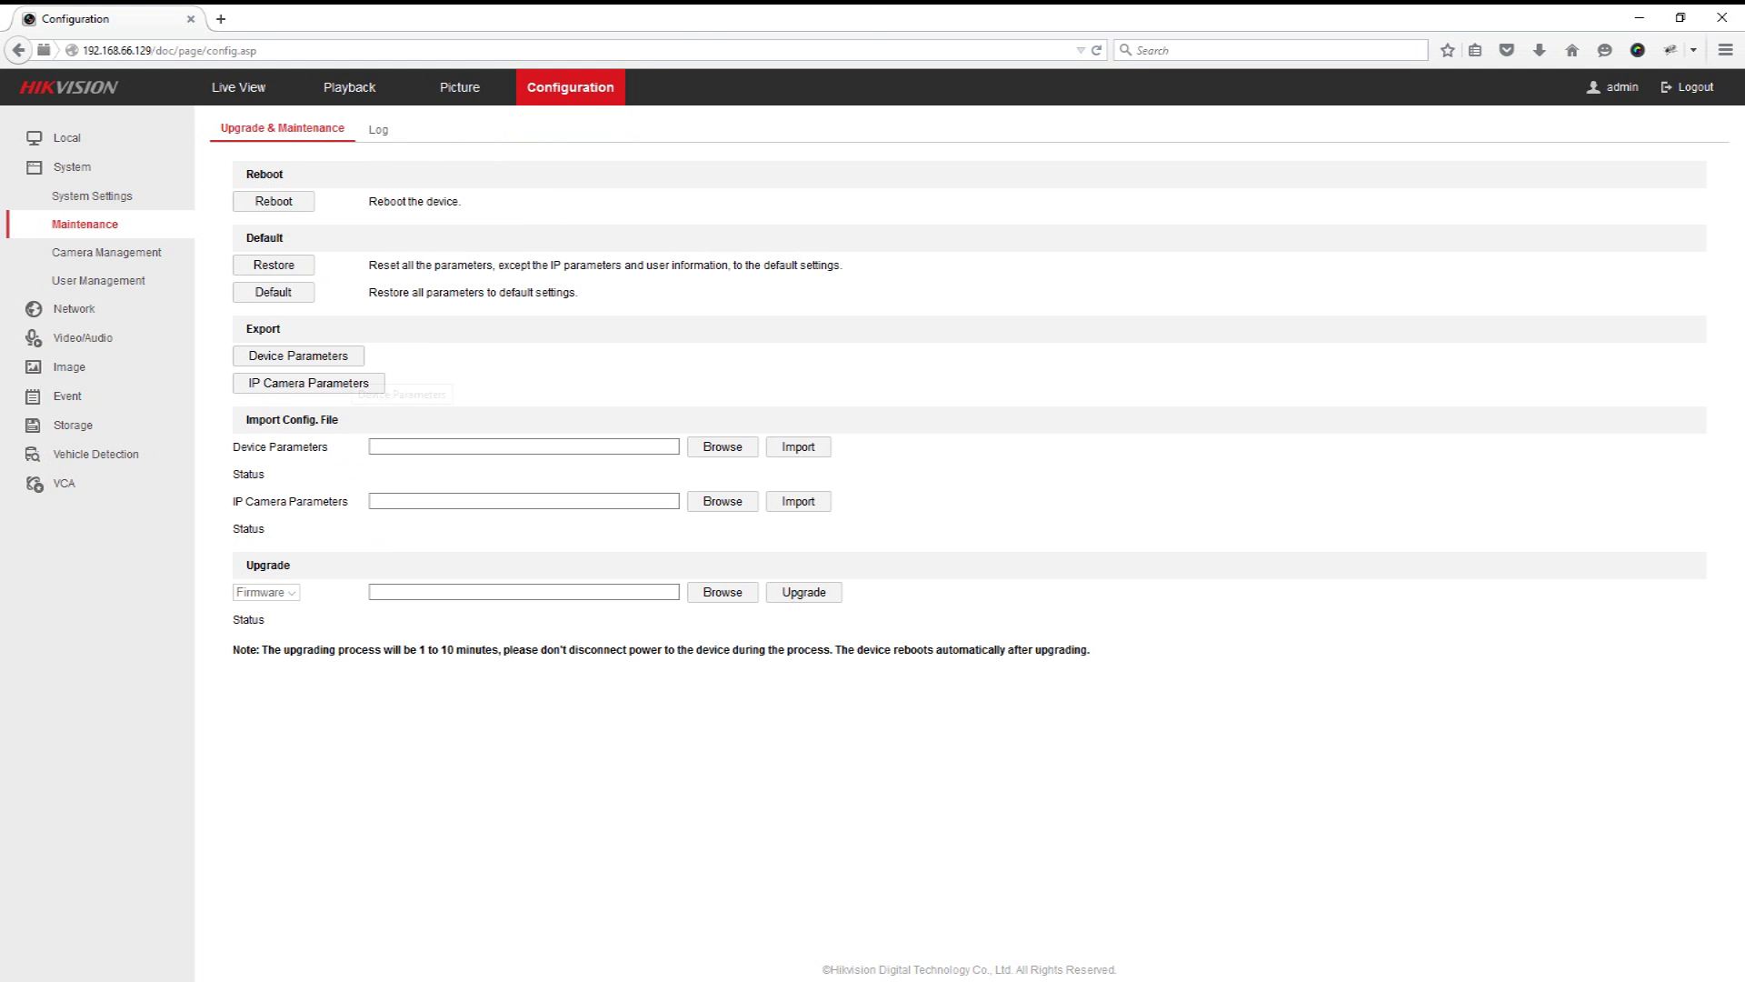
click(300, 357)
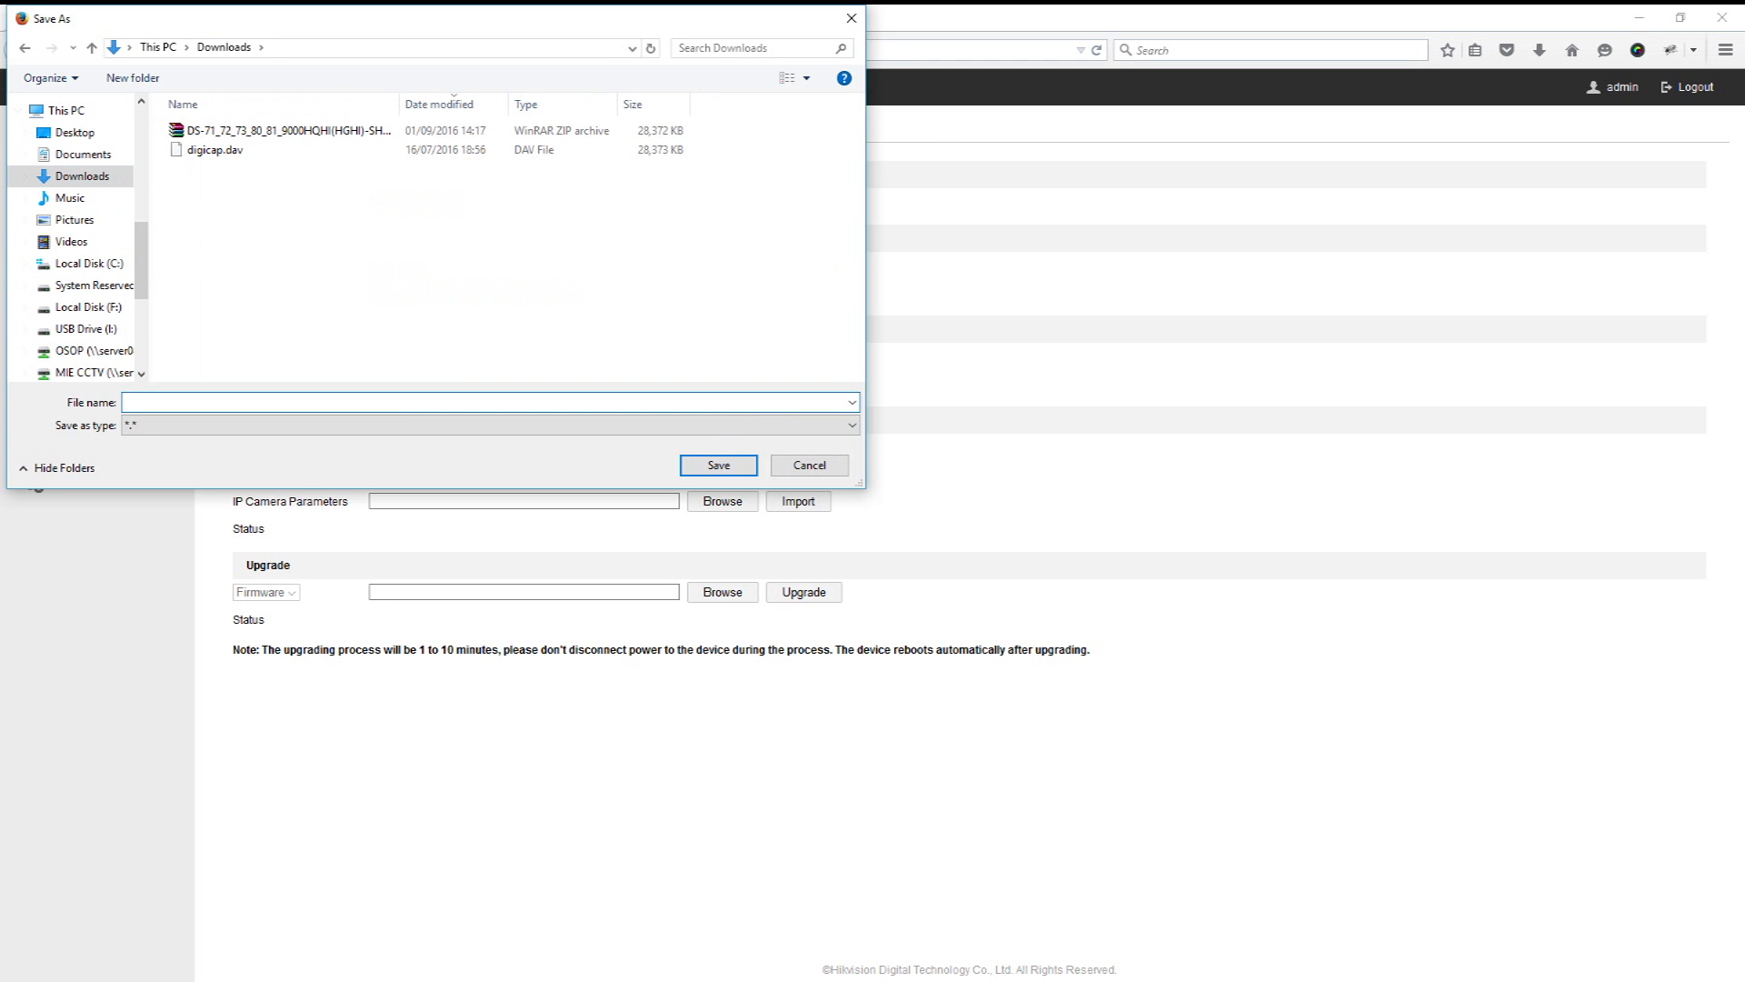
text(Setting_Backup)
key(Tab)
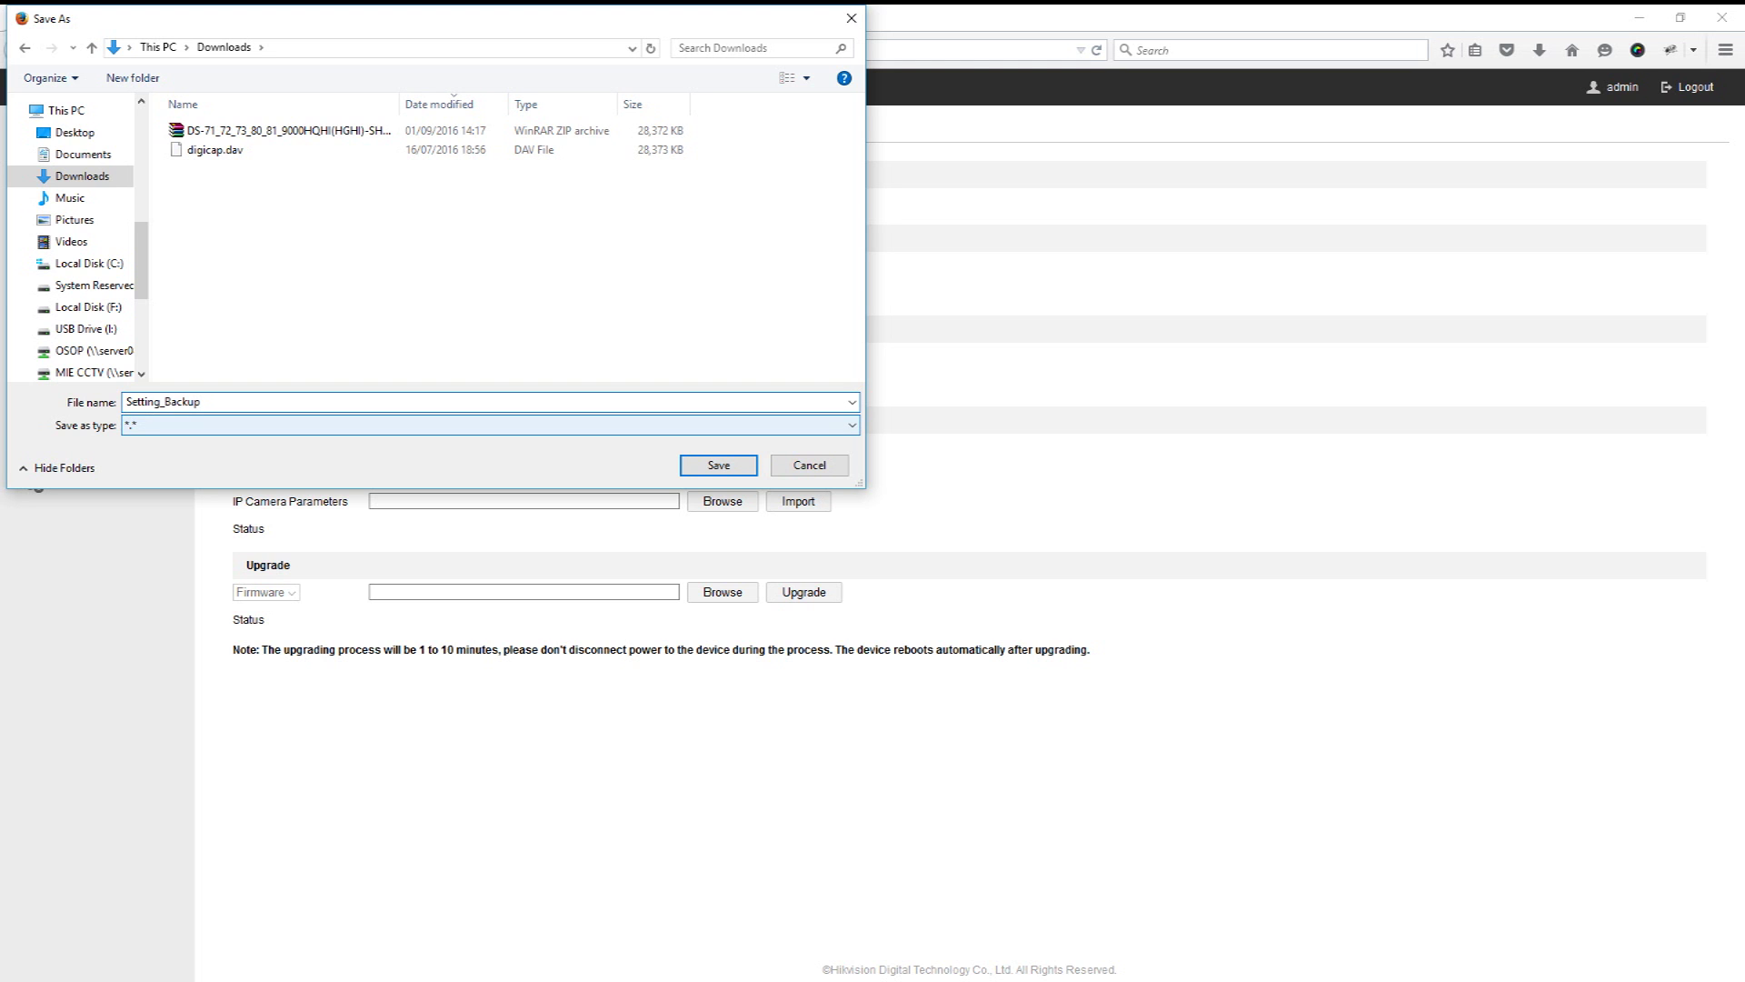
key(Tab)
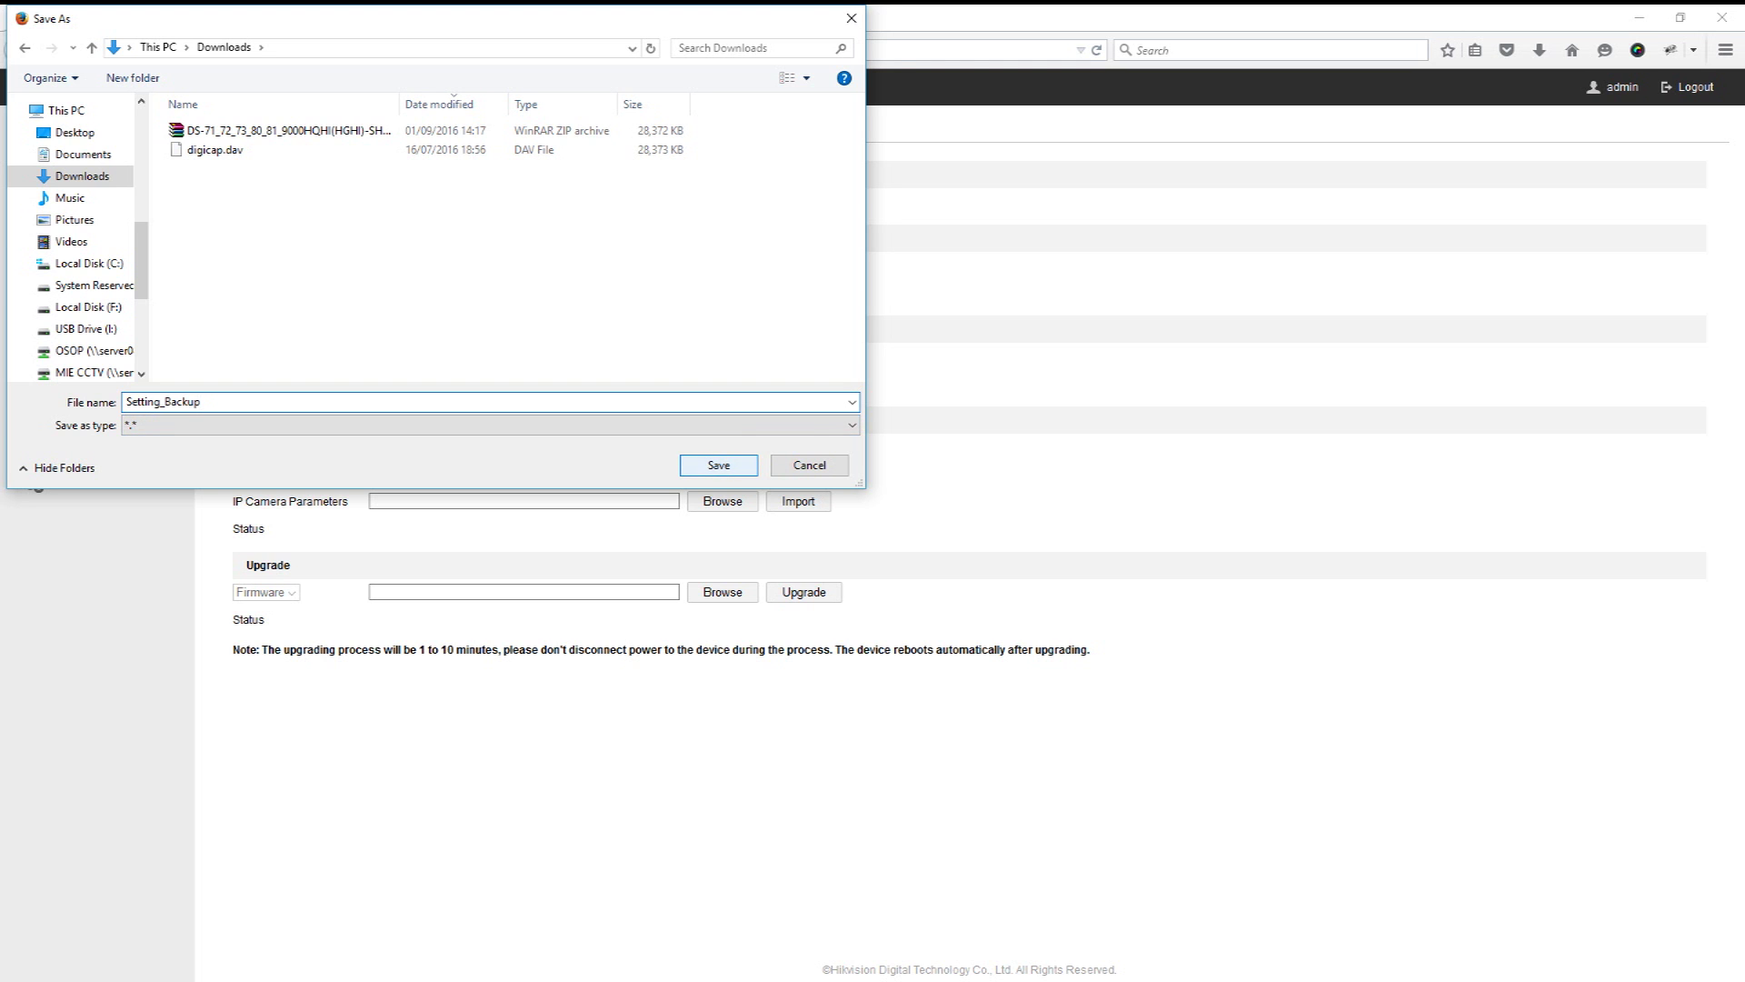
key(Return)
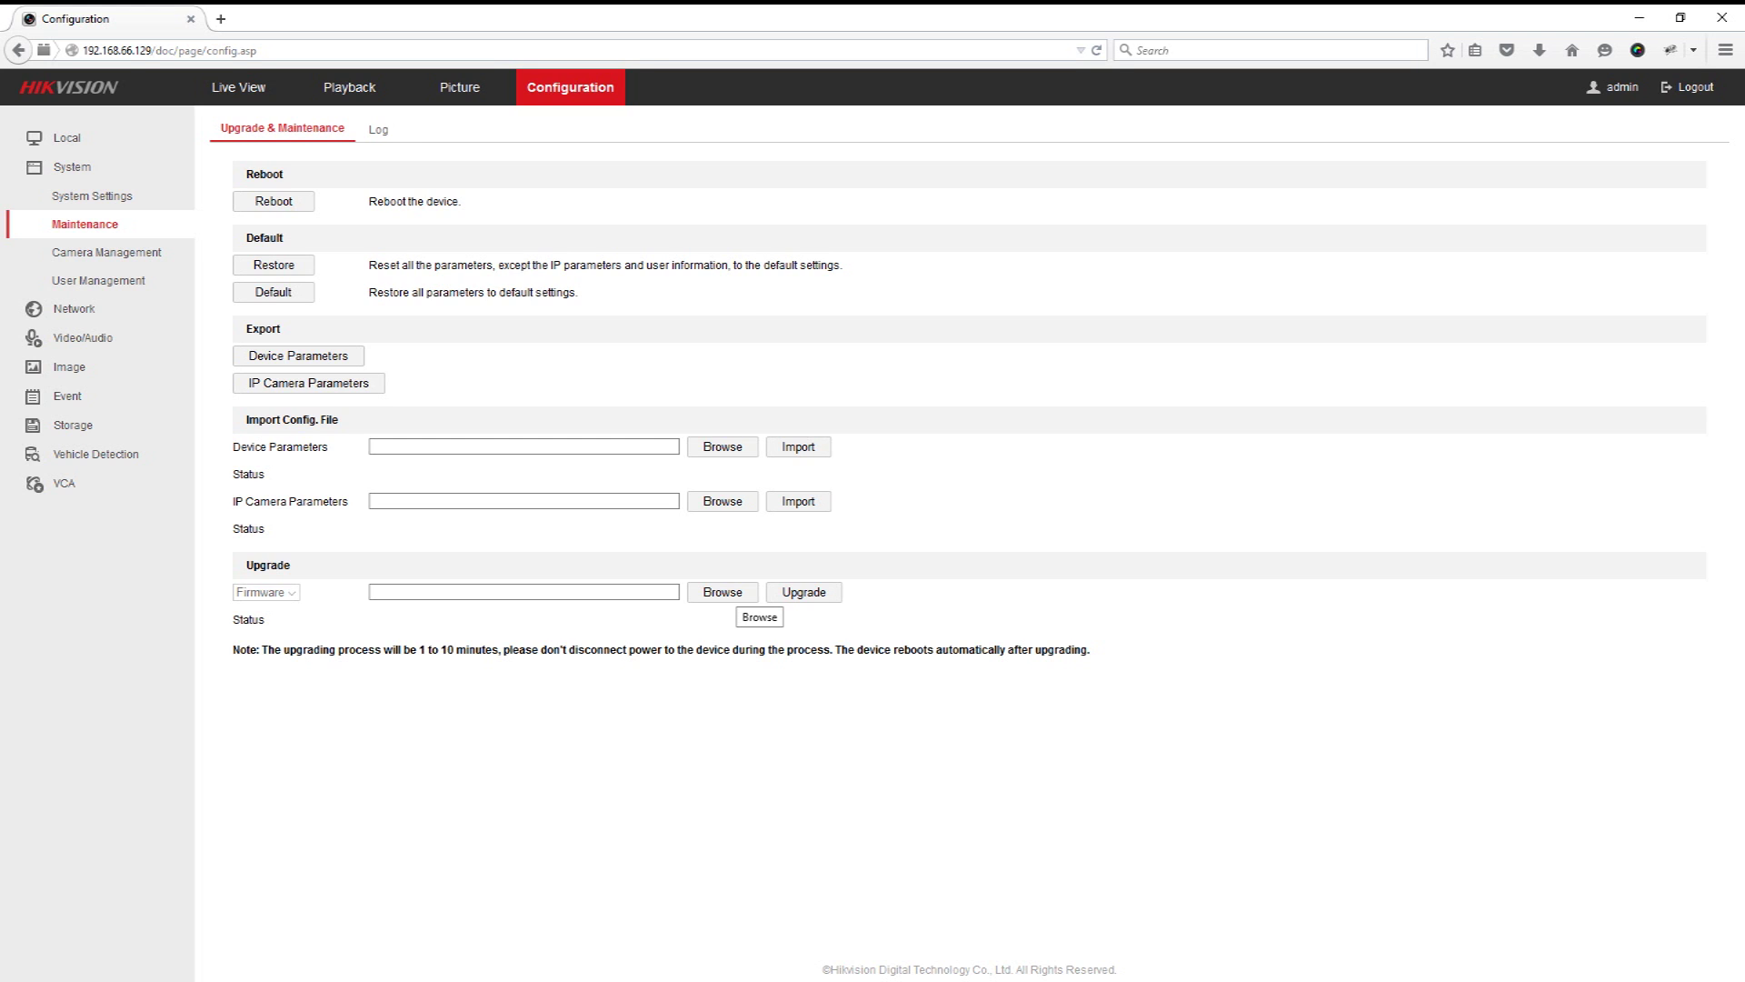
Step: Upgrade the DVR with digicap.dav, accept the reboot, and return to the login page address
click(723, 591)
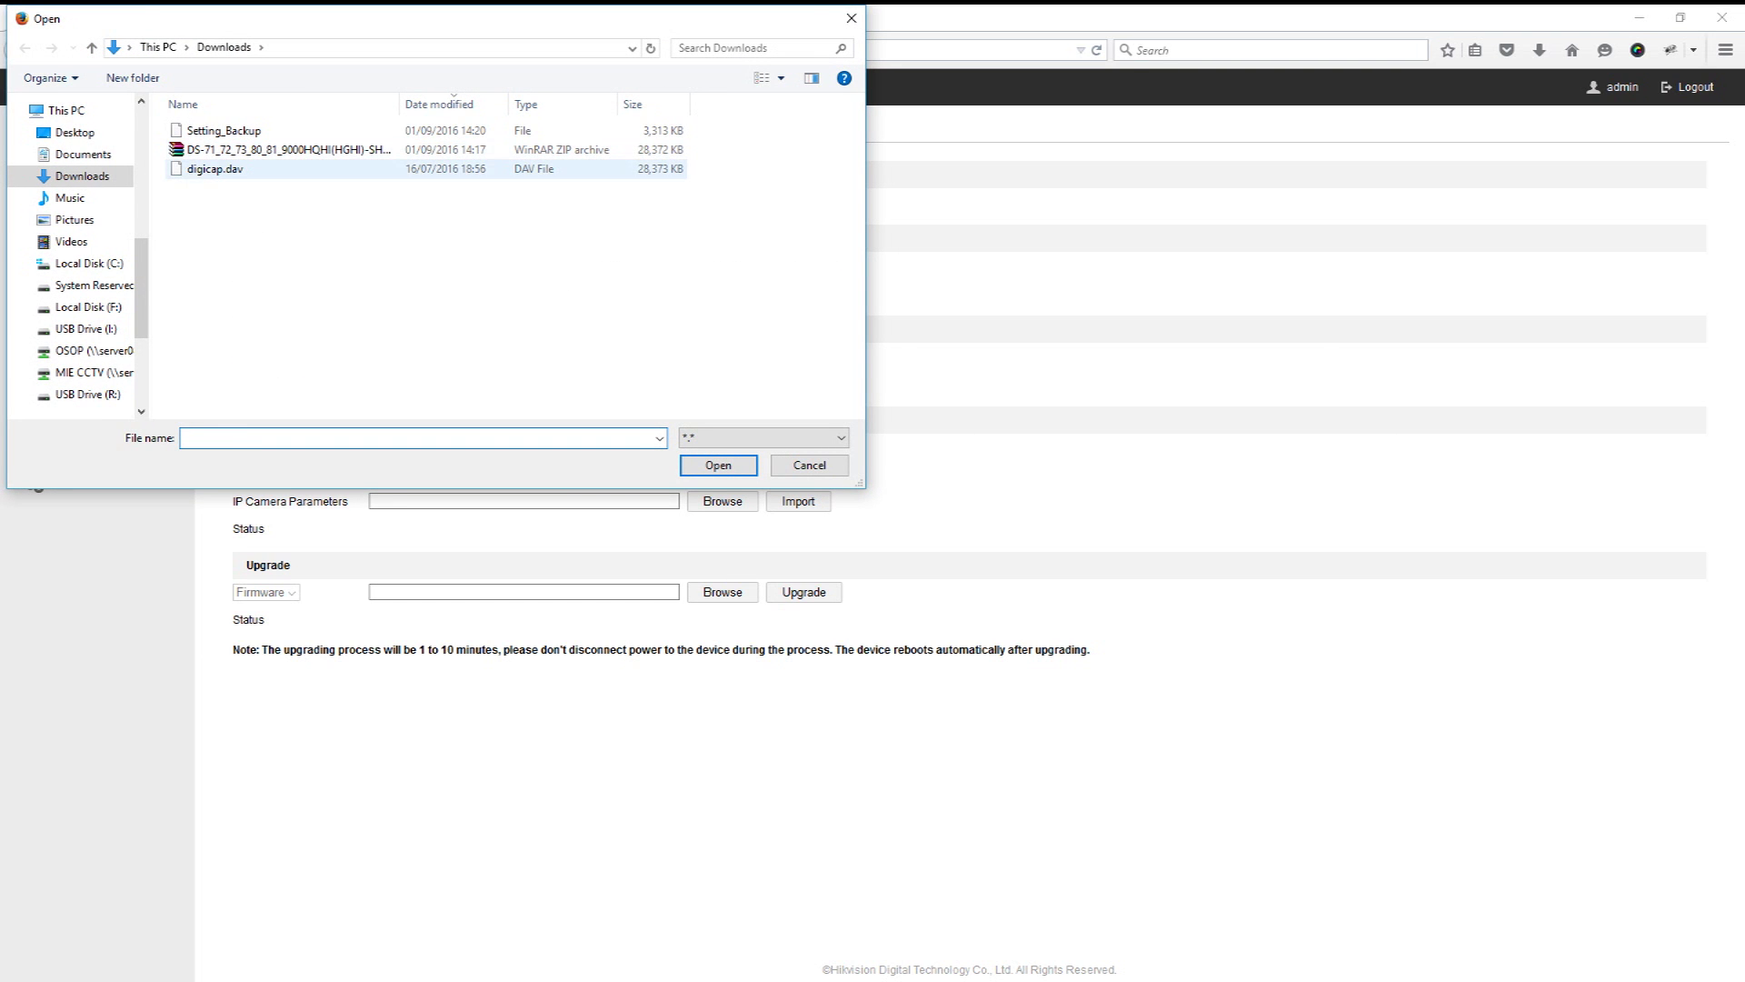
click(215, 168)
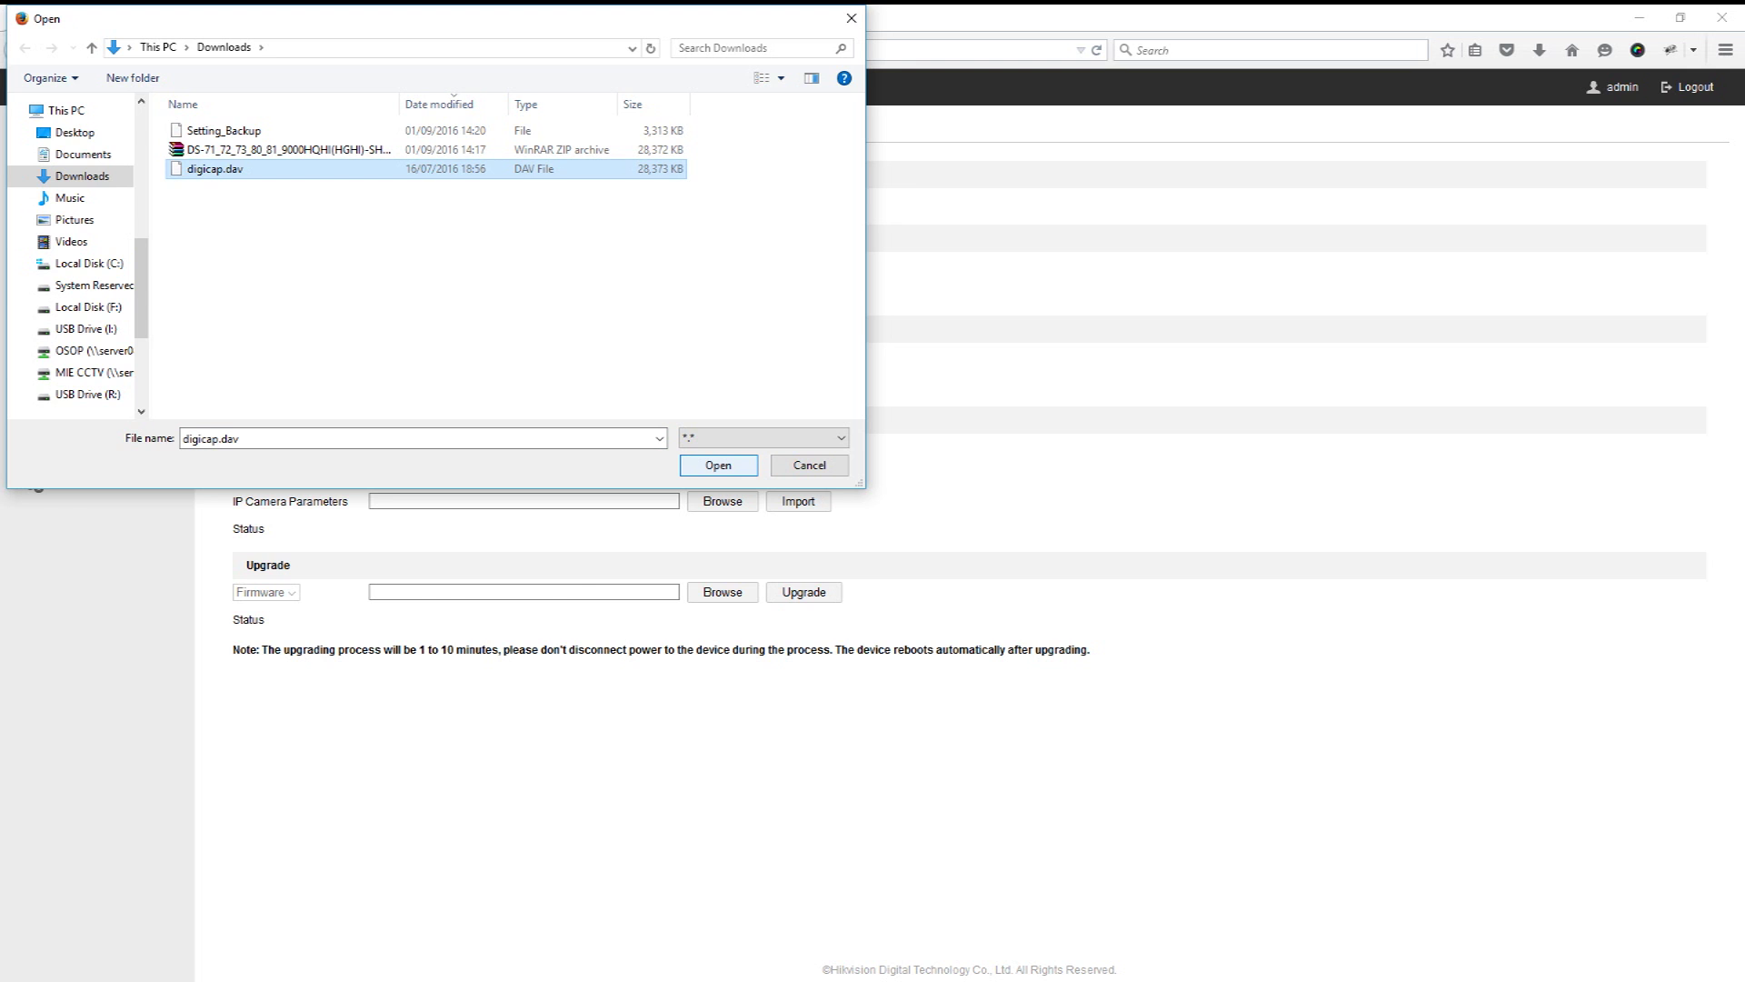
click(718, 465)
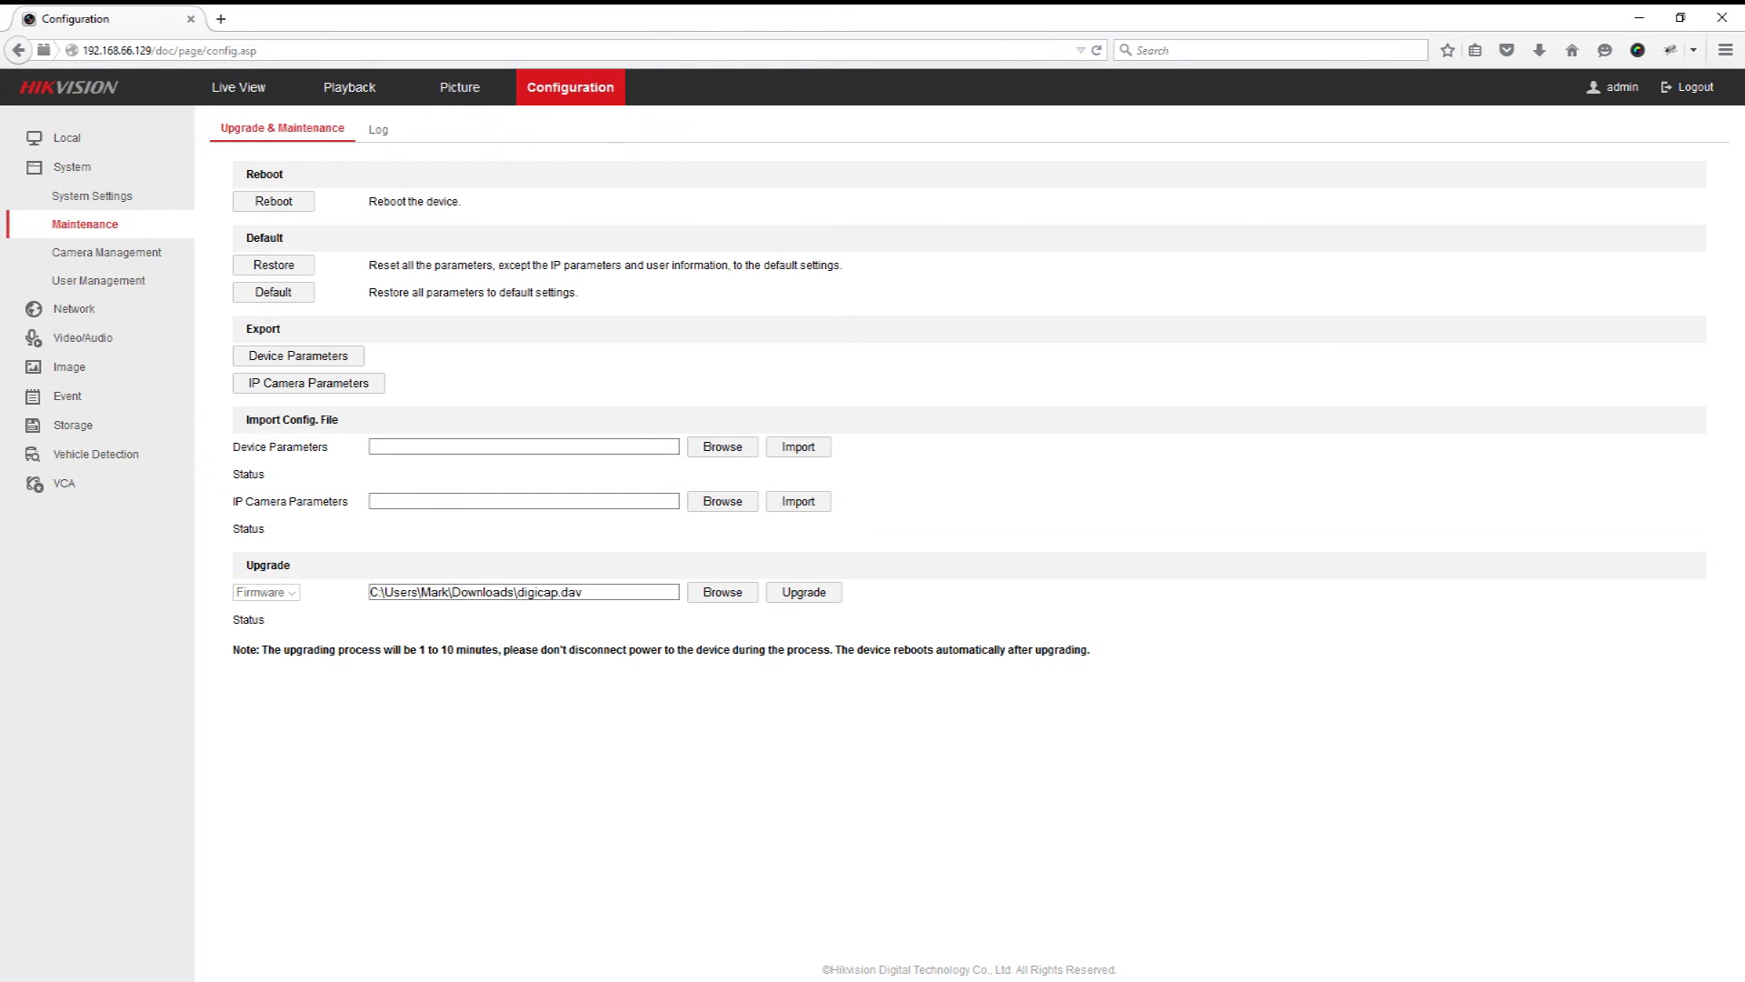
click(818, 595)
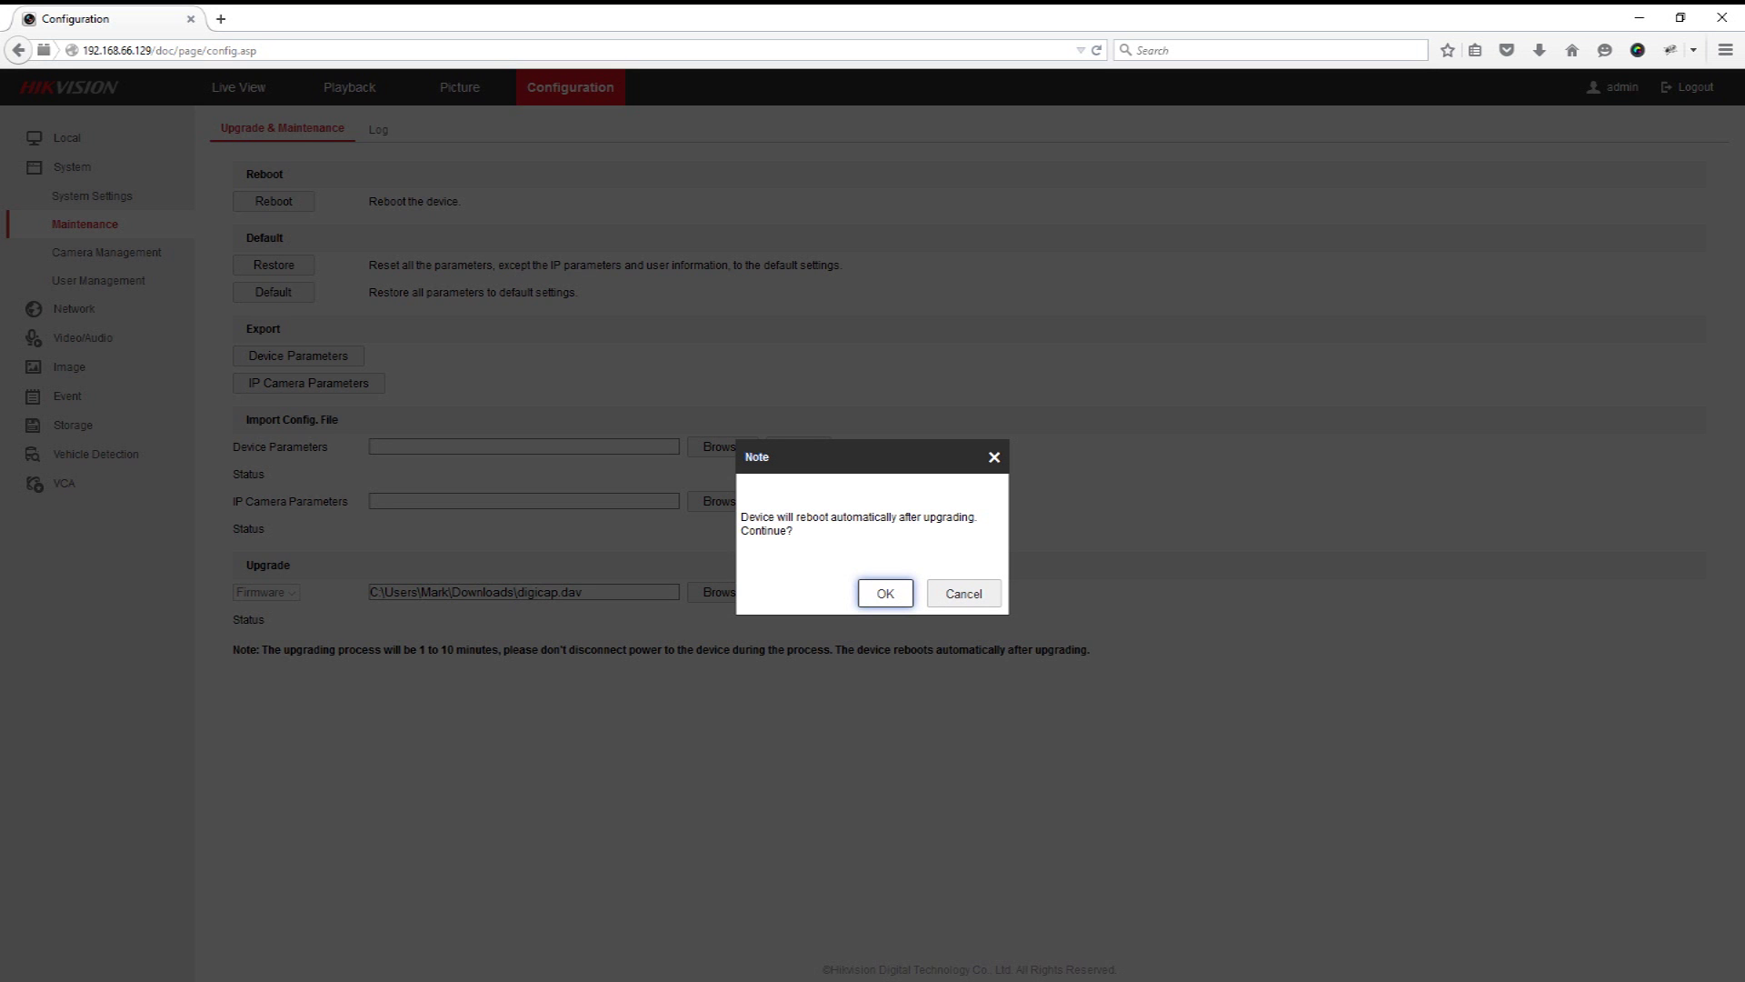
key(Return)
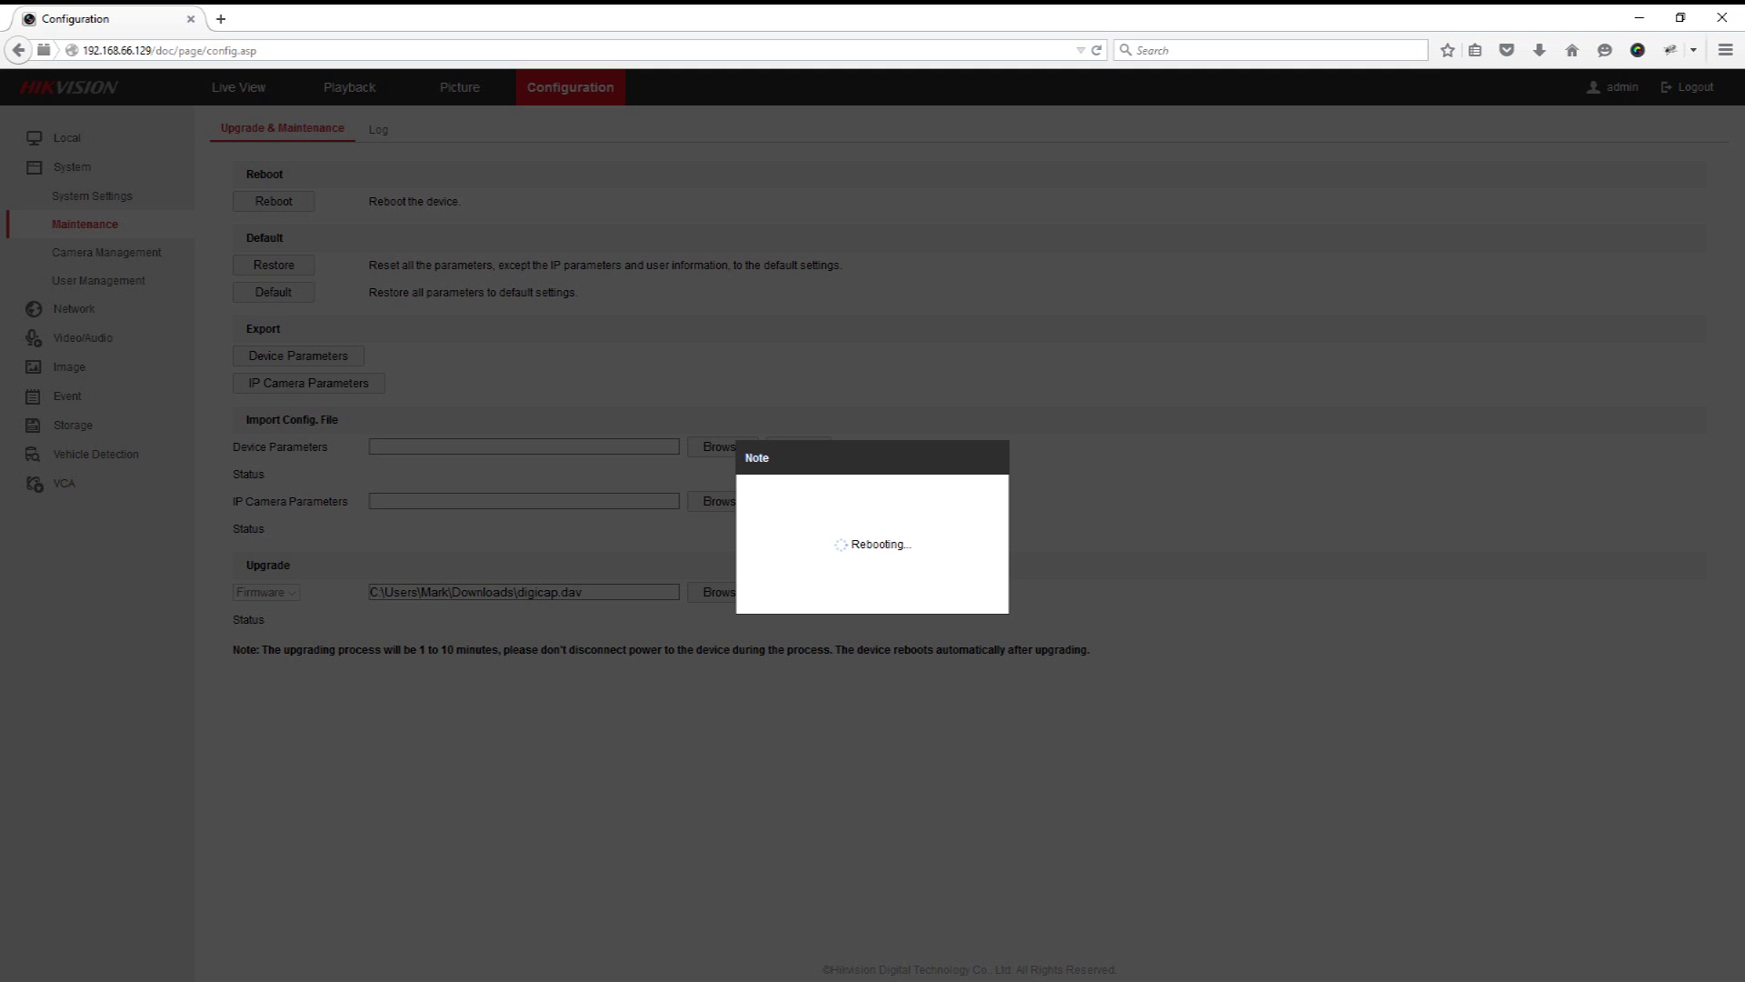
click(163, 50)
drag(155, 50, 258, 50)
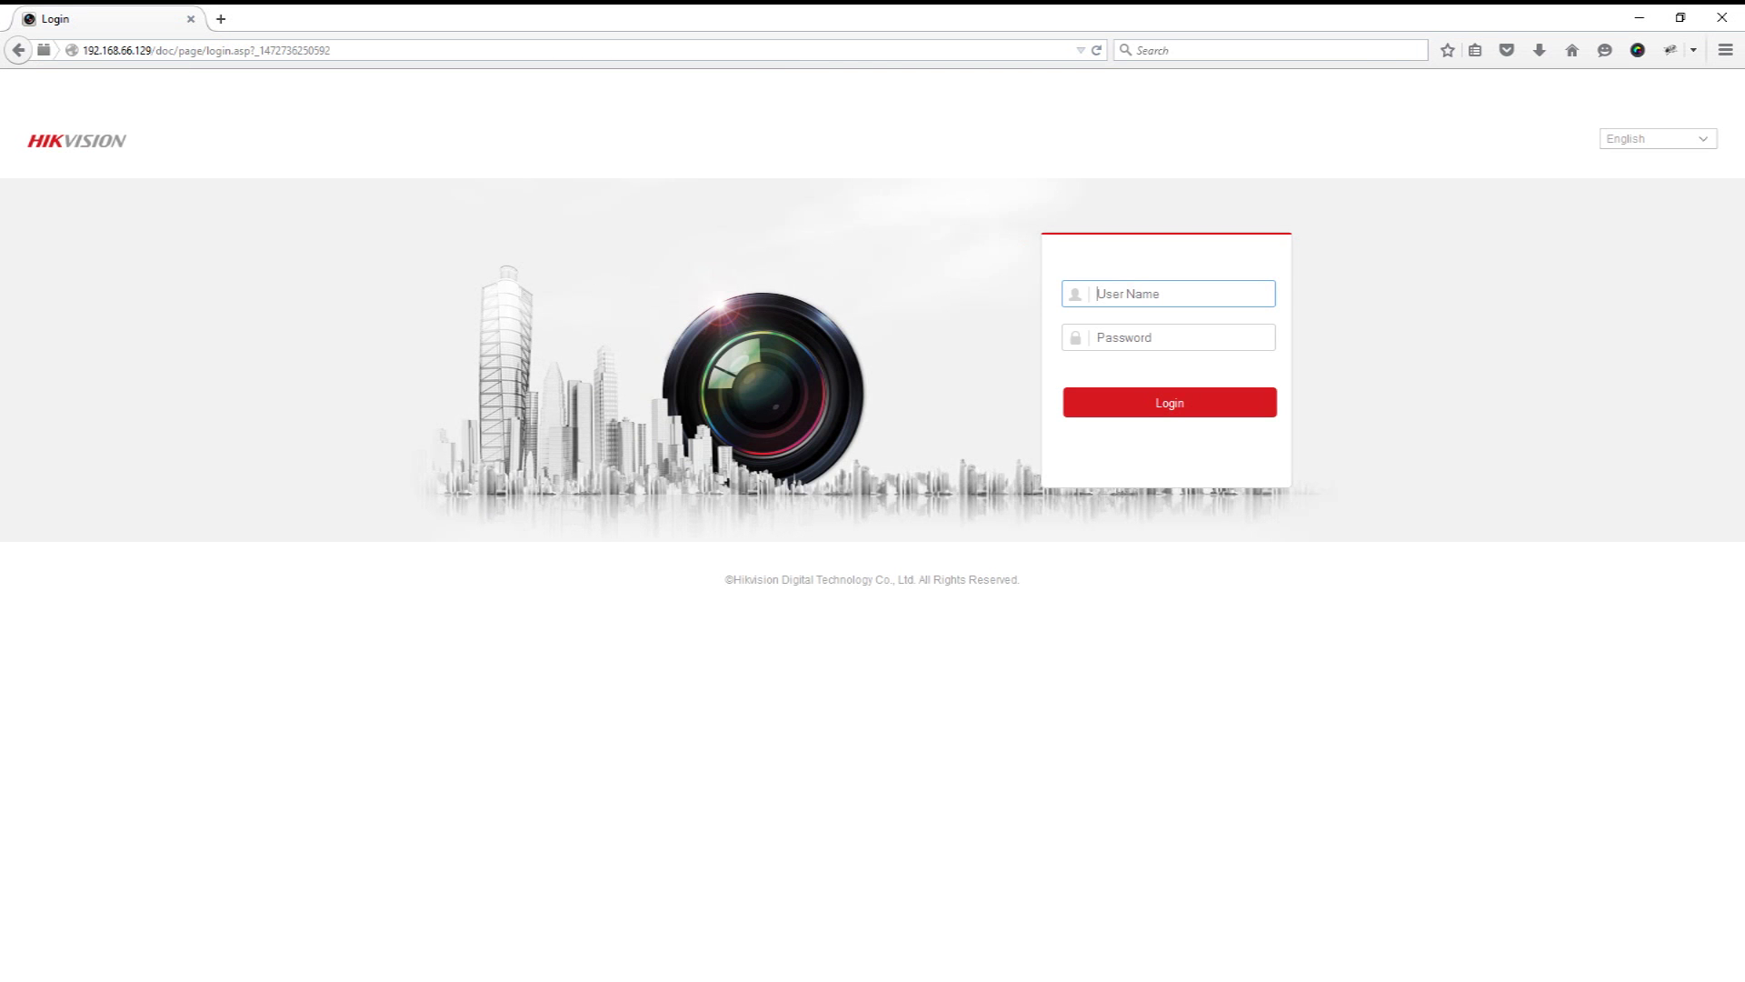
Step: Enter admin as the user name and move to the password field
text(admin)
key(Tab)
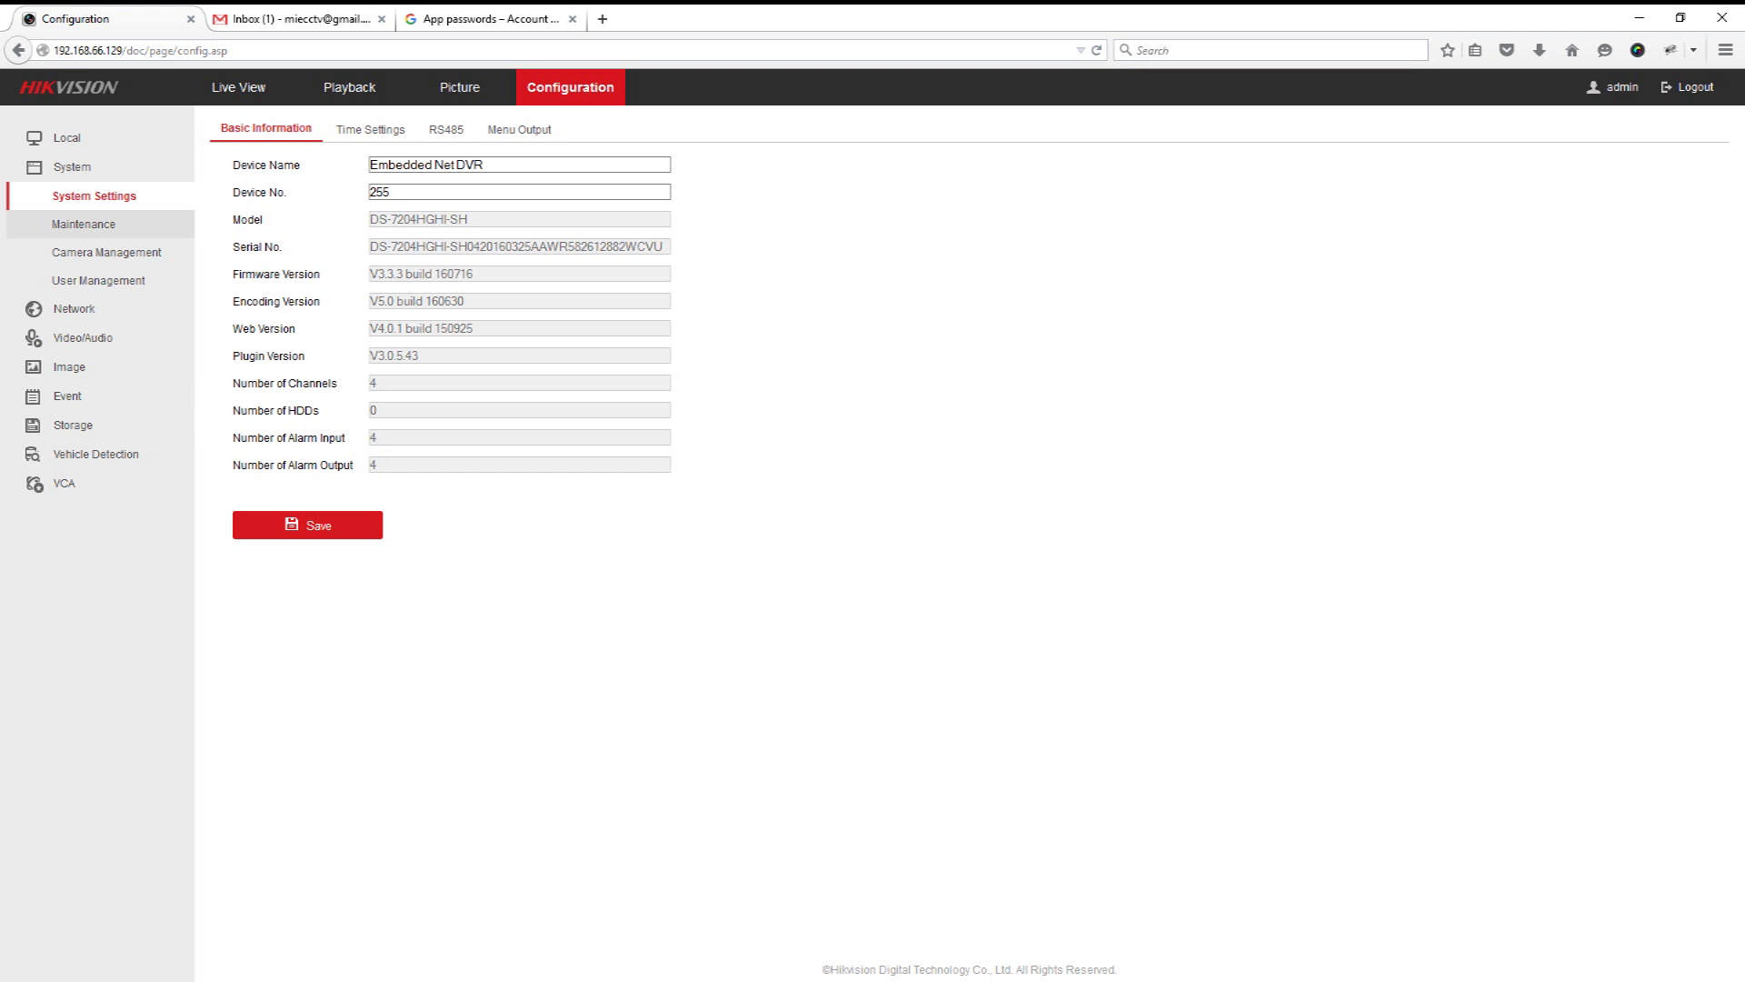
Step: Import the Setting_Backup parameters file in Maintenance and confirm the device reboot
click(83, 224)
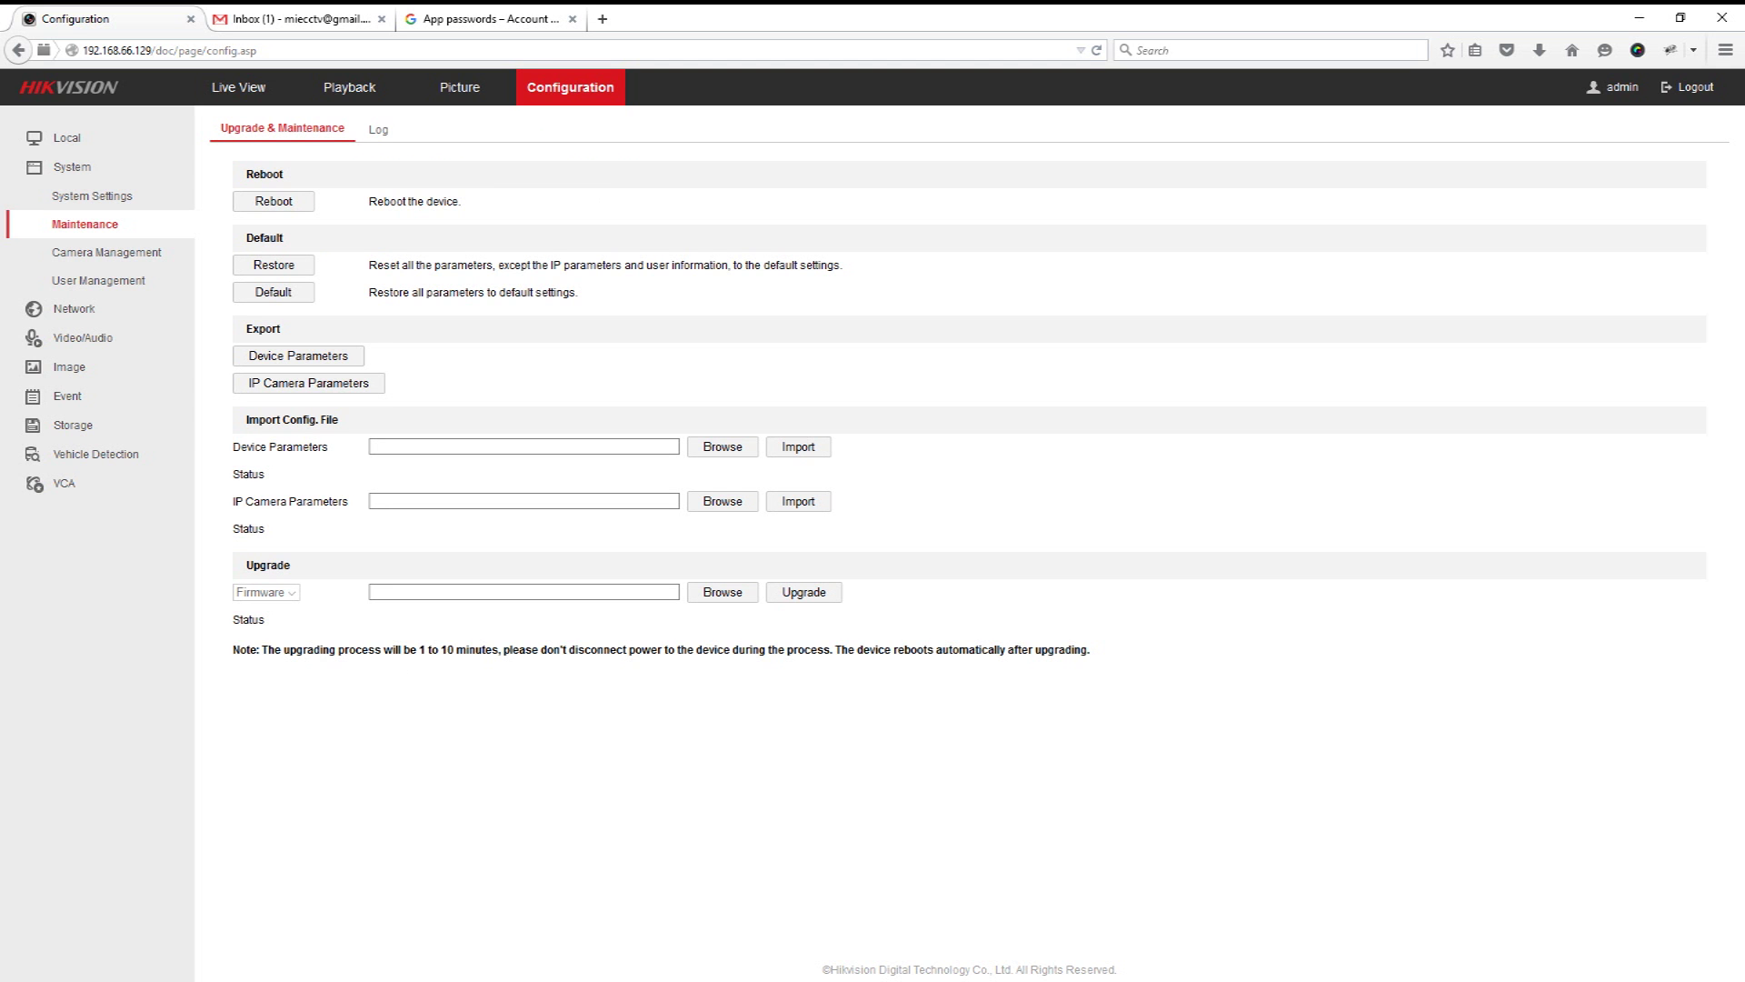
click(723, 446)
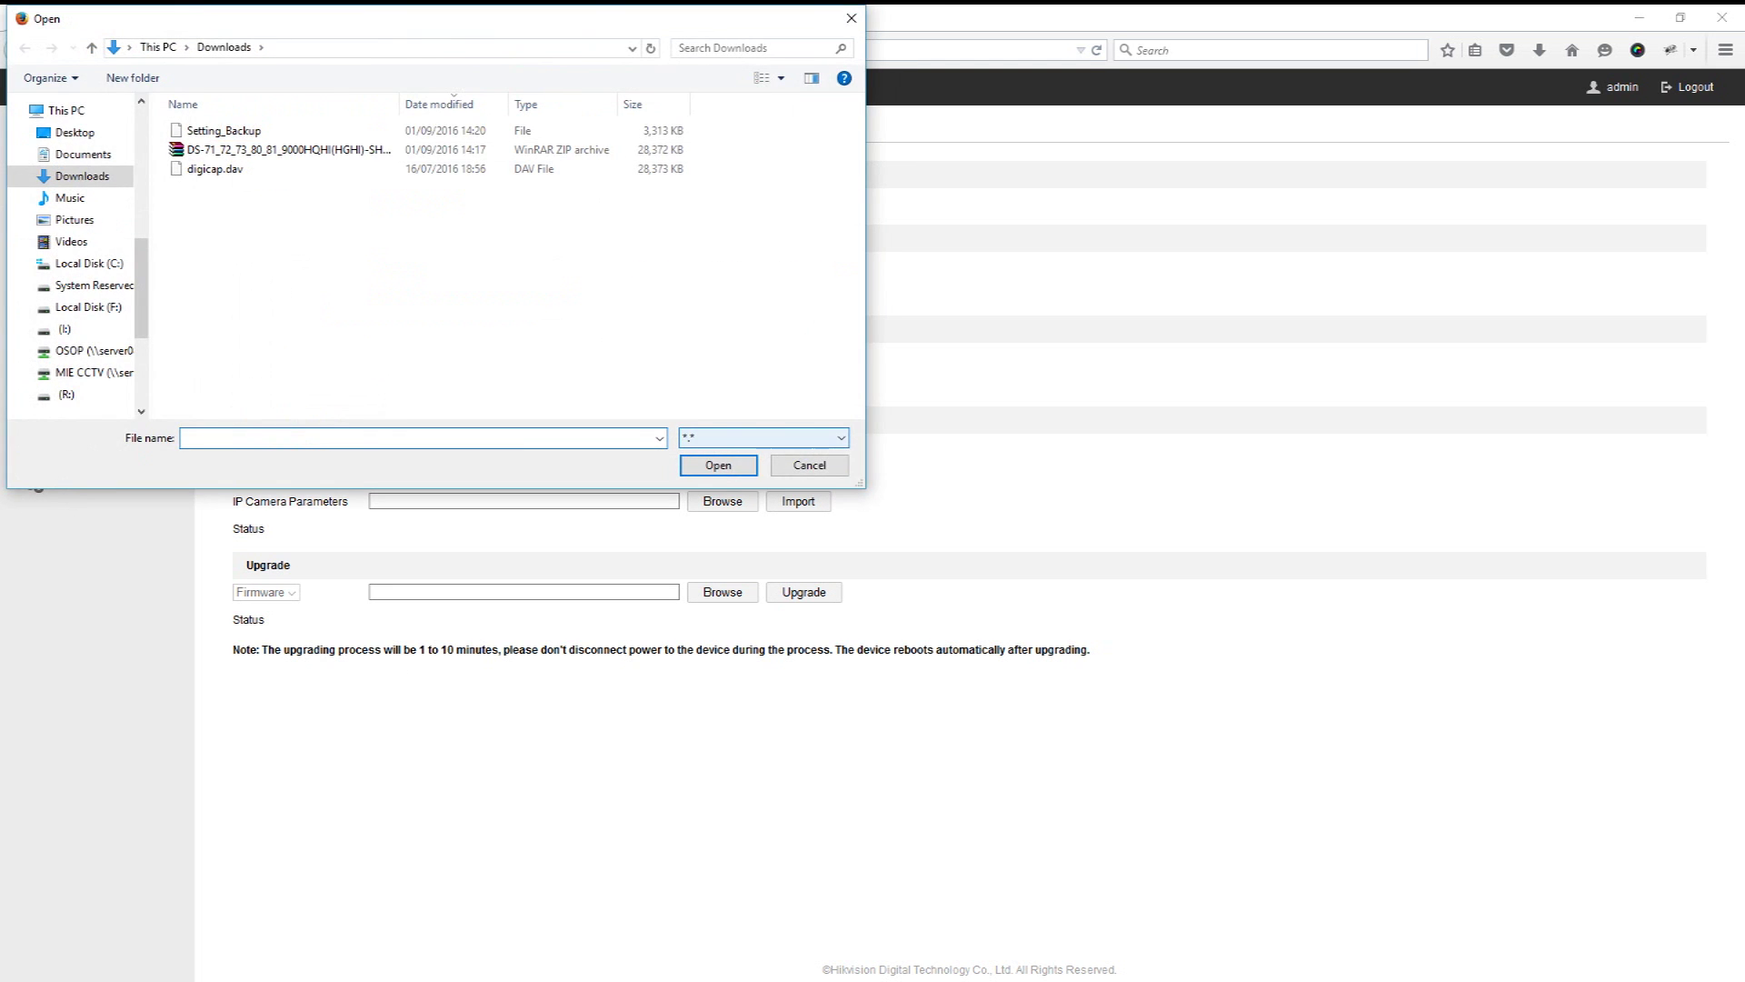
click(224, 130)
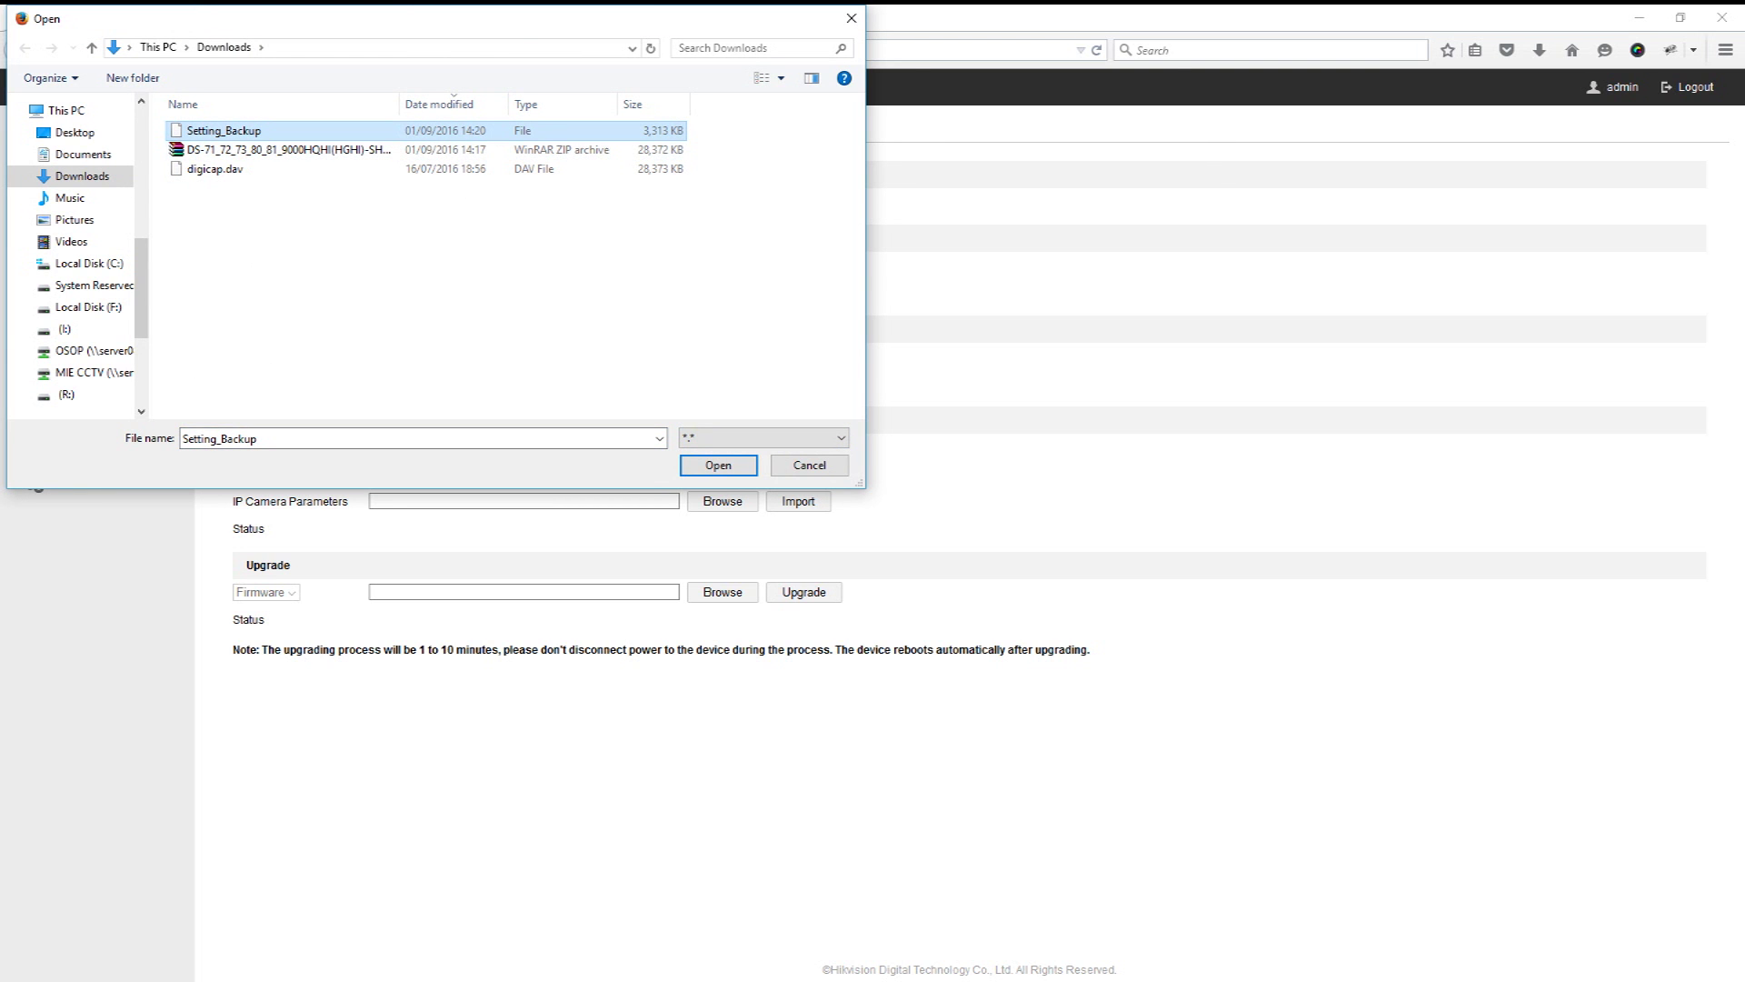
key(Return)
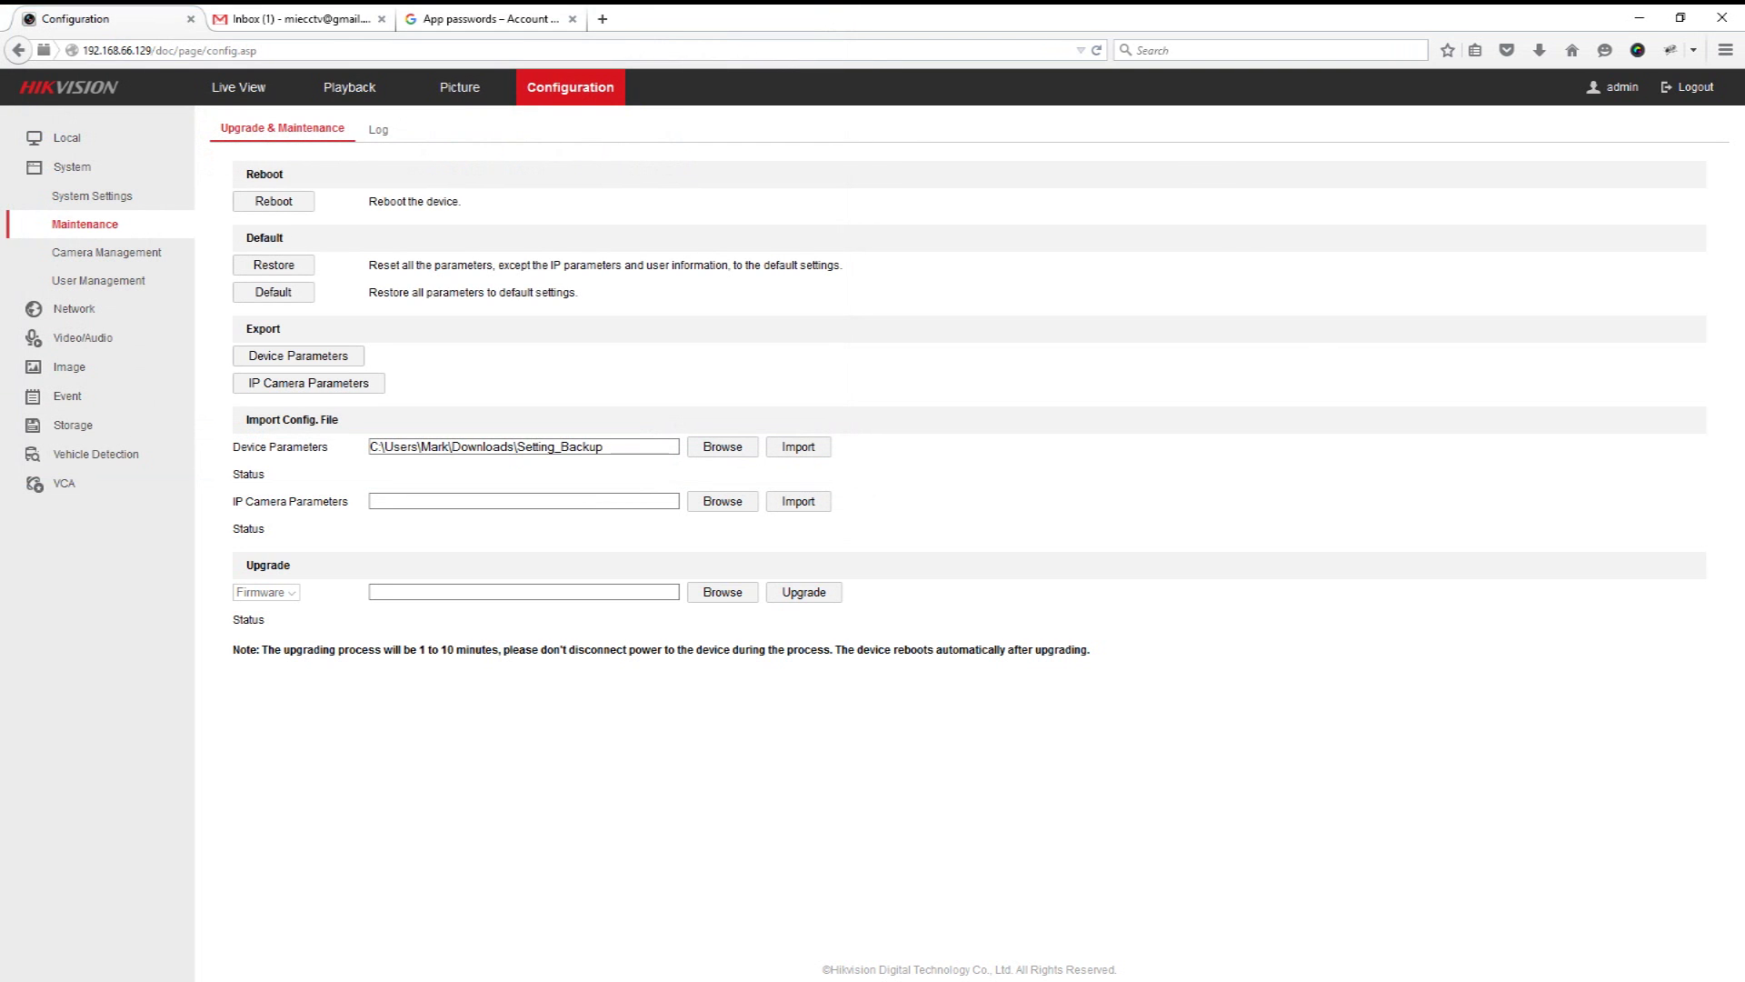
click(798, 446)
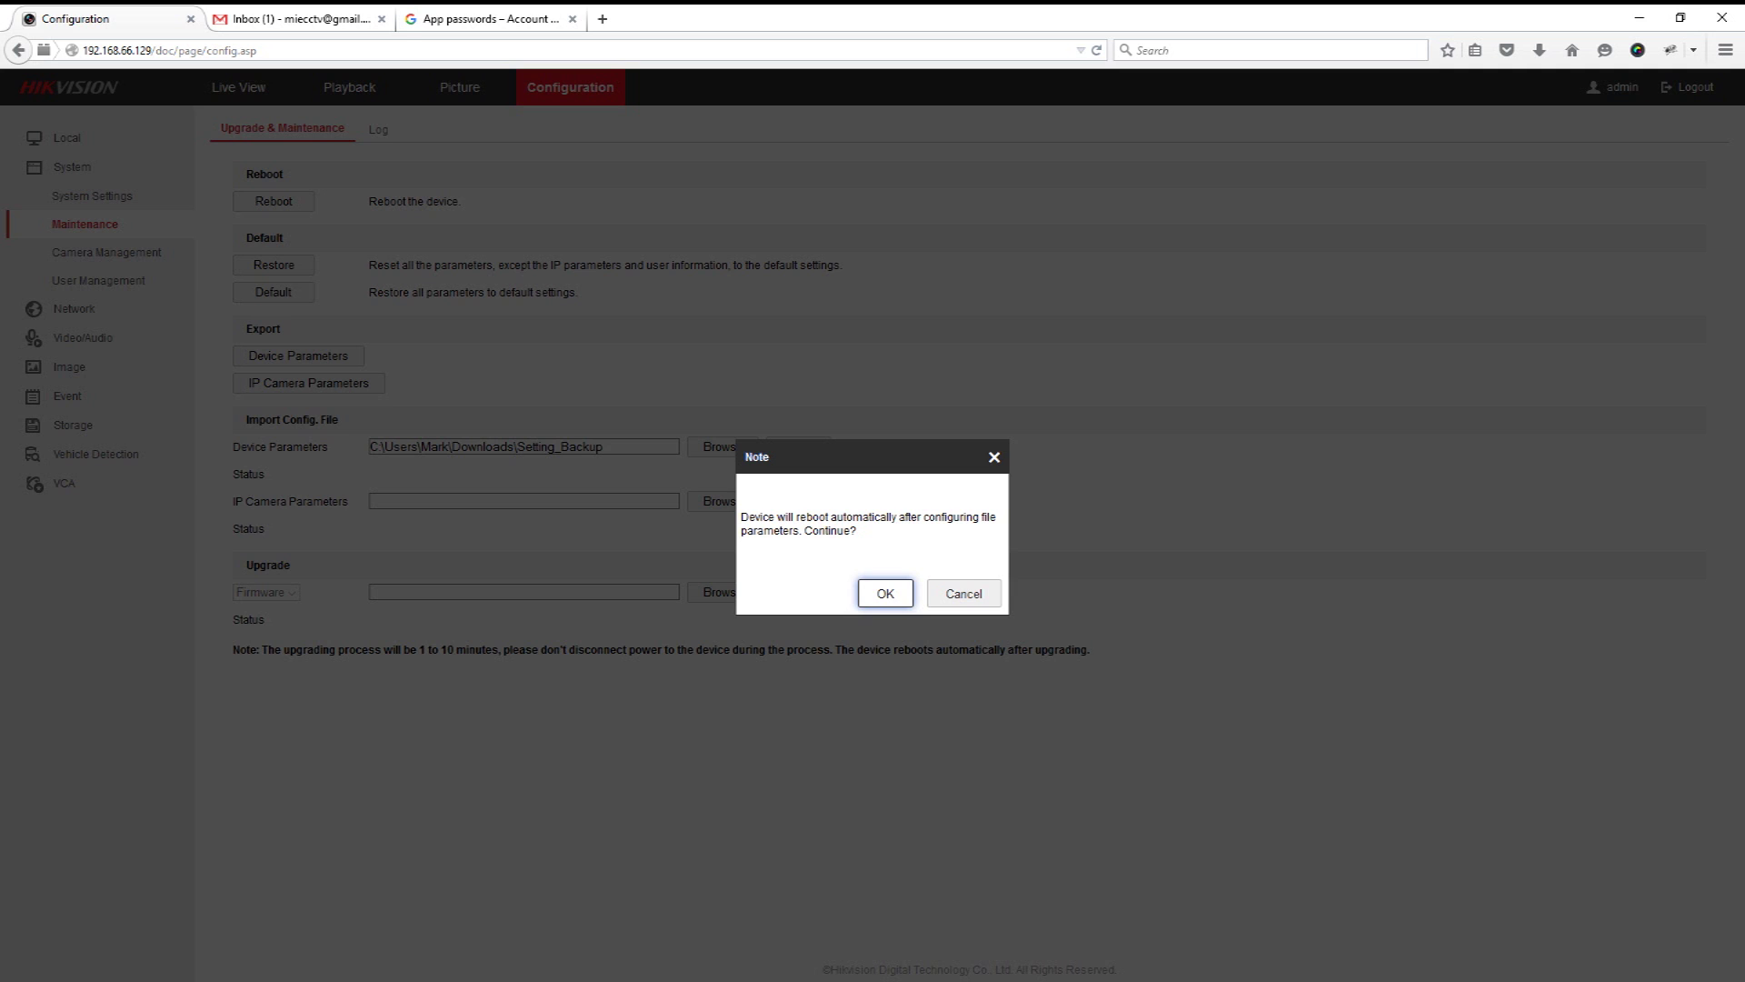
key(Return)
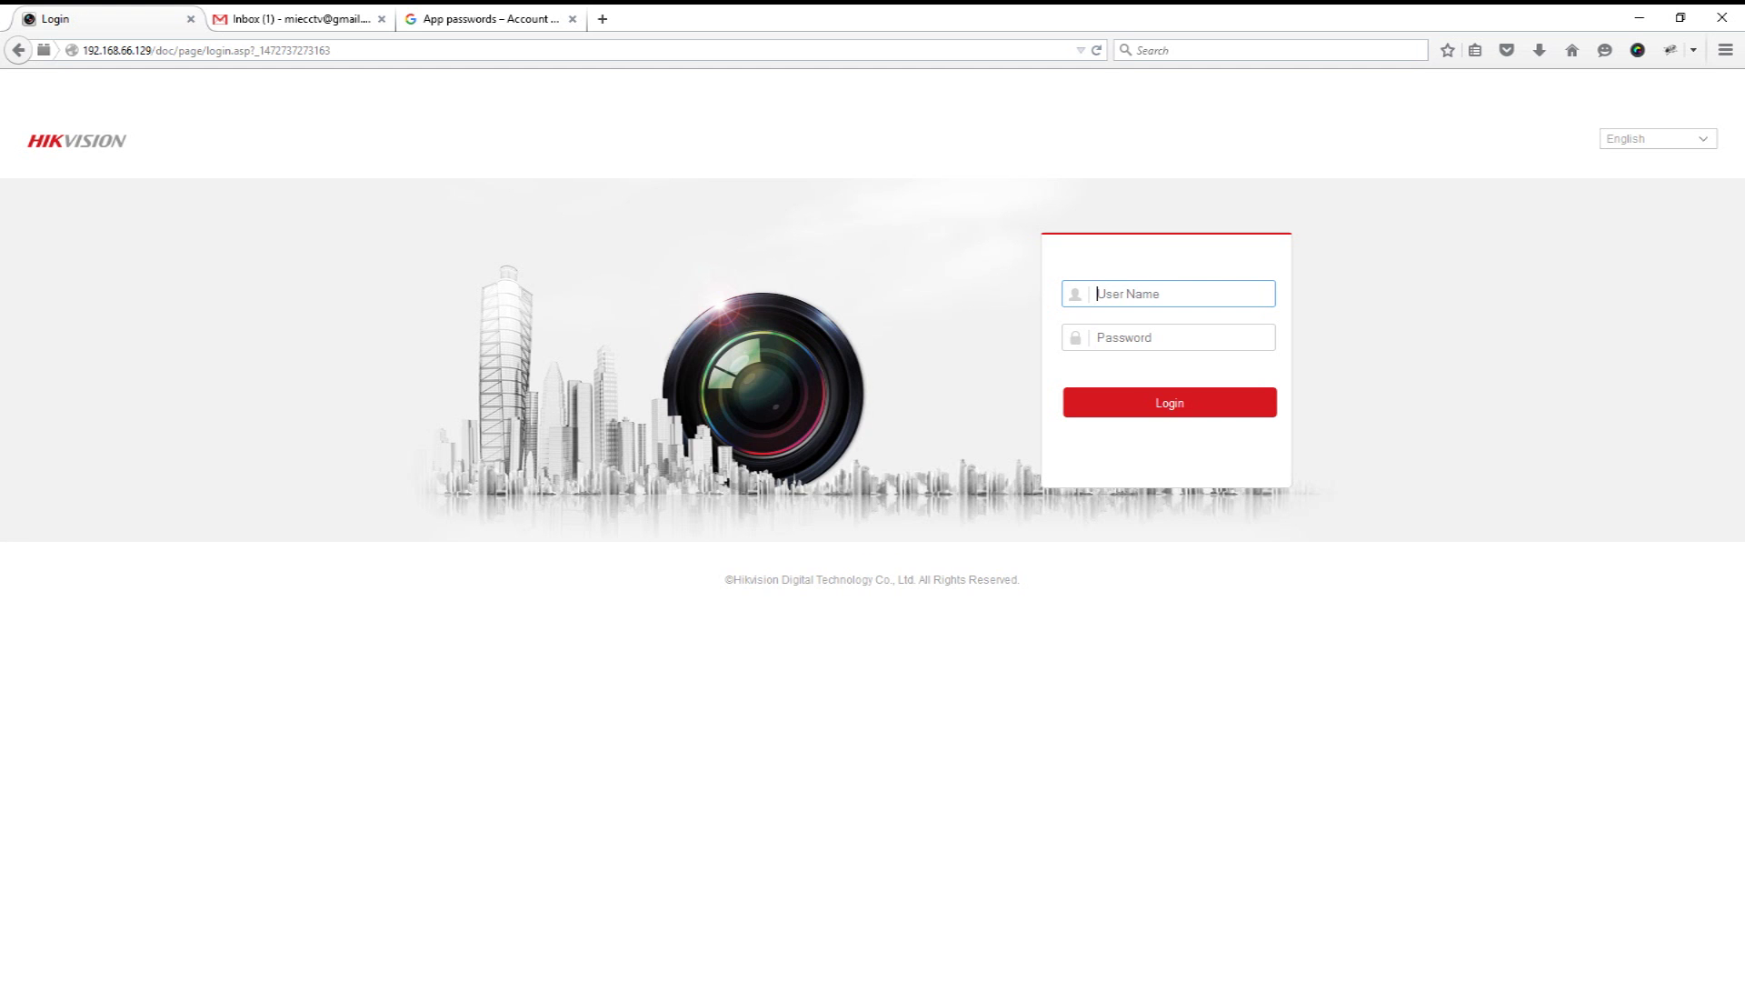
Step: Log back in as admin with the password
text(admin)
key(Tab)
text(******)
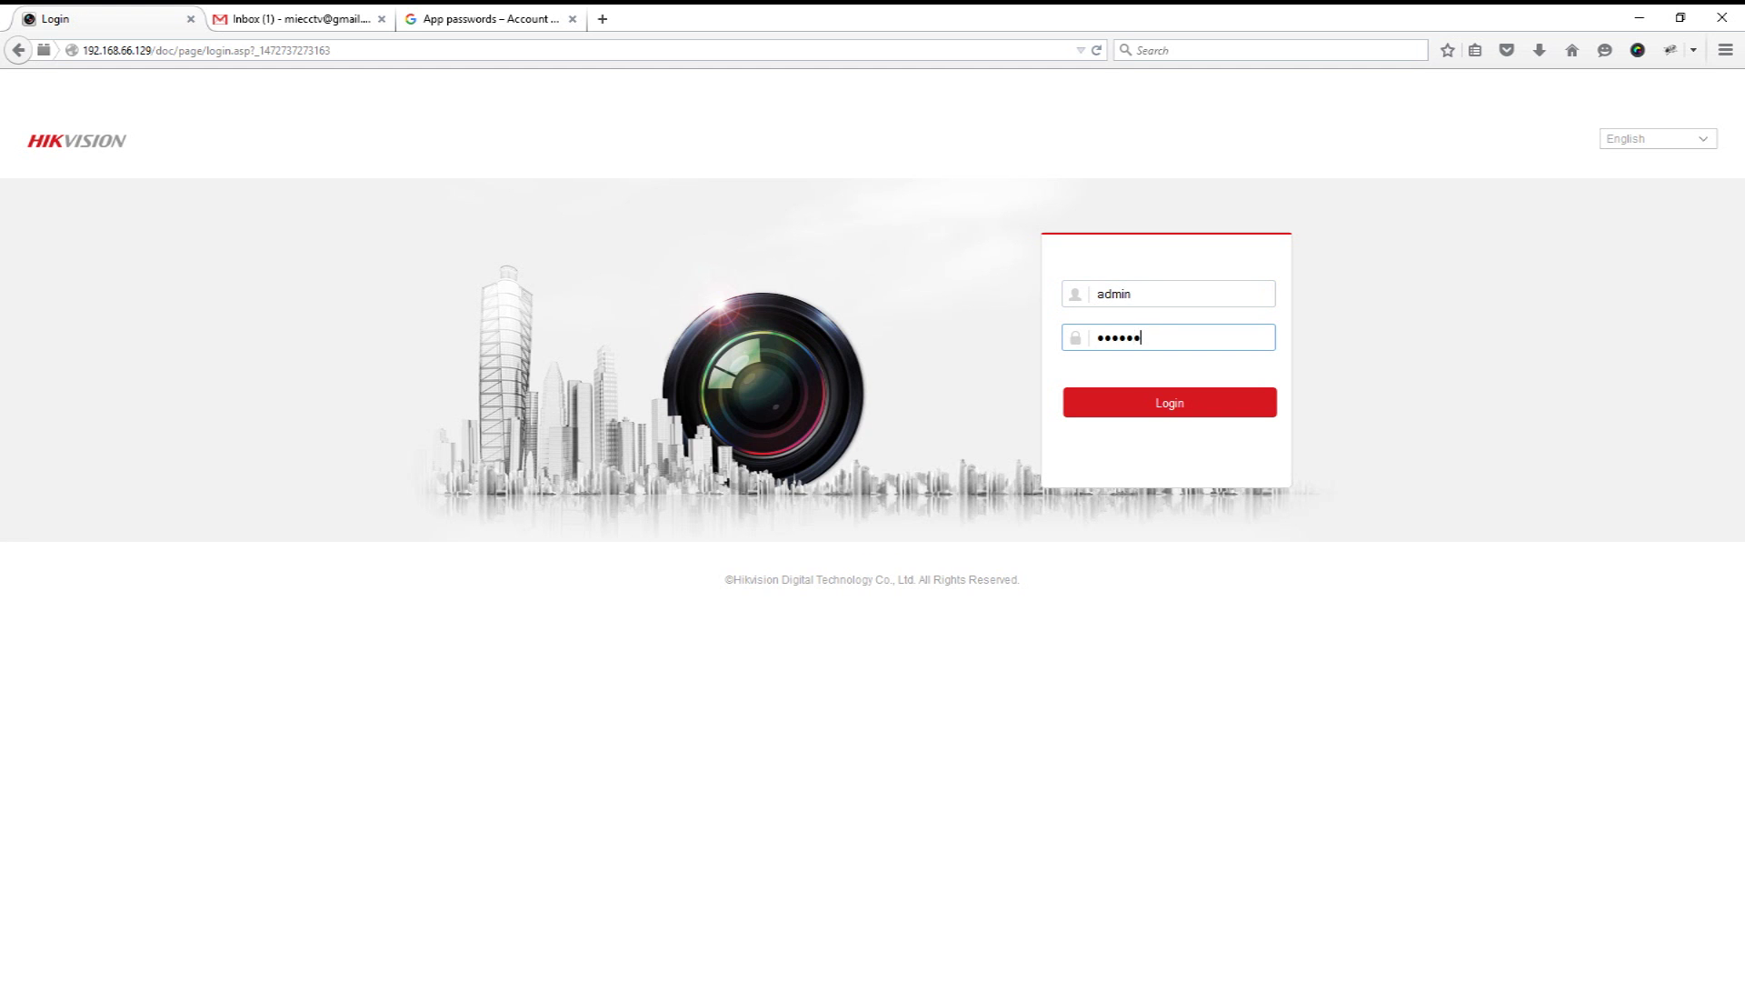
text(****)
key(Return)
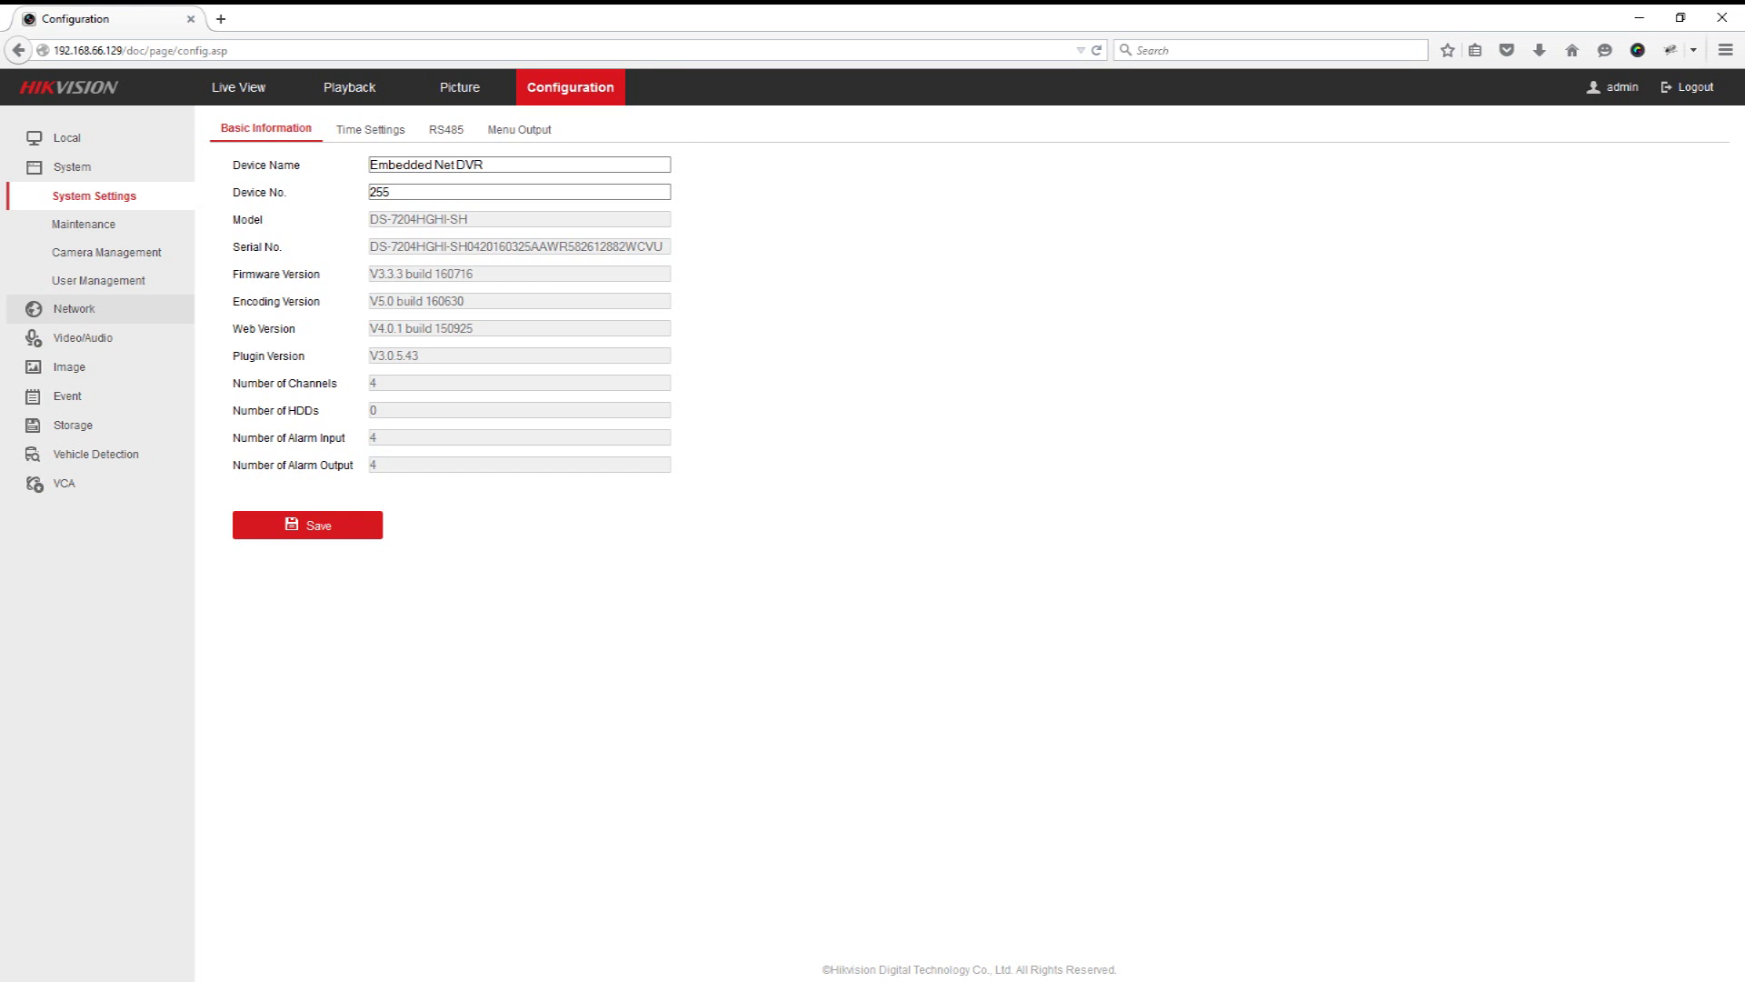
Step: Under Network > Advanced Settings > Email, enter the Gmail sender, smtp.gmail.com and port 587
click(73, 308)
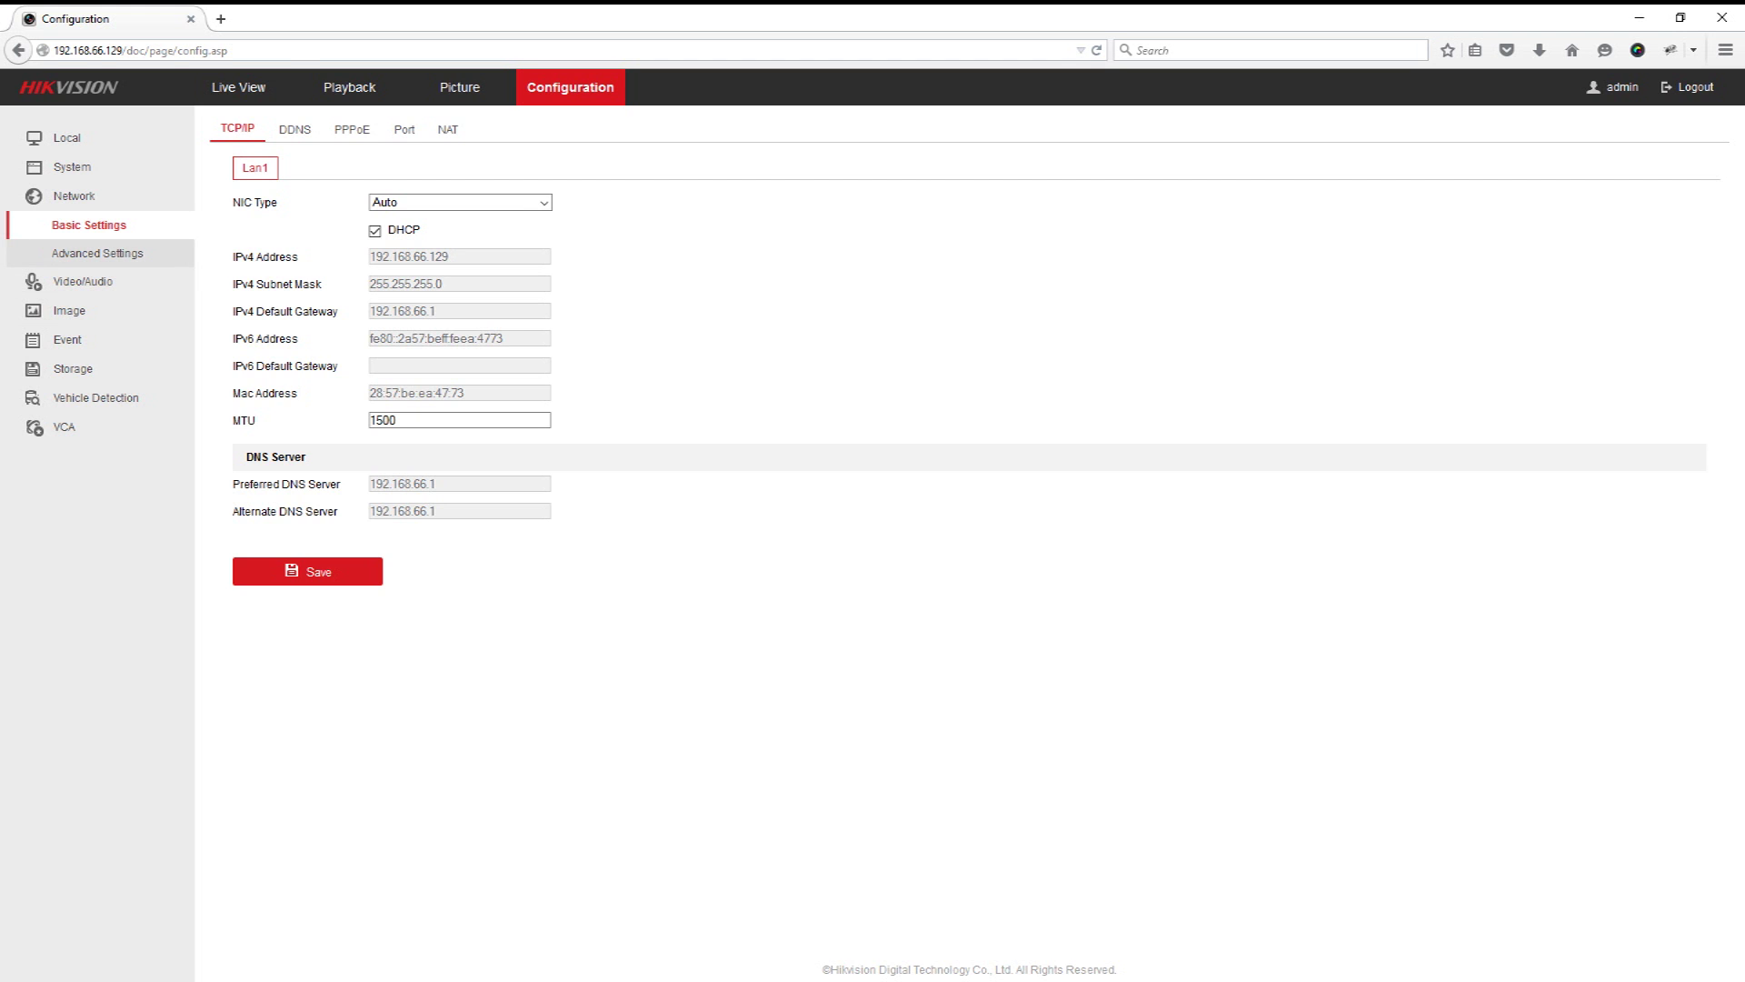
click(97, 253)
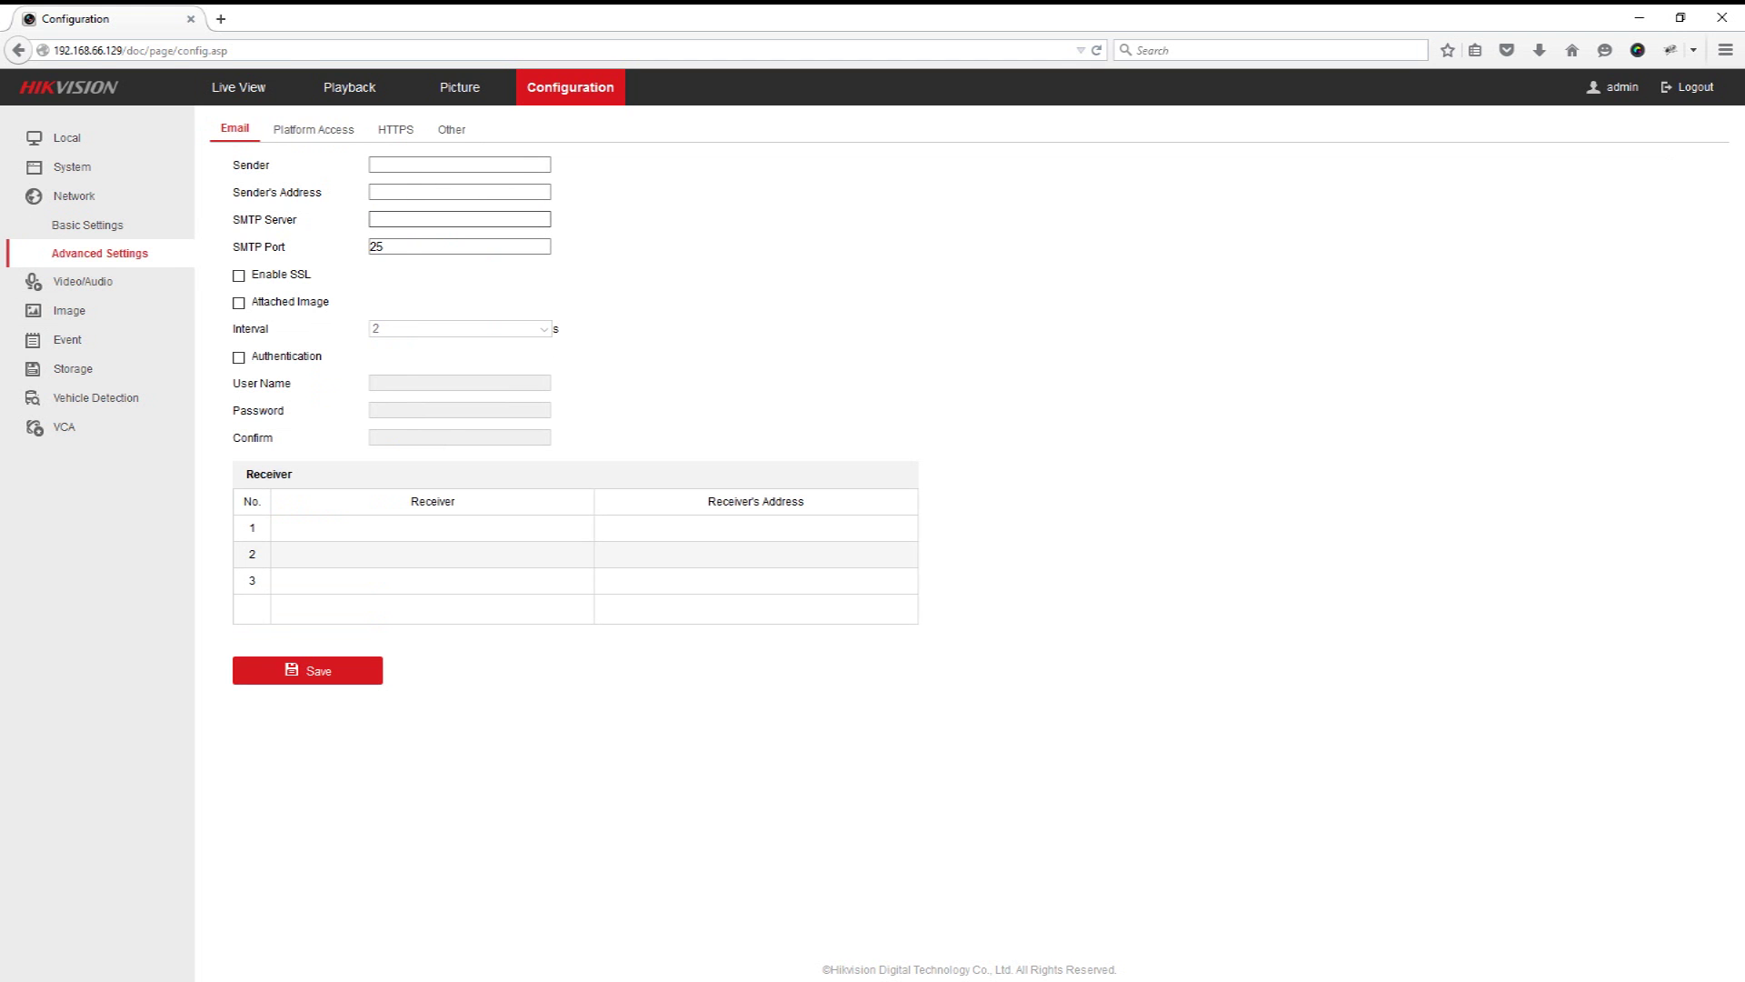
click(459, 165)
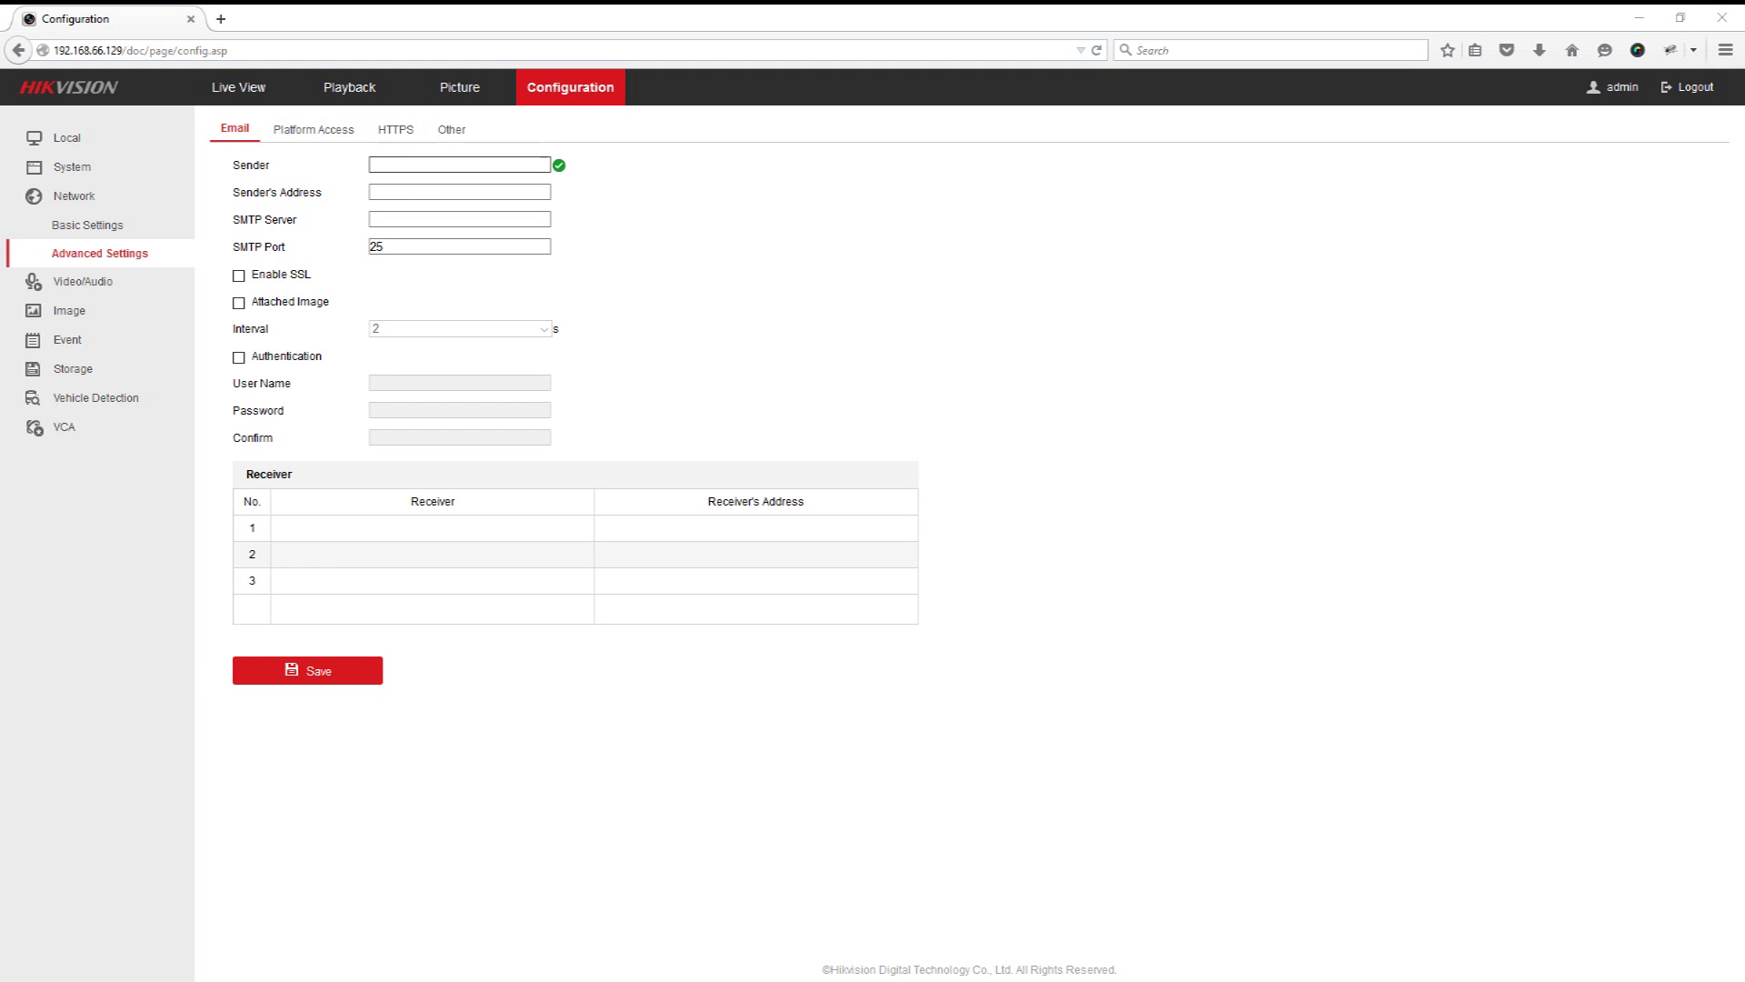
text(yourema)
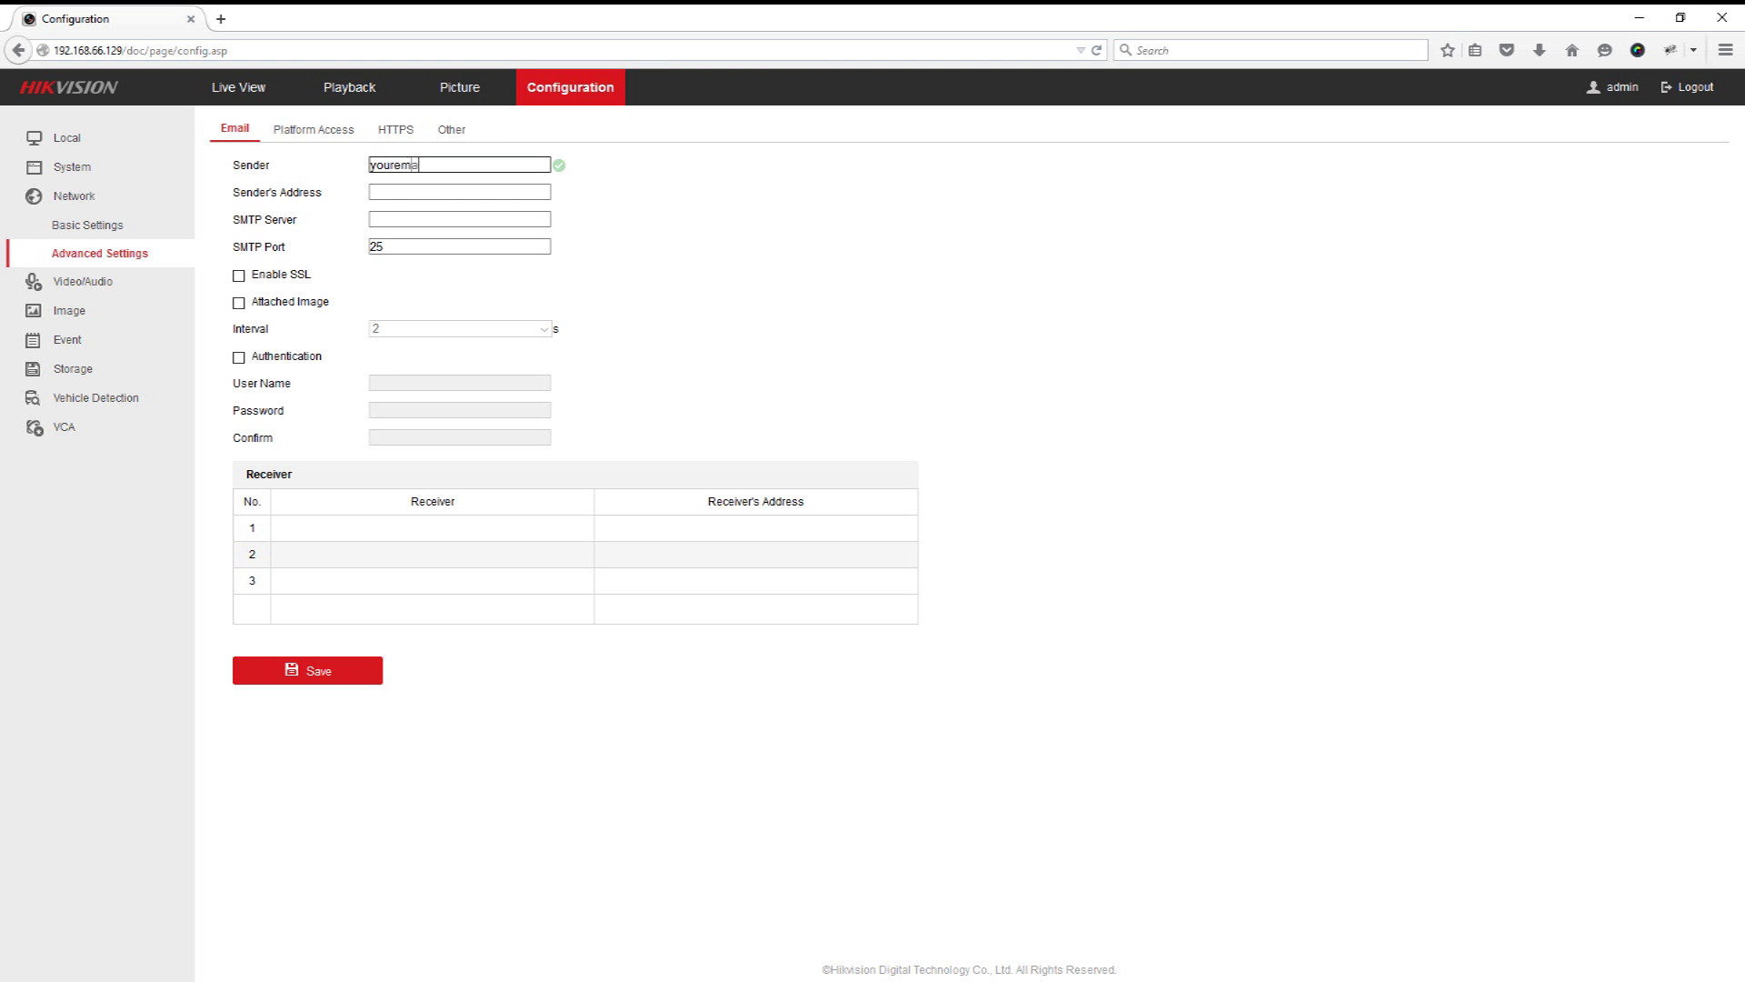
text(iladdress@gmail.com)
click(459, 192)
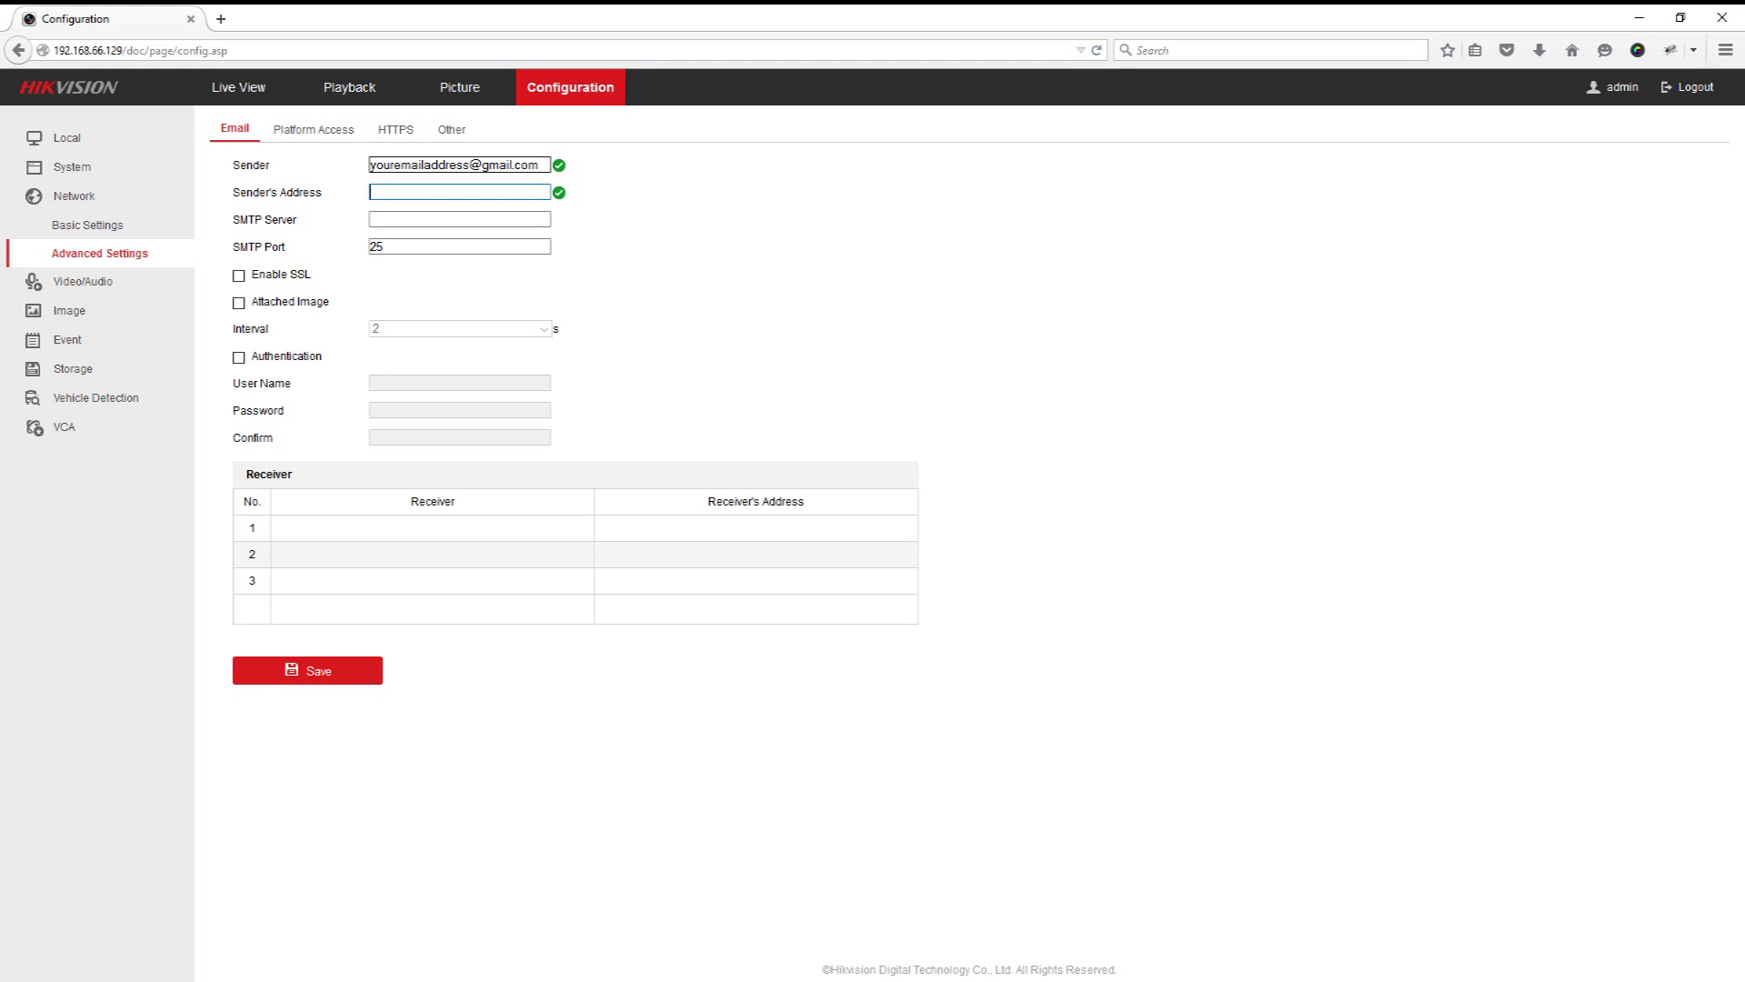
text(youremailad)
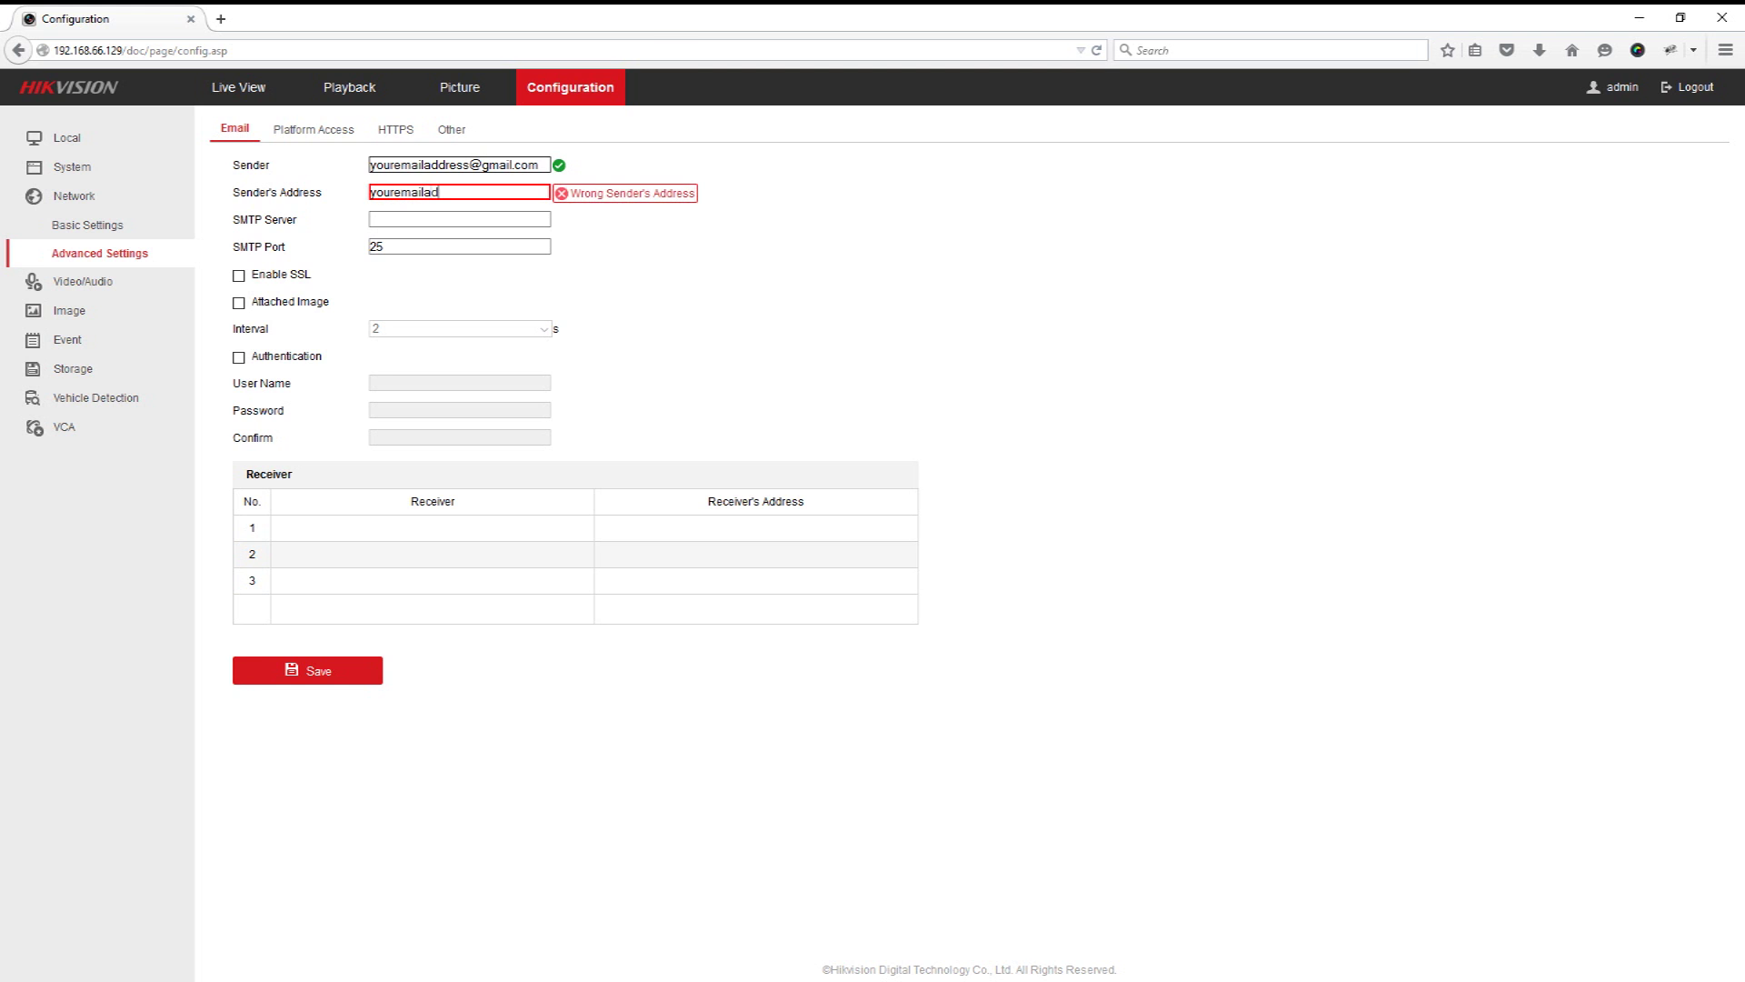
text(dress@gmai)
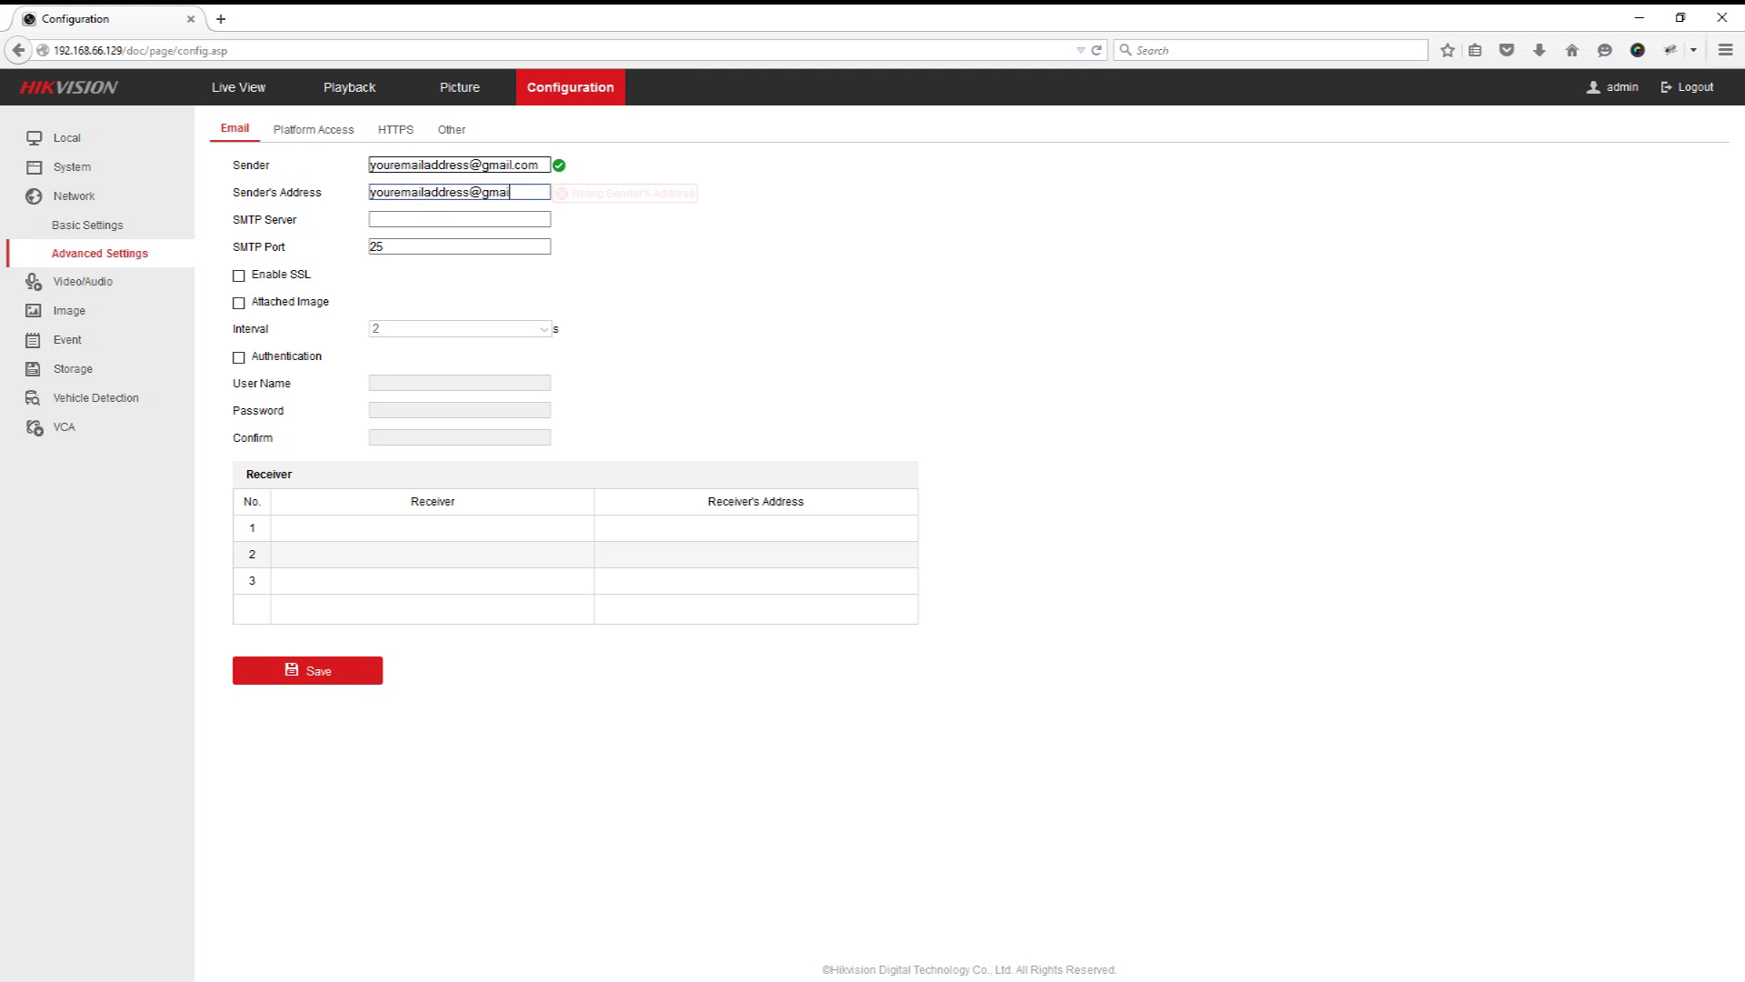
text(l.com)
click(459, 219)
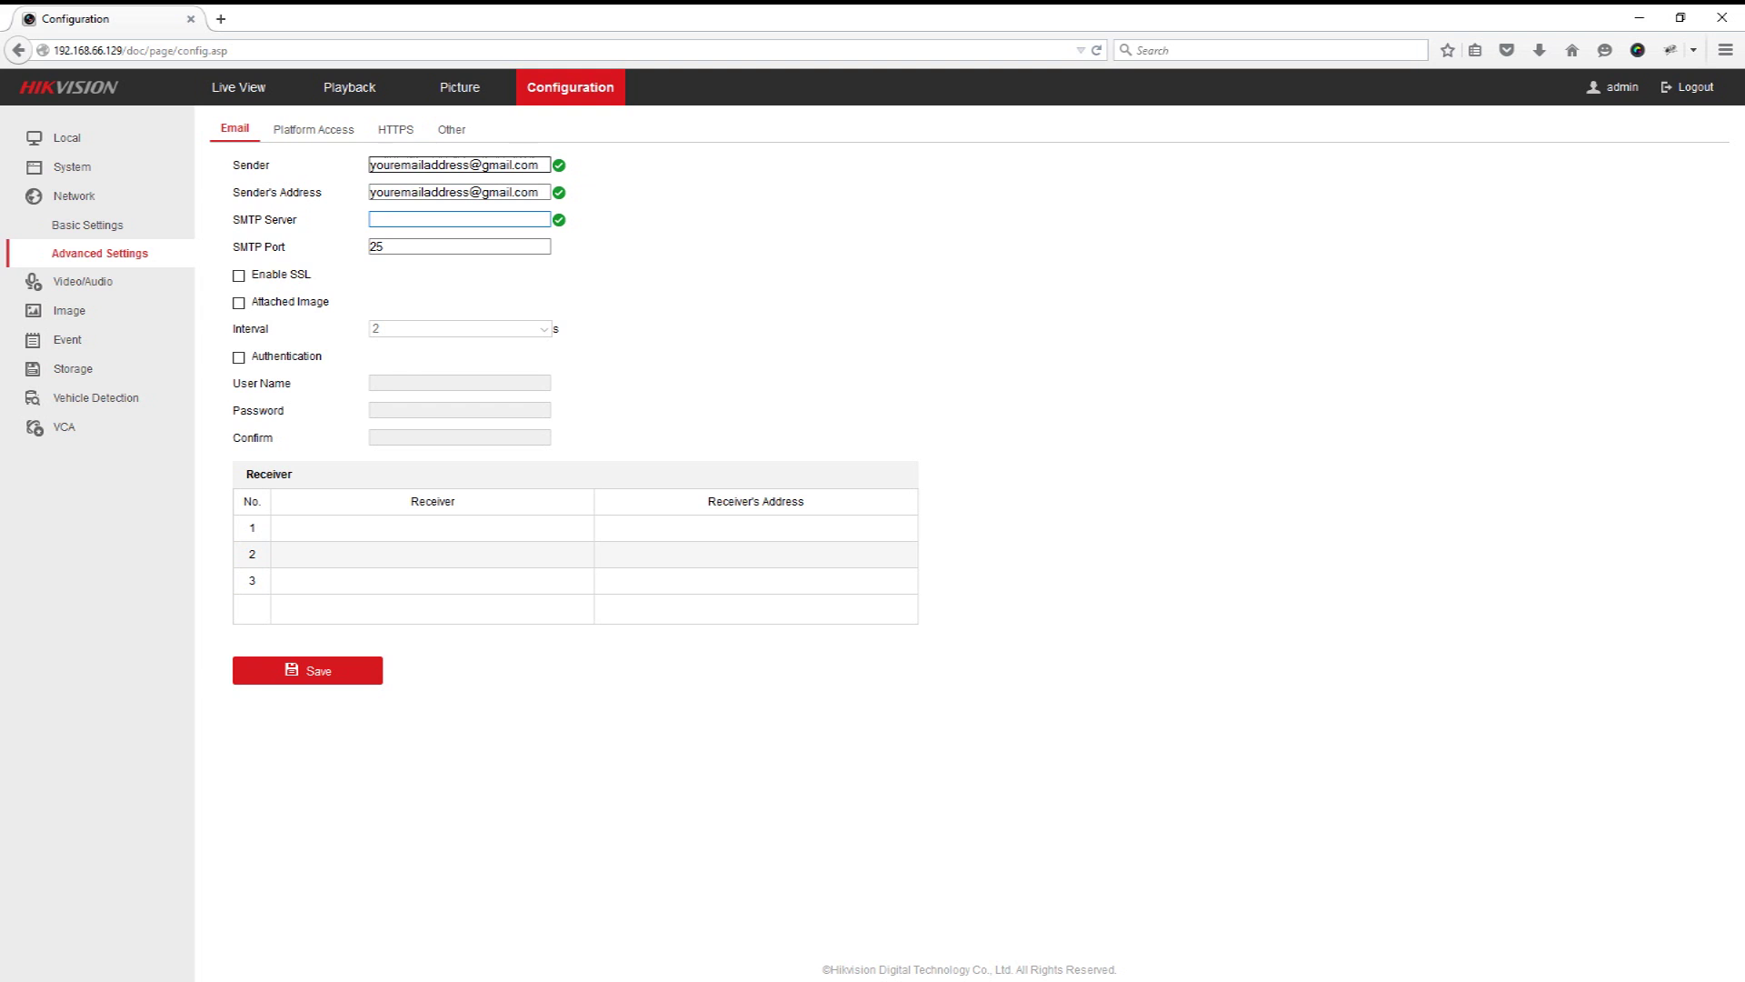
text(smtp.gmail.com)
key(Tab)
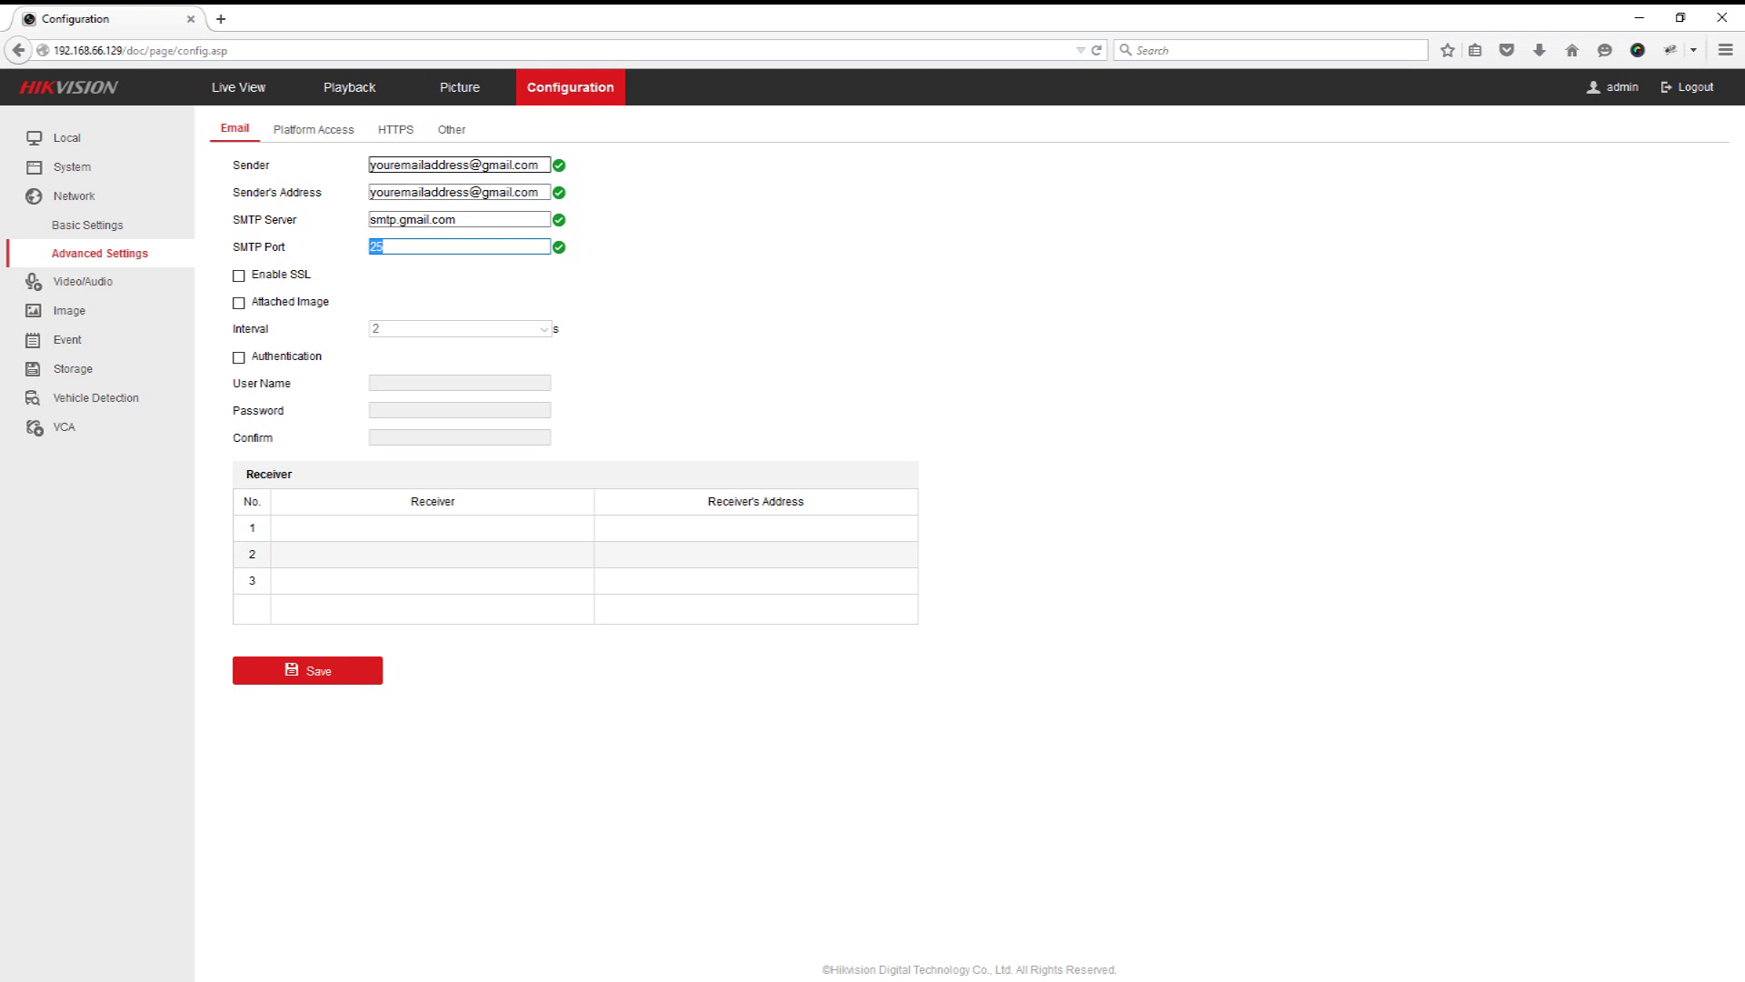
text(587)
Step: Enable SSL, Attached Image and Authentication
key(Tab)
key(space)
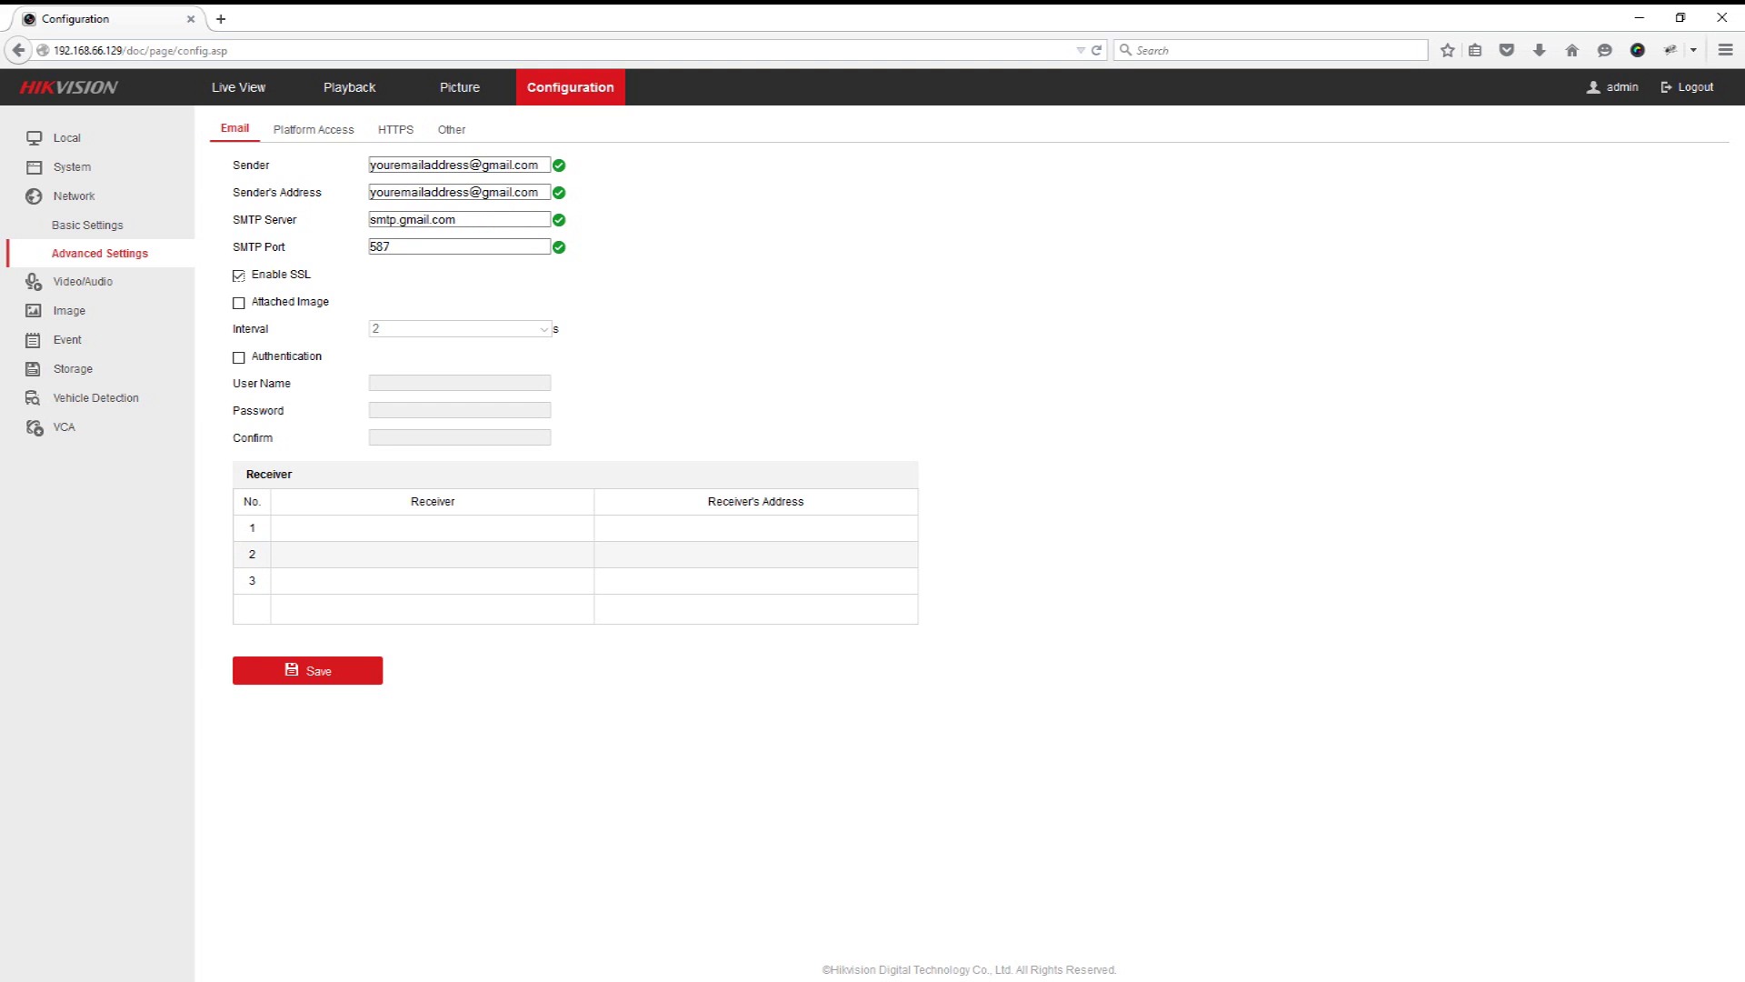
key(Tab)
key(space)
key(Tab)
key(Tab)
key(space)
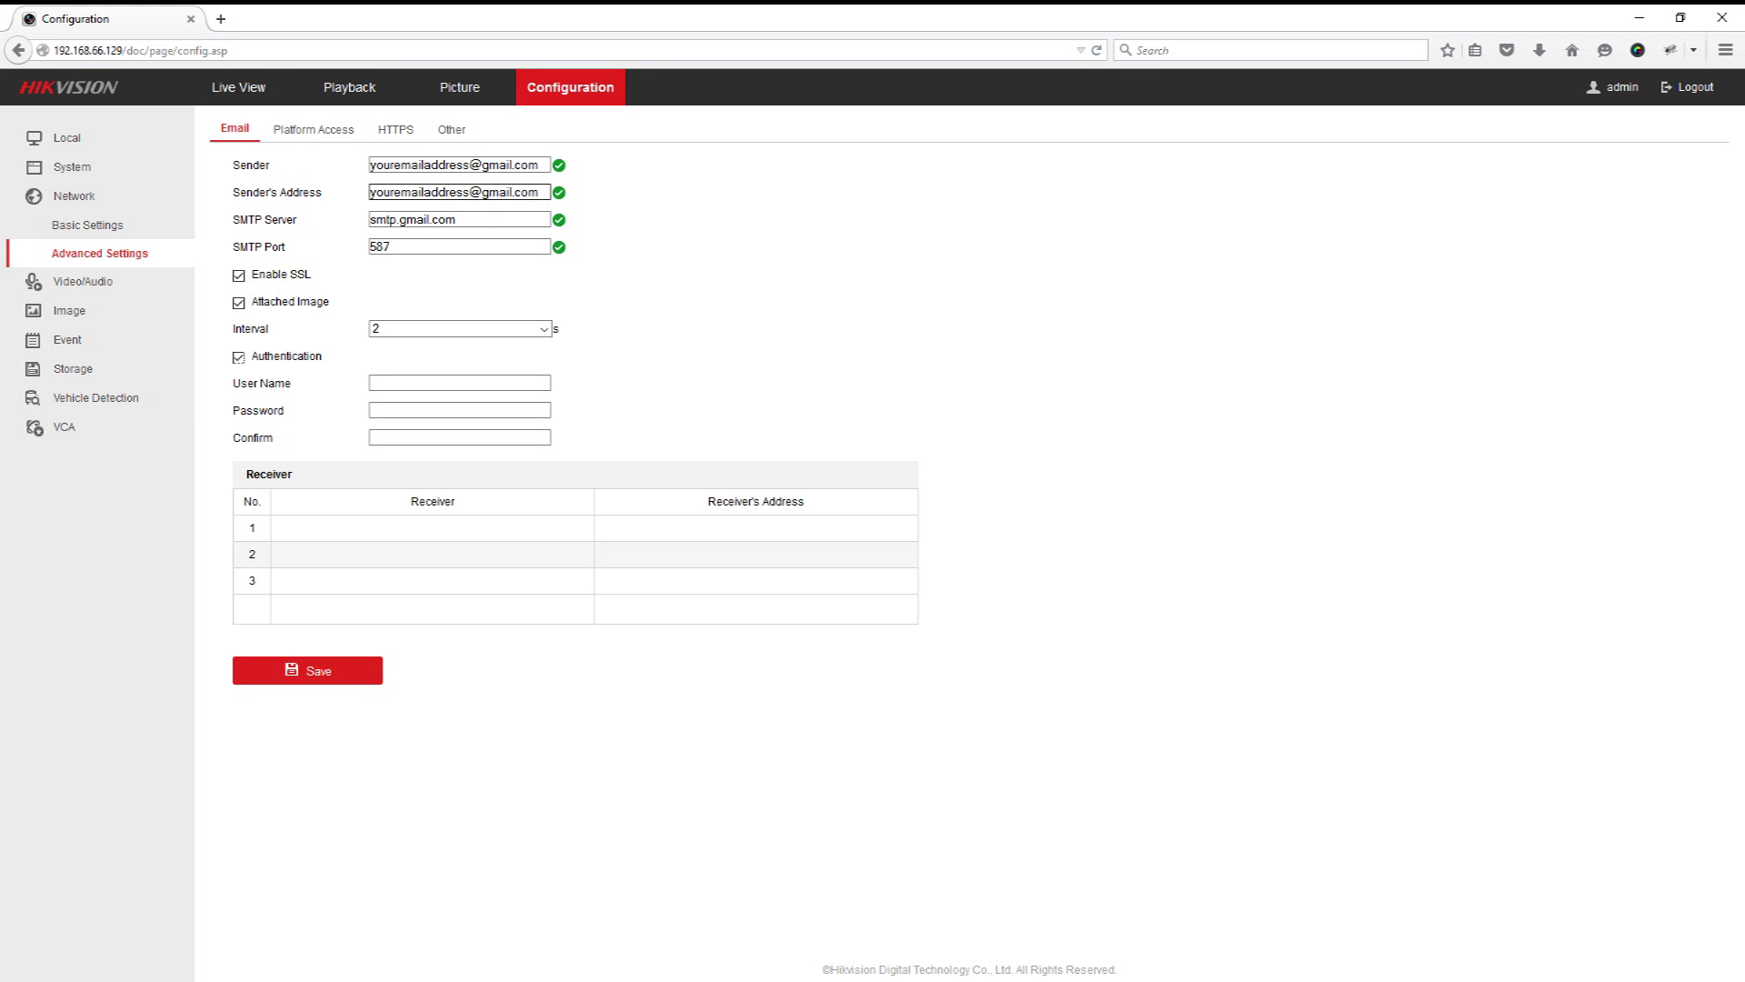
Step: Copy the sender's Gmail address into the user name field, then move to the password field
triple_click(454, 192)
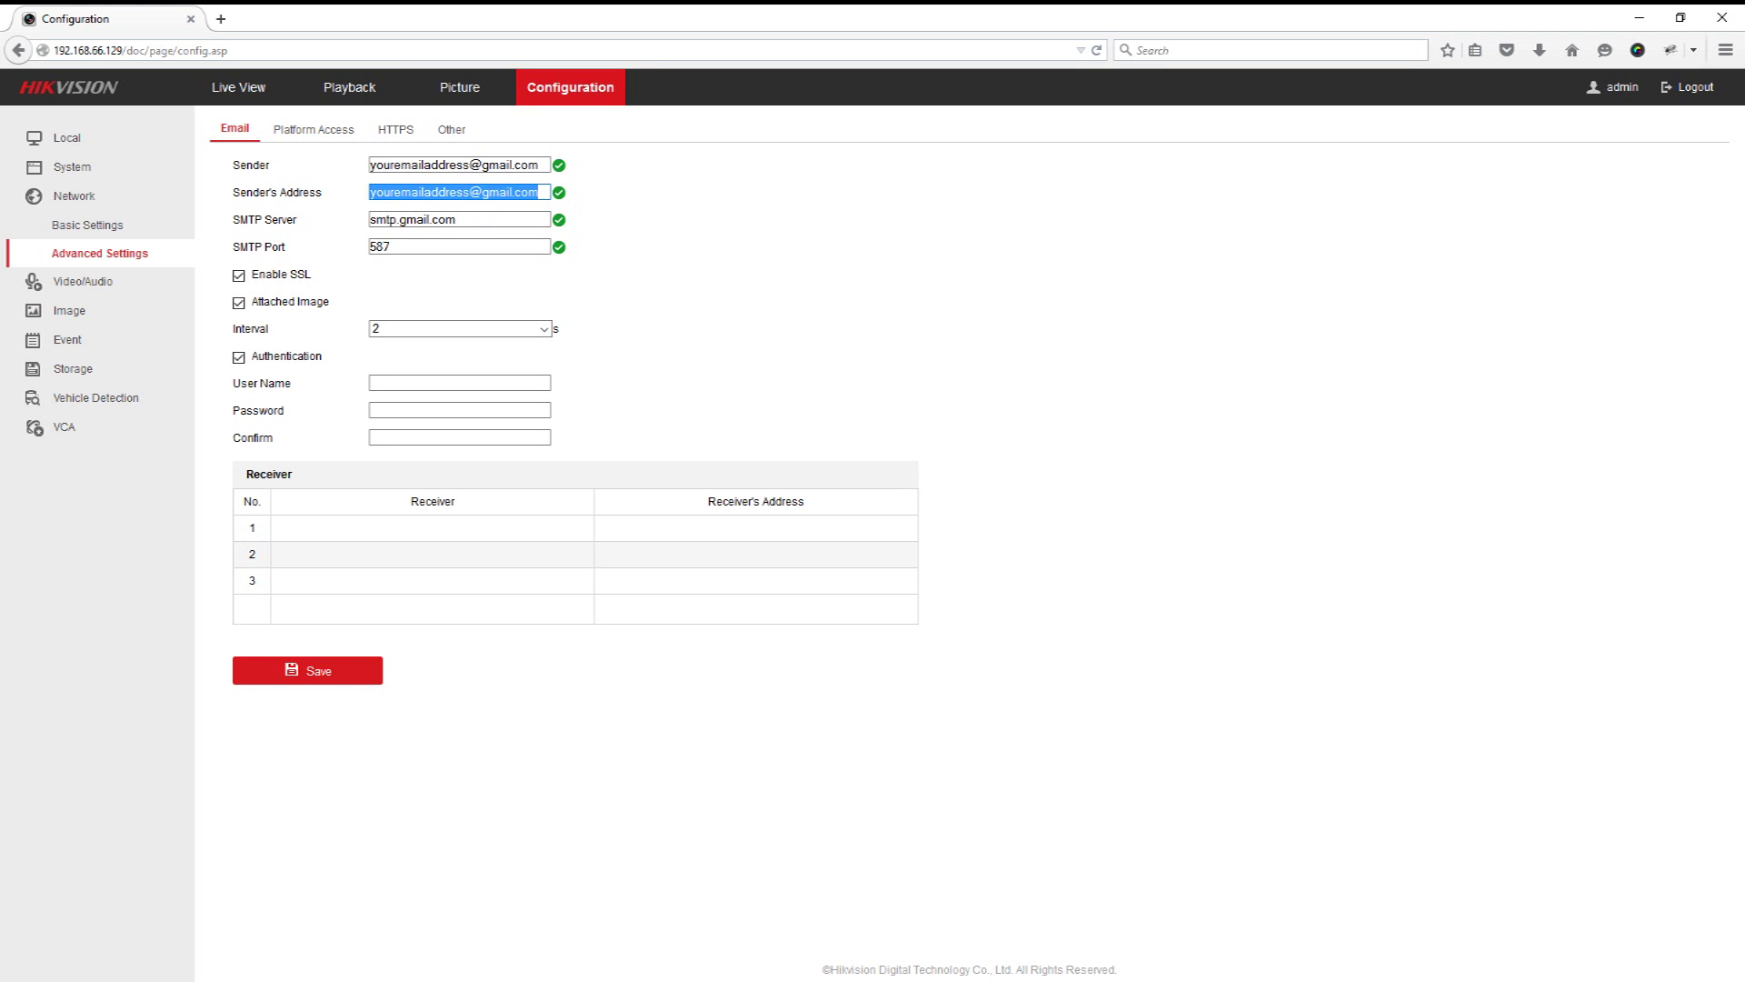
key(ctrl+c)
click(454, 383)
key(ctrl+v)
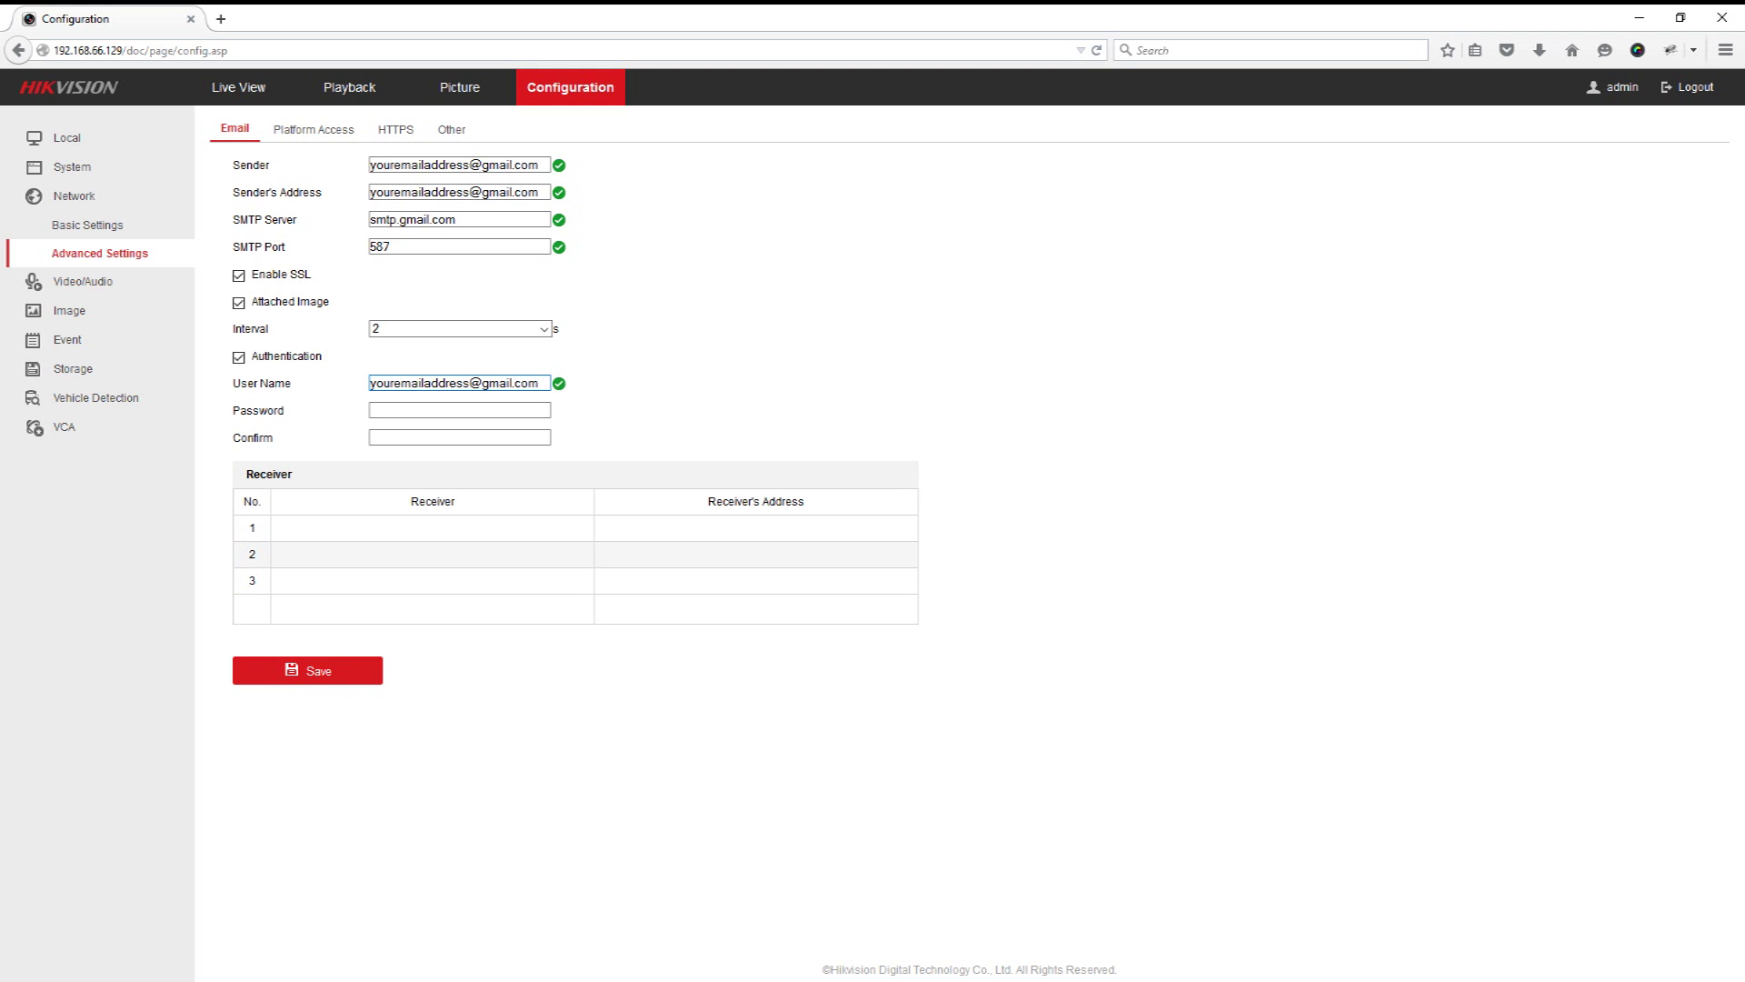
click(459, 410)
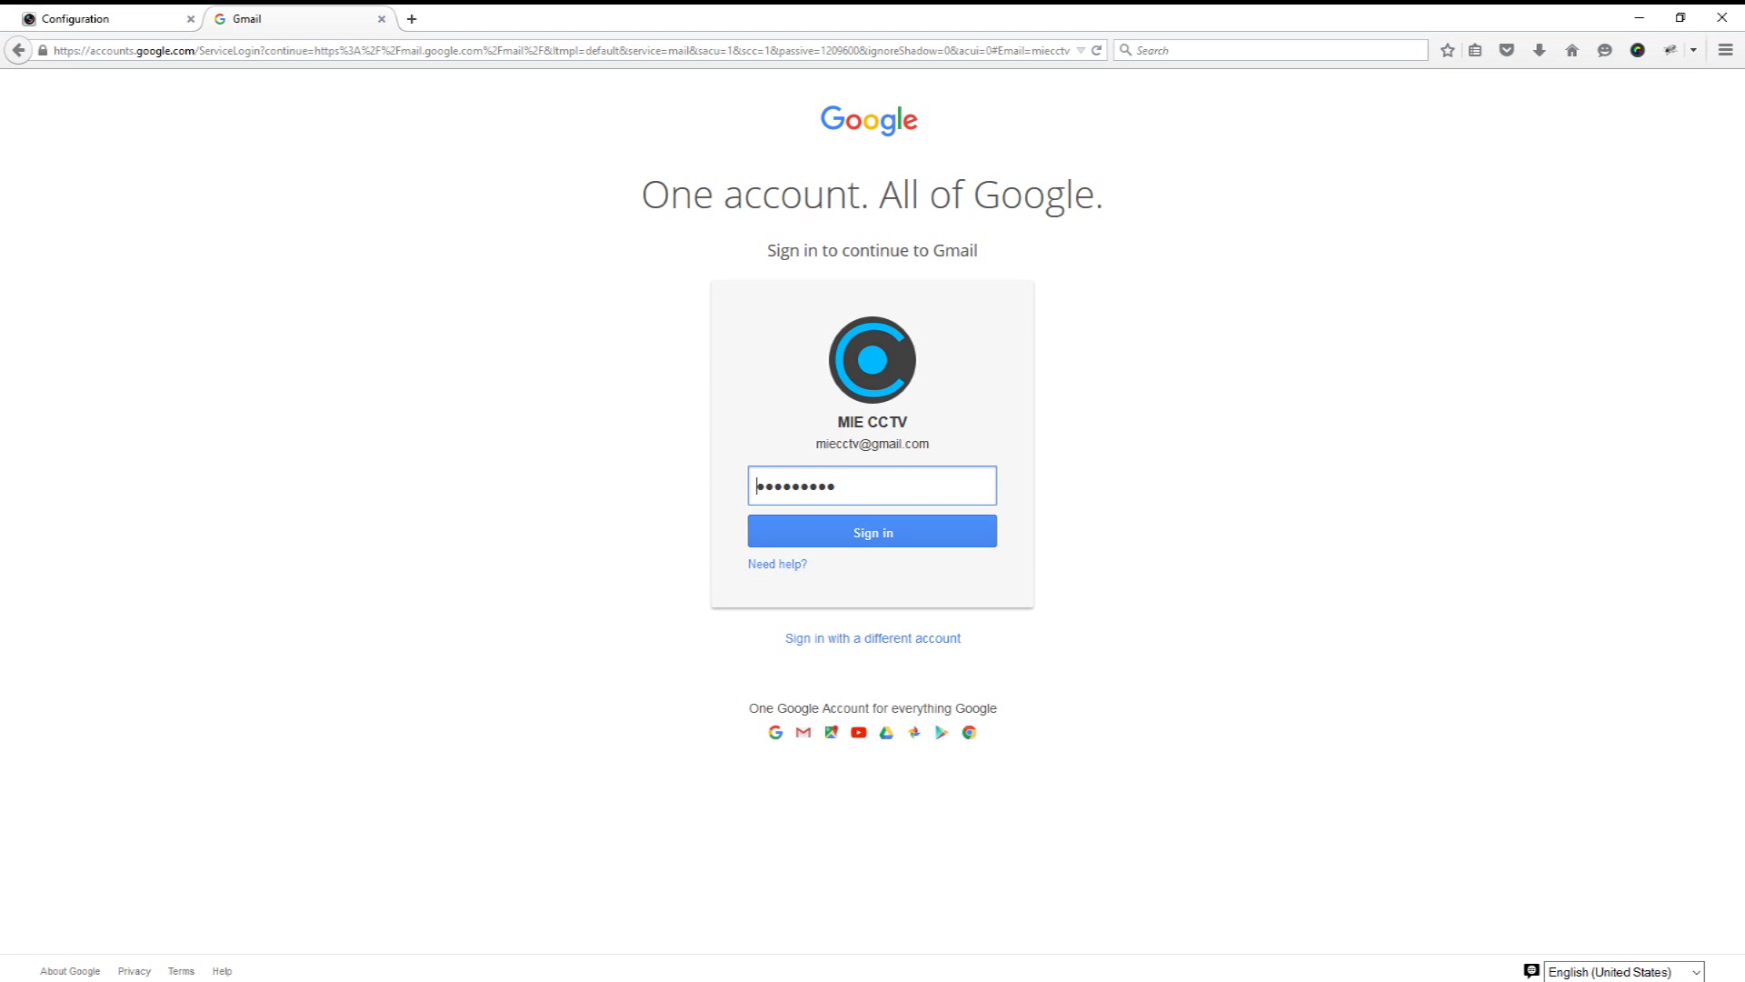
Step: Sign in to Google and go through My Account's Signing in to Google to App passwords
key(Return)
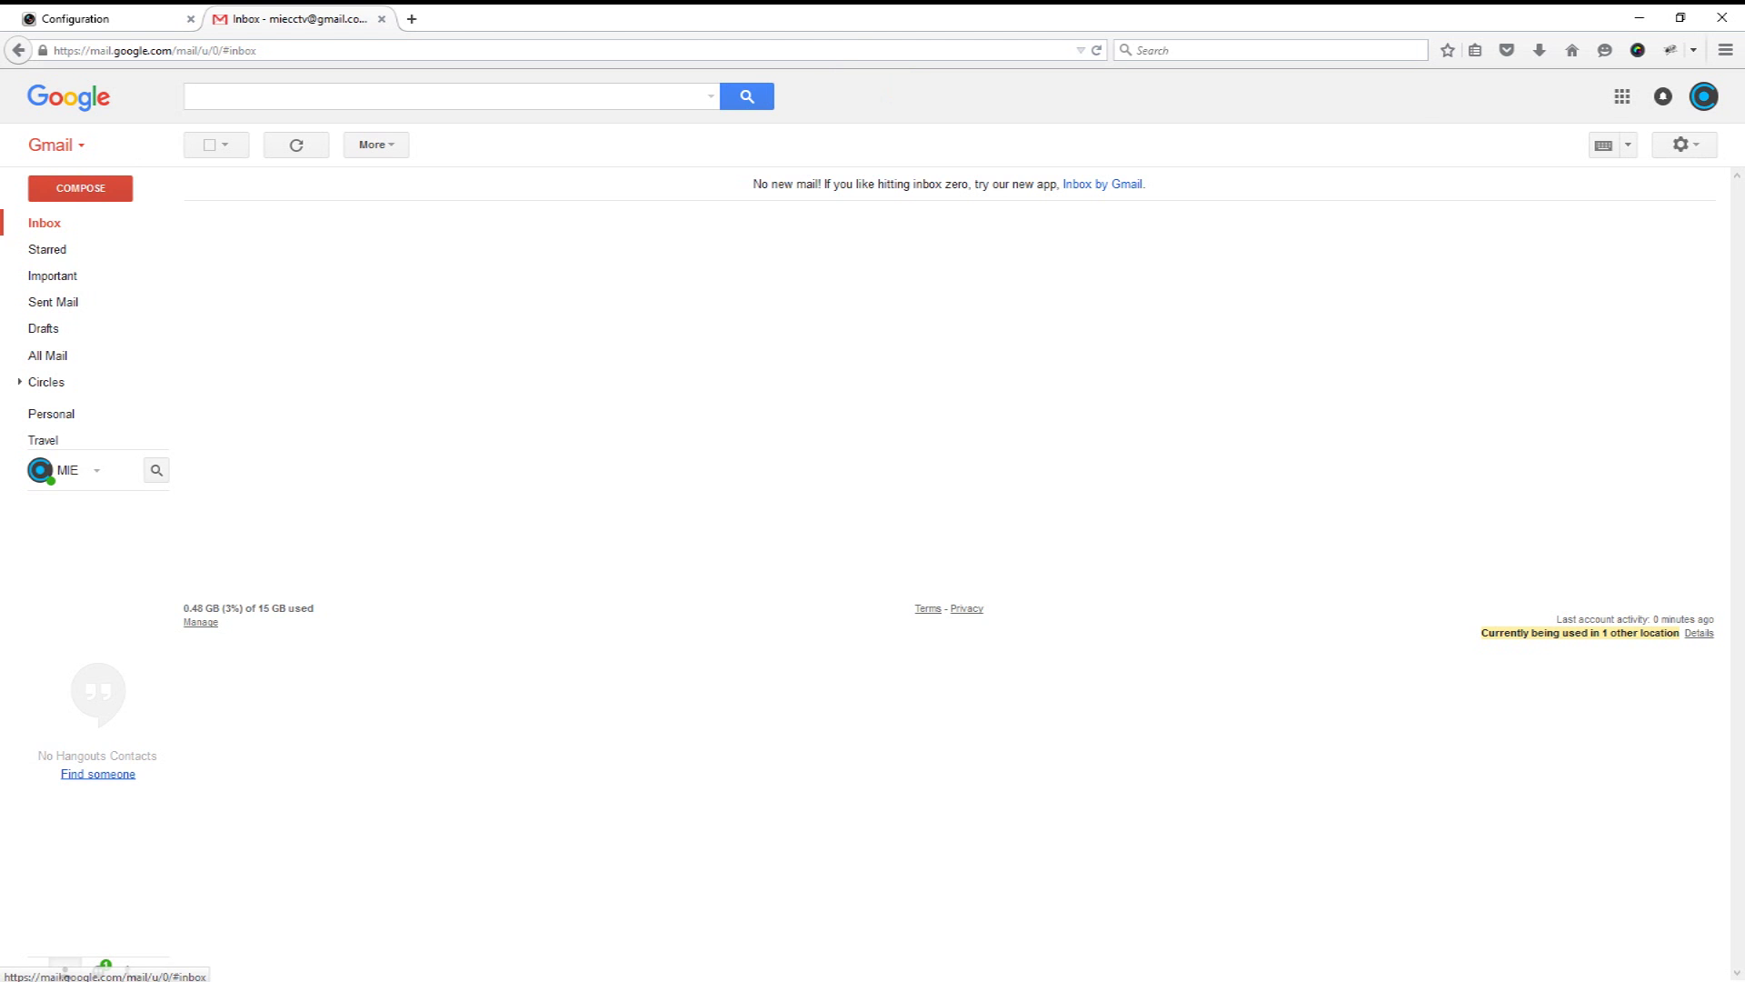
click(1623, 96)
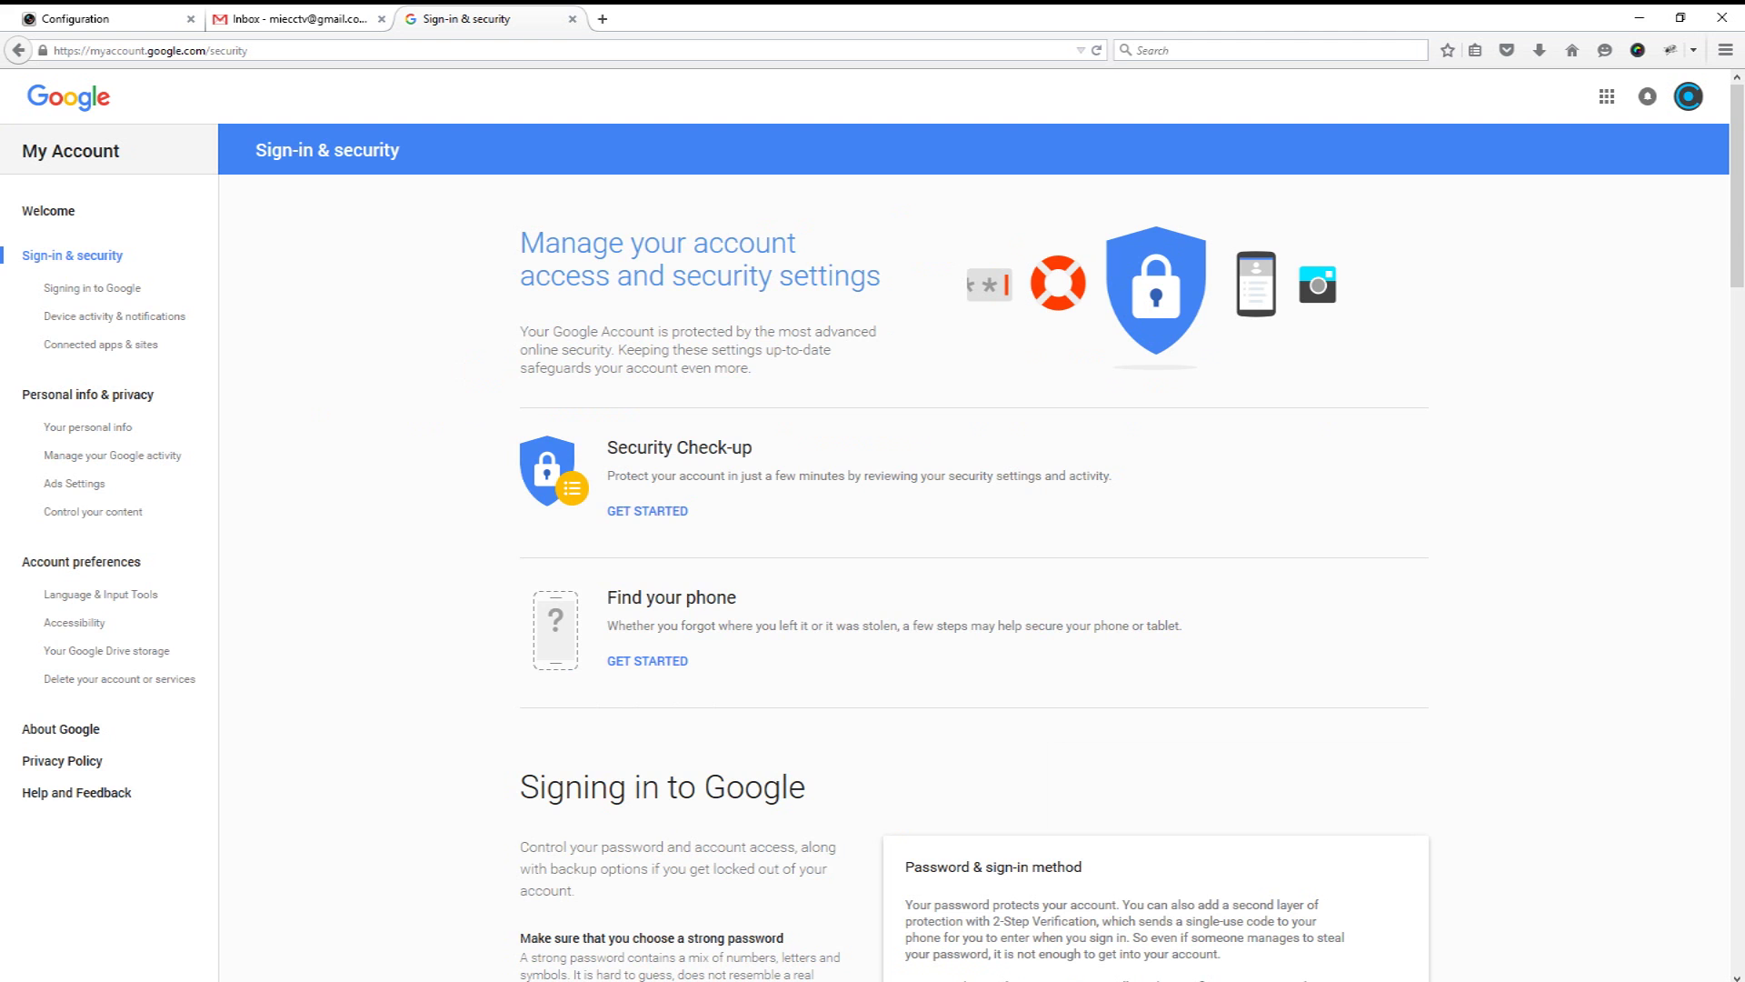
click(92, 287)
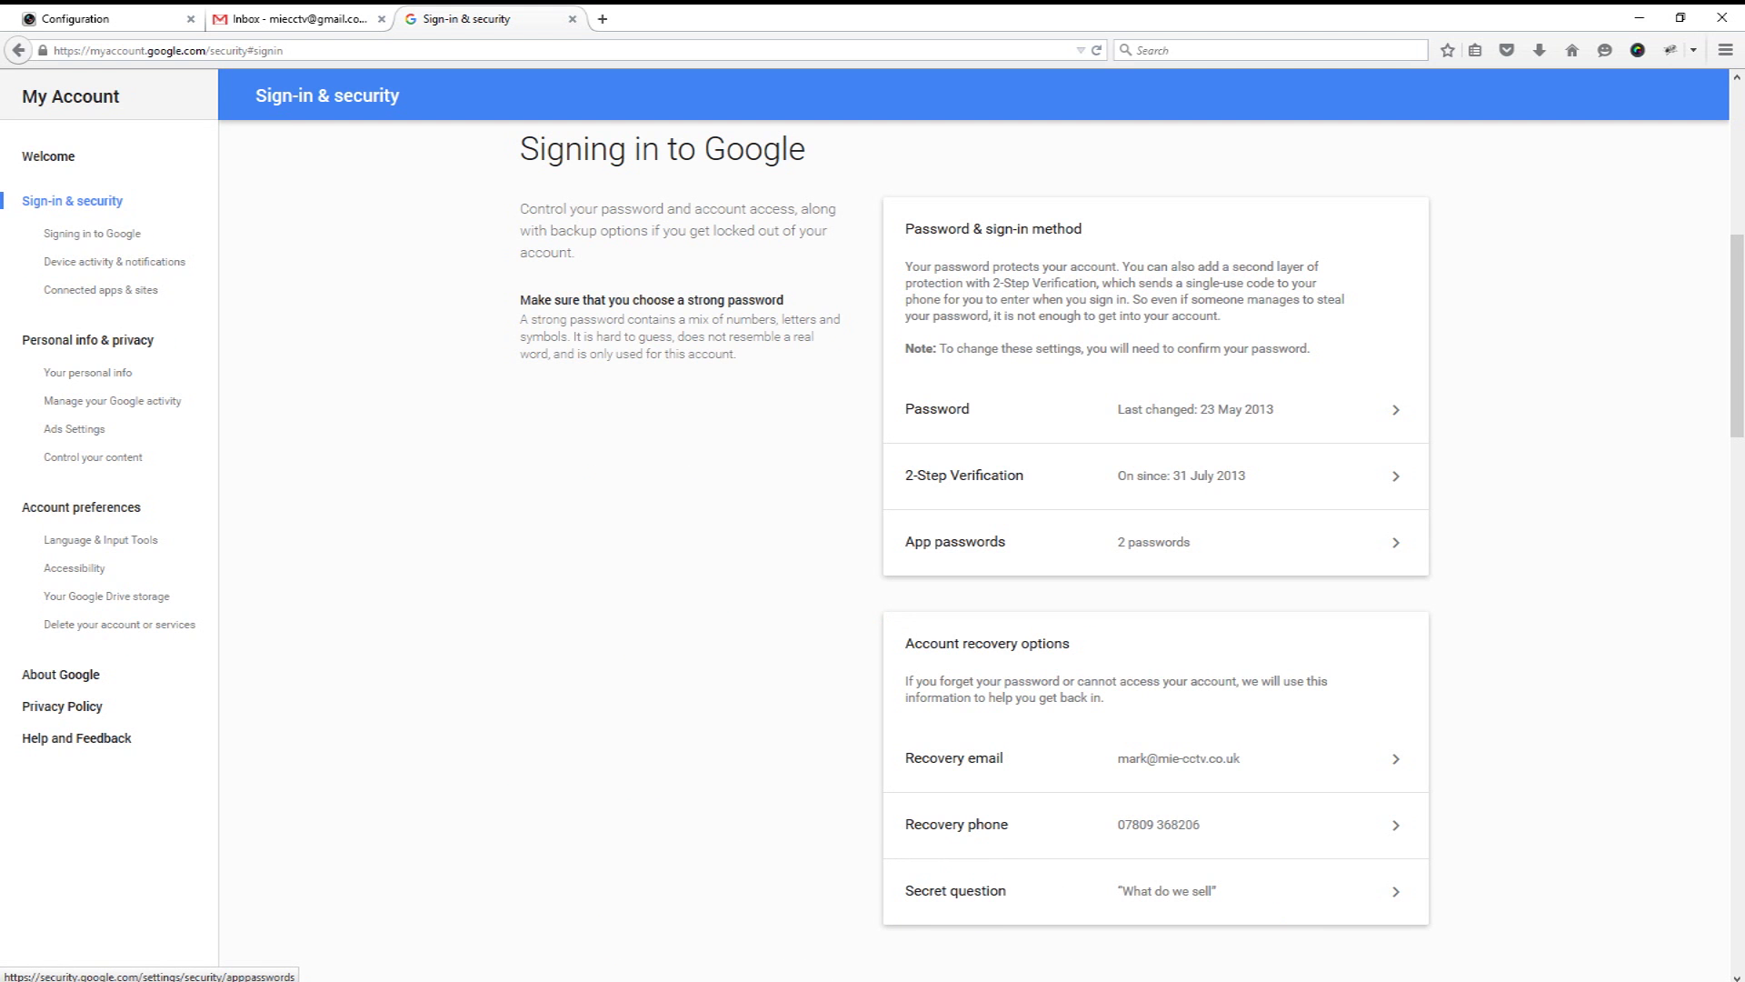
click(954, 541)
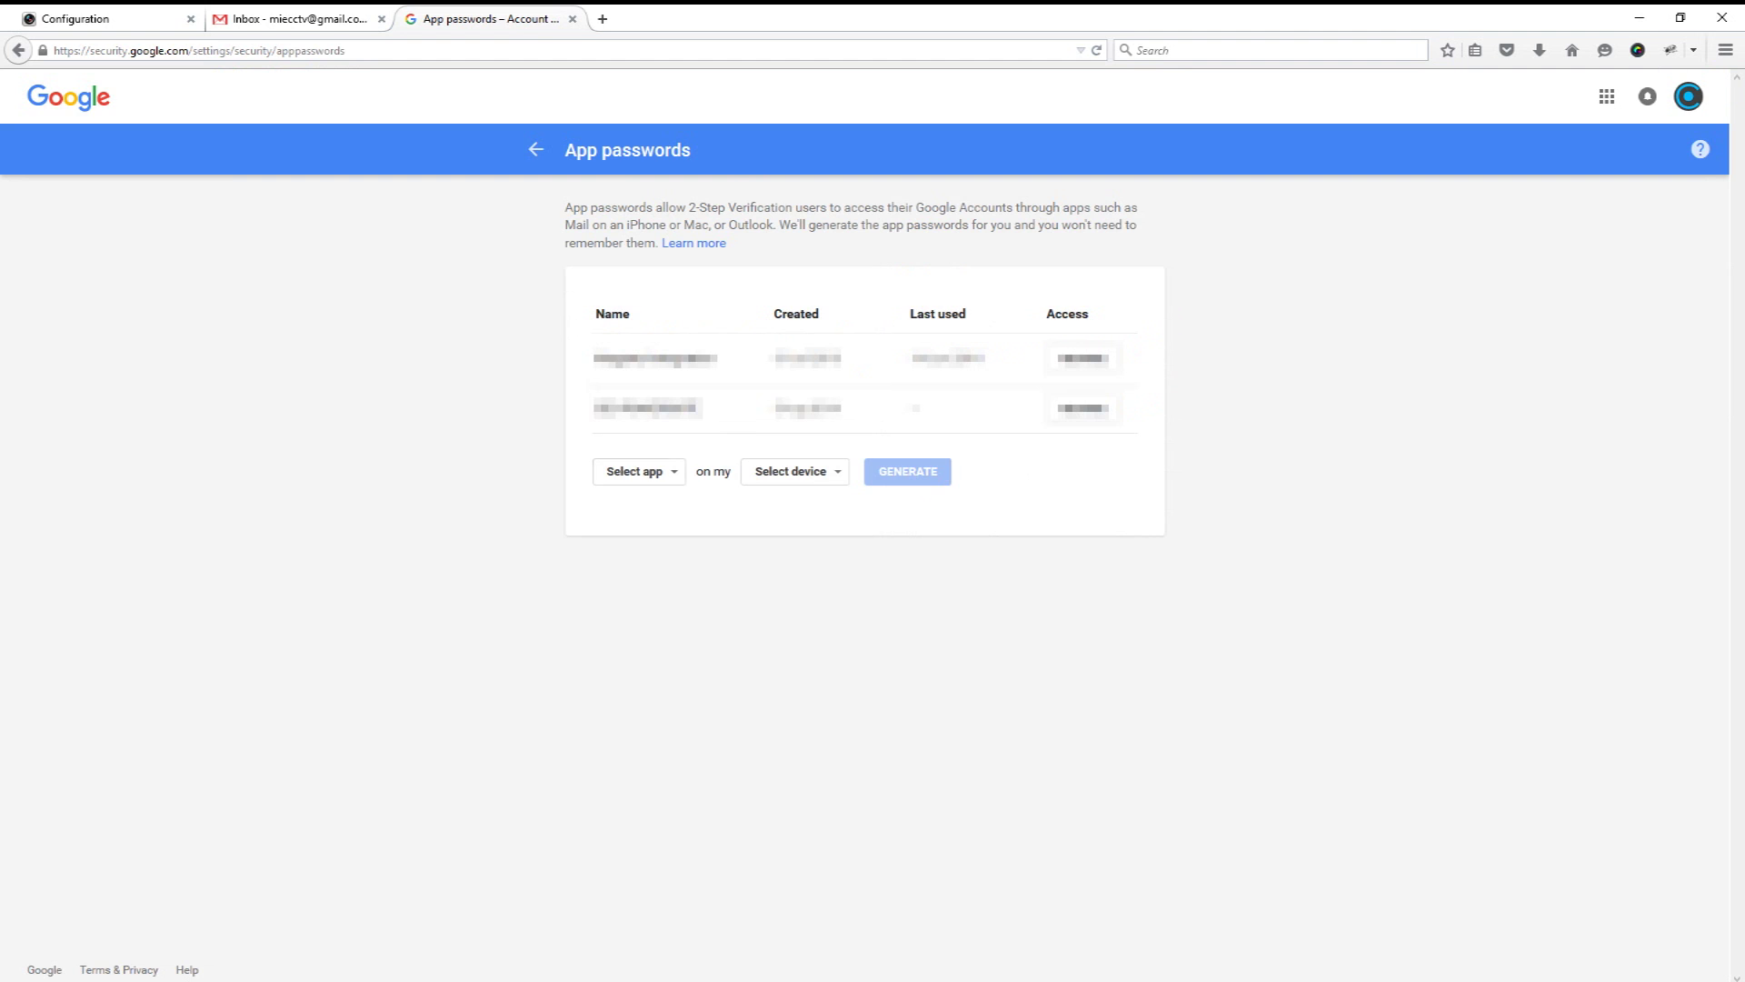
Step: Generate an app password for a custom app named 'DVR Email'
click(639, 470)
click(619, 473)
click(627, 470)
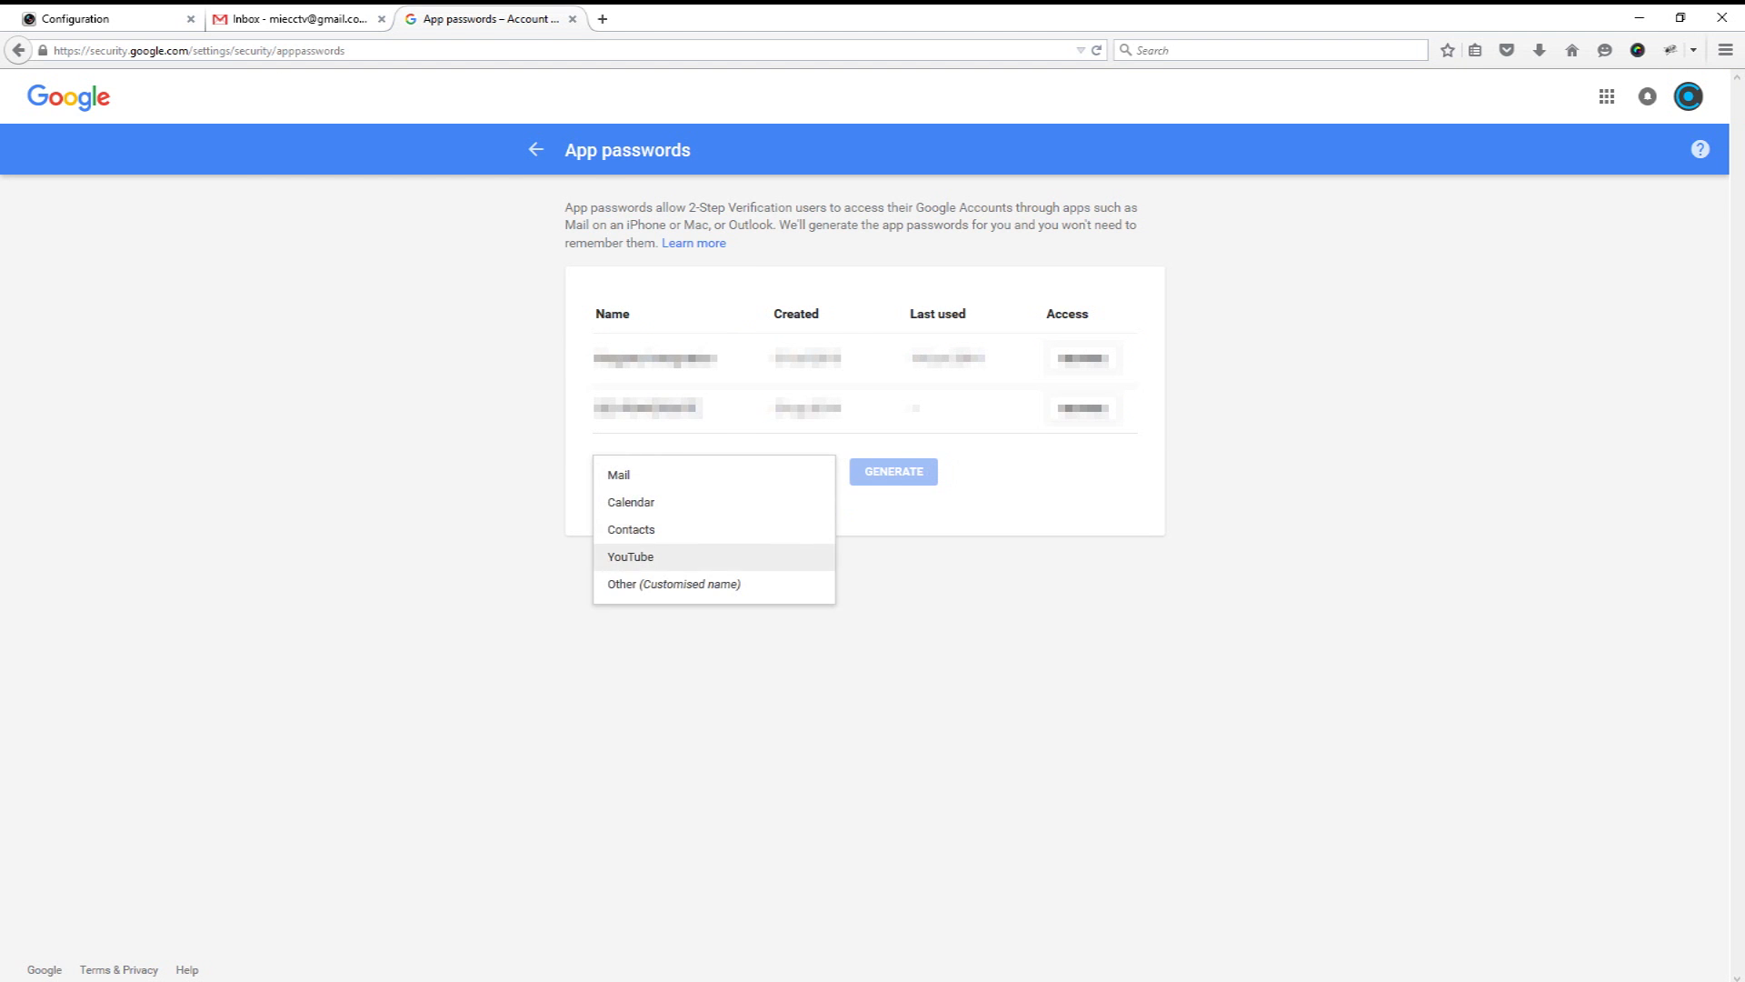
click(673, 584)
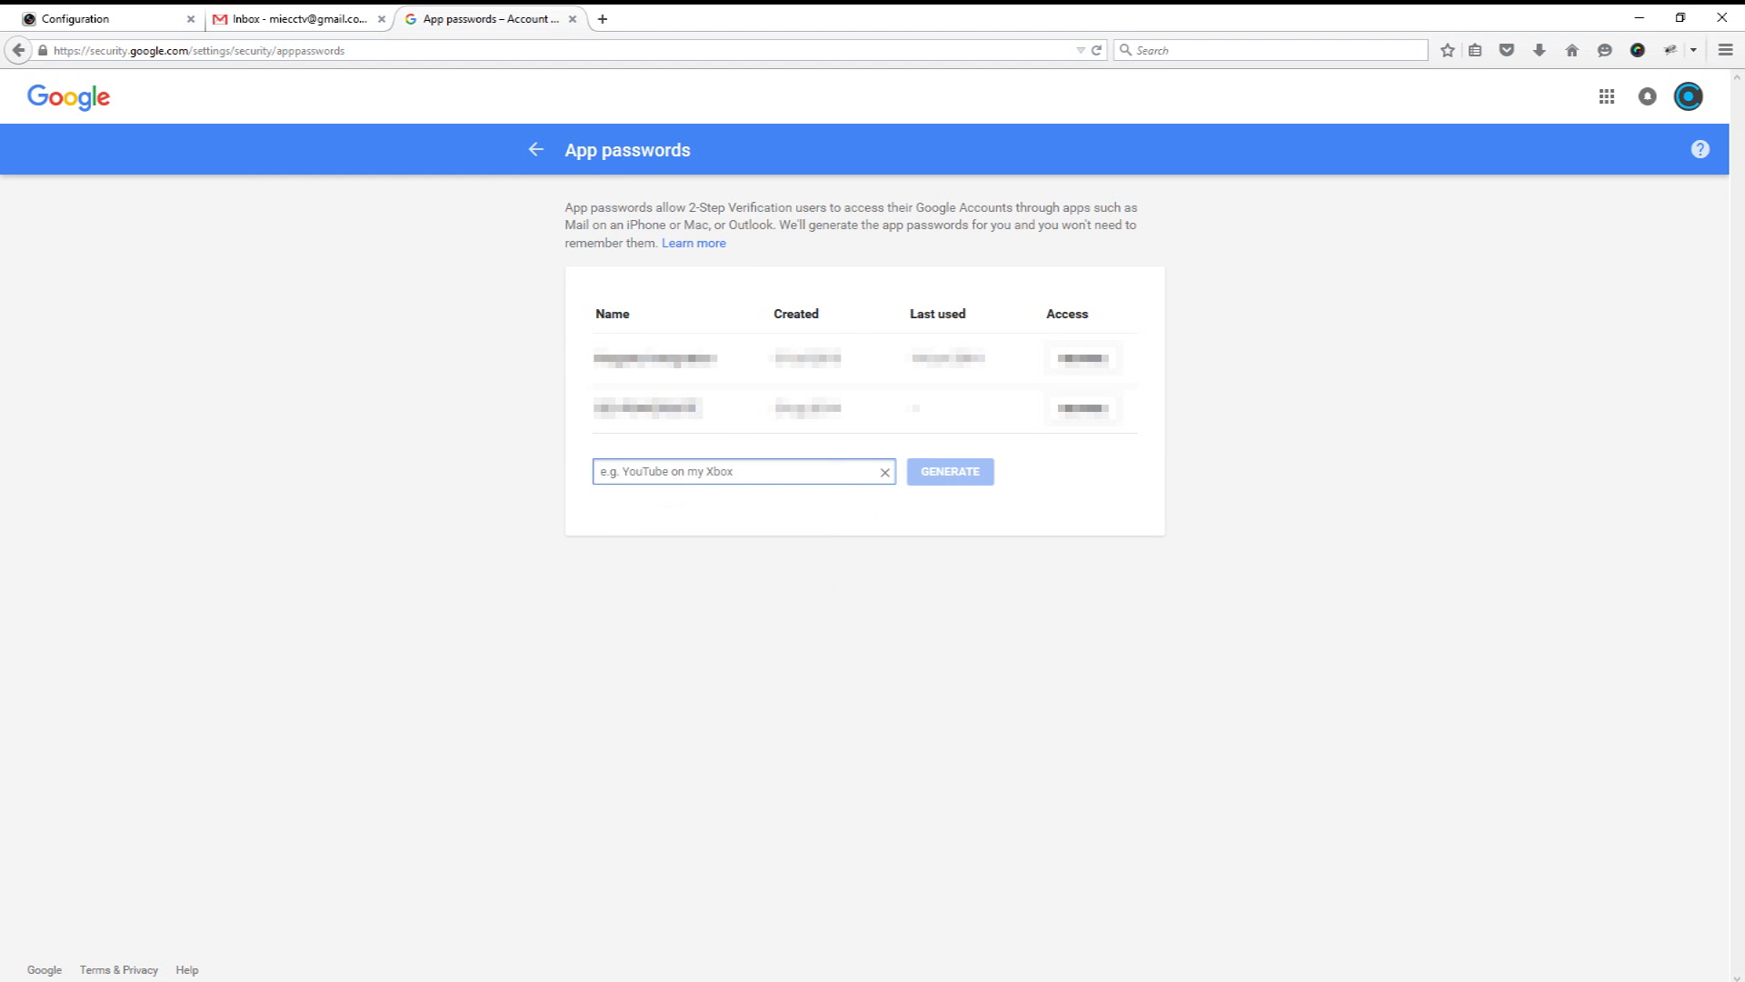
text(DVR Ema)
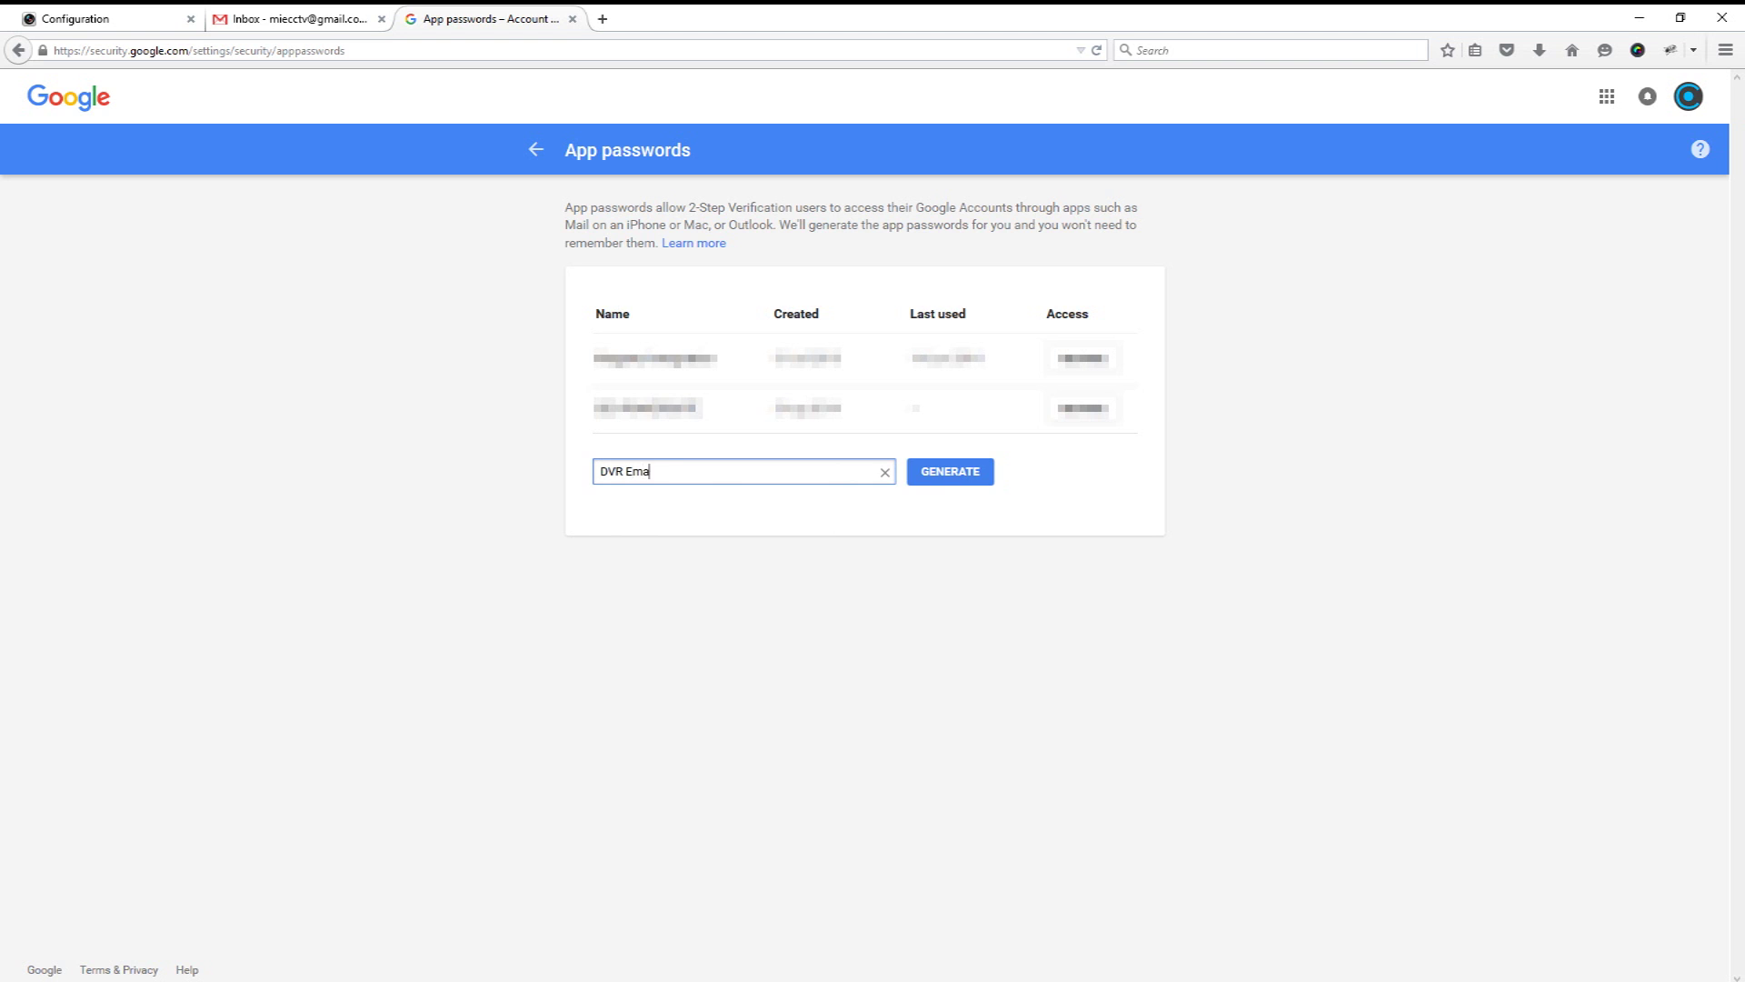
text(il)
key(Return)
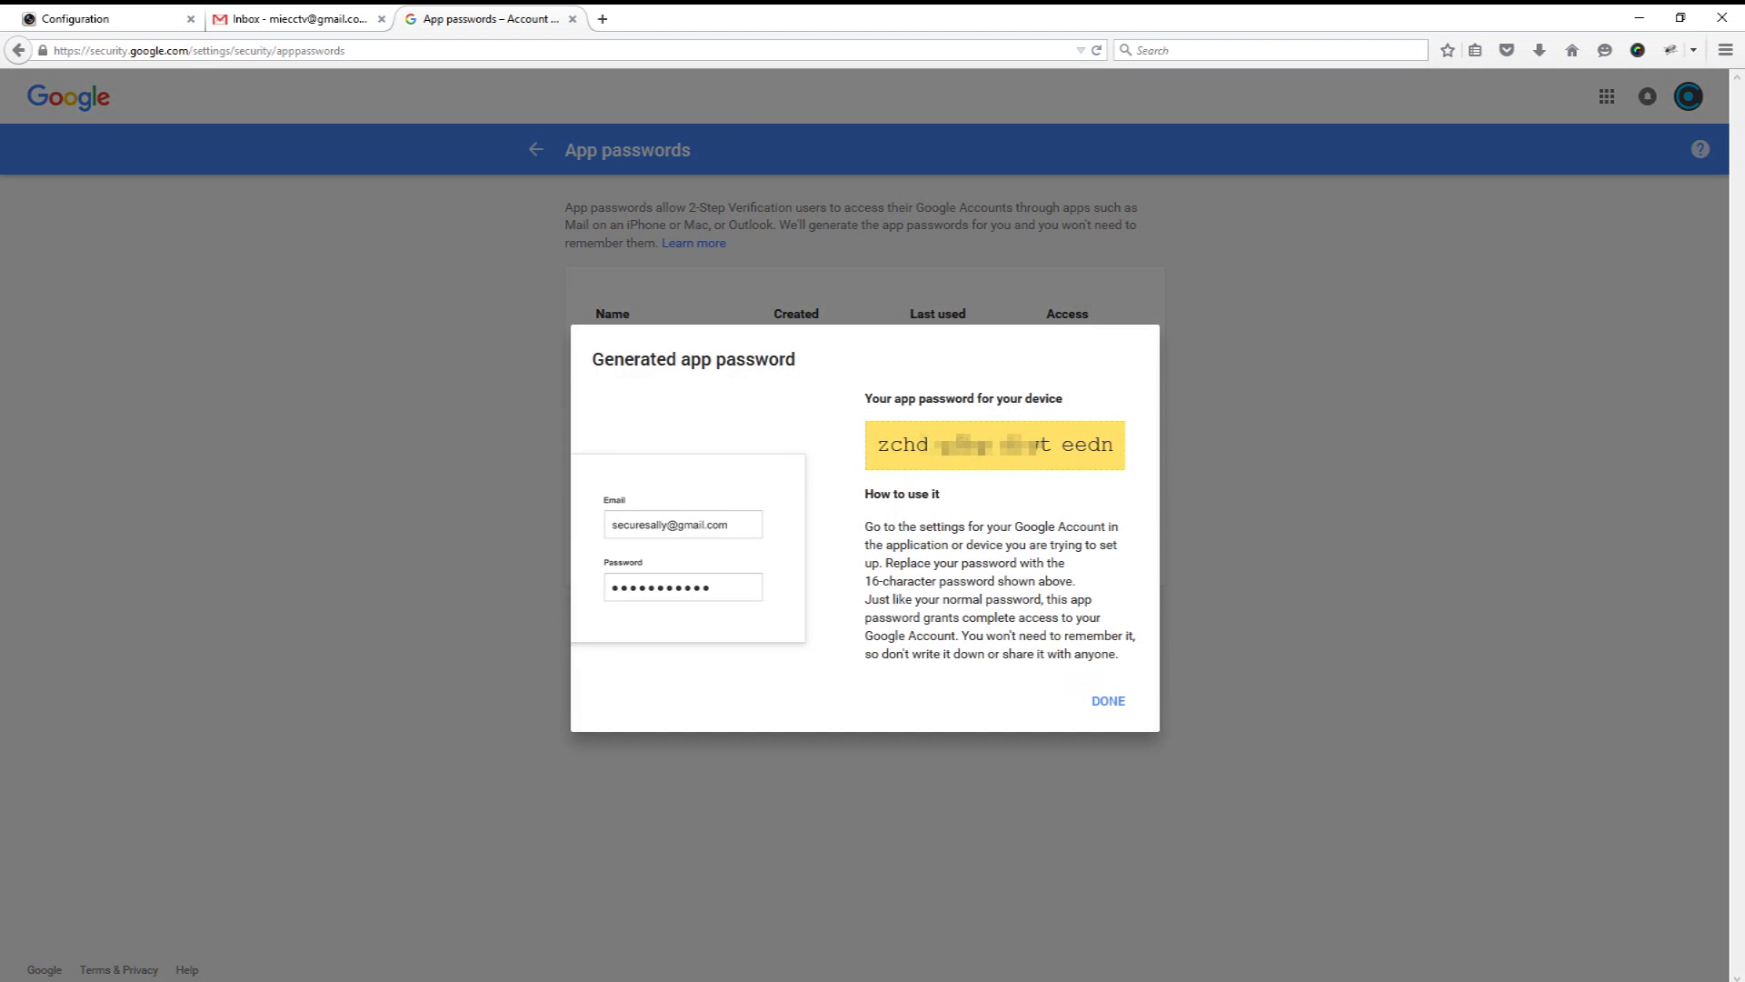
Step: Copy the generated app password and return to the DVR Configuration tab
drag(1117, 444, 875, 444)
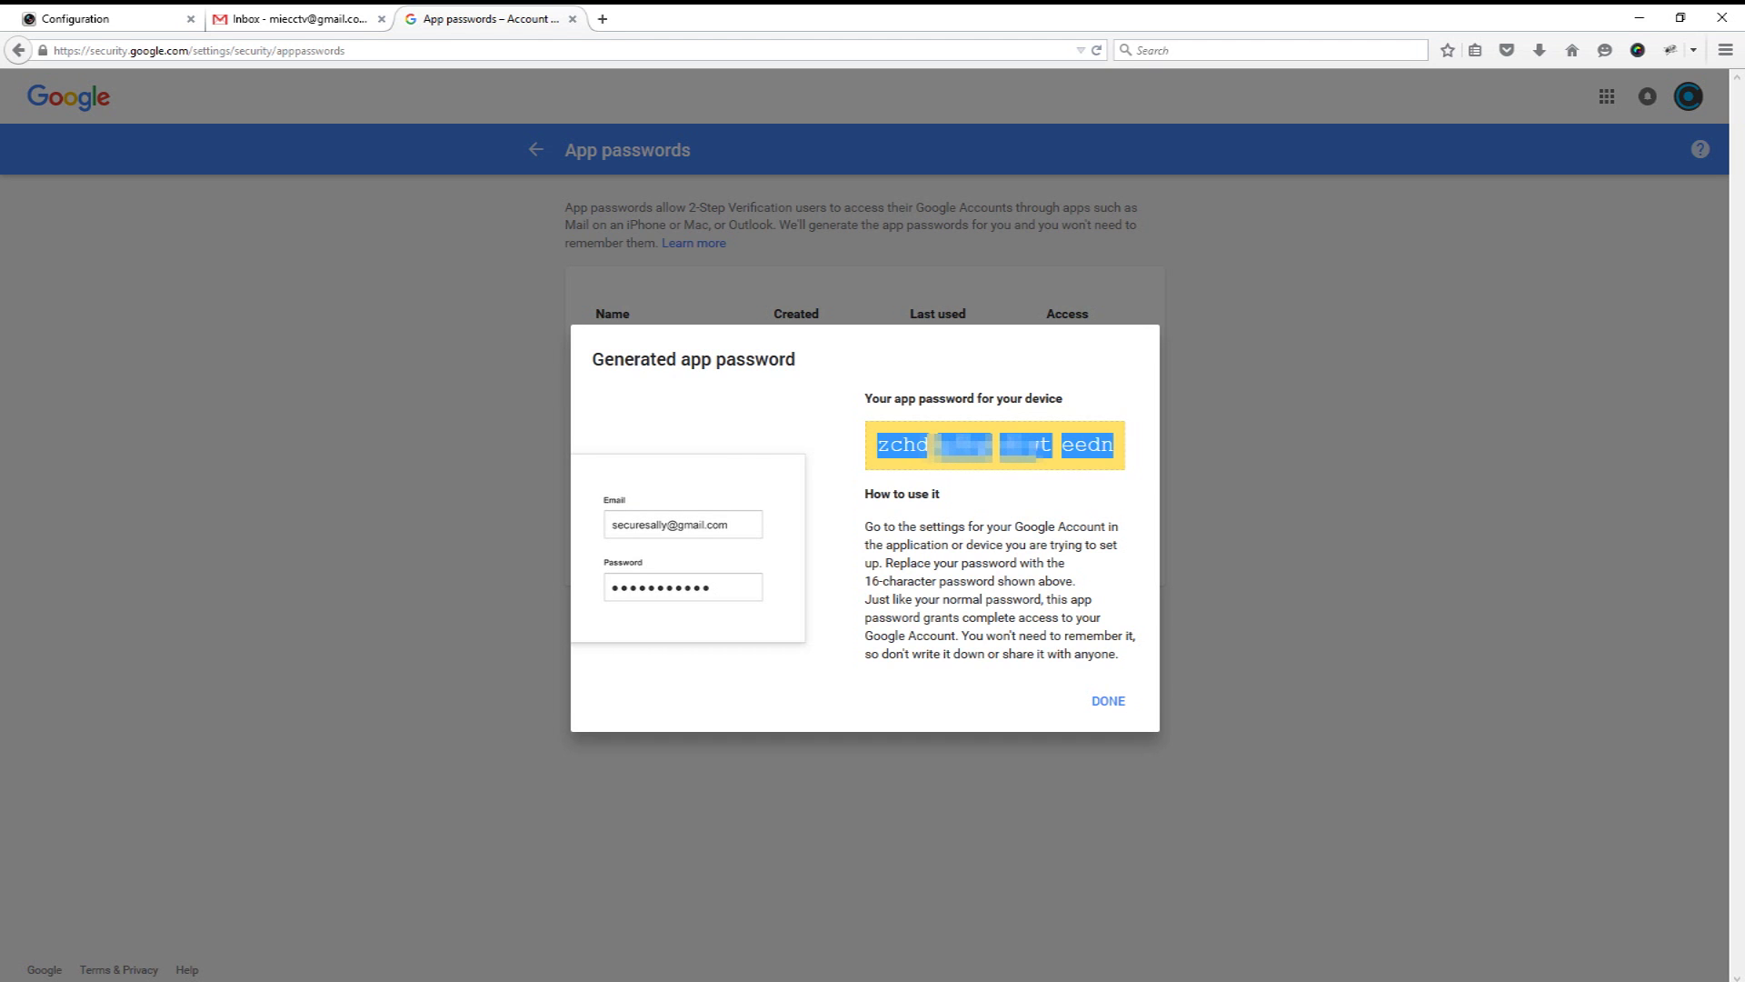
right_click(992, 456)
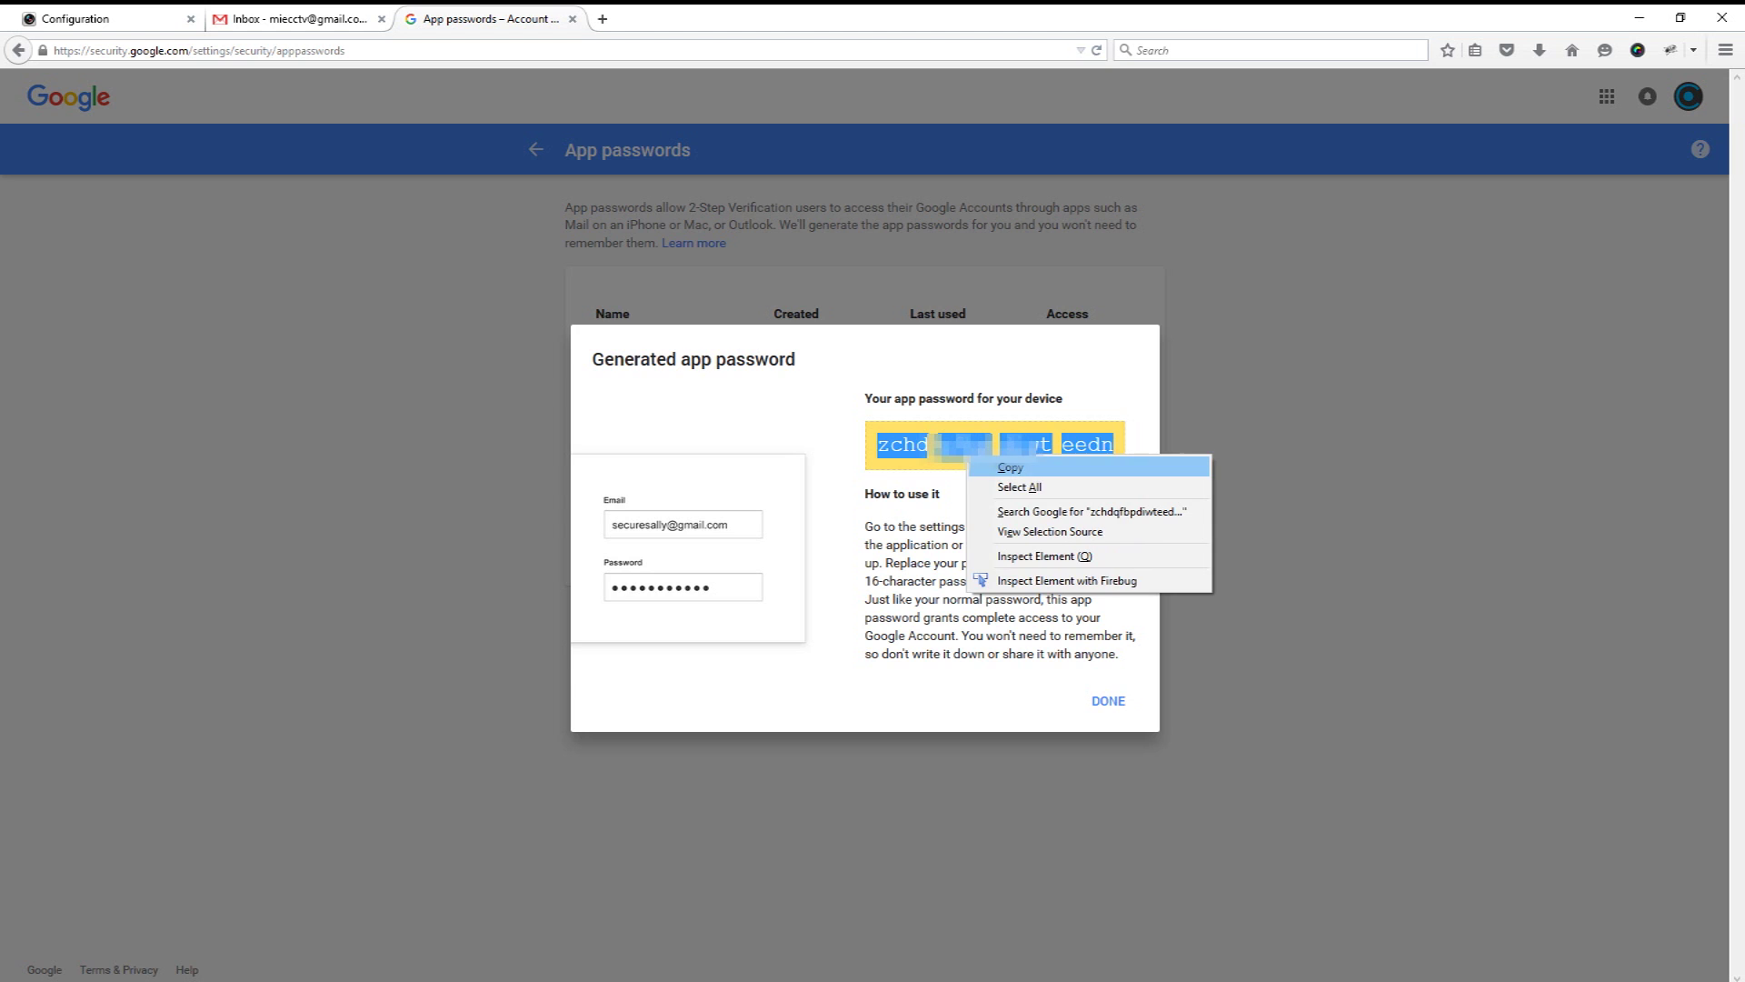
click(1023, 467)
click(100, 18)
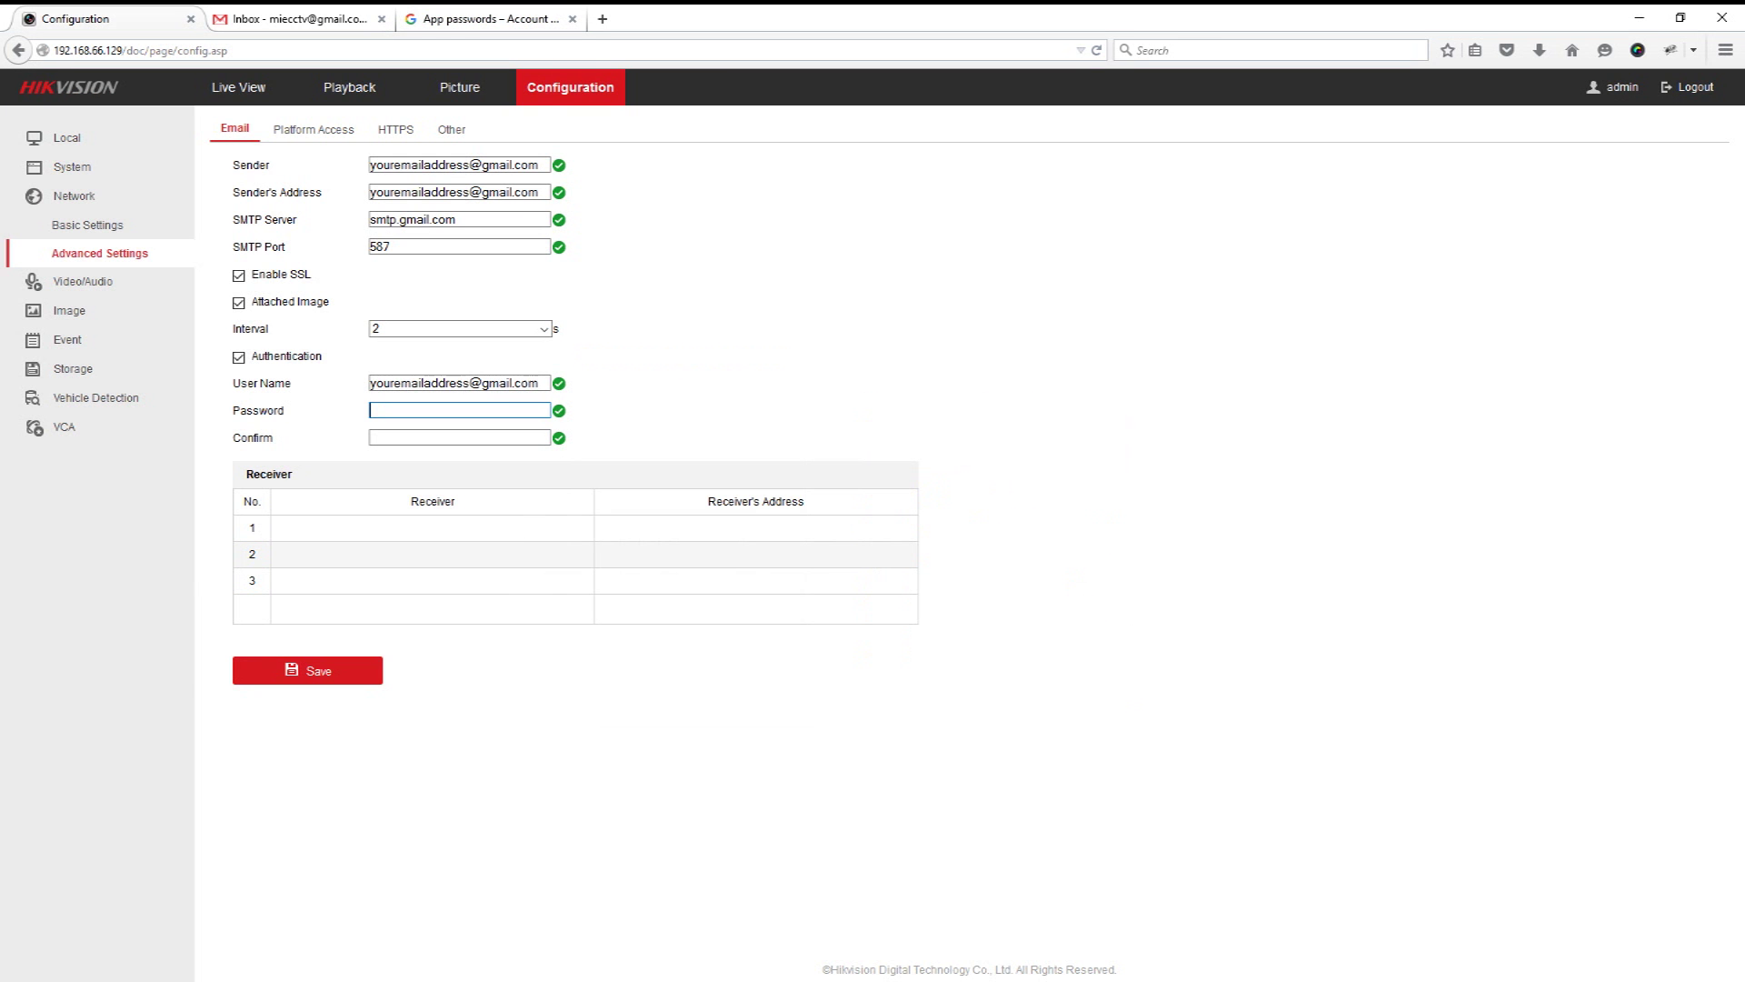
Step: Paste the app password into both the password and confirm-password fields
key(ctrl+v)
key(Tab)
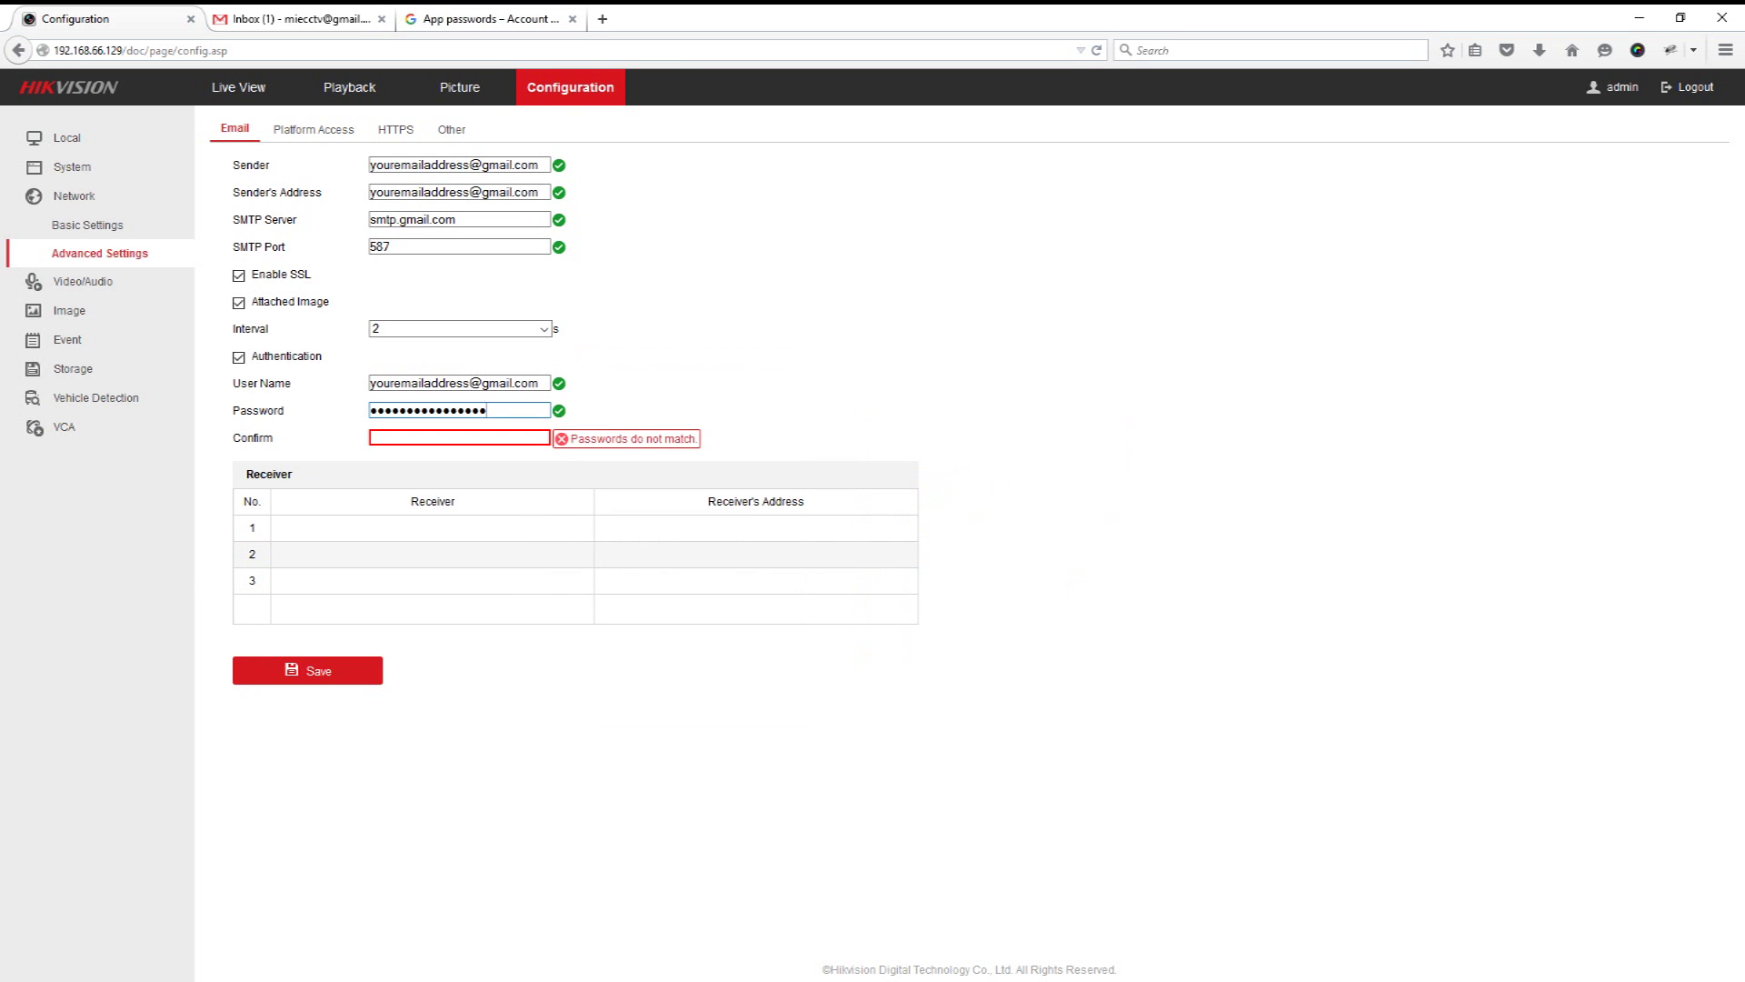
key(ctrl+v)
key(Tab)
Step: Enter the receiver's e-mail address for receiver 1, copy it into Receiver's Address, and save
click(432, 528)
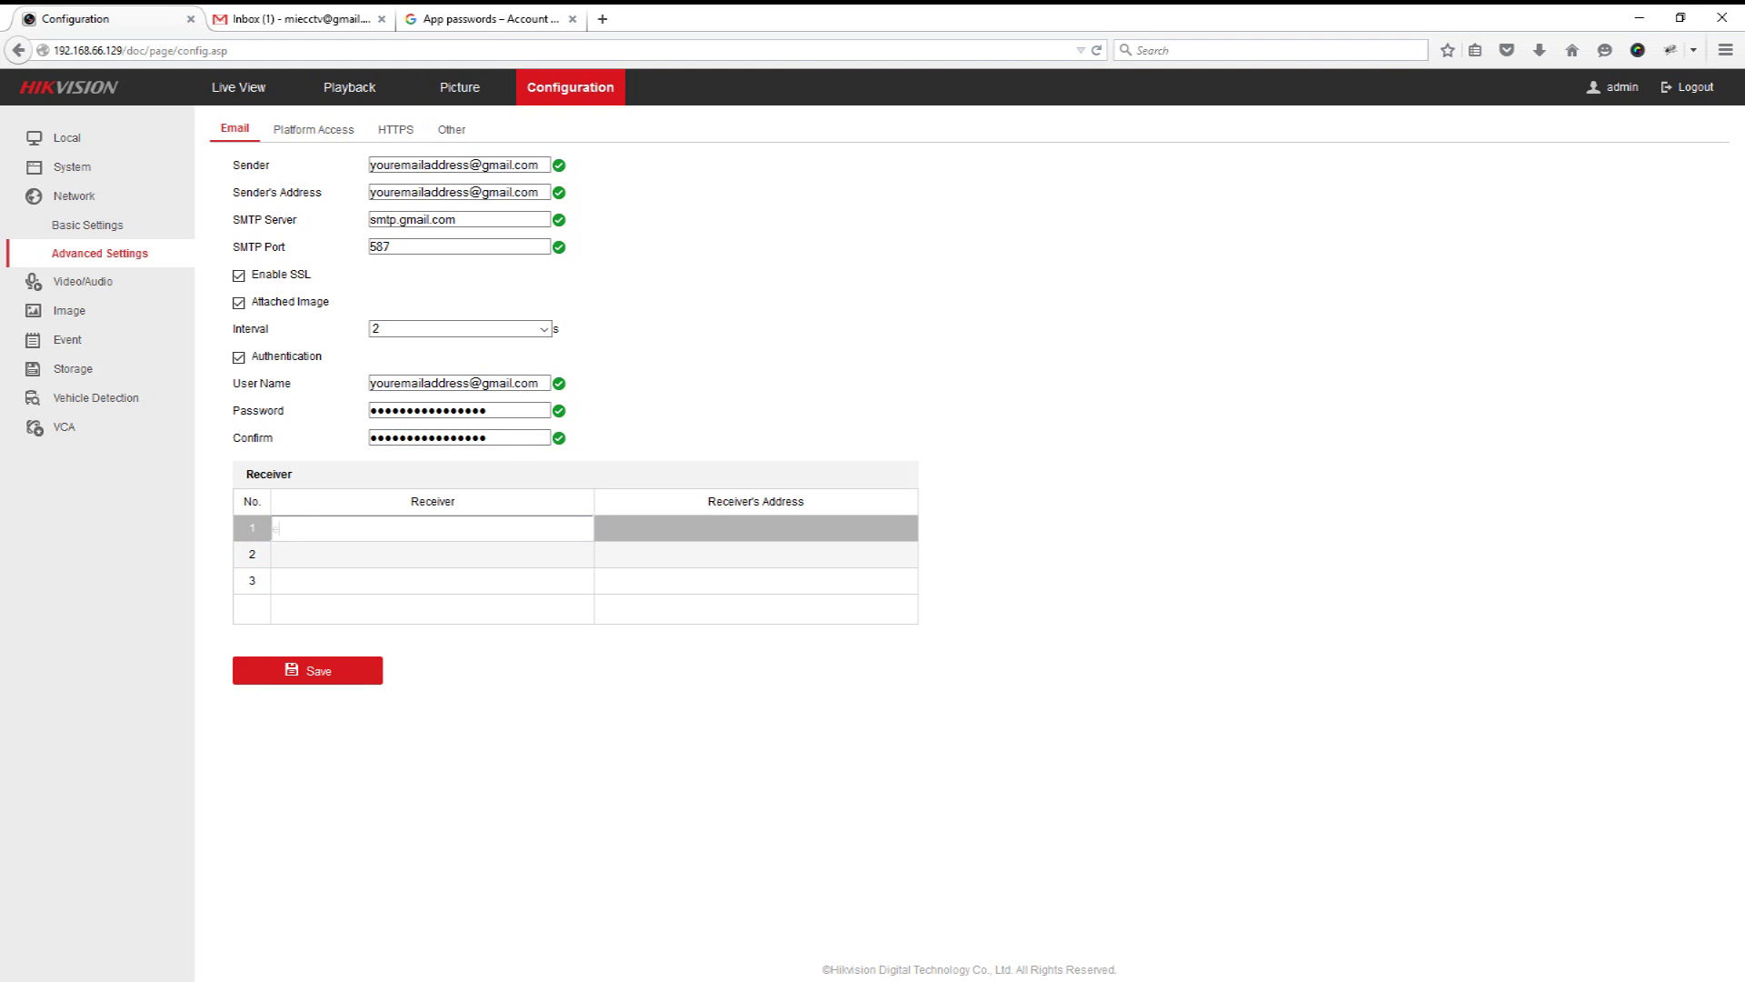
text(emailtoreceiveon@hotmail.com)
key(ctrl+a)
key(ctrl+c)
key(Tab)
key(ctrl+v)
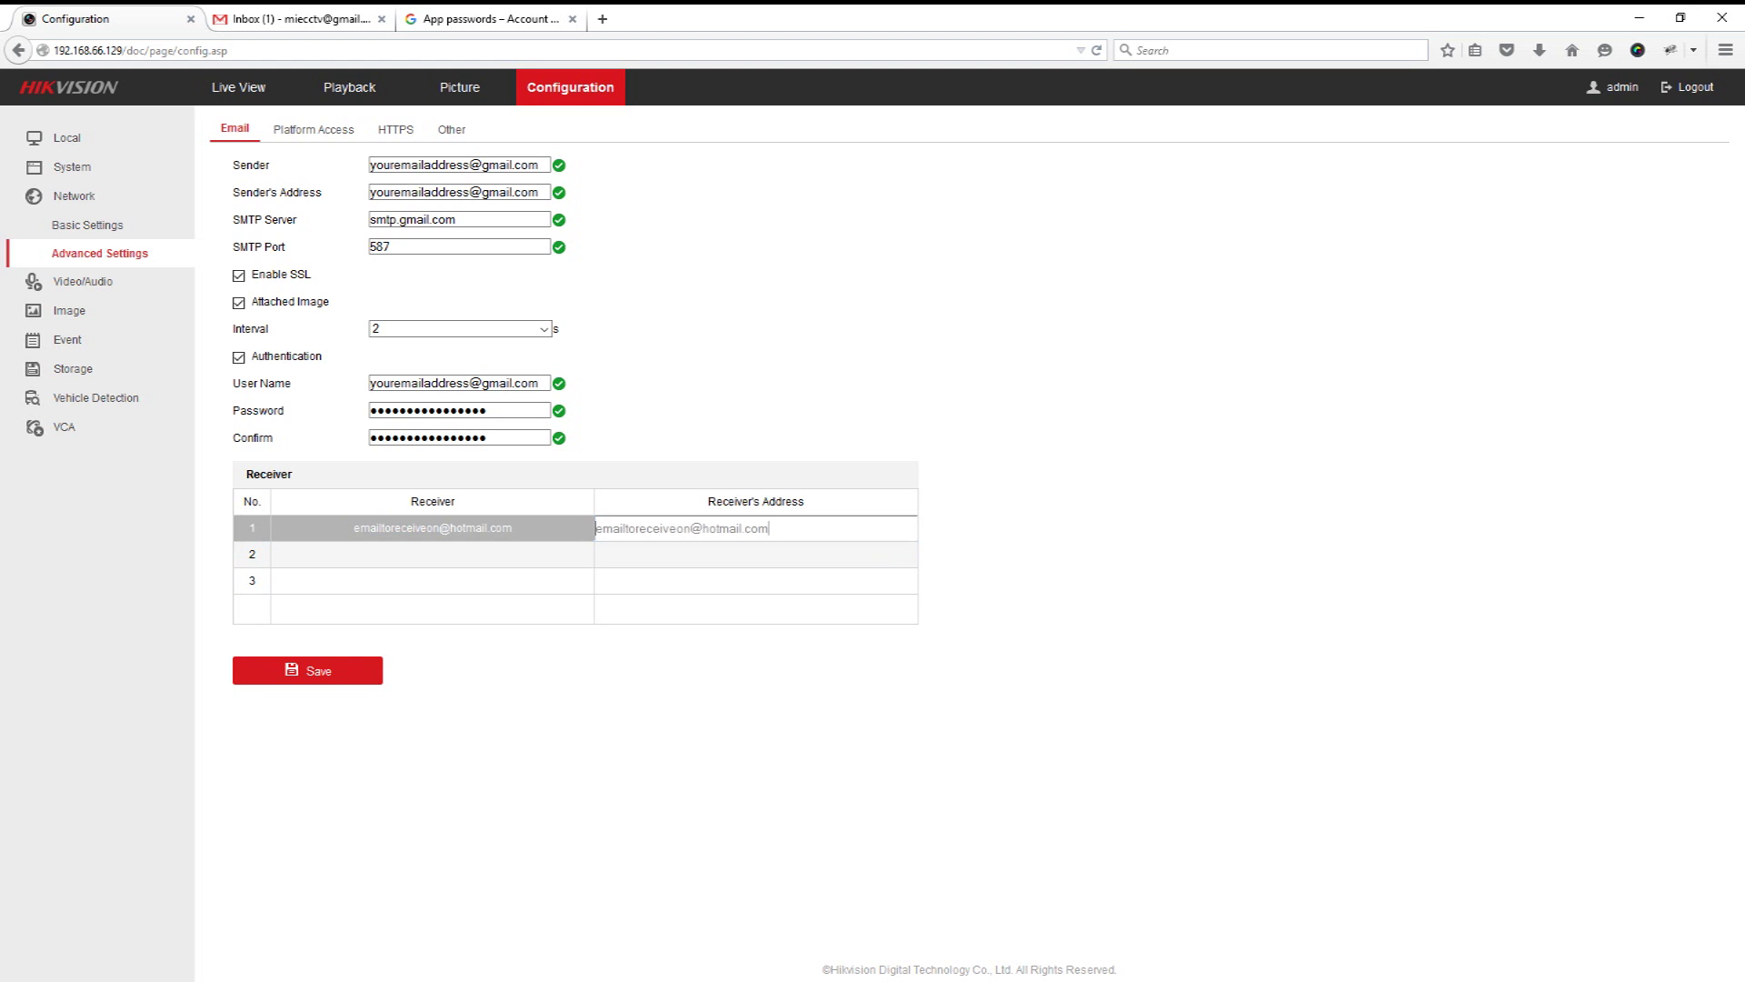
key(Return)
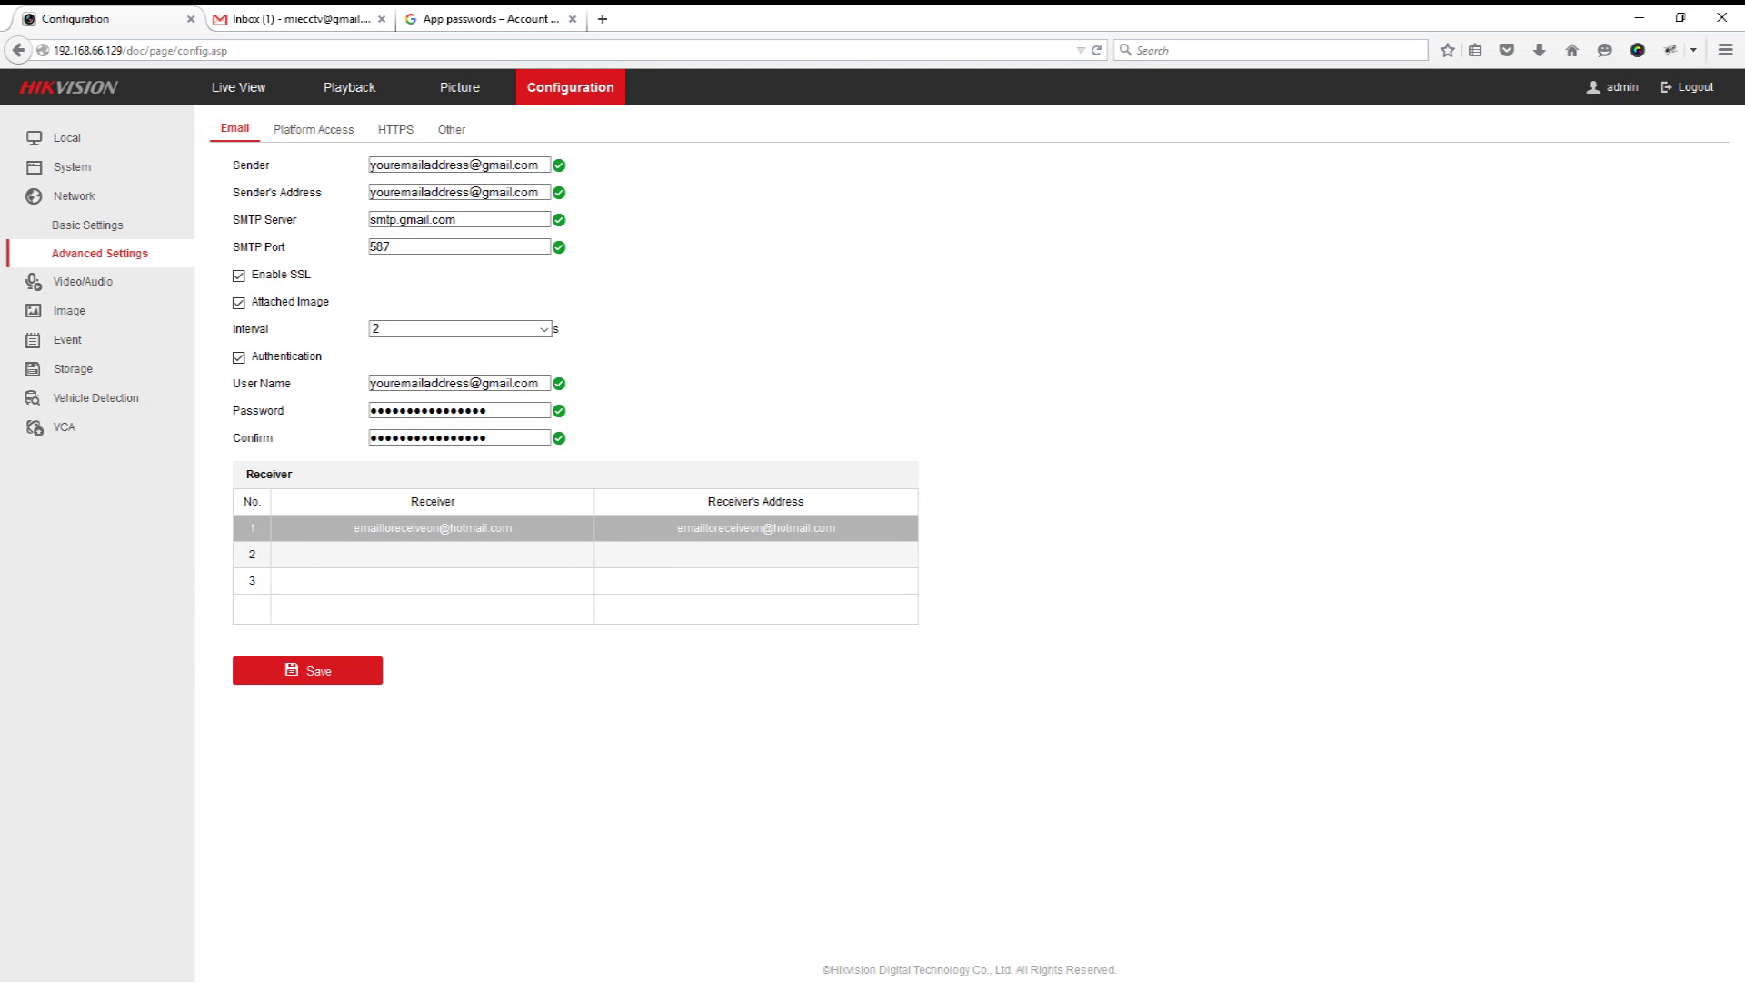
click(307, 670)
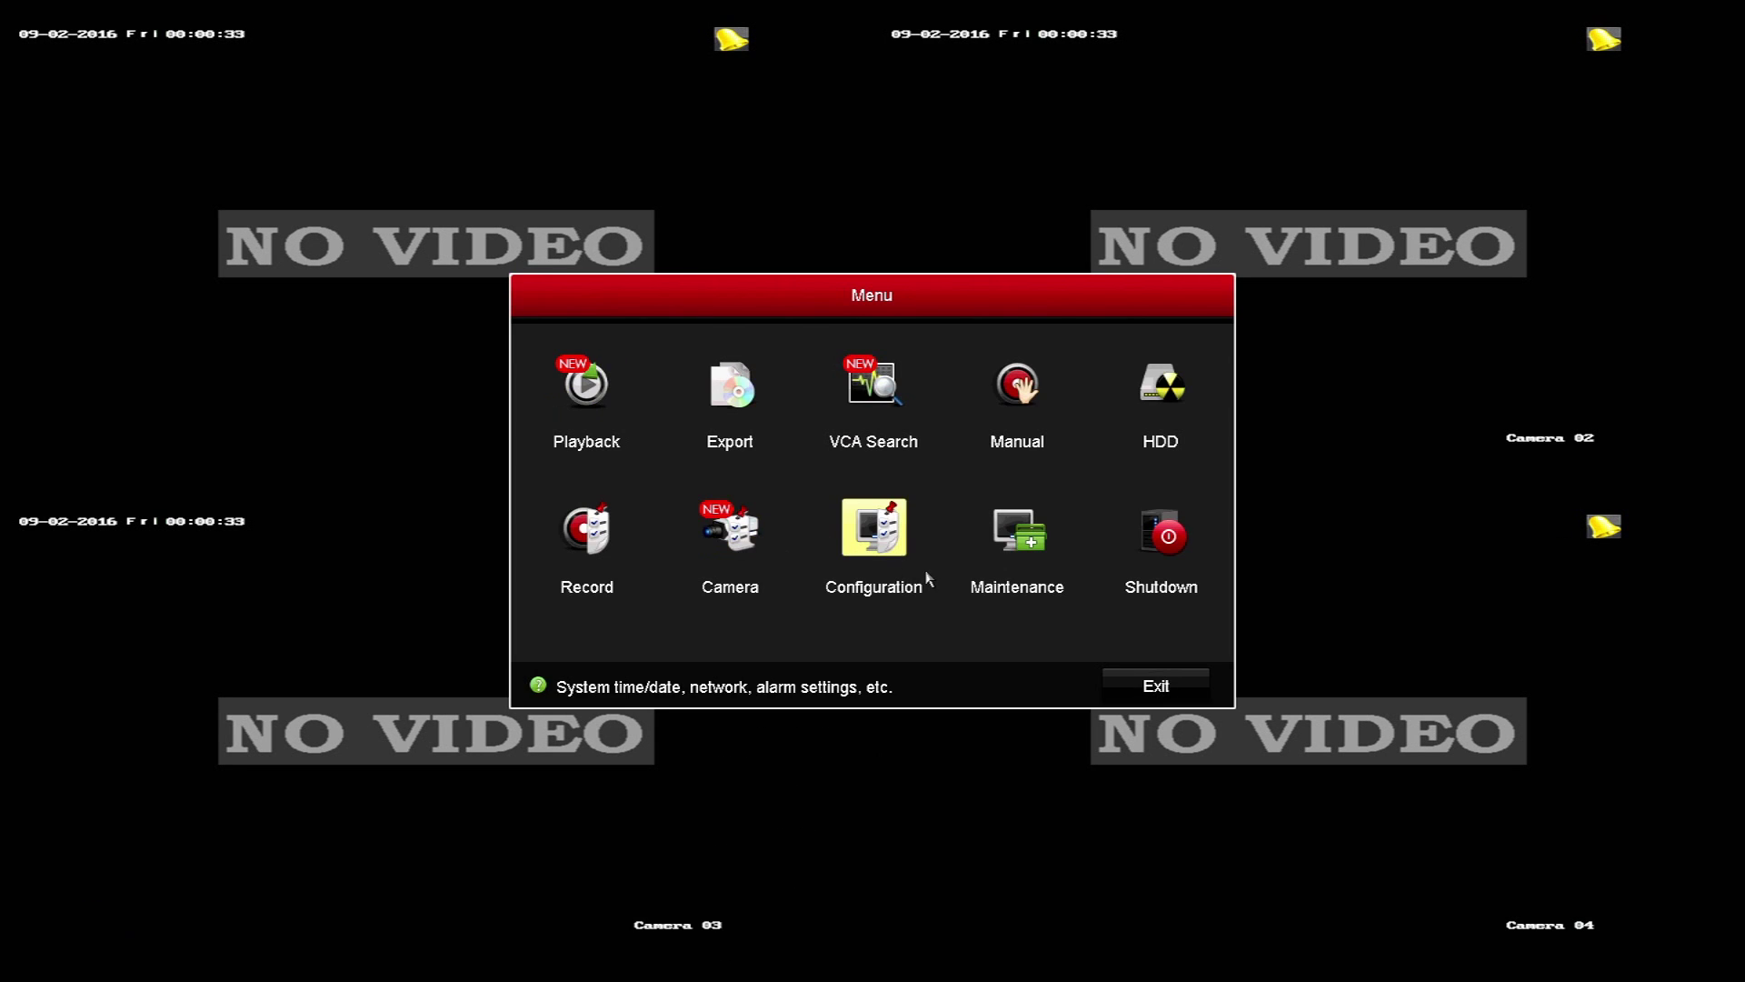
Step: Run a Local Upgrade from the USB file digicap.dav and accept the reboot prompt
click(1004, 544)
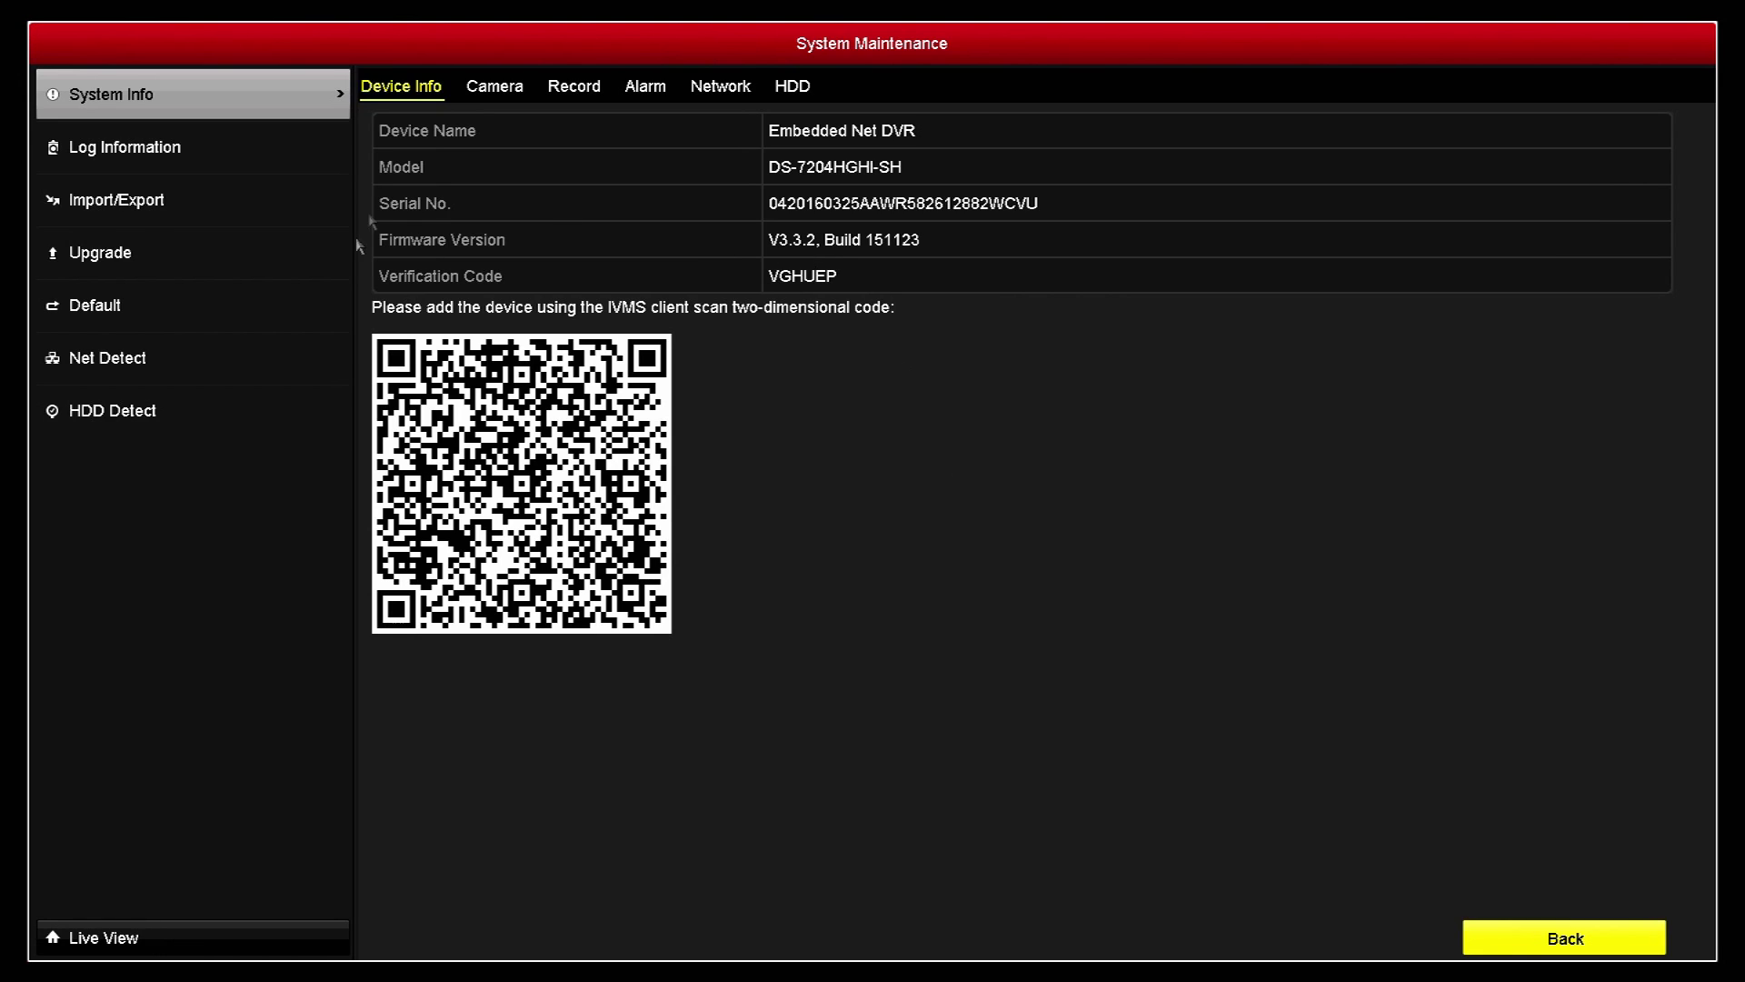
click(305, 270)
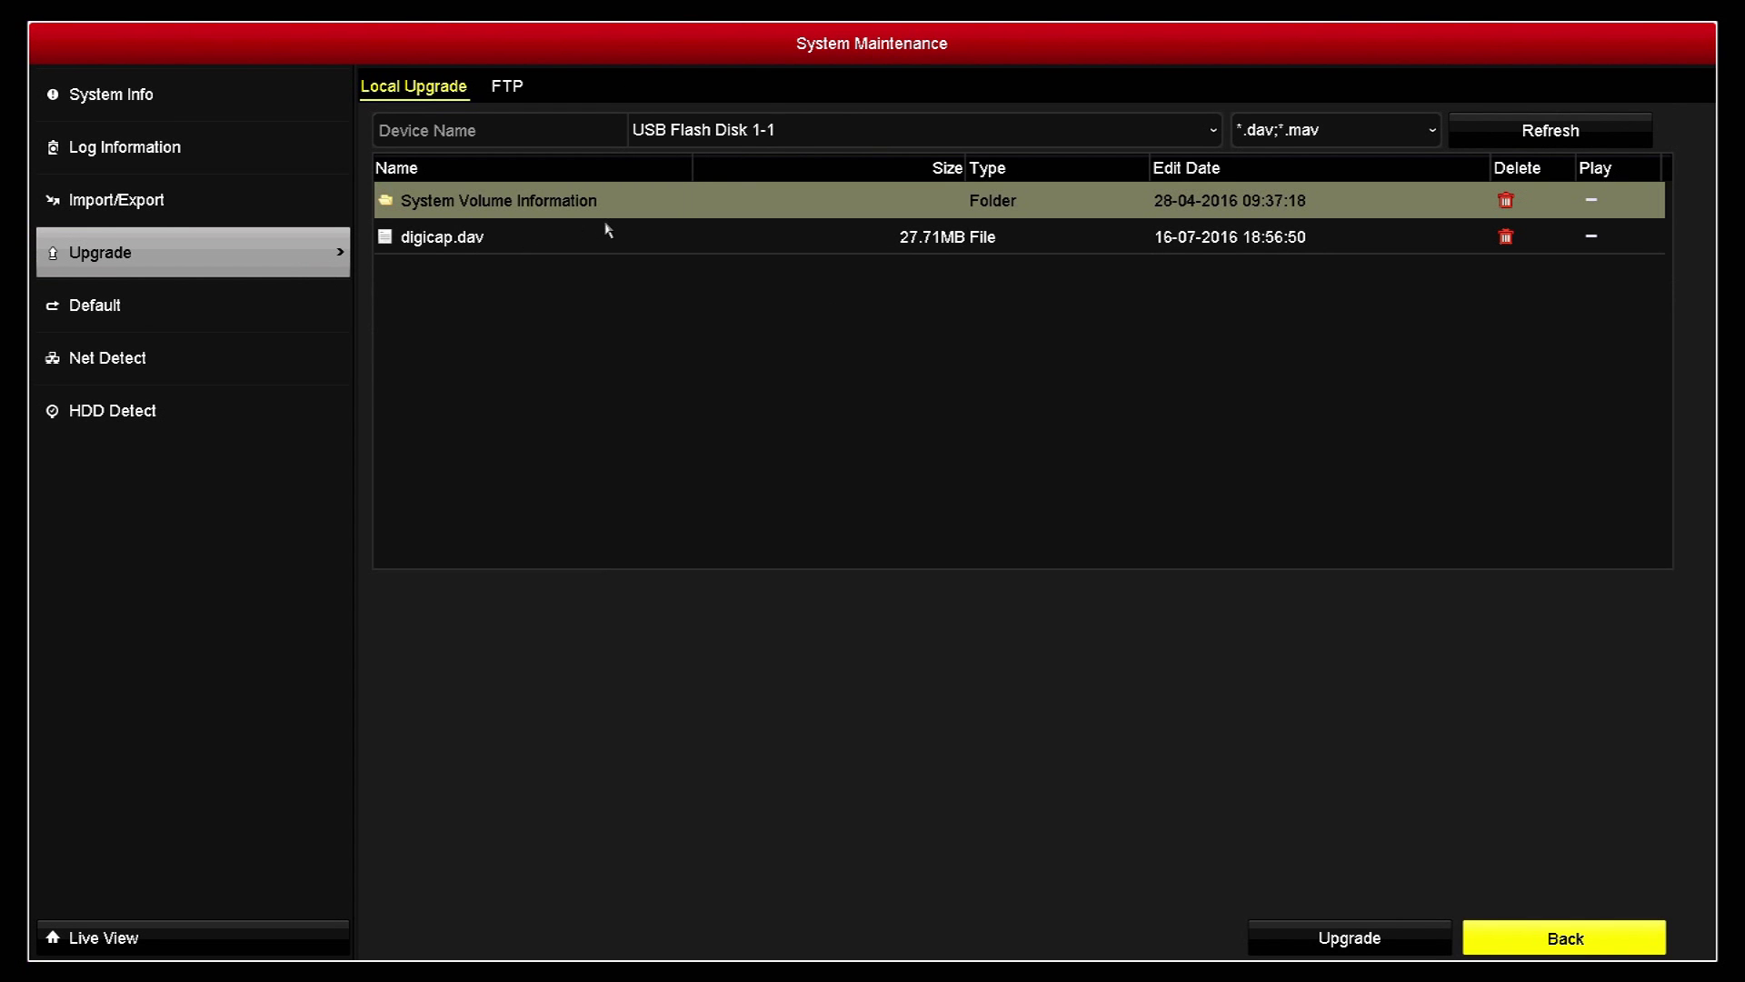
click(661, 240)
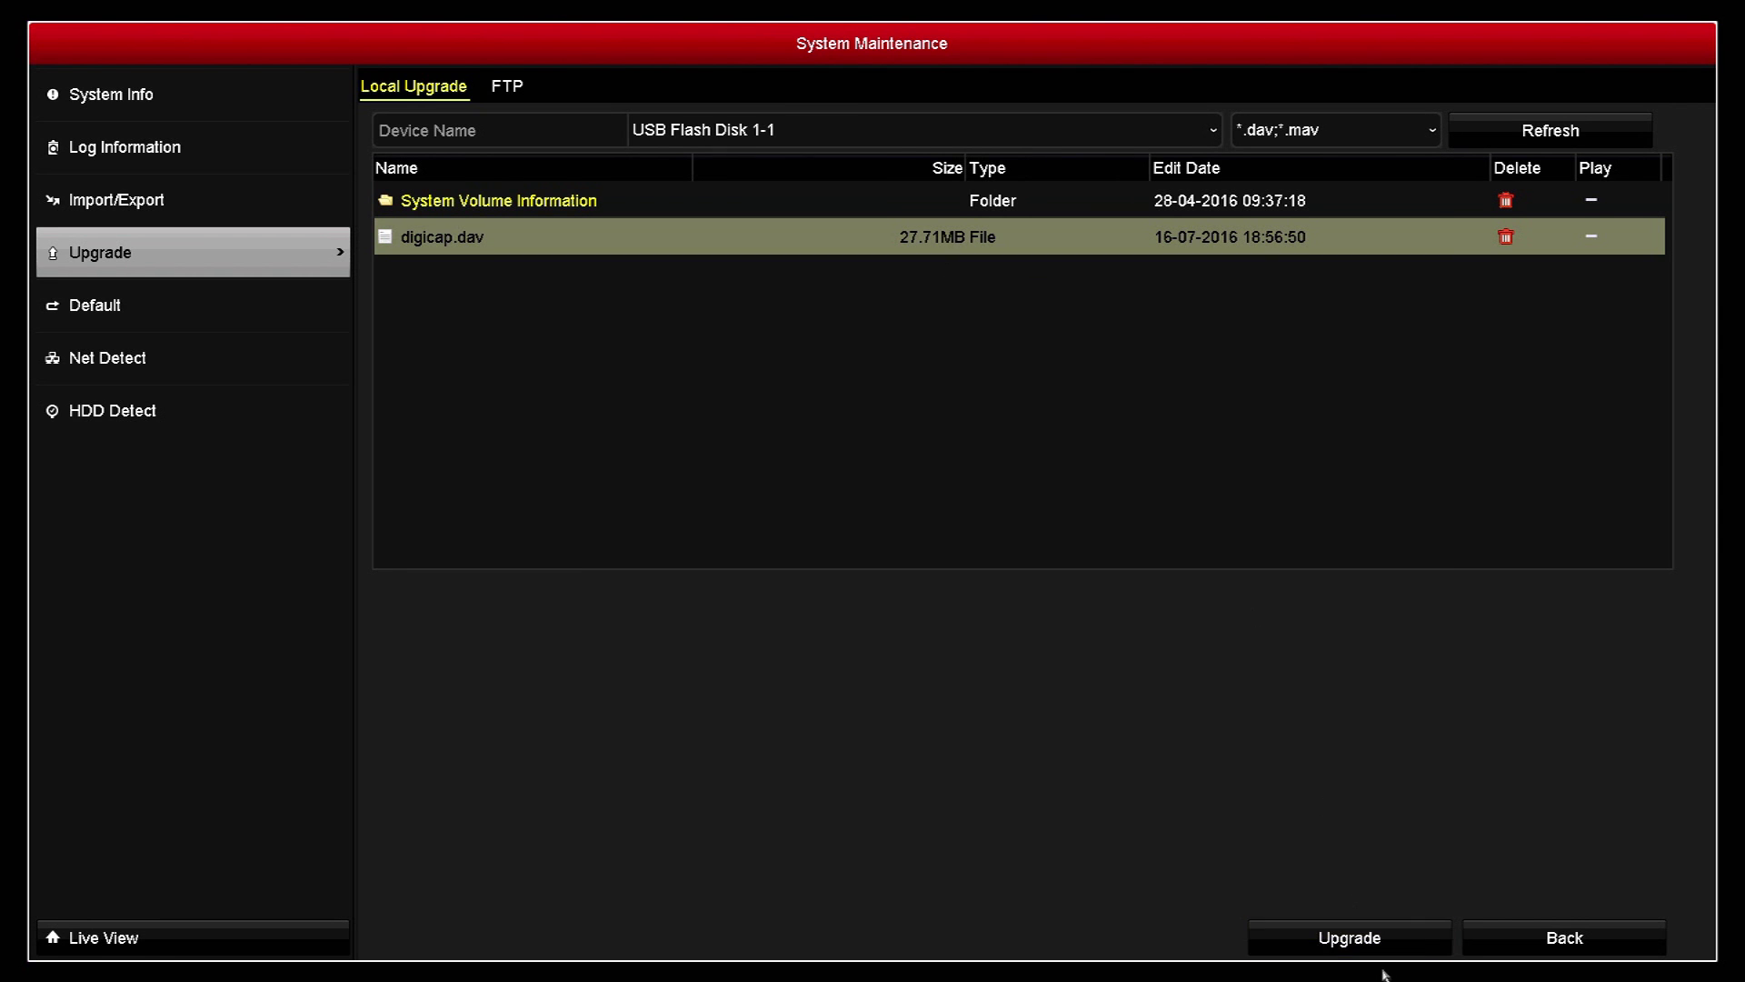
click(1363, 940)
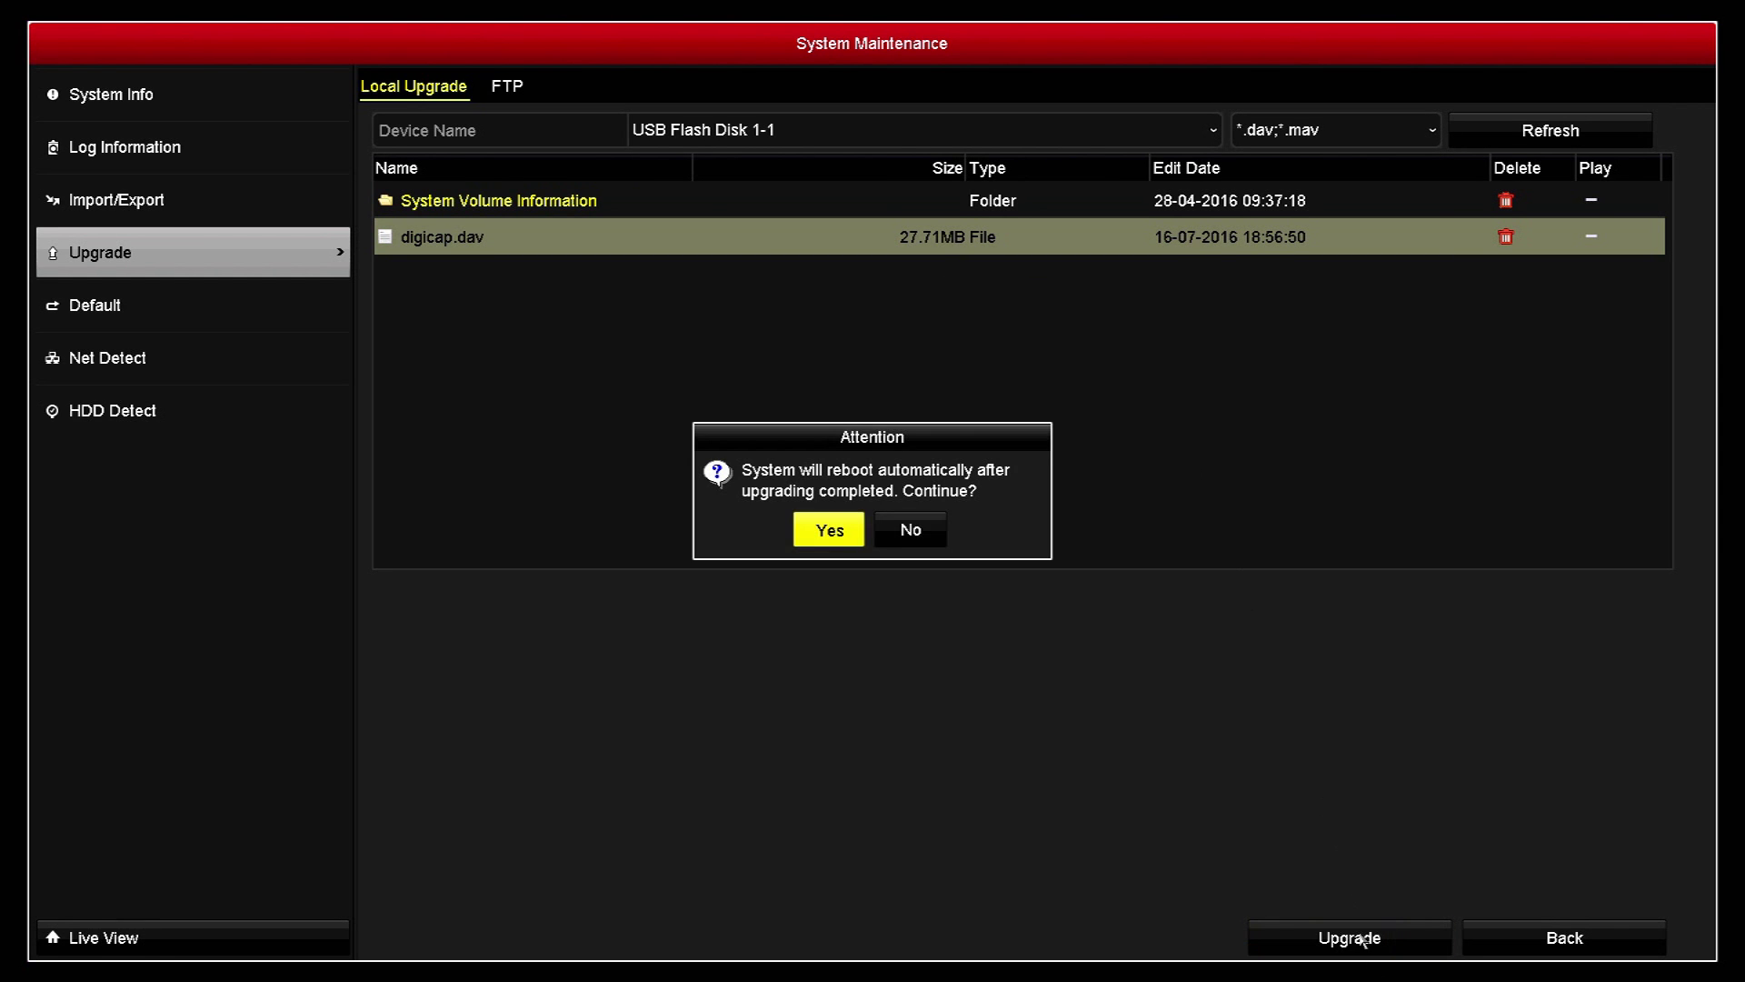
click(851, 542)
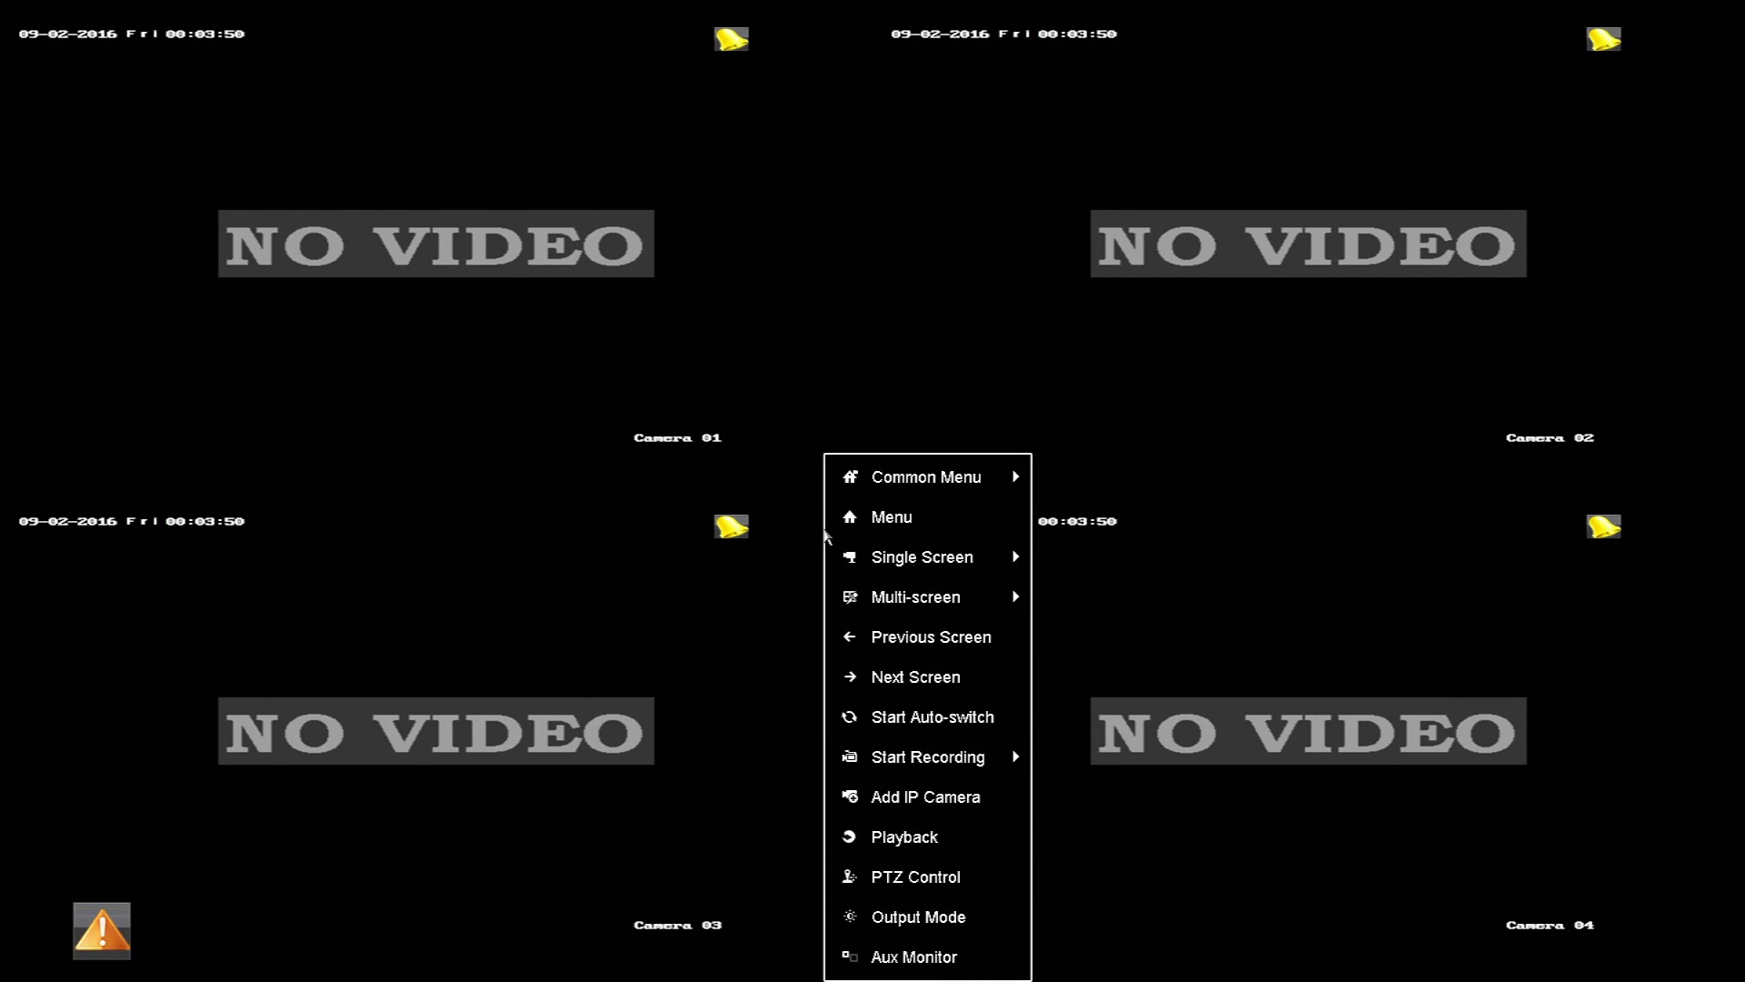
Step: Verify System Info shows firmware V3.3.3 build 160716, then go to Configuration
click(878, 527)
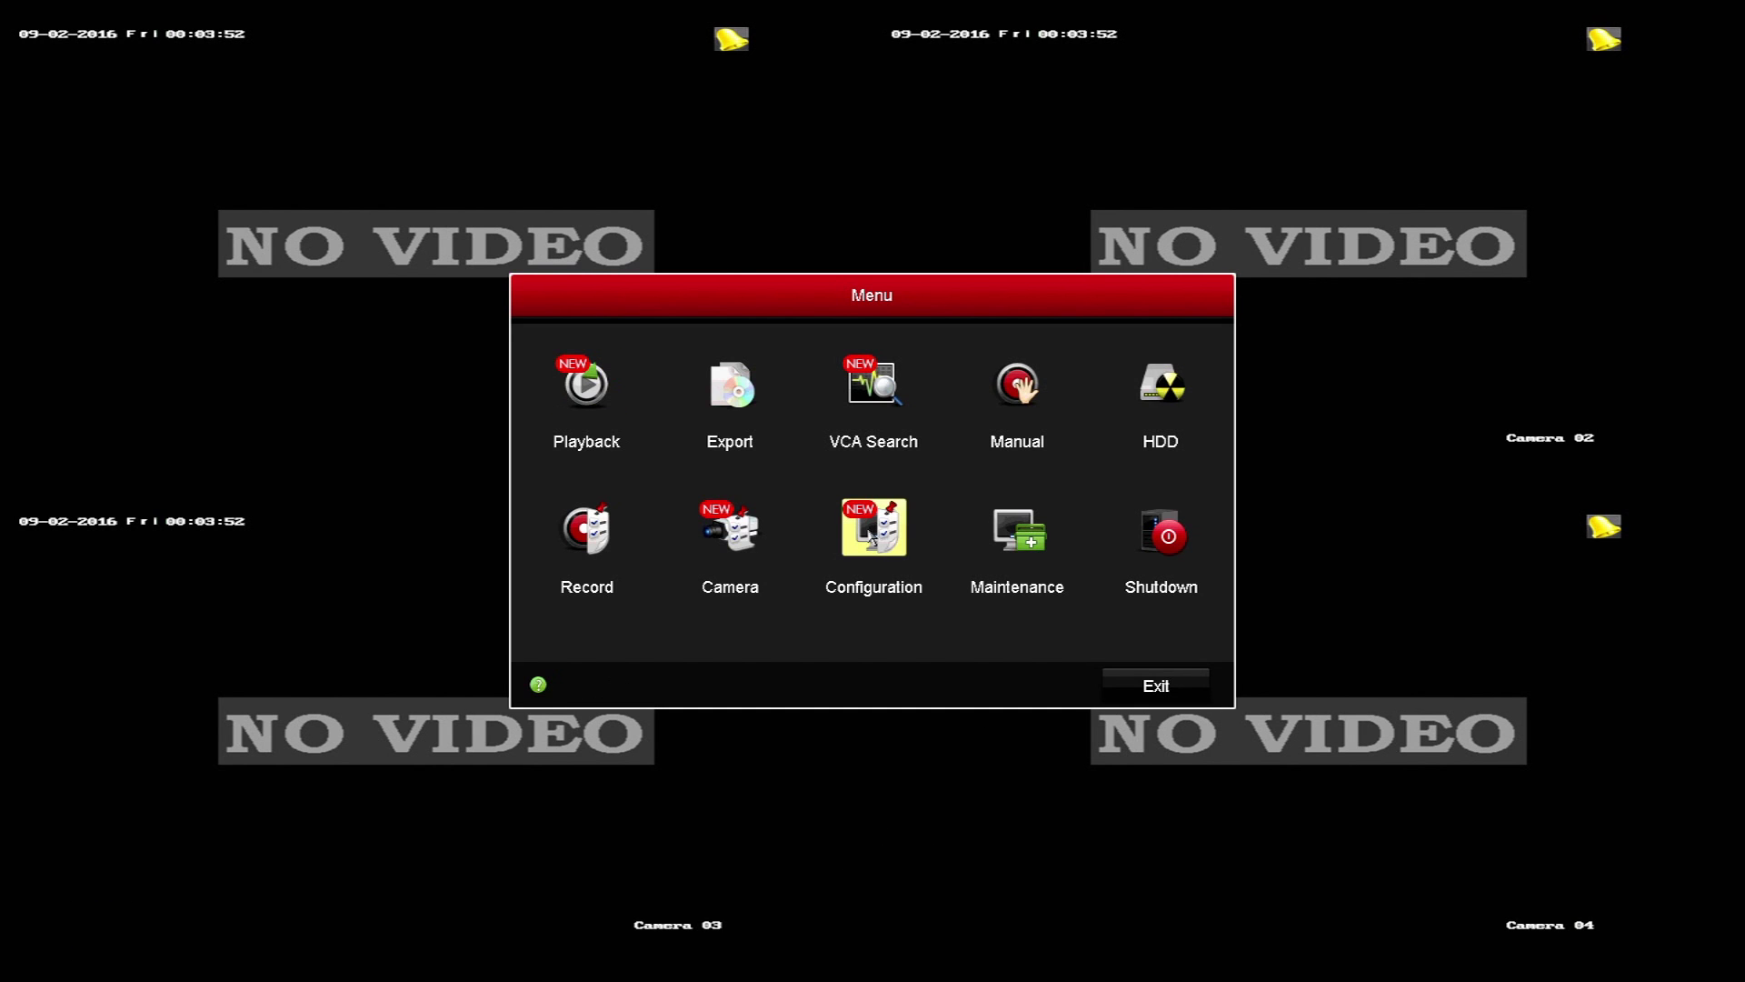
click(1022, 538)
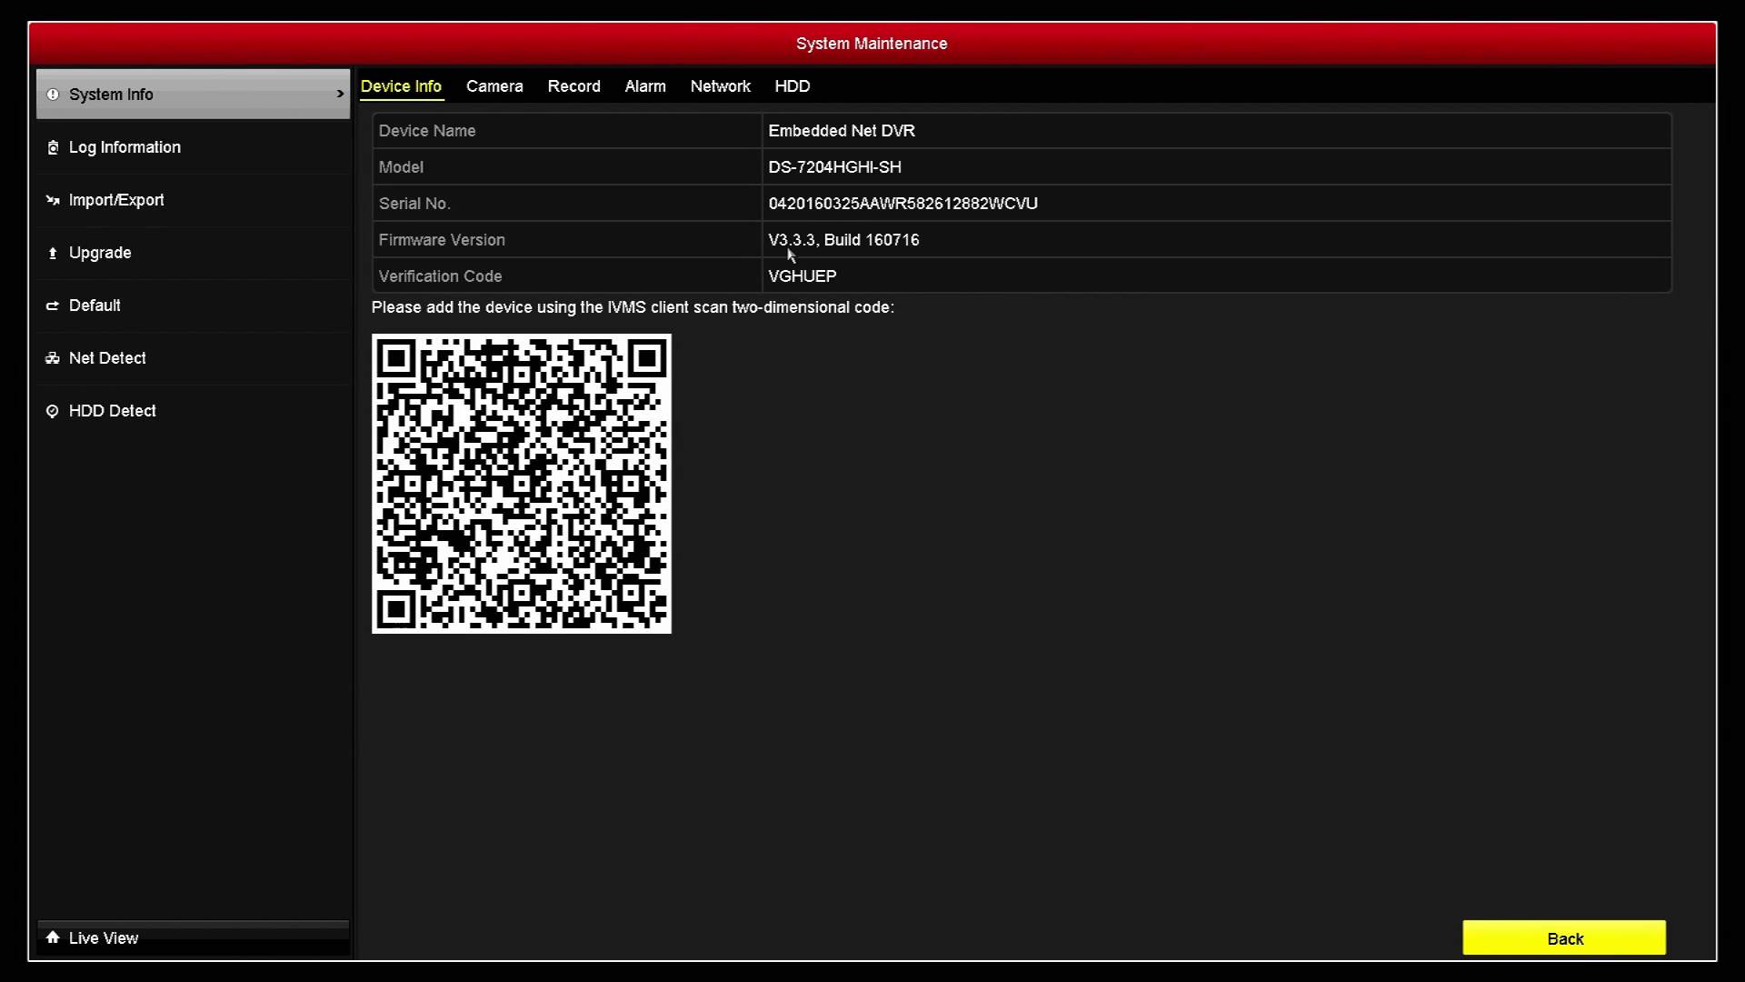
right_click(900, 278)
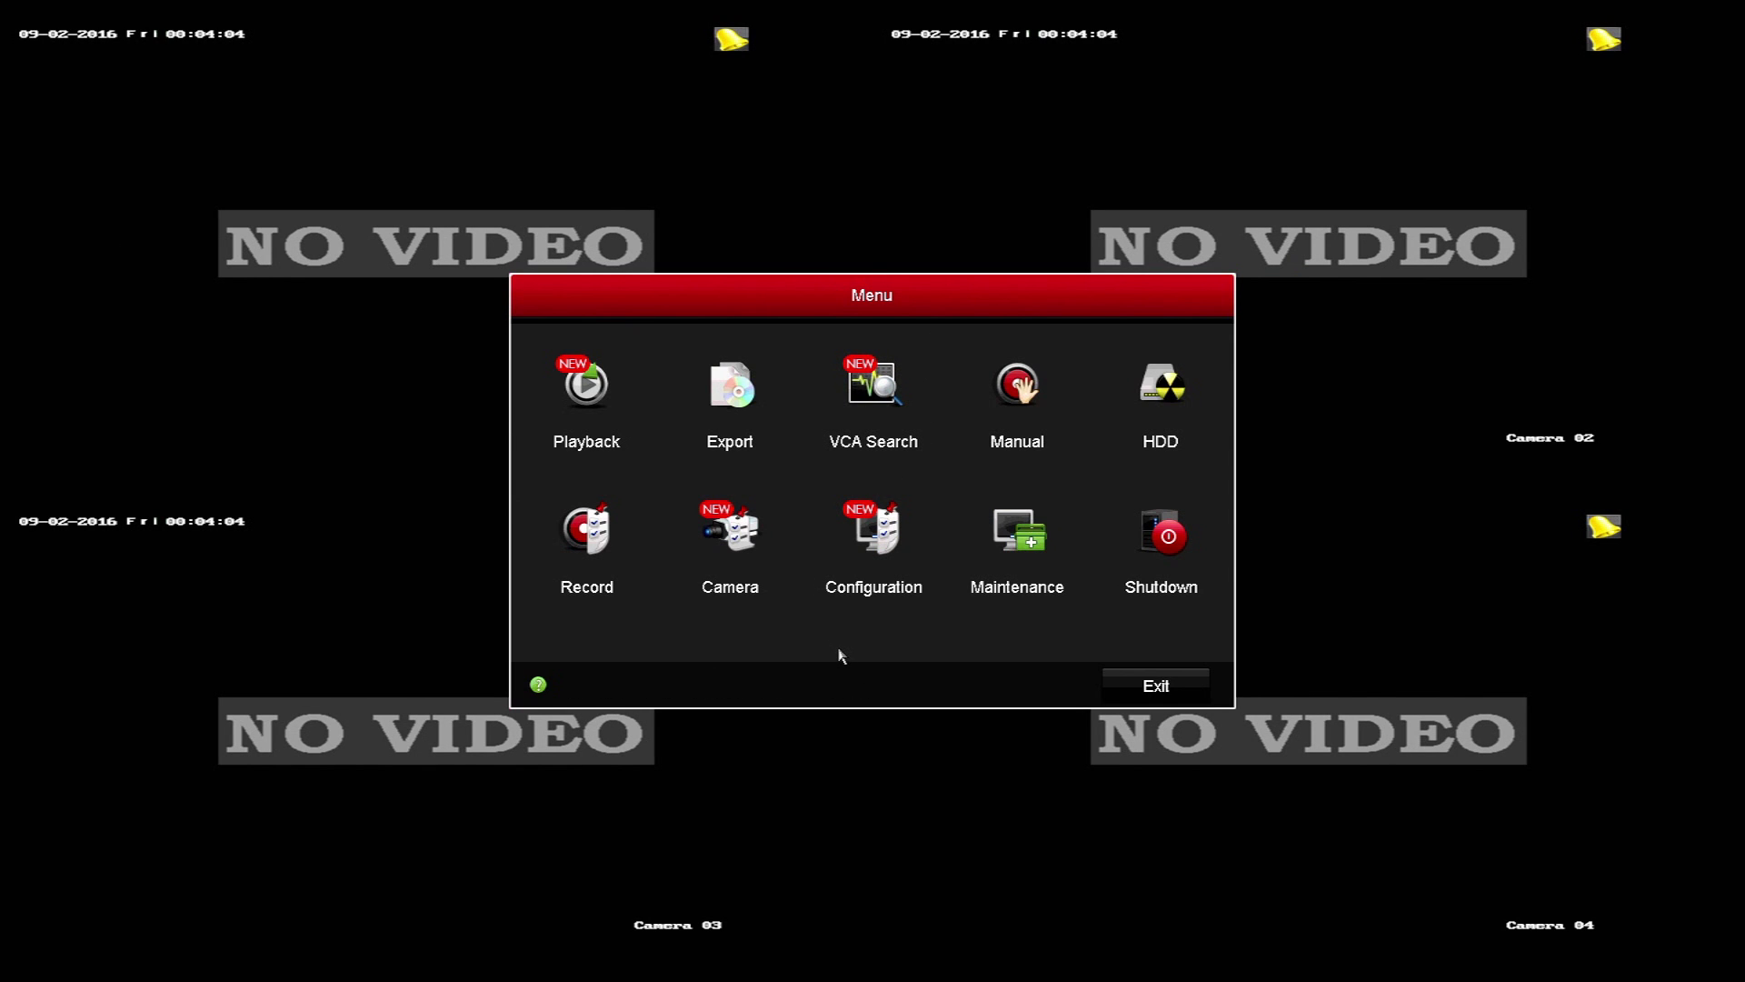
click(868, 552)
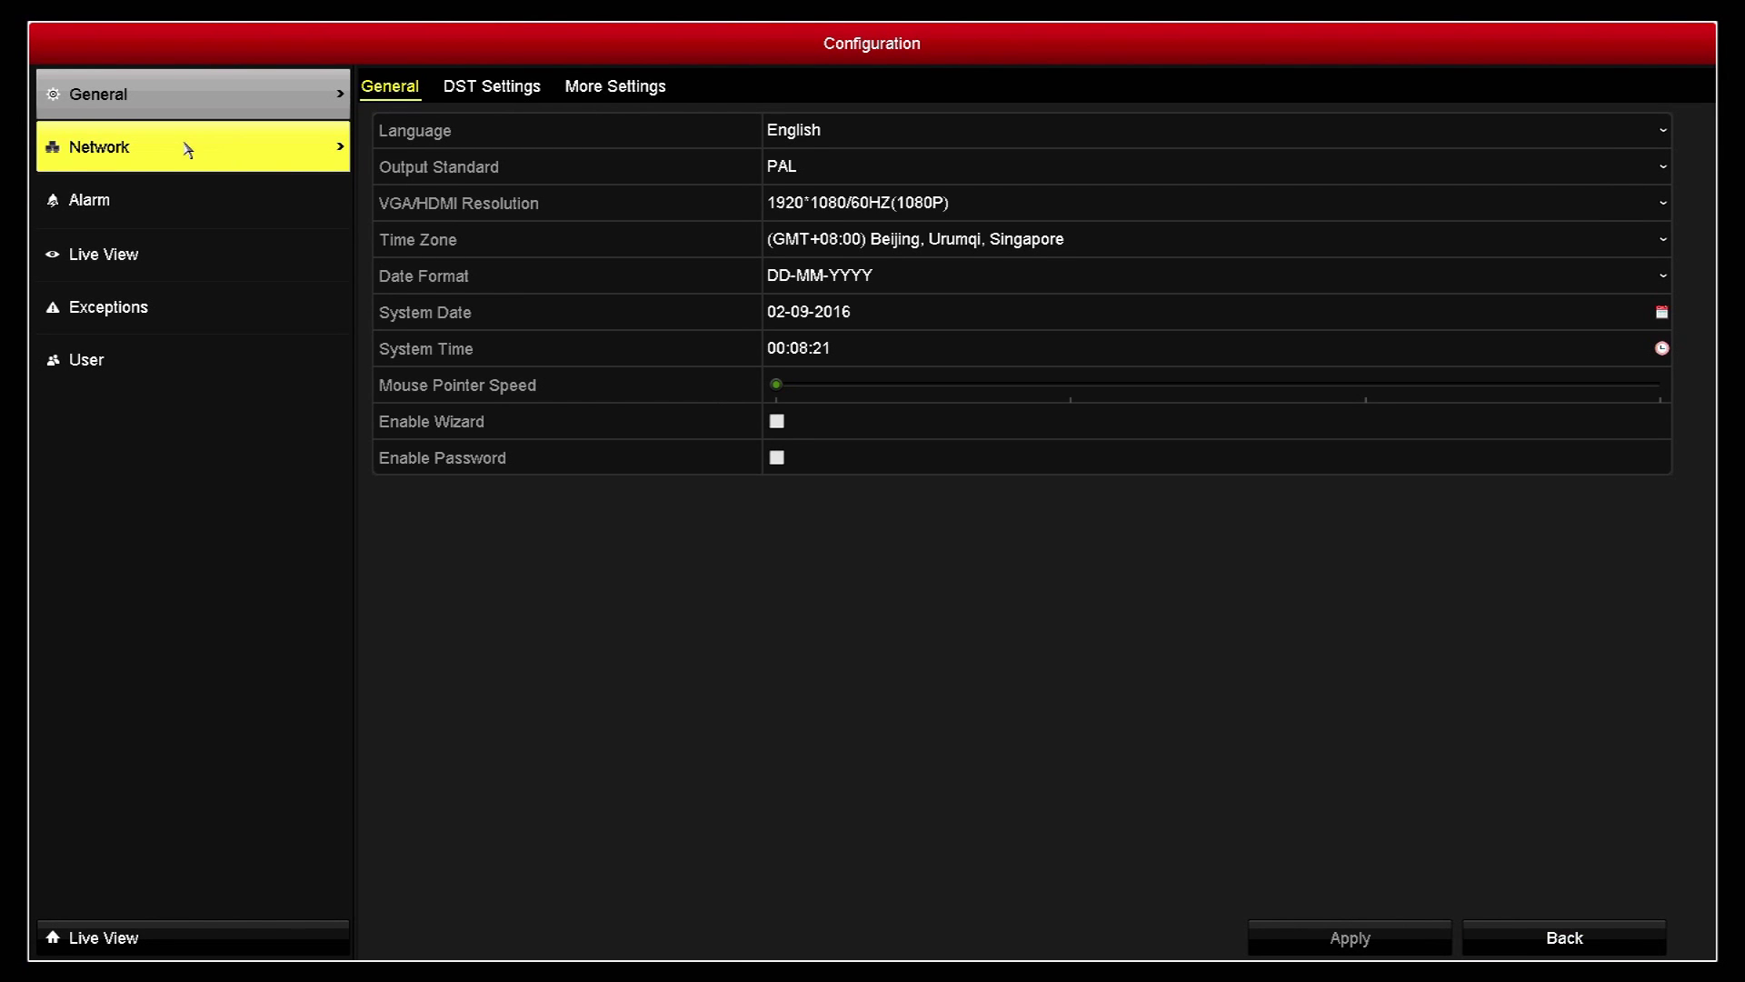
Step: In Network > Email, set the SMTP Server to smtp.gmail.com
click(188, 151)
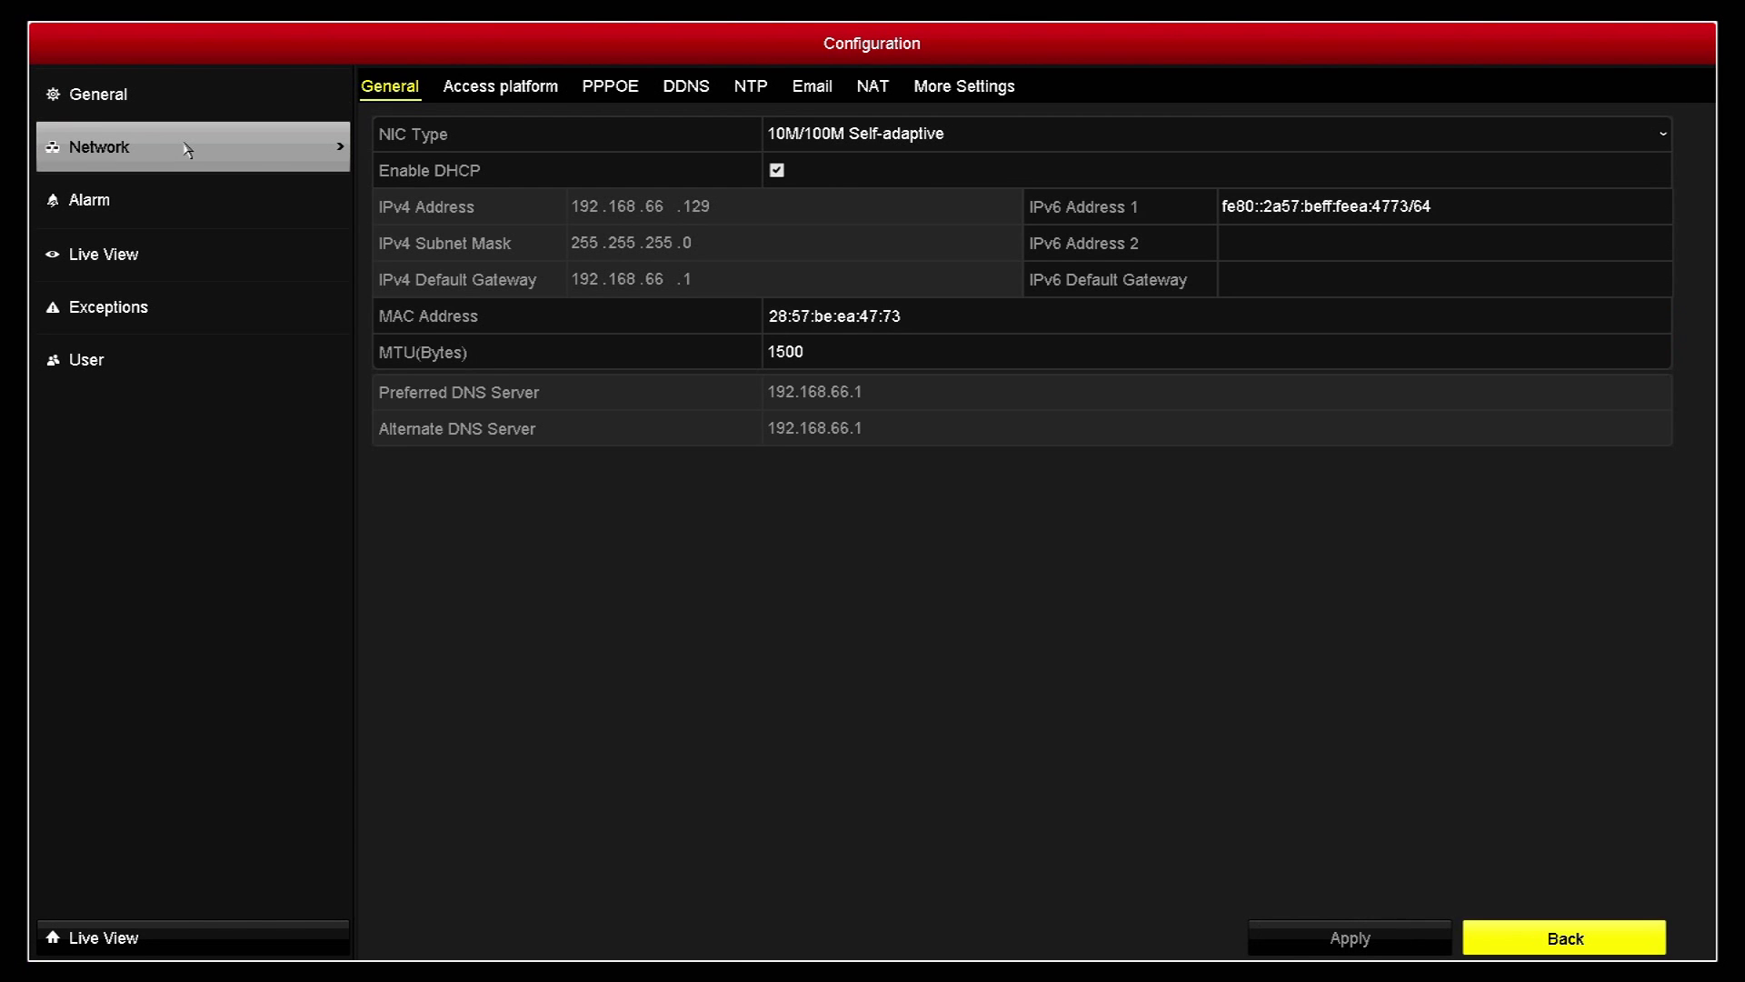
click(818, 91)
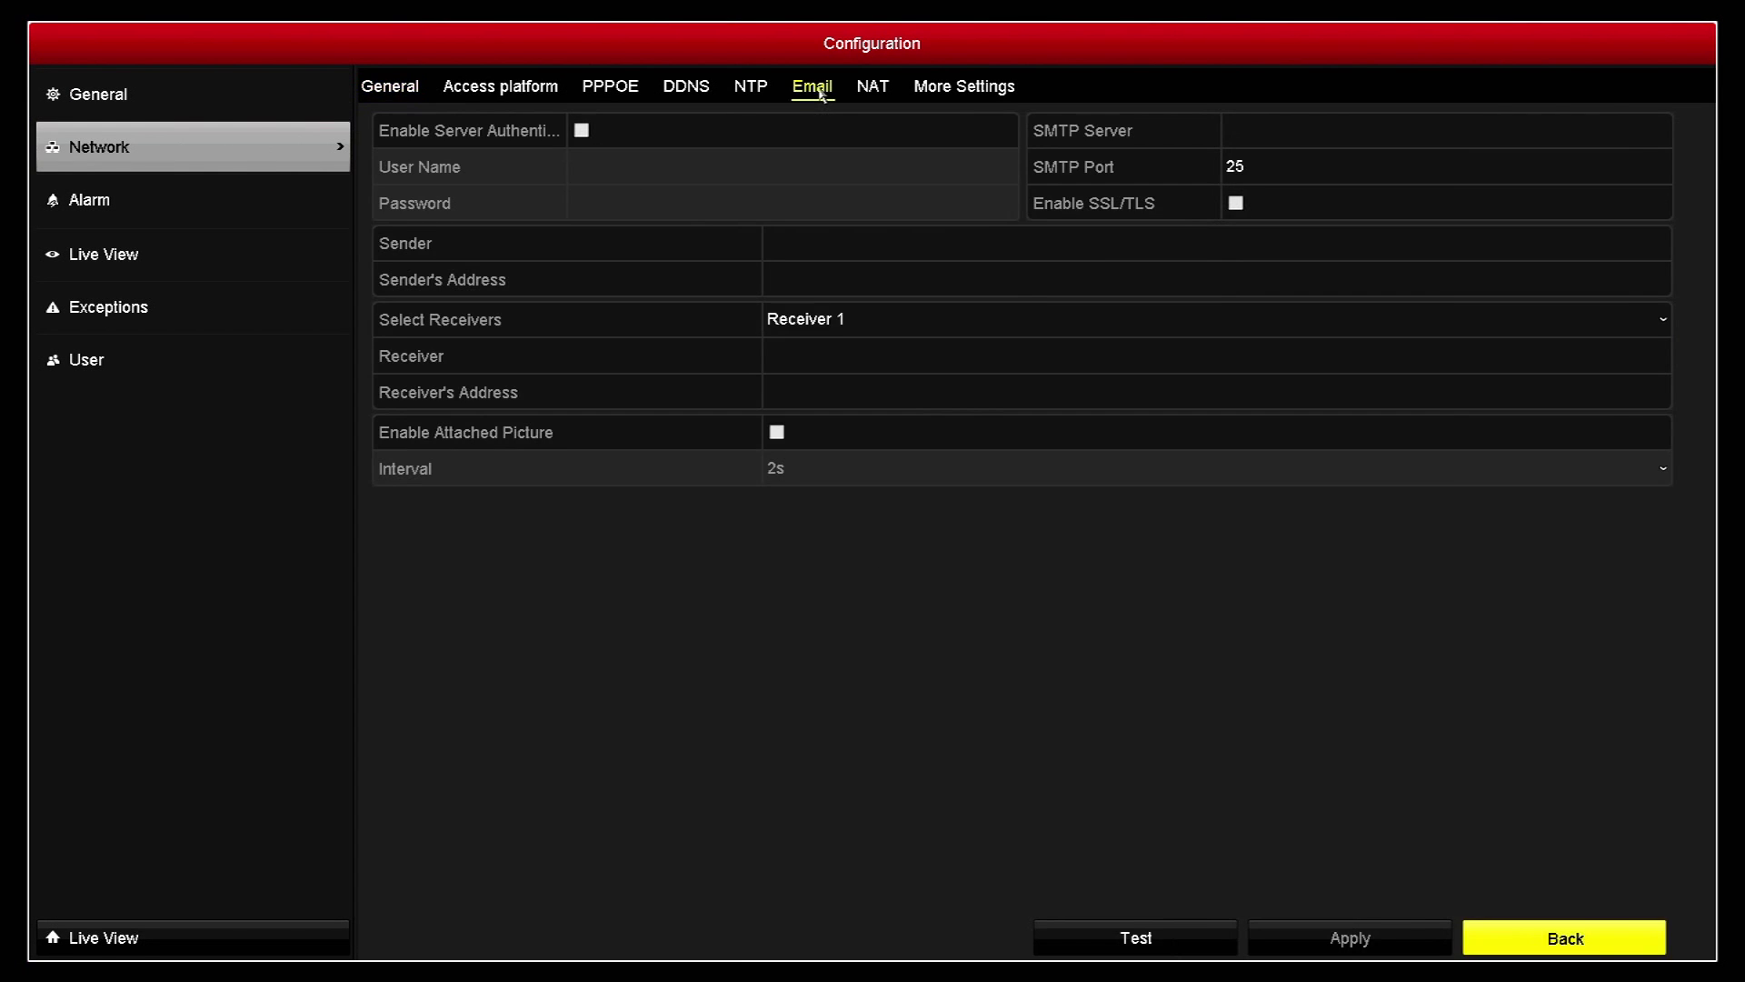
click(1280, 127)
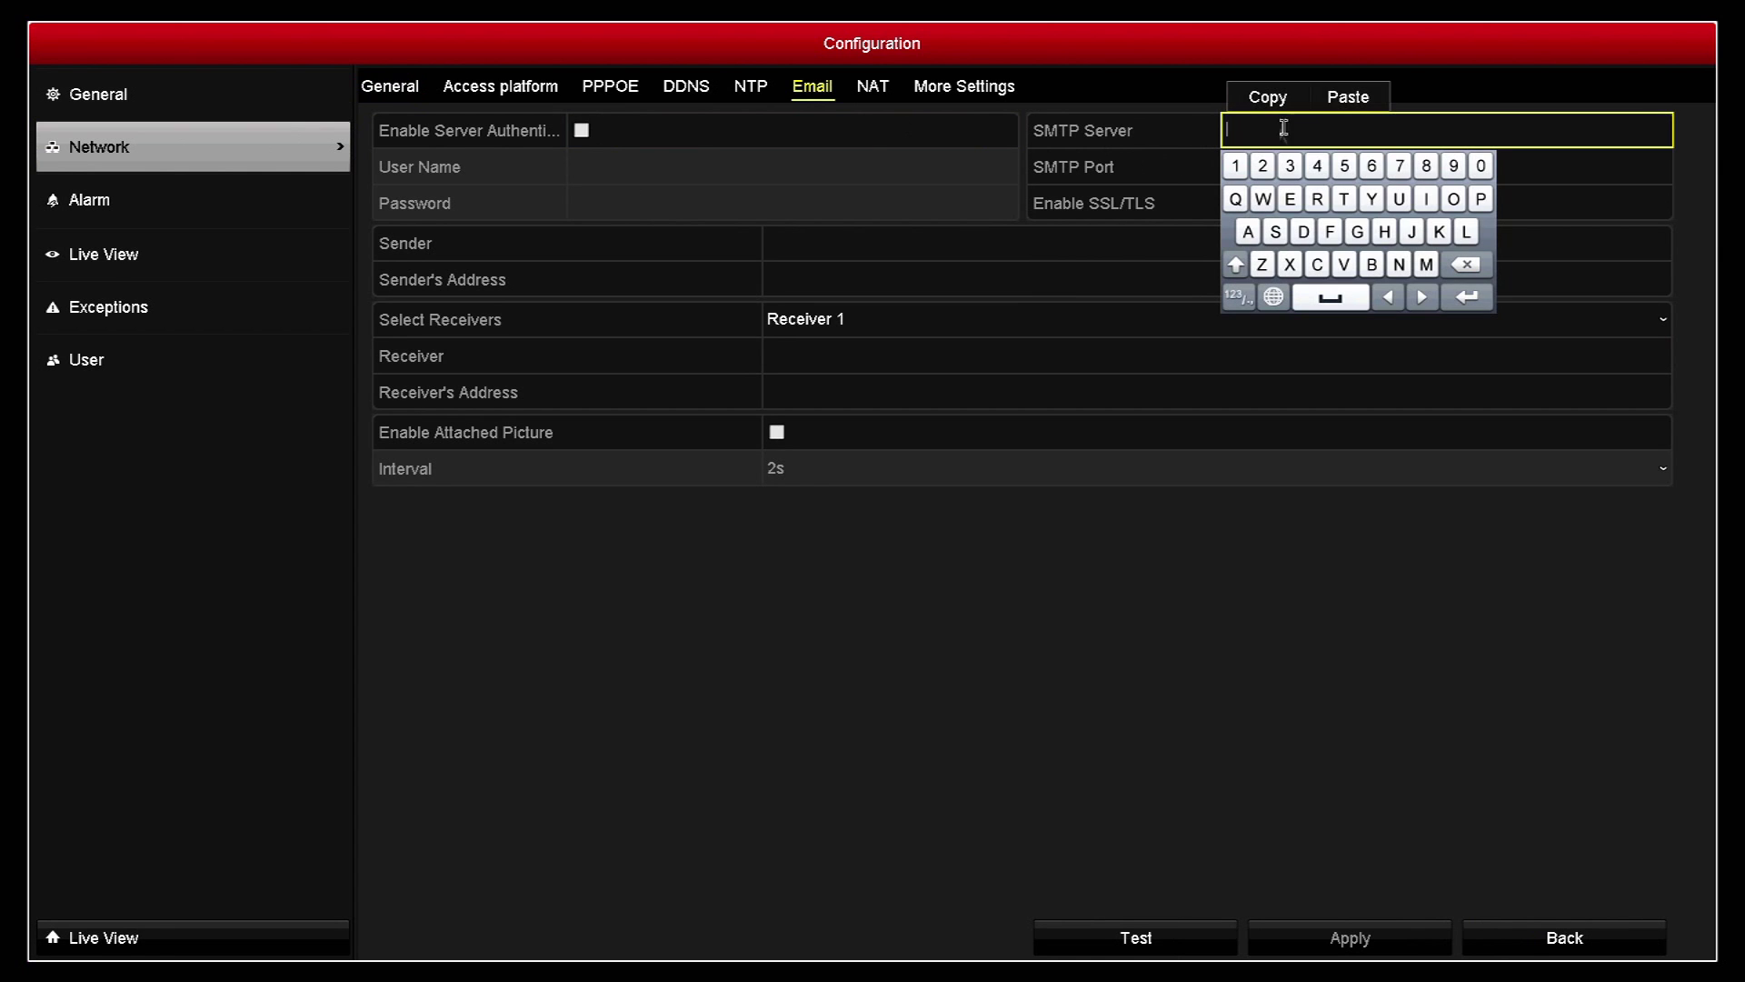
click(1277, 232)
click(1426, 264)
click(1343, 199)
click(1481, 199)
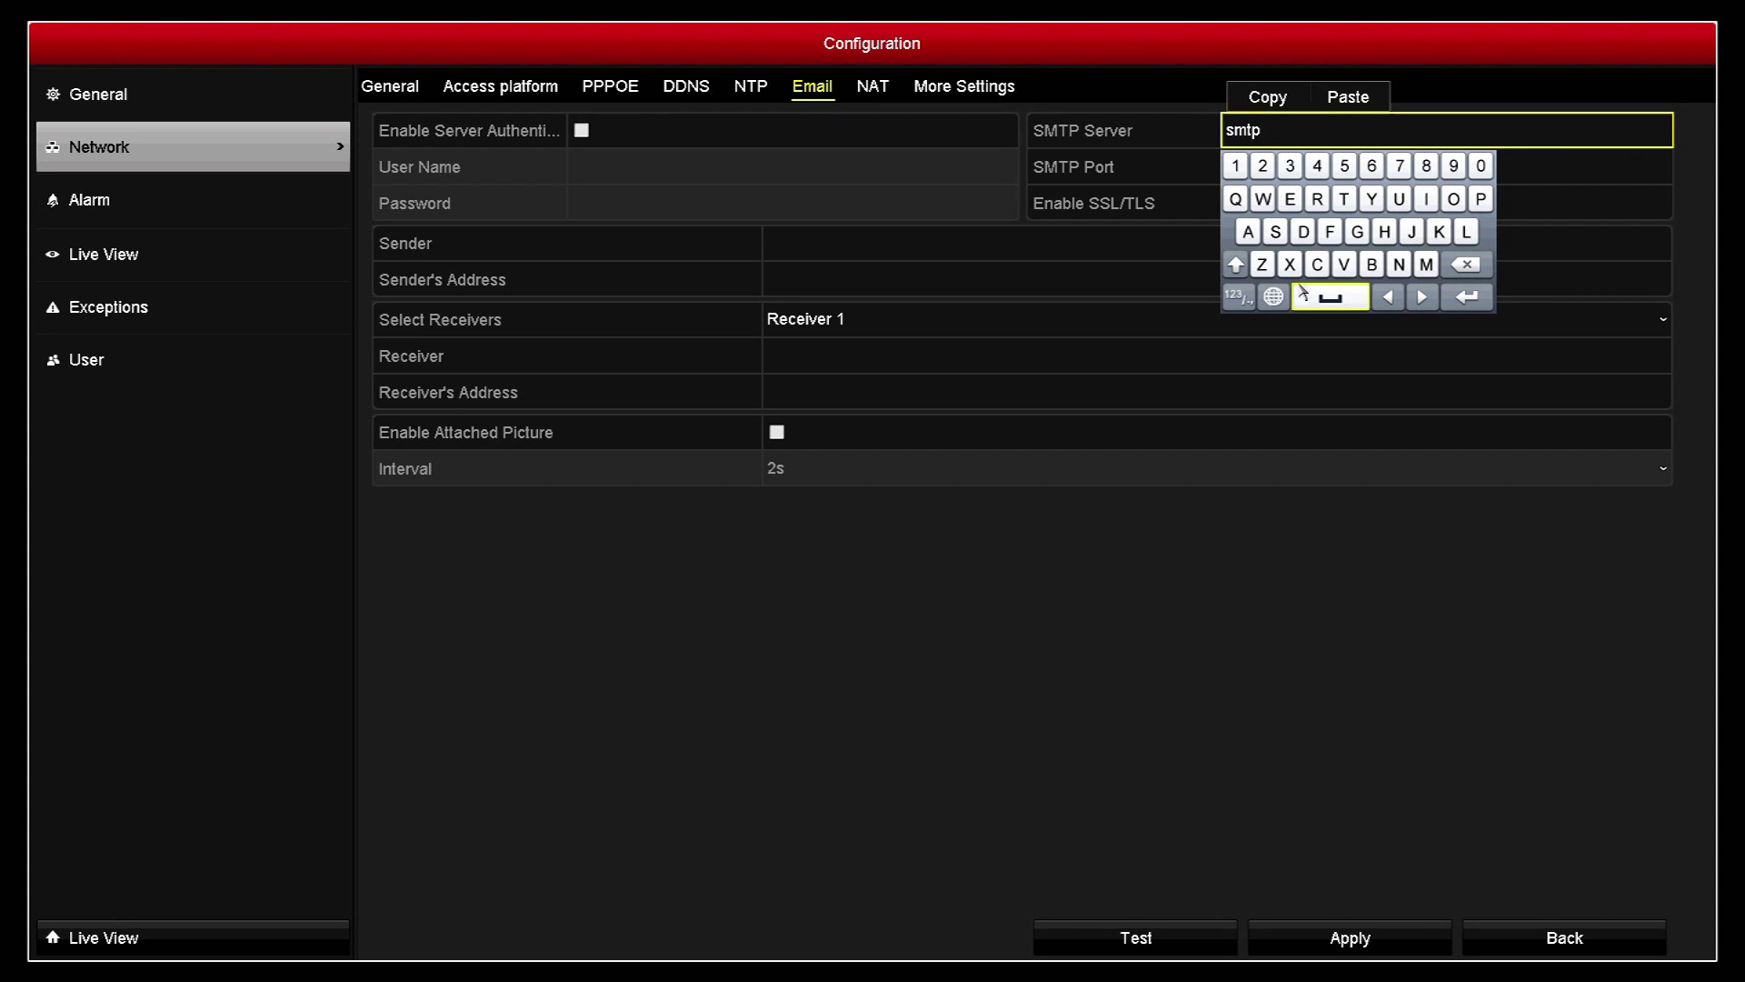
click(1237, 296)
click(1444, 165)
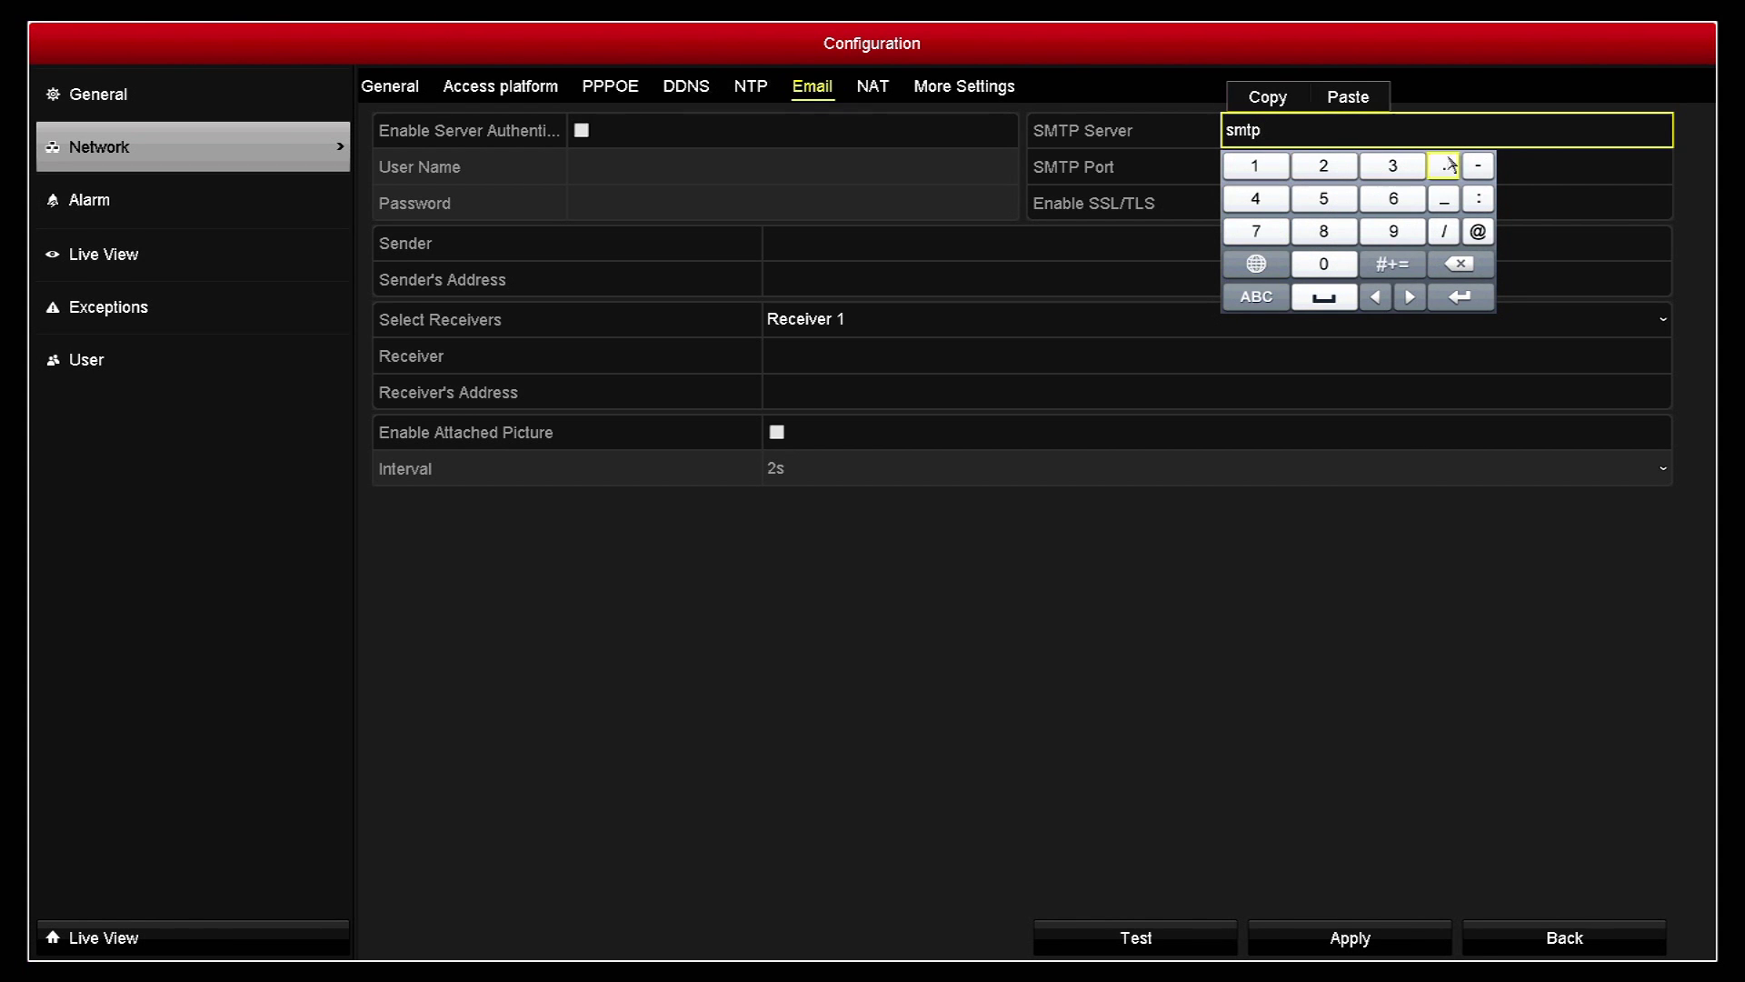
click(1256, 296)
click(1357, 231)
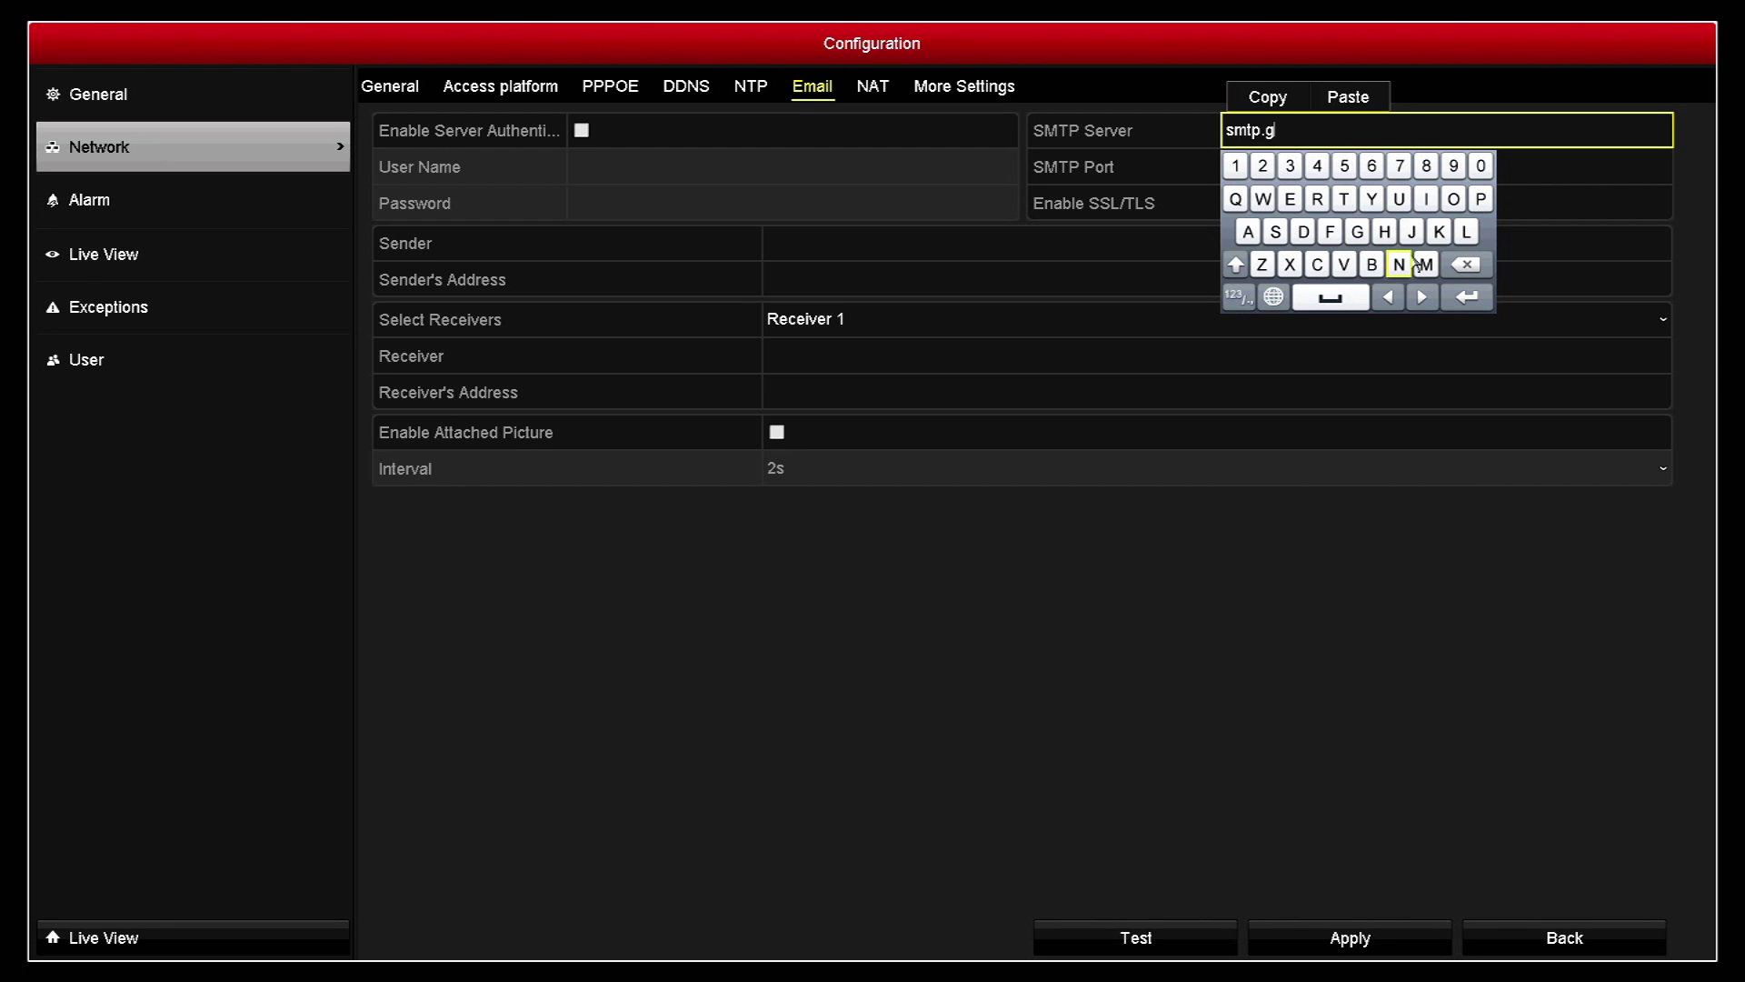
click(1426, 265)
click(1247, 232)
click(1426, 199)
click(1467, 232)
click(1238, 297)
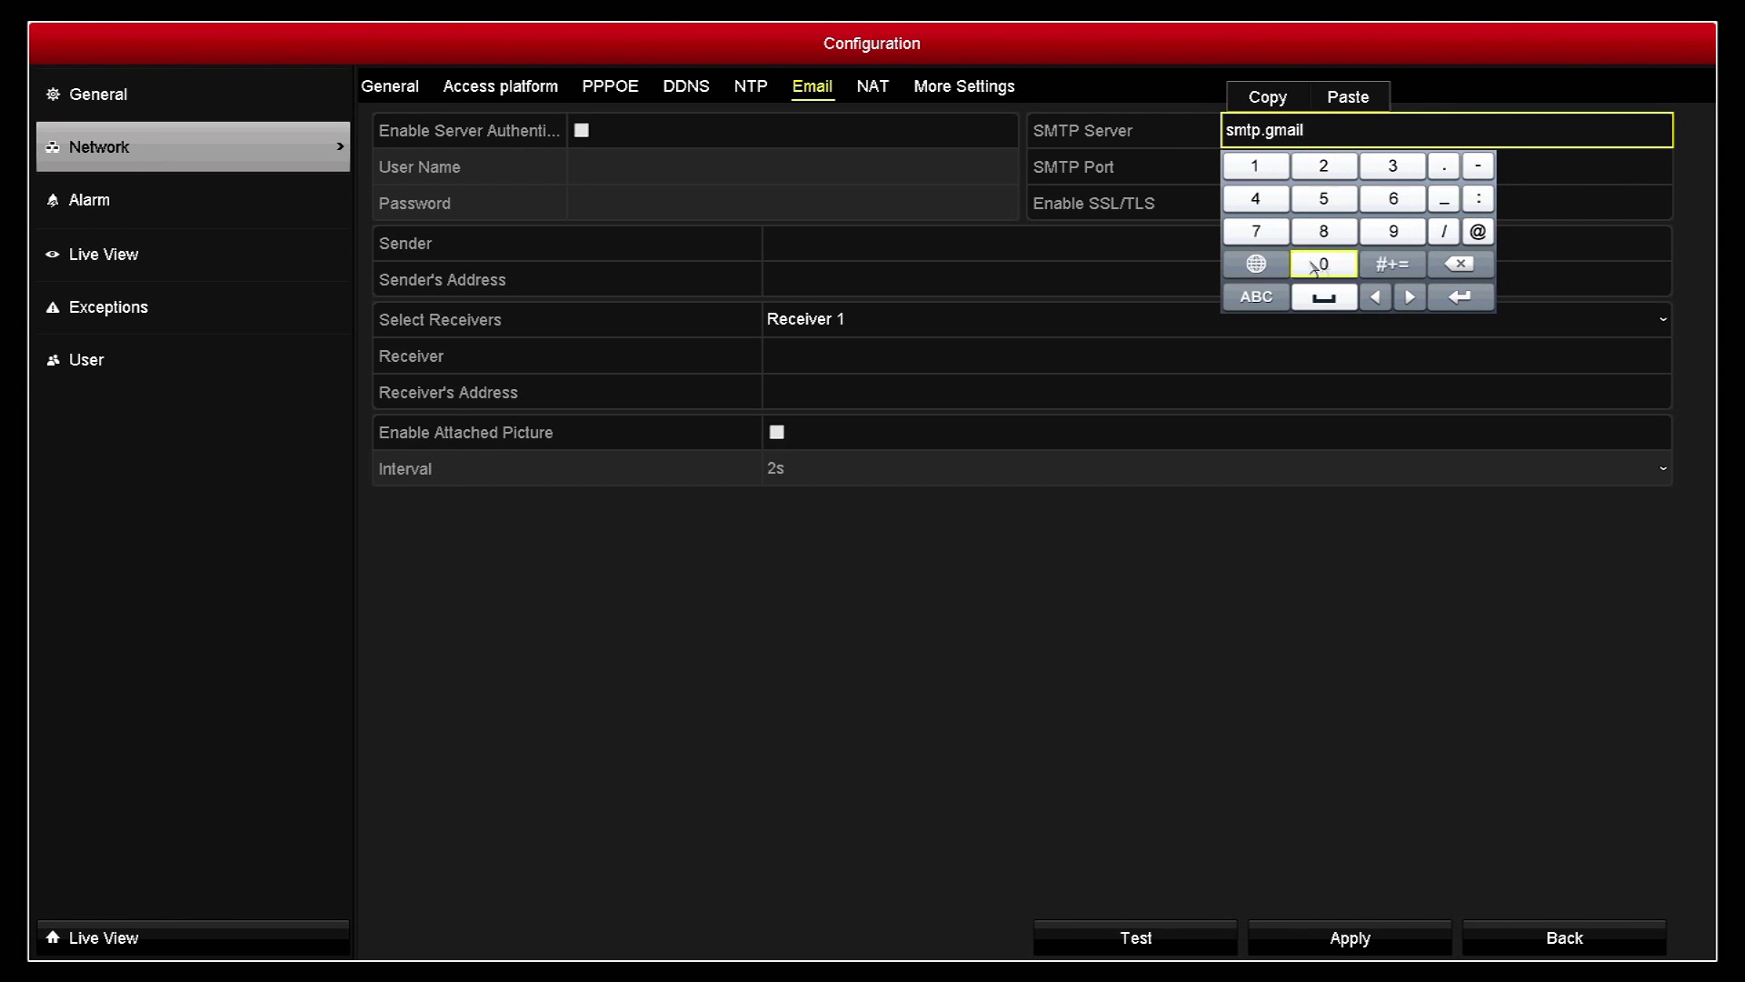
click(1444, 166)
click(1257, 297)
click(1317, 265)
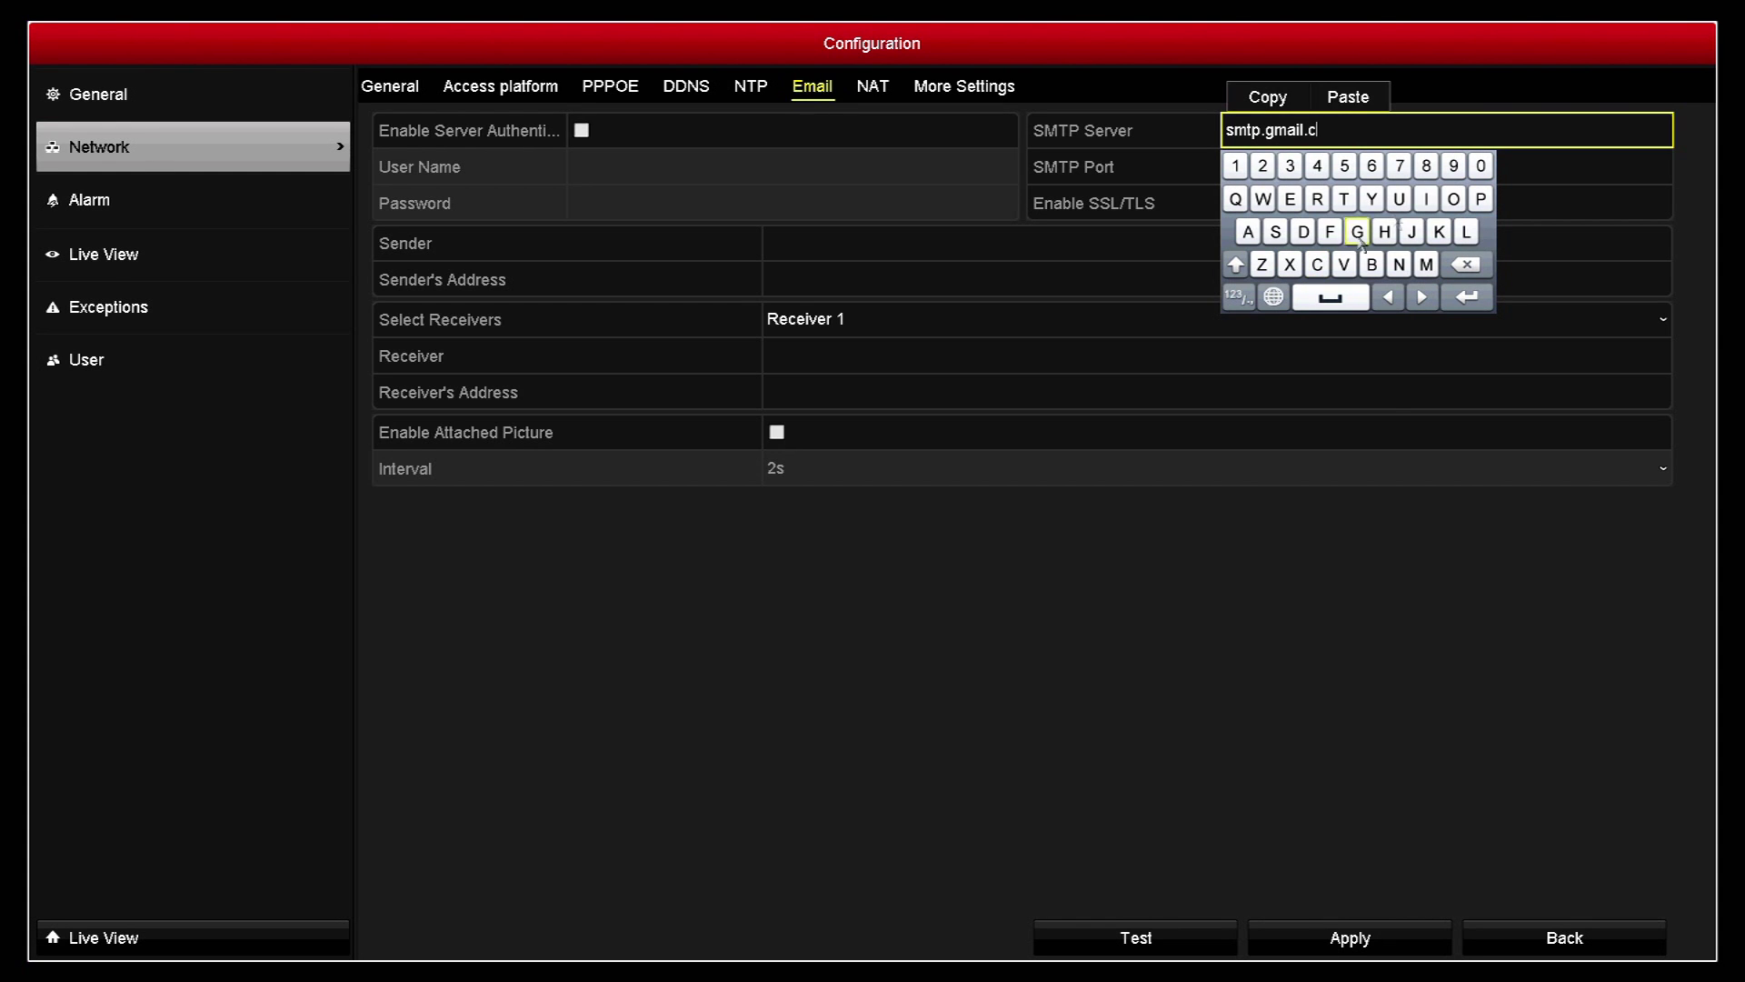
click(1453, 199)
click(1427, 264)
click(1466, 297)
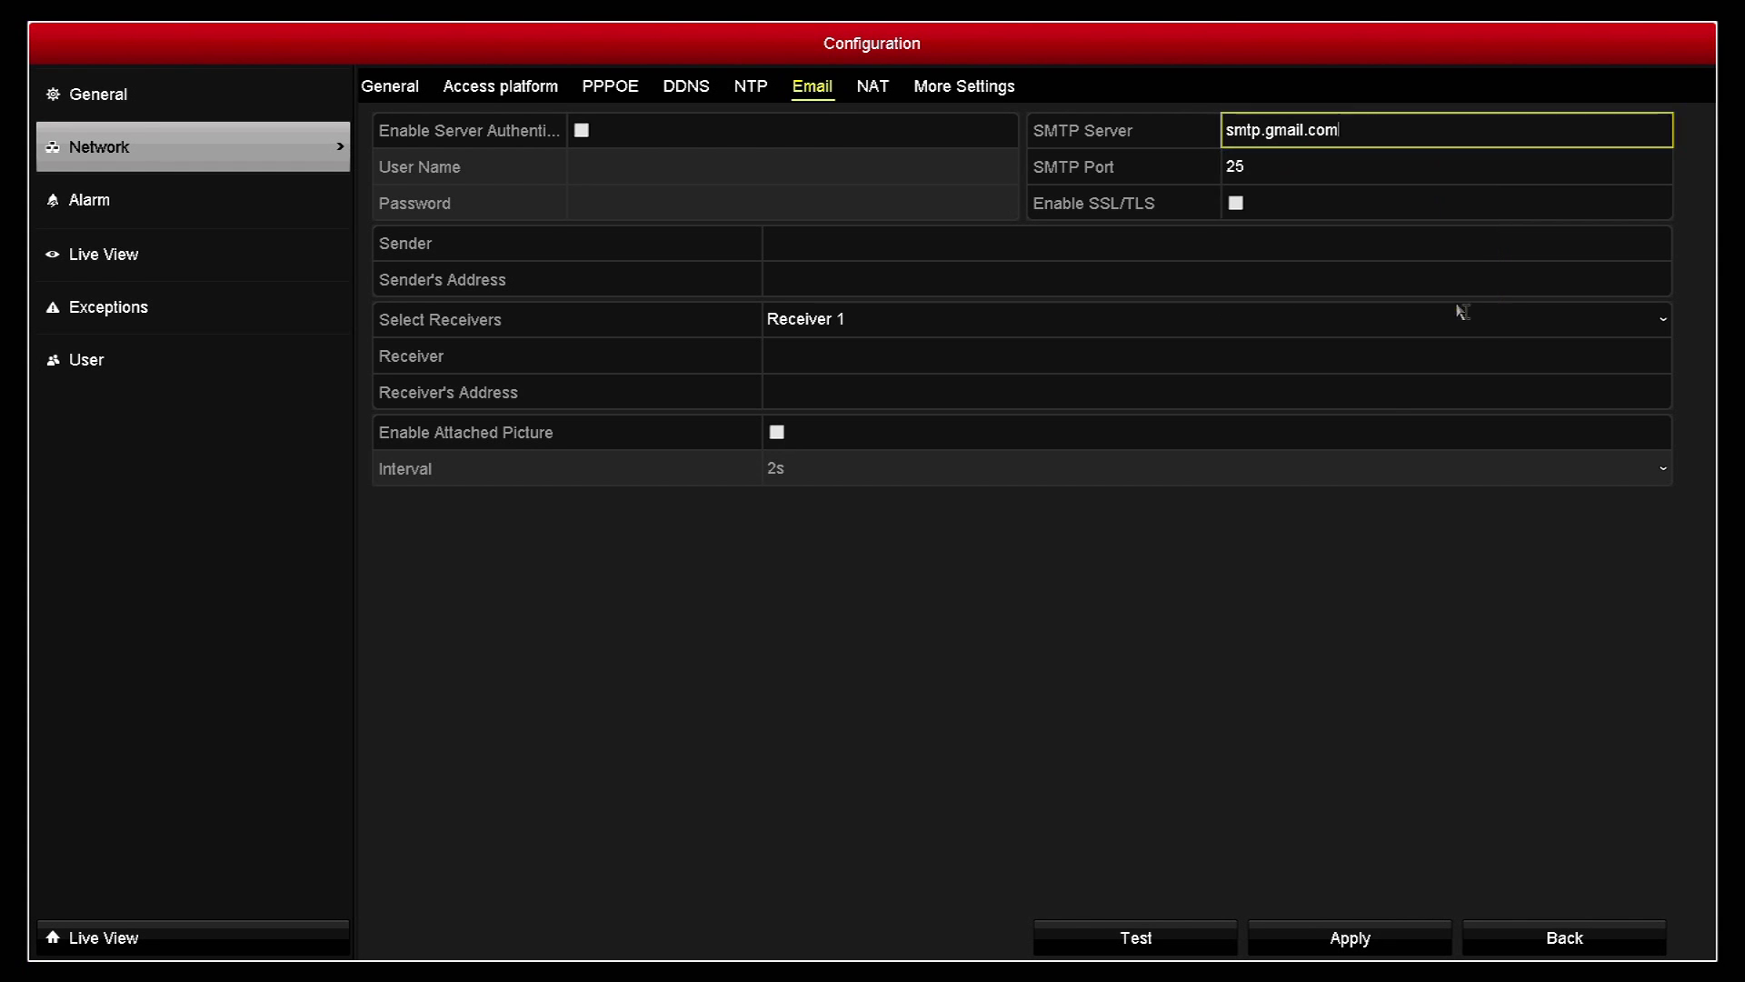
Step: Change the SMTP Port from 25 to 587 and enable SSL/TLS
click(1337, 166)
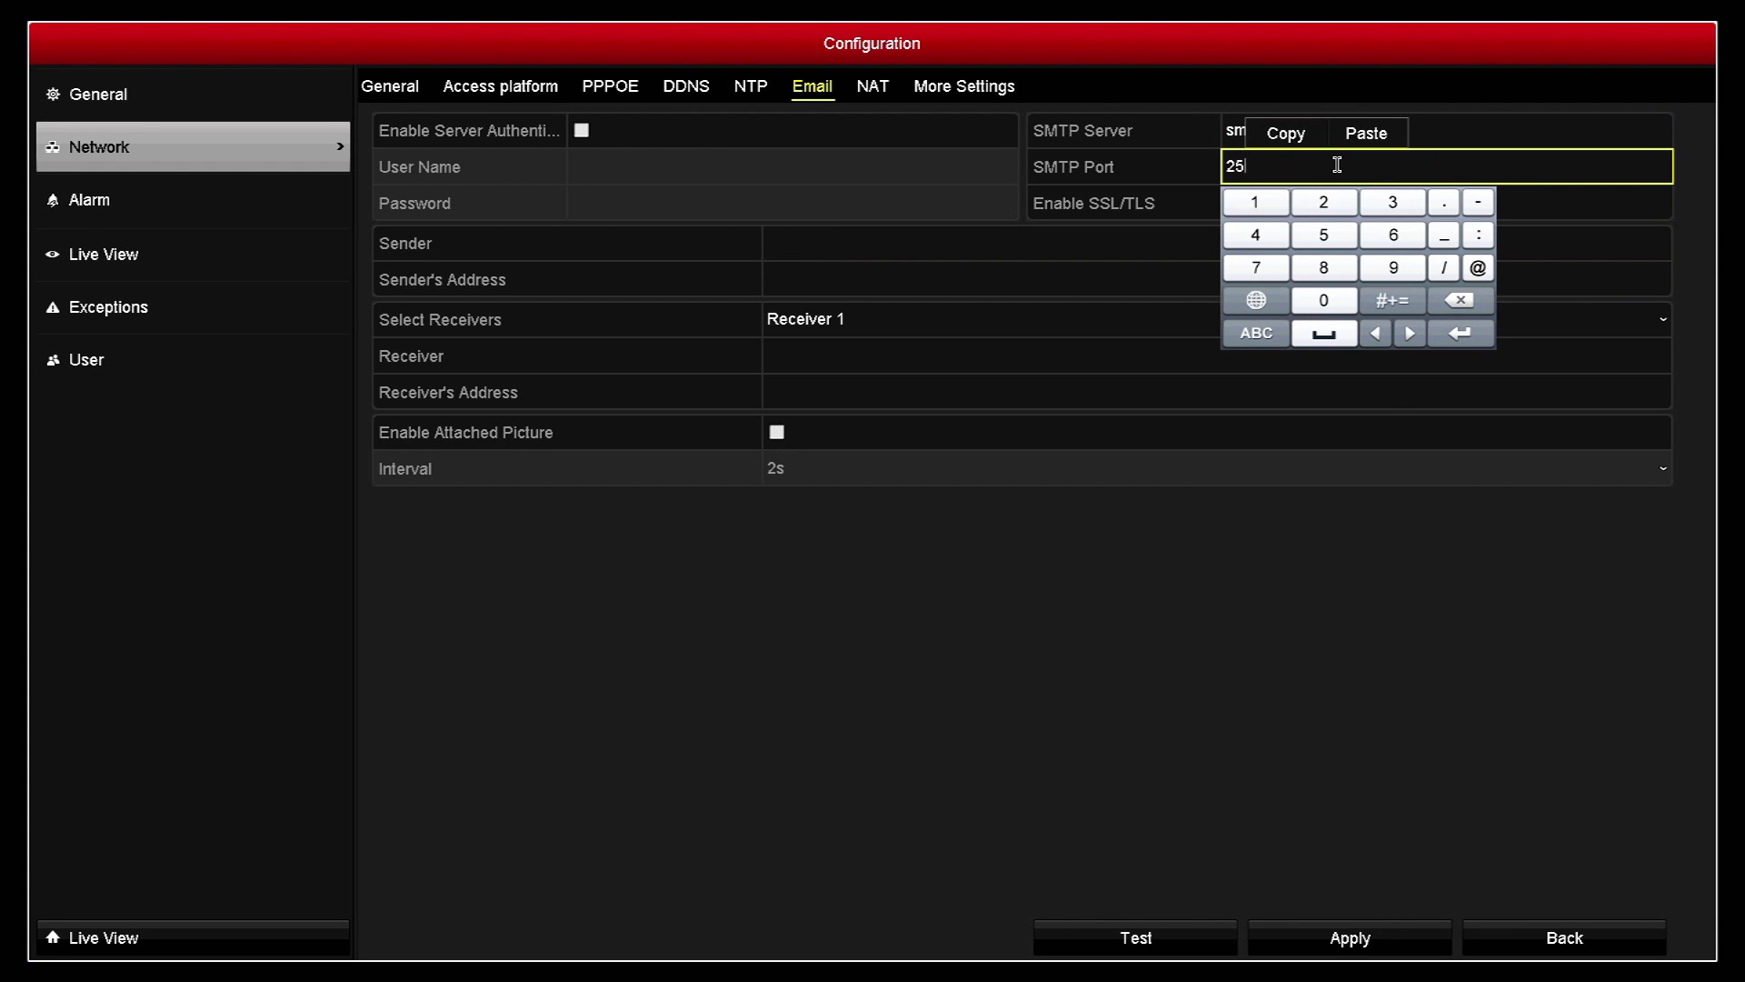
click(1460, 300)
click(1460, 300)
click(1327, 237)
click(1324, 267)
click(1272, 266)
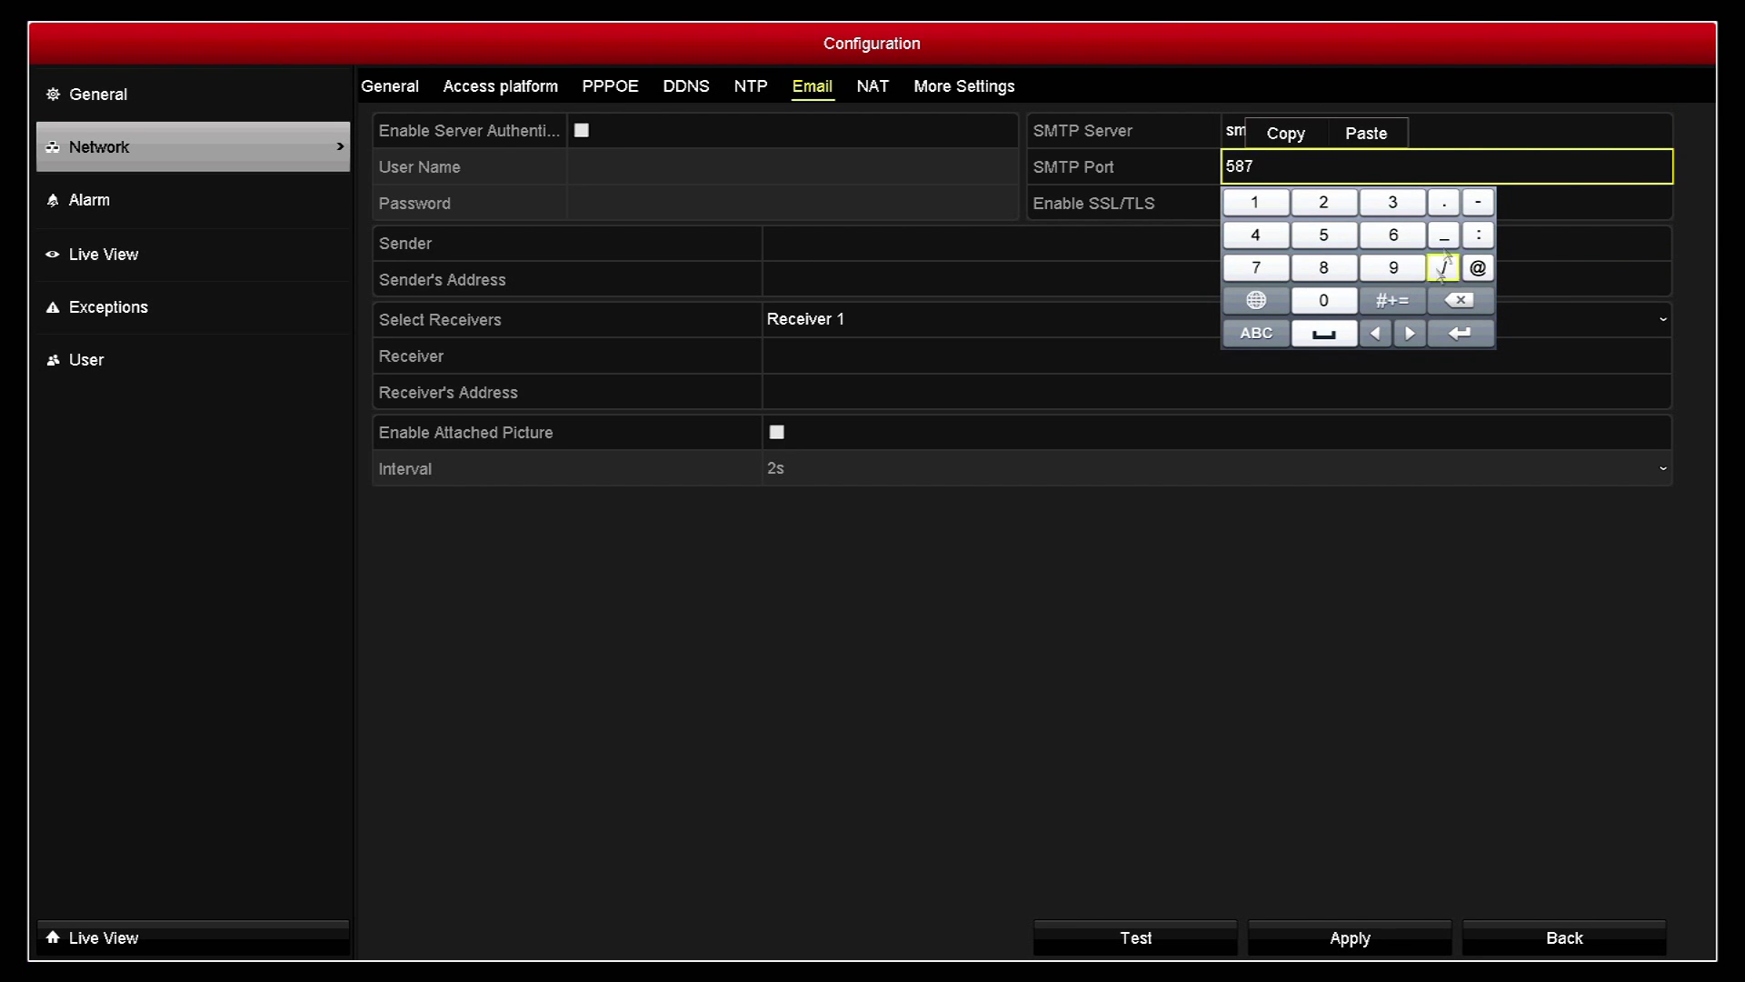
click(1538, 207)
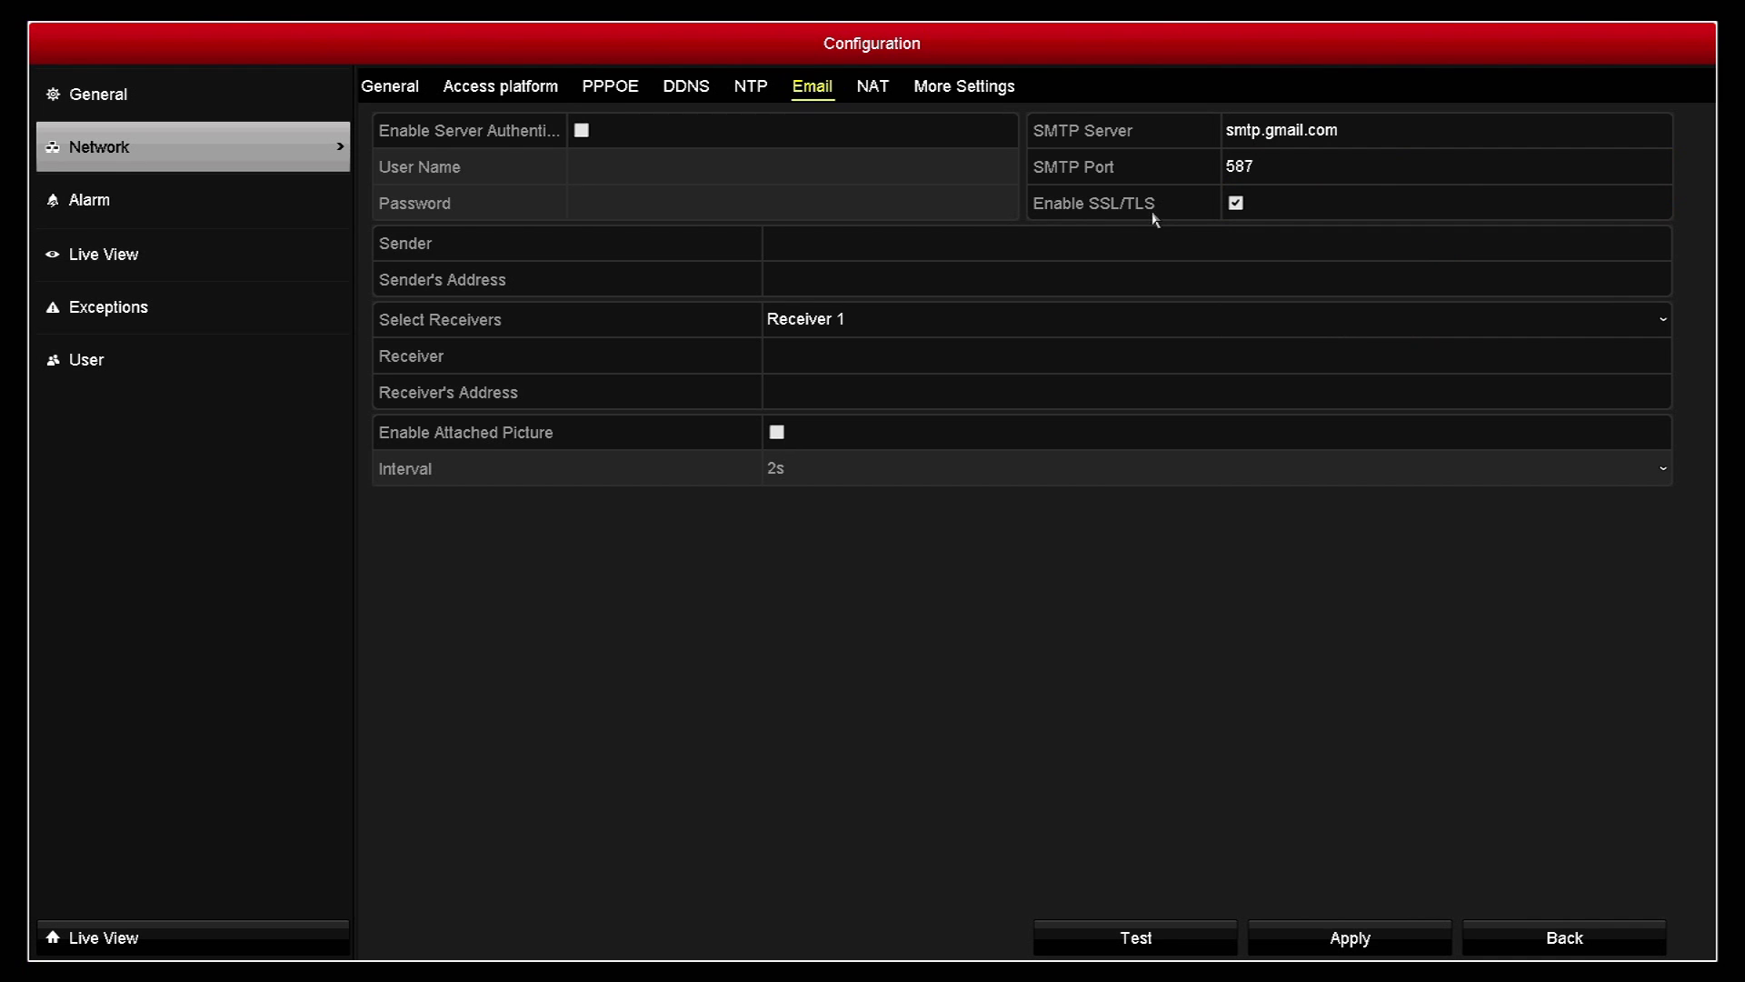
Step: Enable server authentication and enter the Gmail address as the User Name
click(581, 130)
click(614, 169)
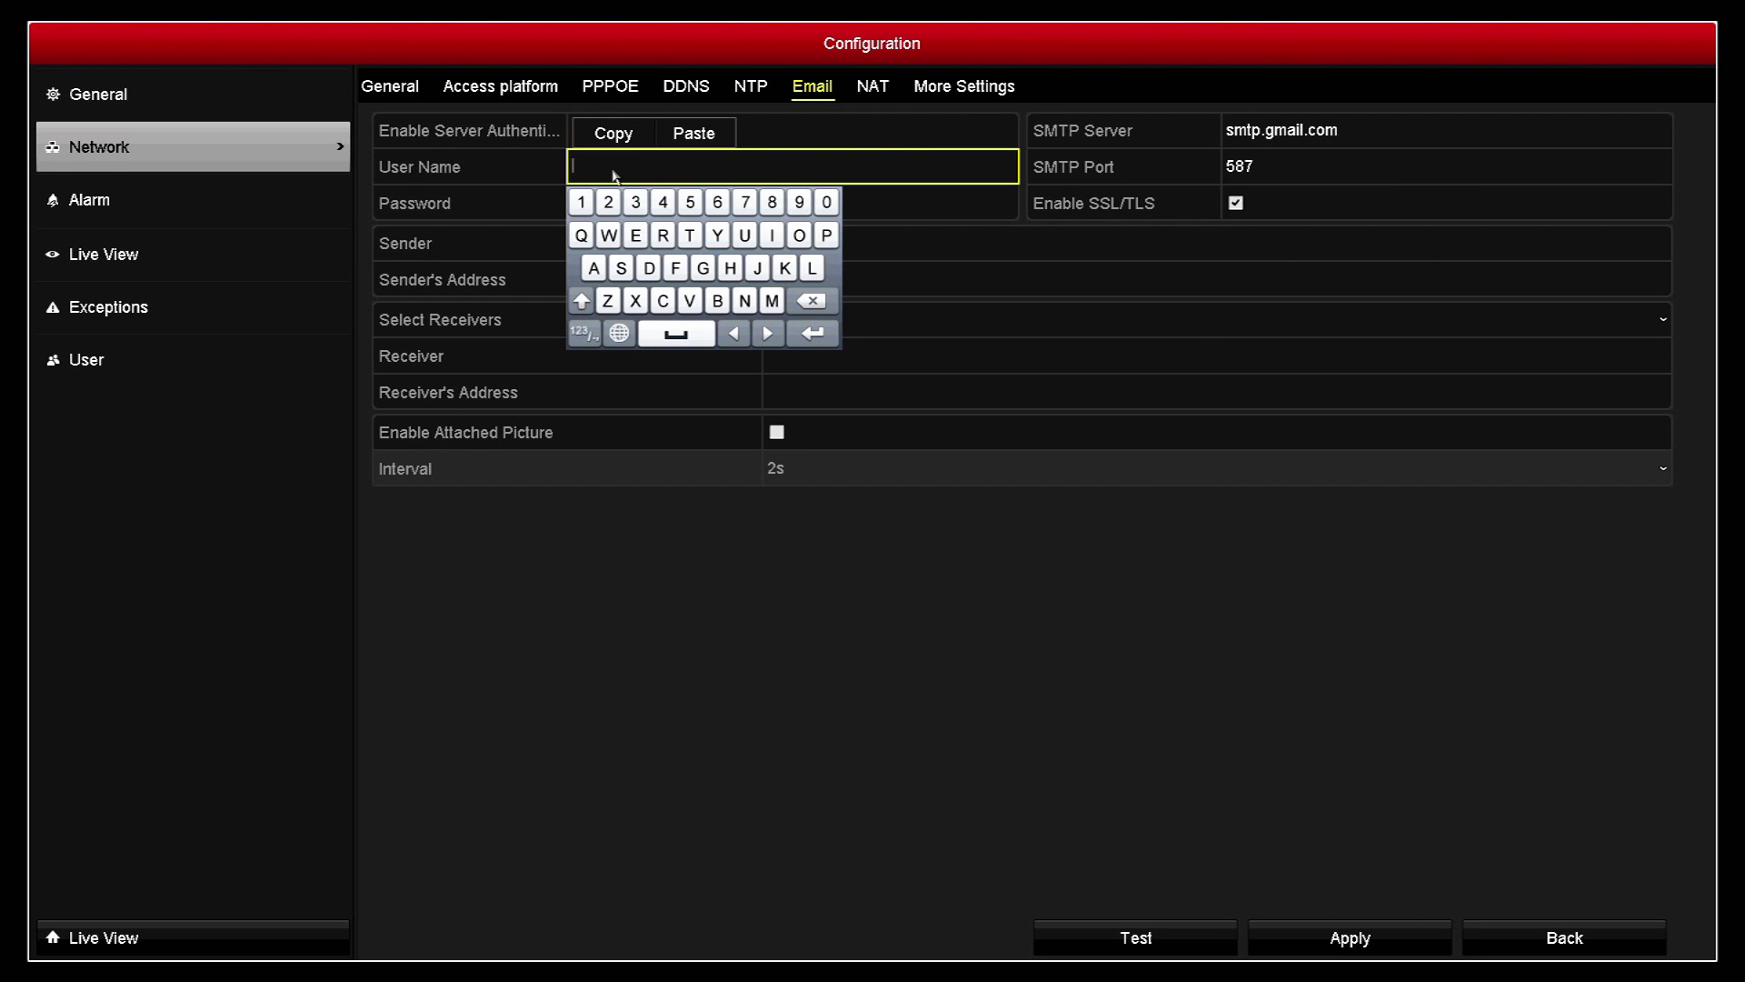
click(717, 235)
click(799, 235)
click(744, 235)
click(663, 235)
click(635, 236)
click(772, 301)
click(596, 268)
click(771, 235)
click(812, 269)
click(593, 269)
click(649, 269)
click(649, 268)
click(663, 235)
click(635, 236)
click(622, 268)
click(622, 268)
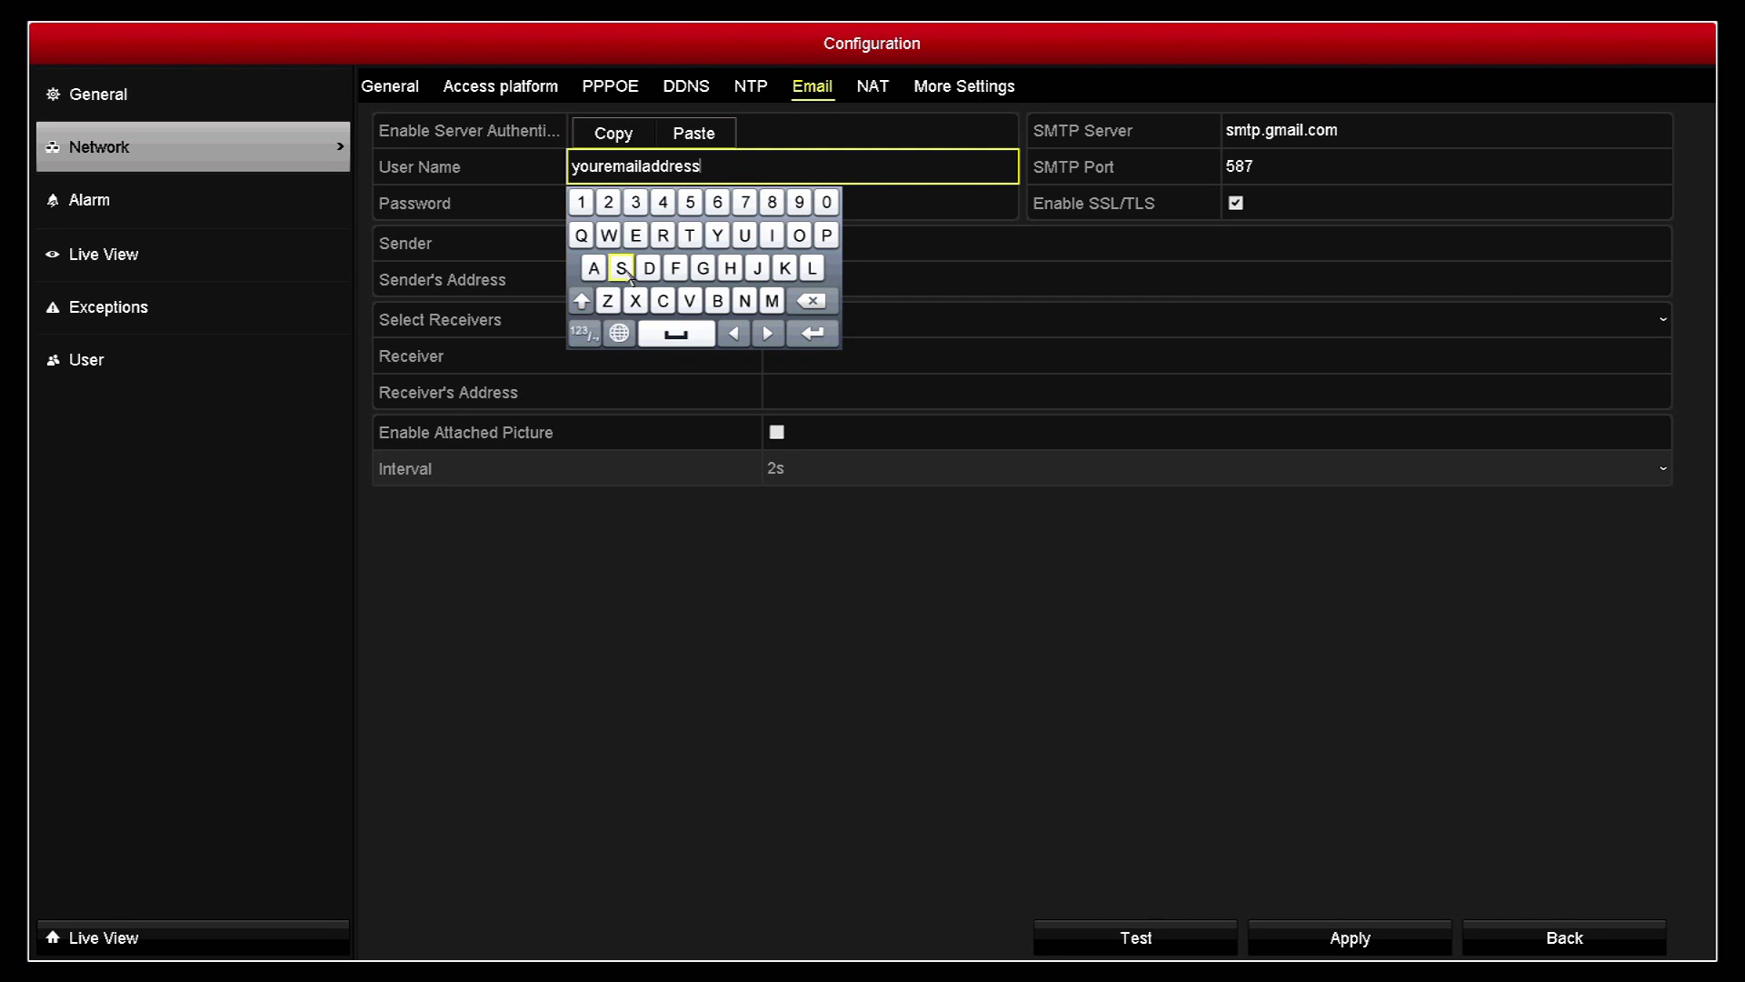
click(583, 333)
click(823, 268)
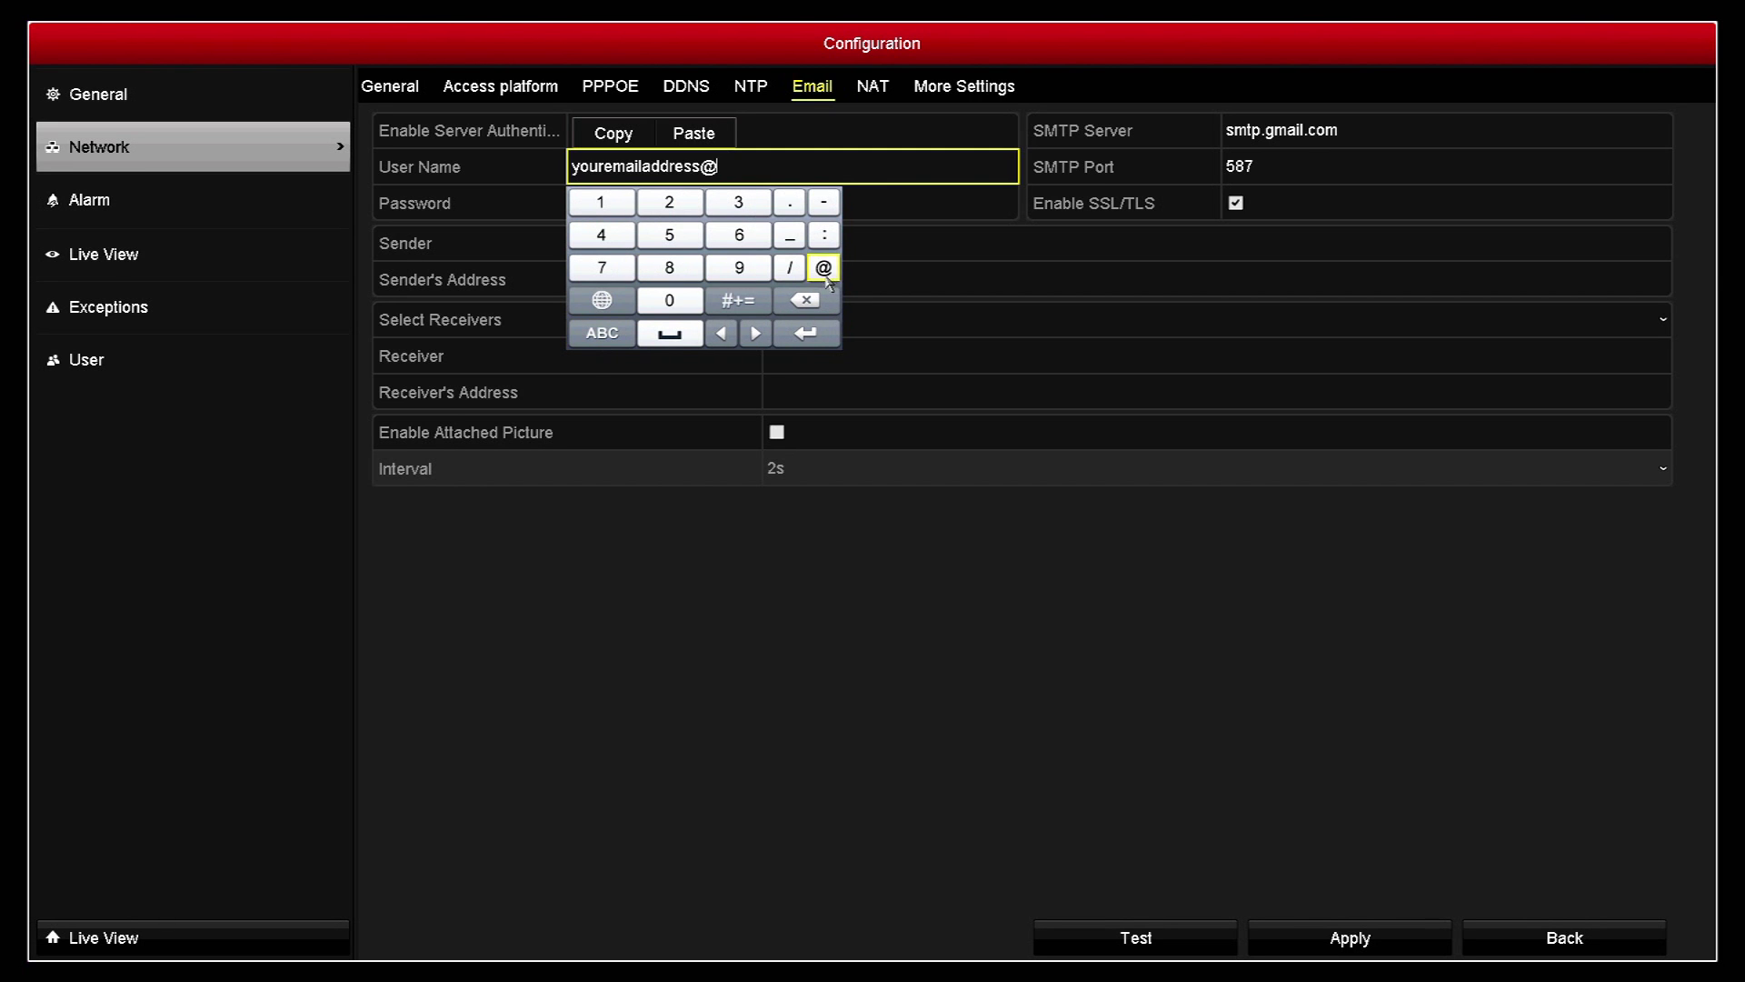
click(604, 338)
click(704, 268)
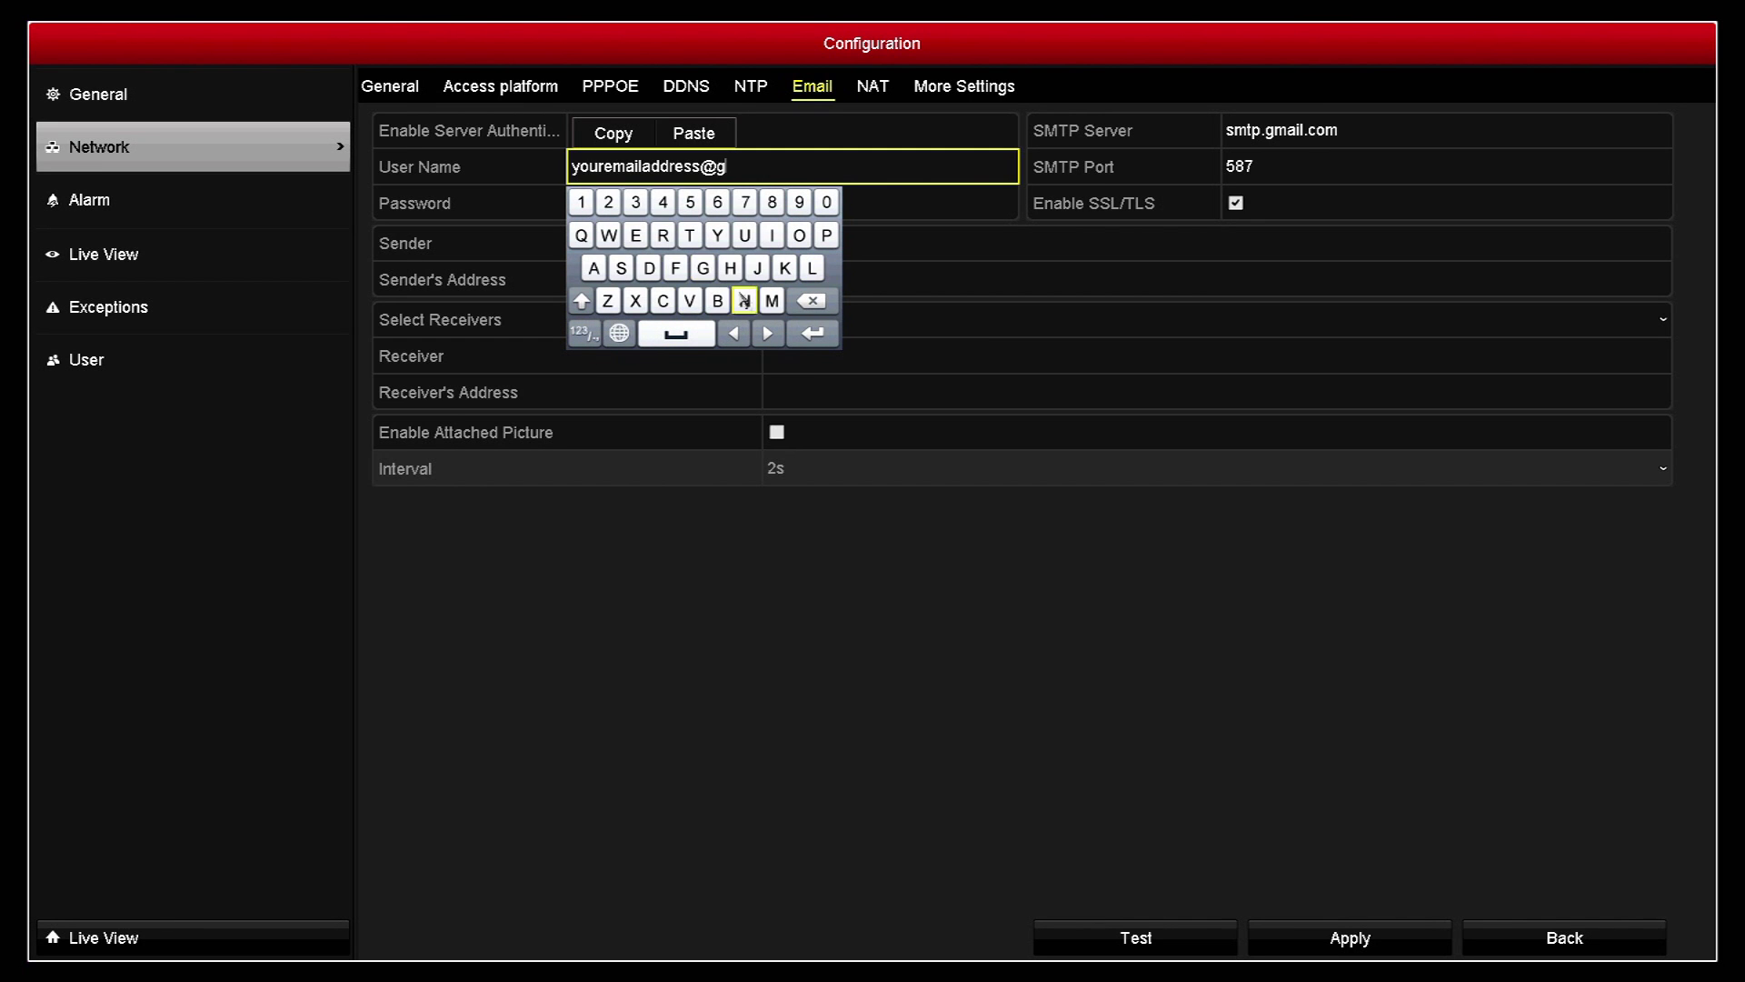
click(771, 301)
click(595, 268)
click(812, 268)
click(583, 332)
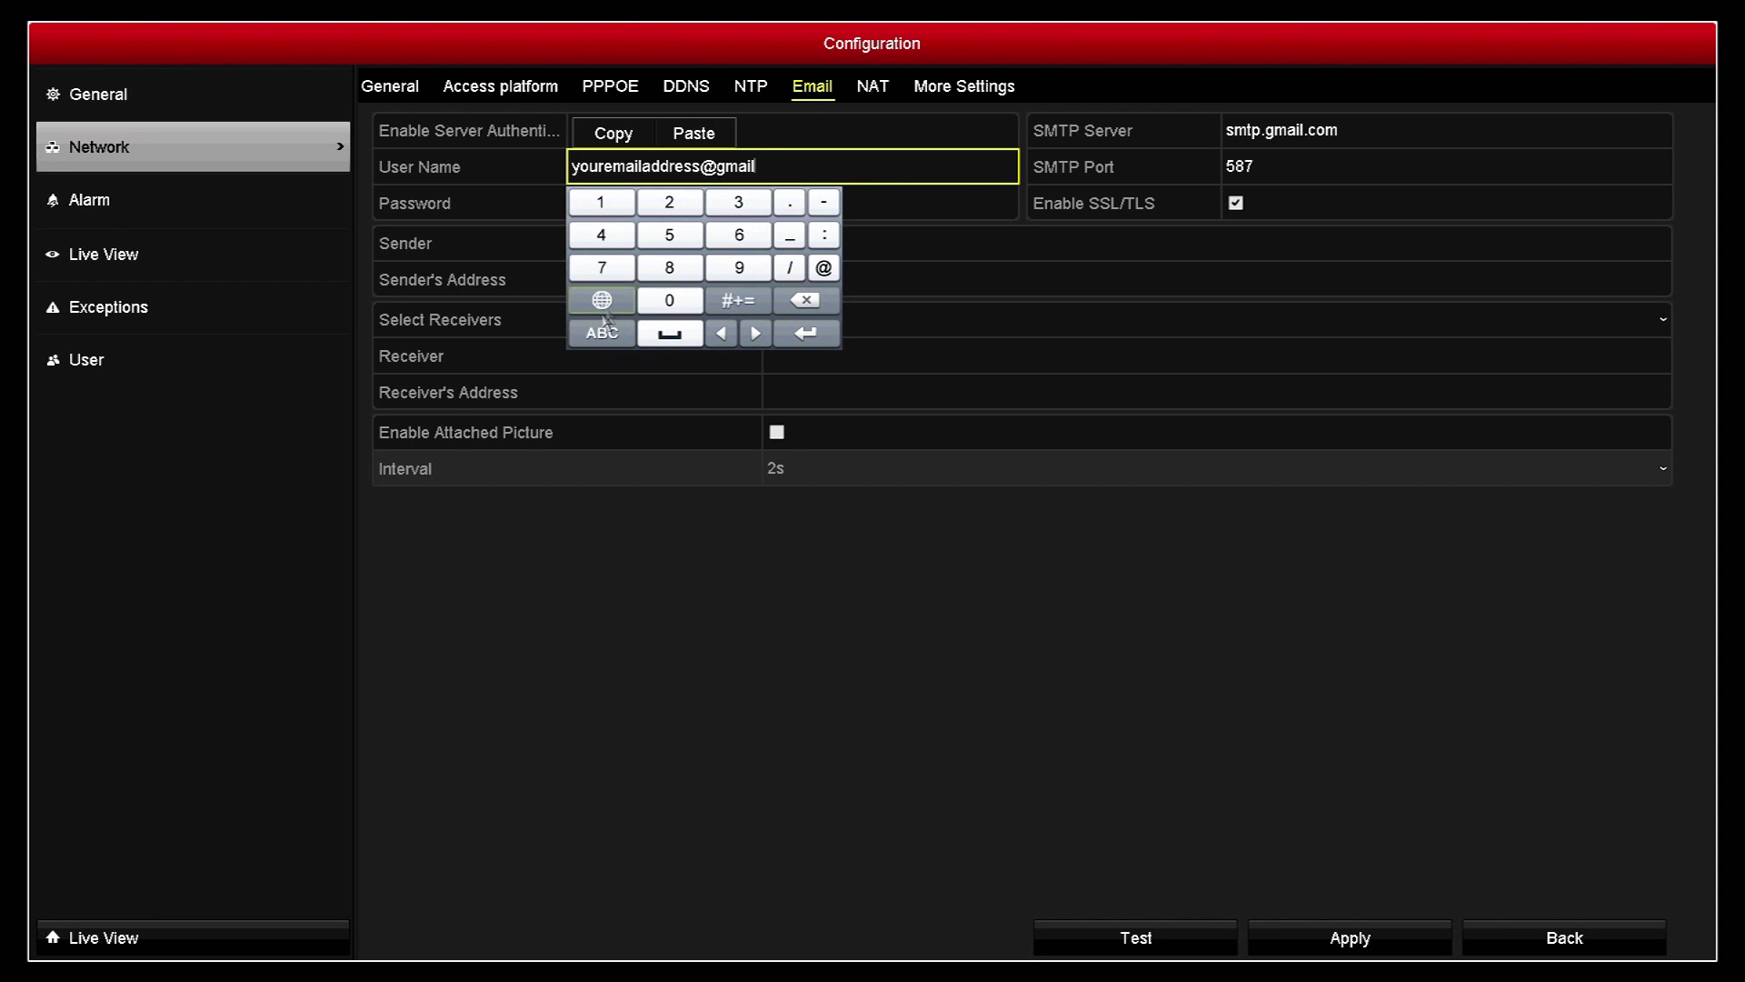
click(789, 202)
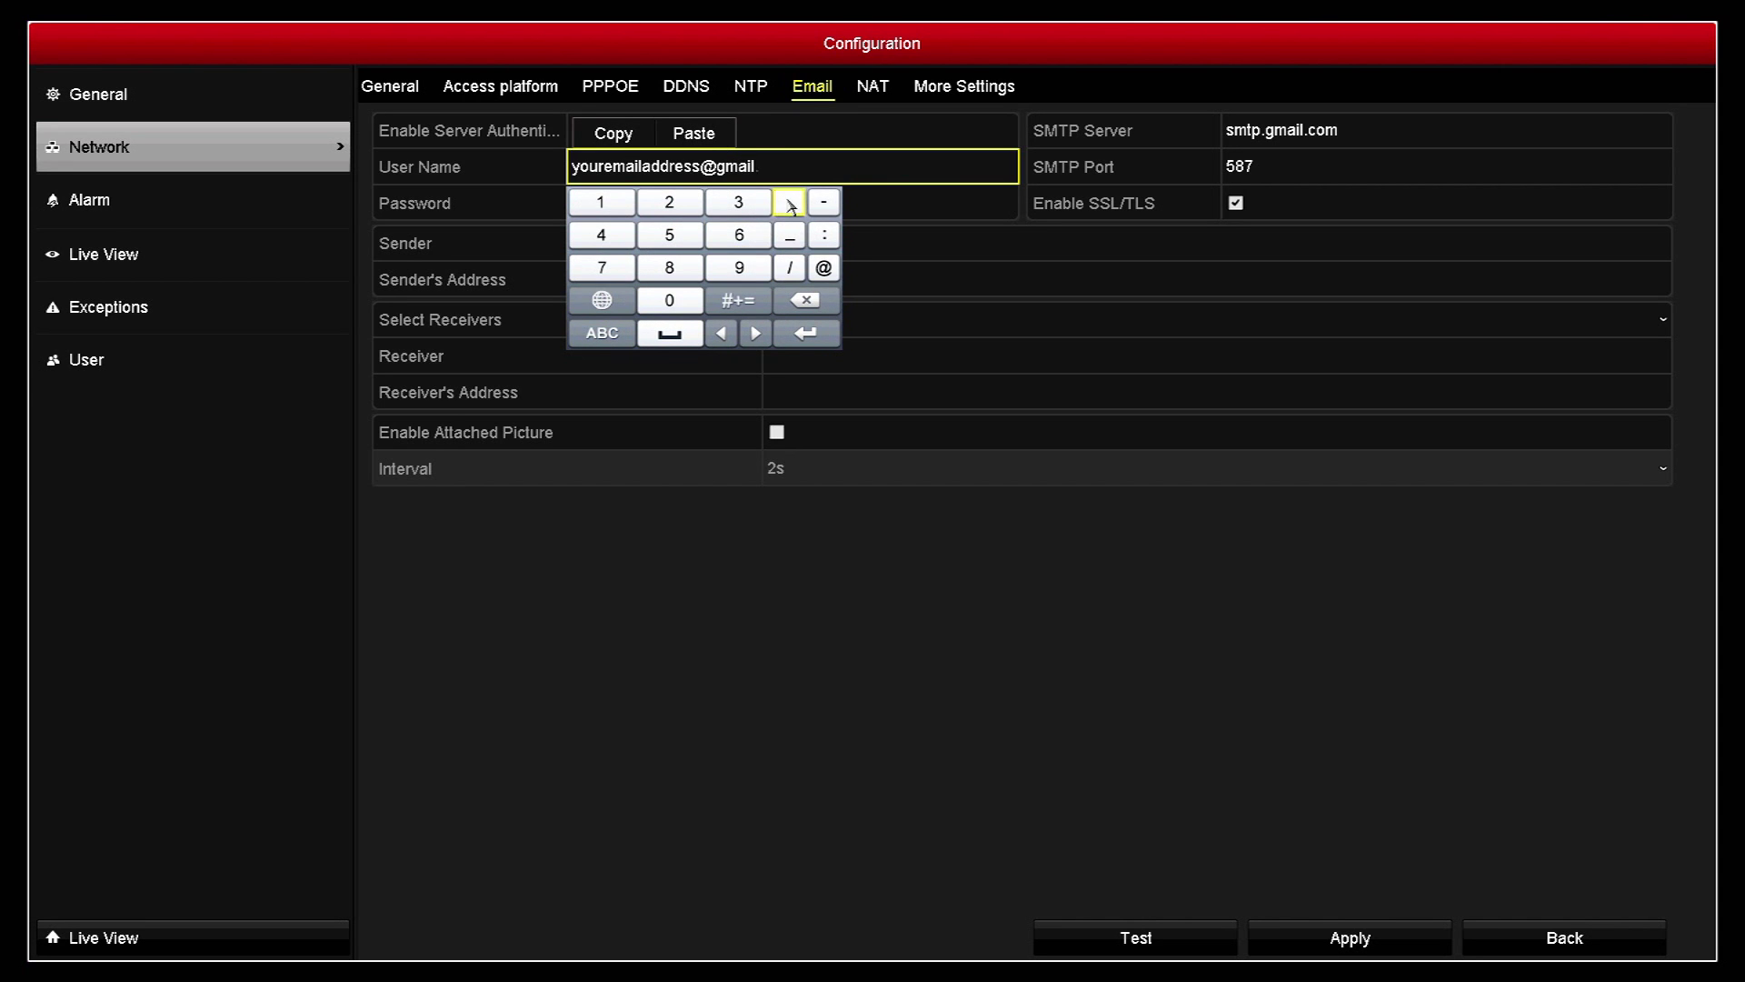
click(601, 332)
click(663, 300)
click(799, 235)
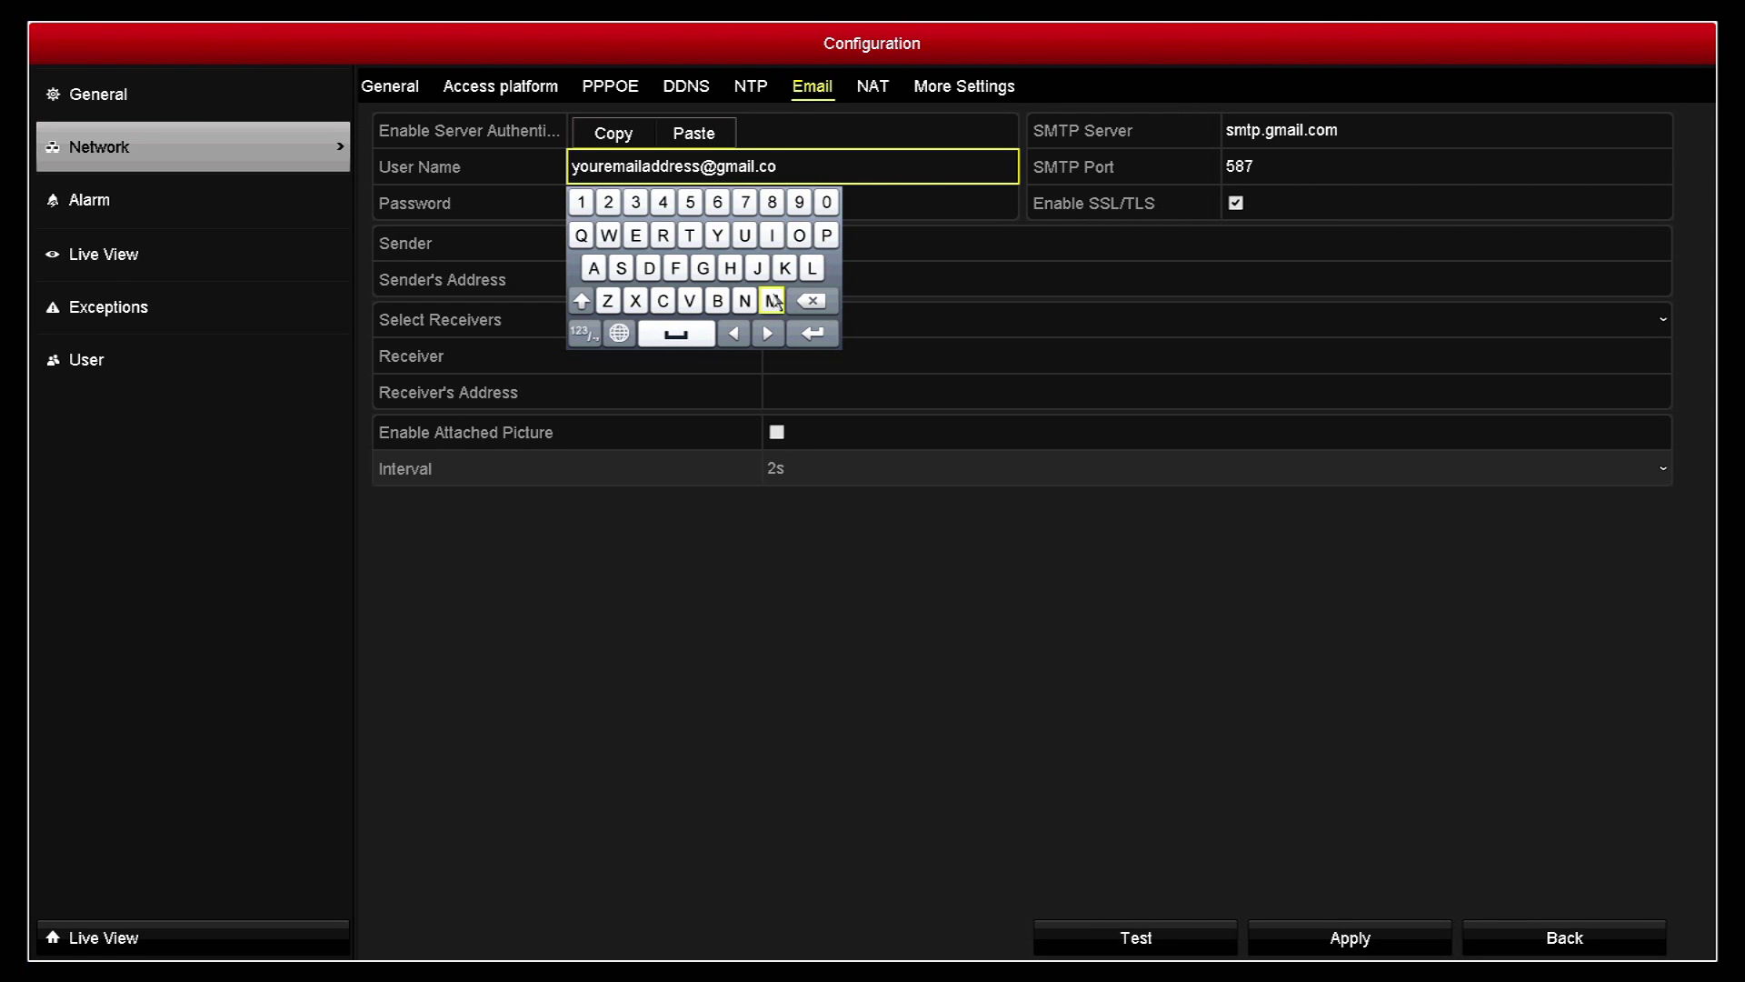
click(771, 301)
click(820, 335)
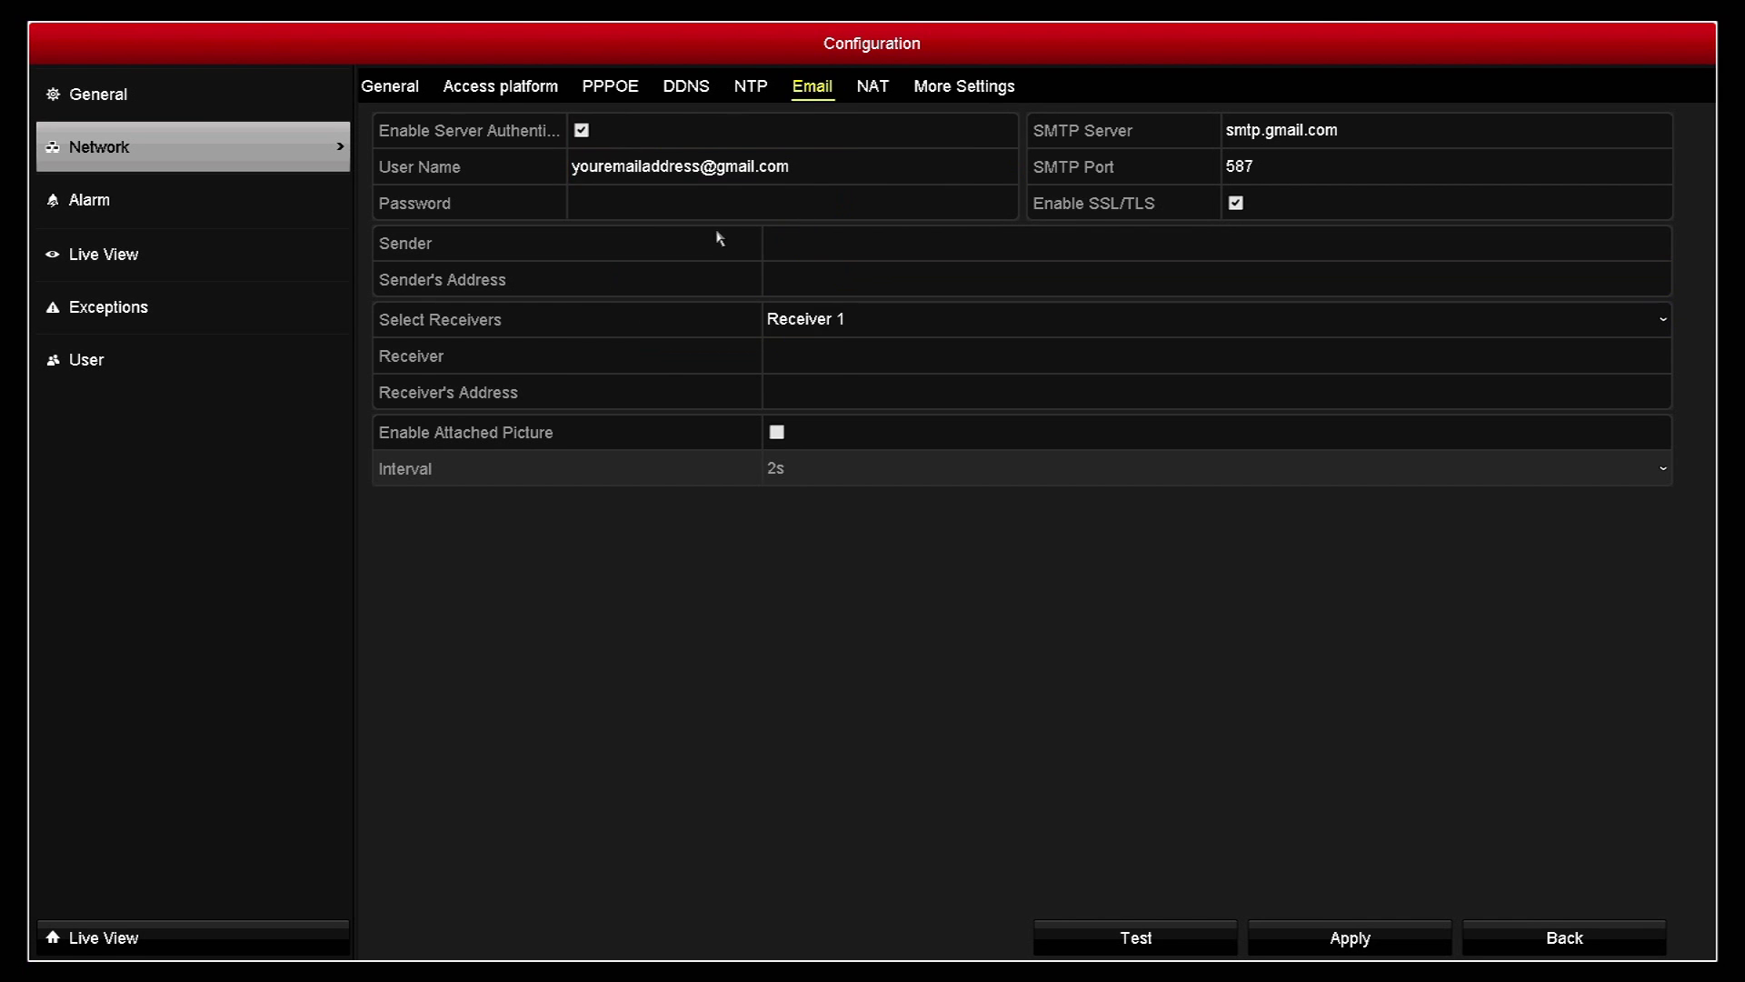
Step: Enter the account's app password in the Password field
click(713, 202)
click(580, 271)
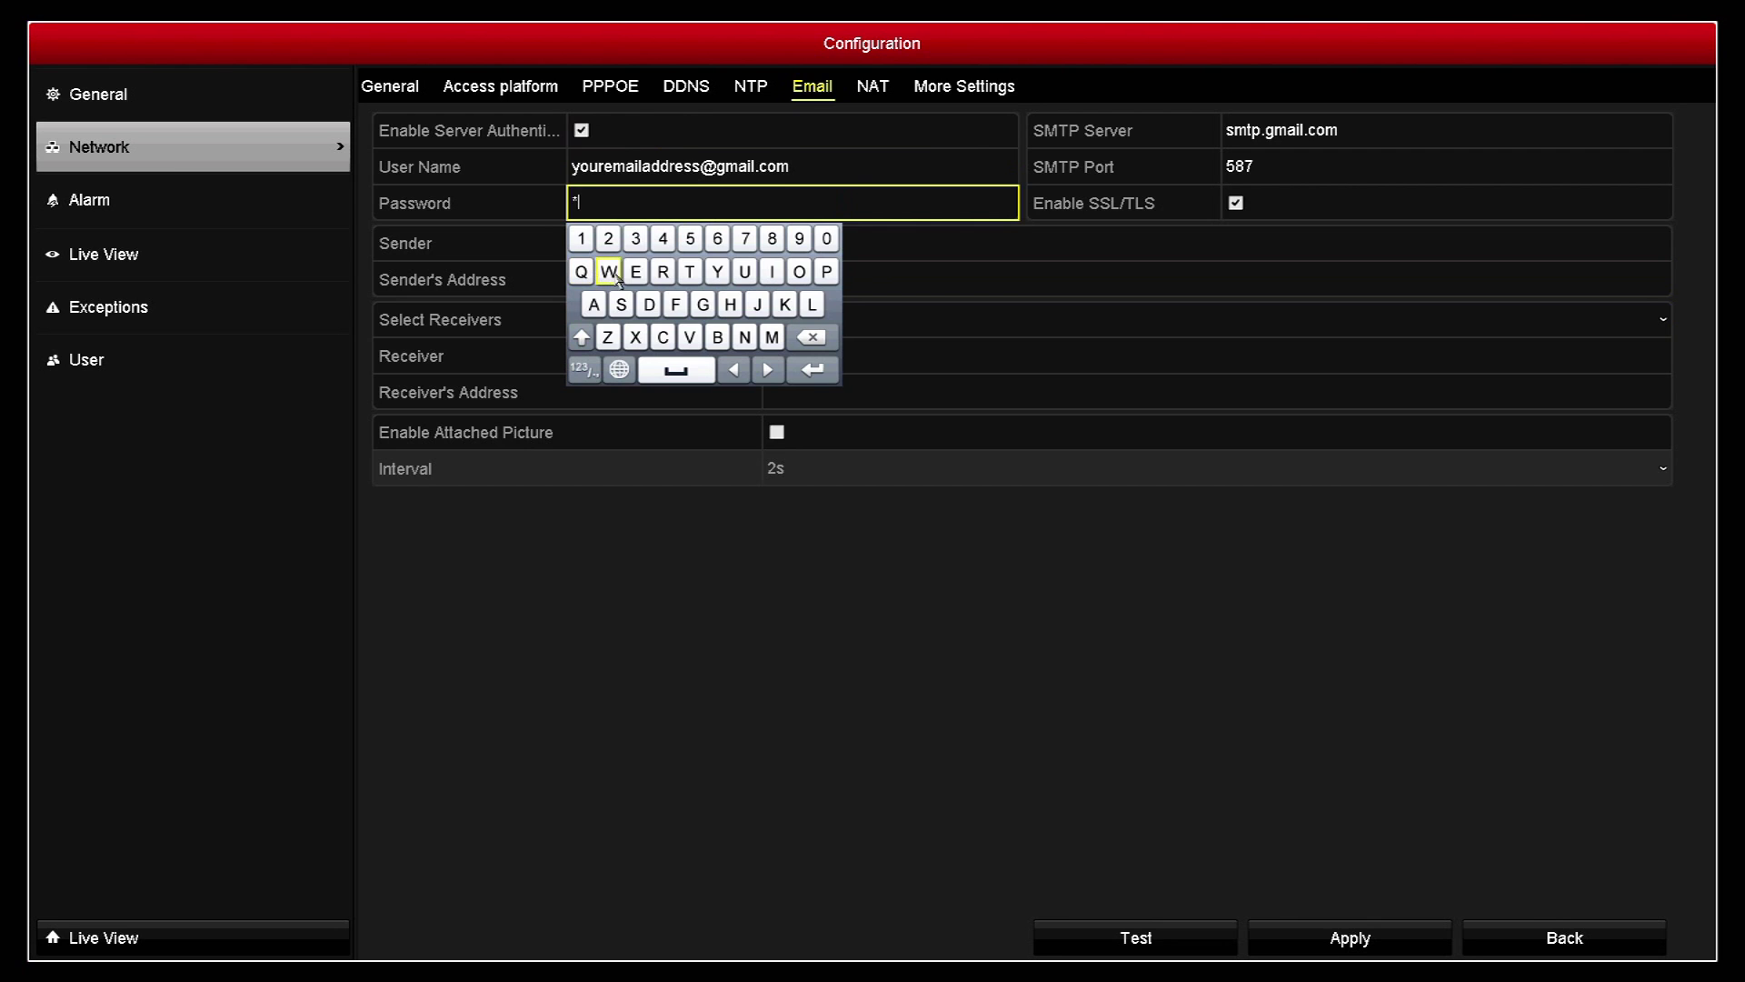
click(635, 271)
click(690, 272)
click(690, 271)
click(608, 238)
click(581, 238)
click(608, 238)
click(635, 238)
click(662, 239)
click(690, 238)
click(717, 238)
click(814, 369)
Step: Copy the Gmail user name into Sender and Sender's Address, and select Receiver 1
click(797, 167)
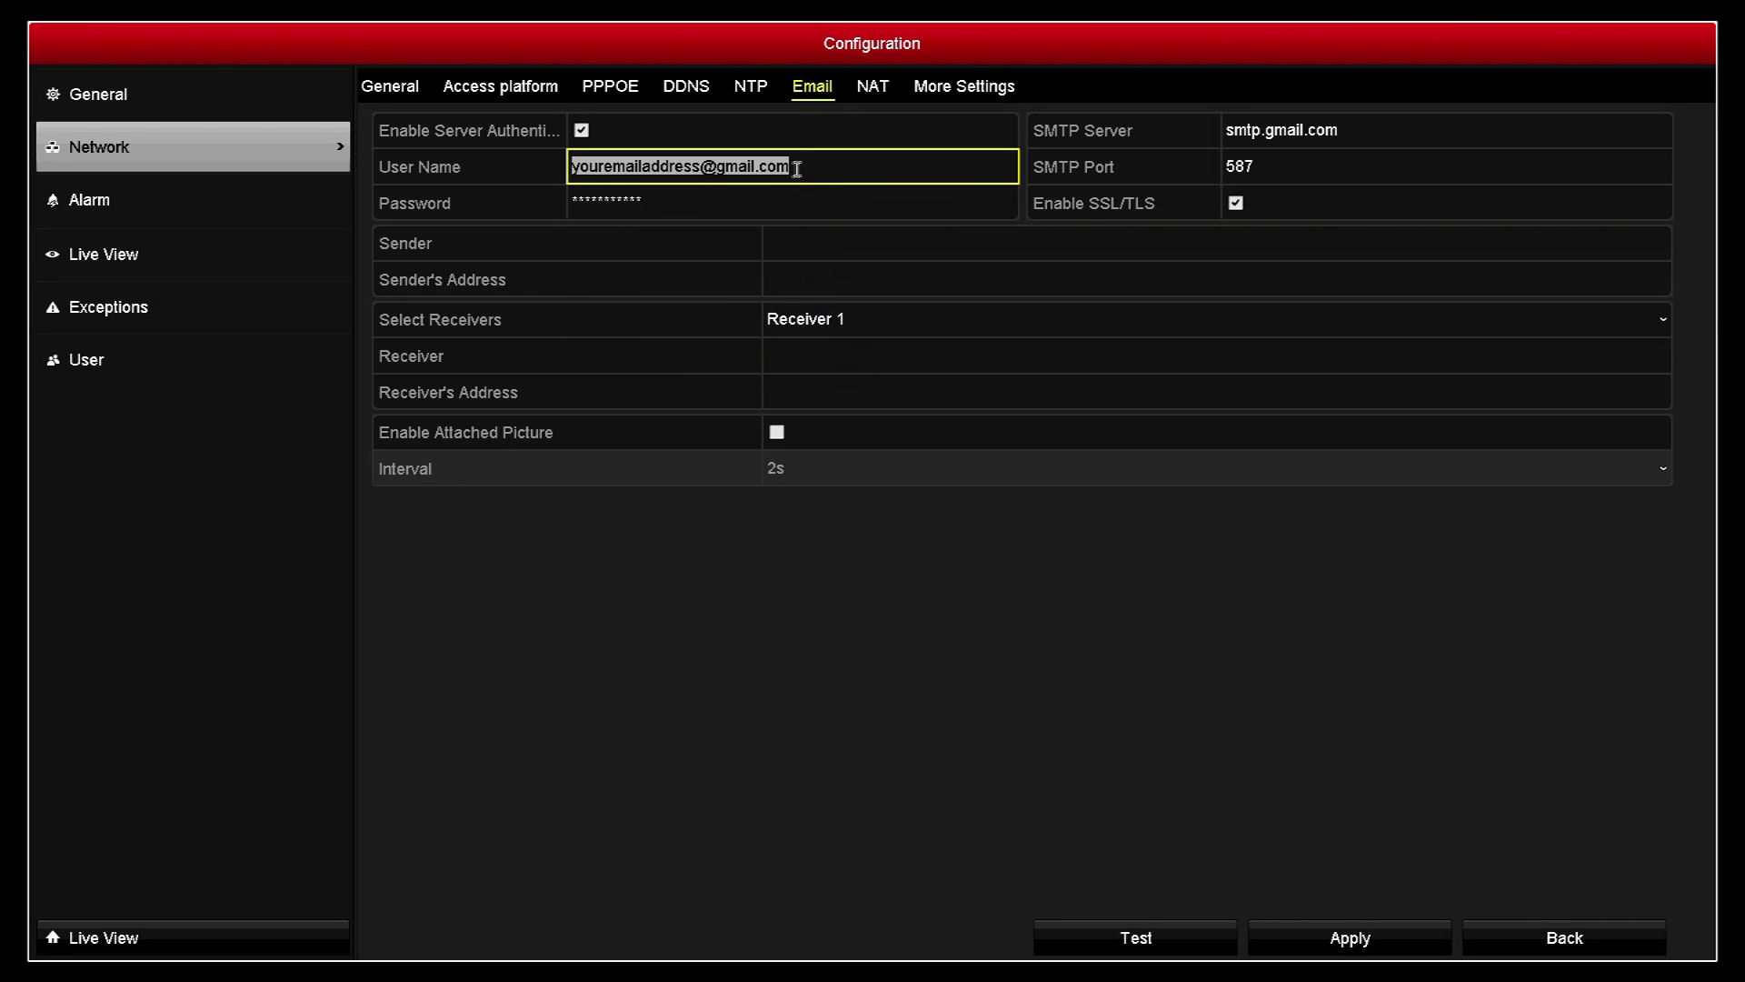
drag(821, 166, 571, 167)
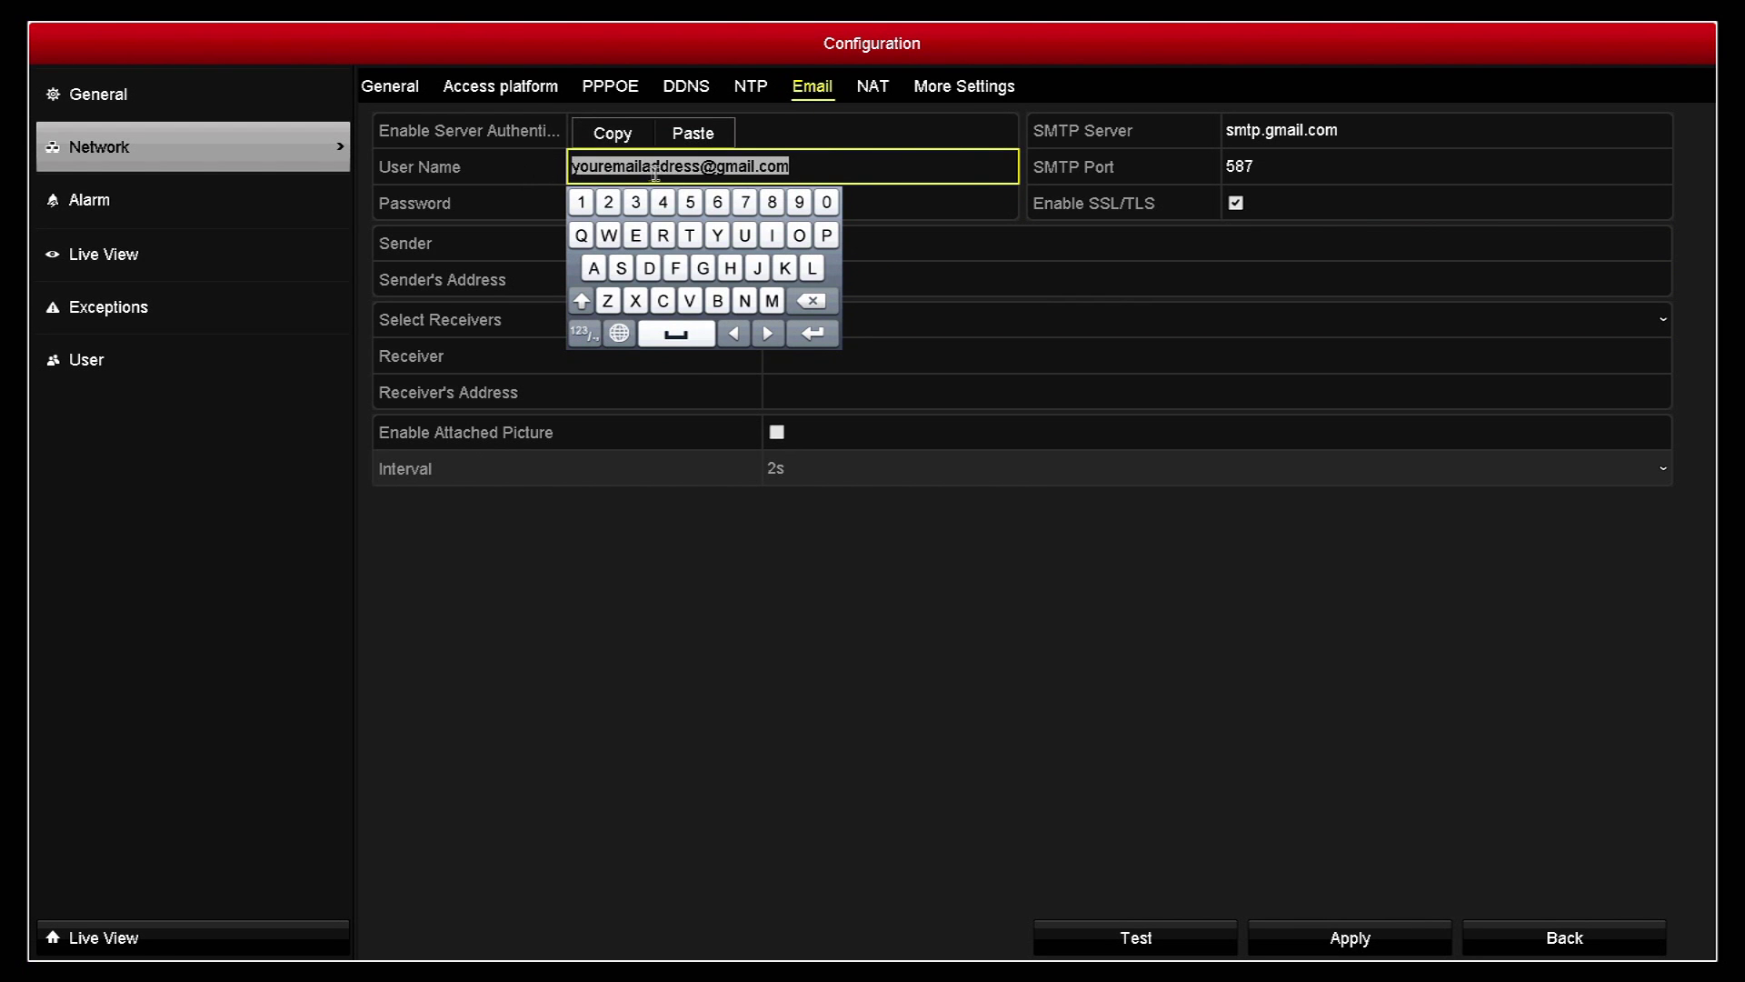
click(626, 136)
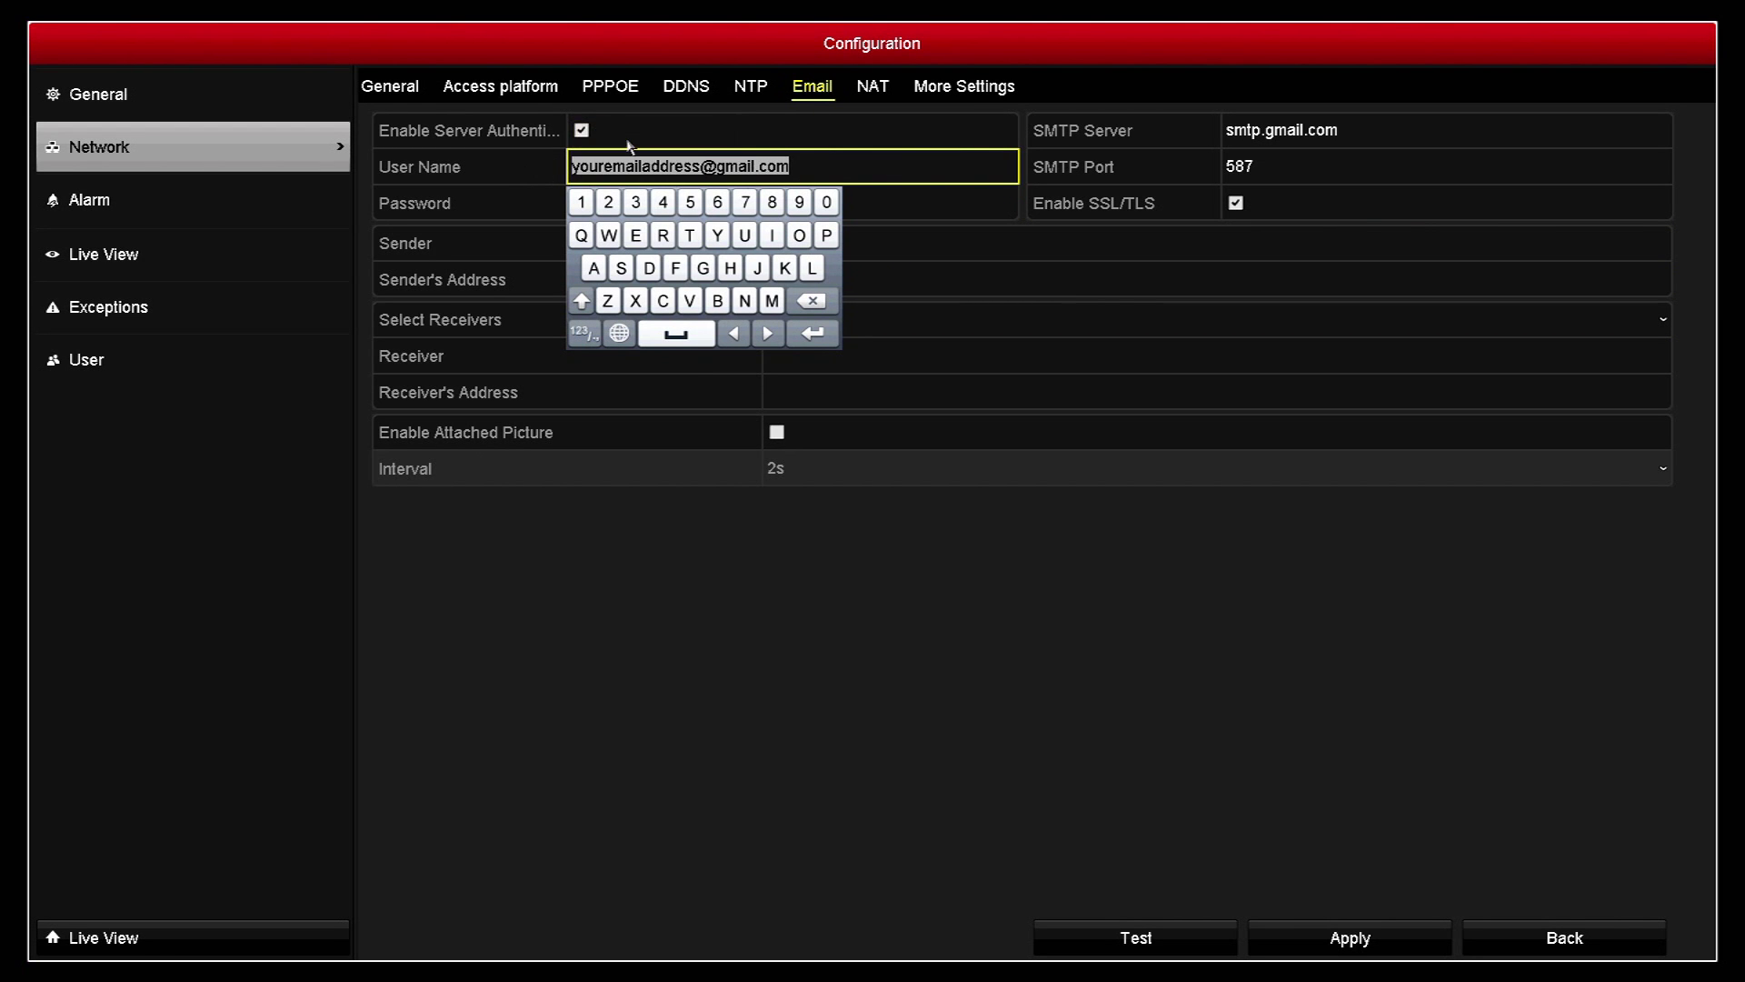
click(868, 268)
click(944, 249)
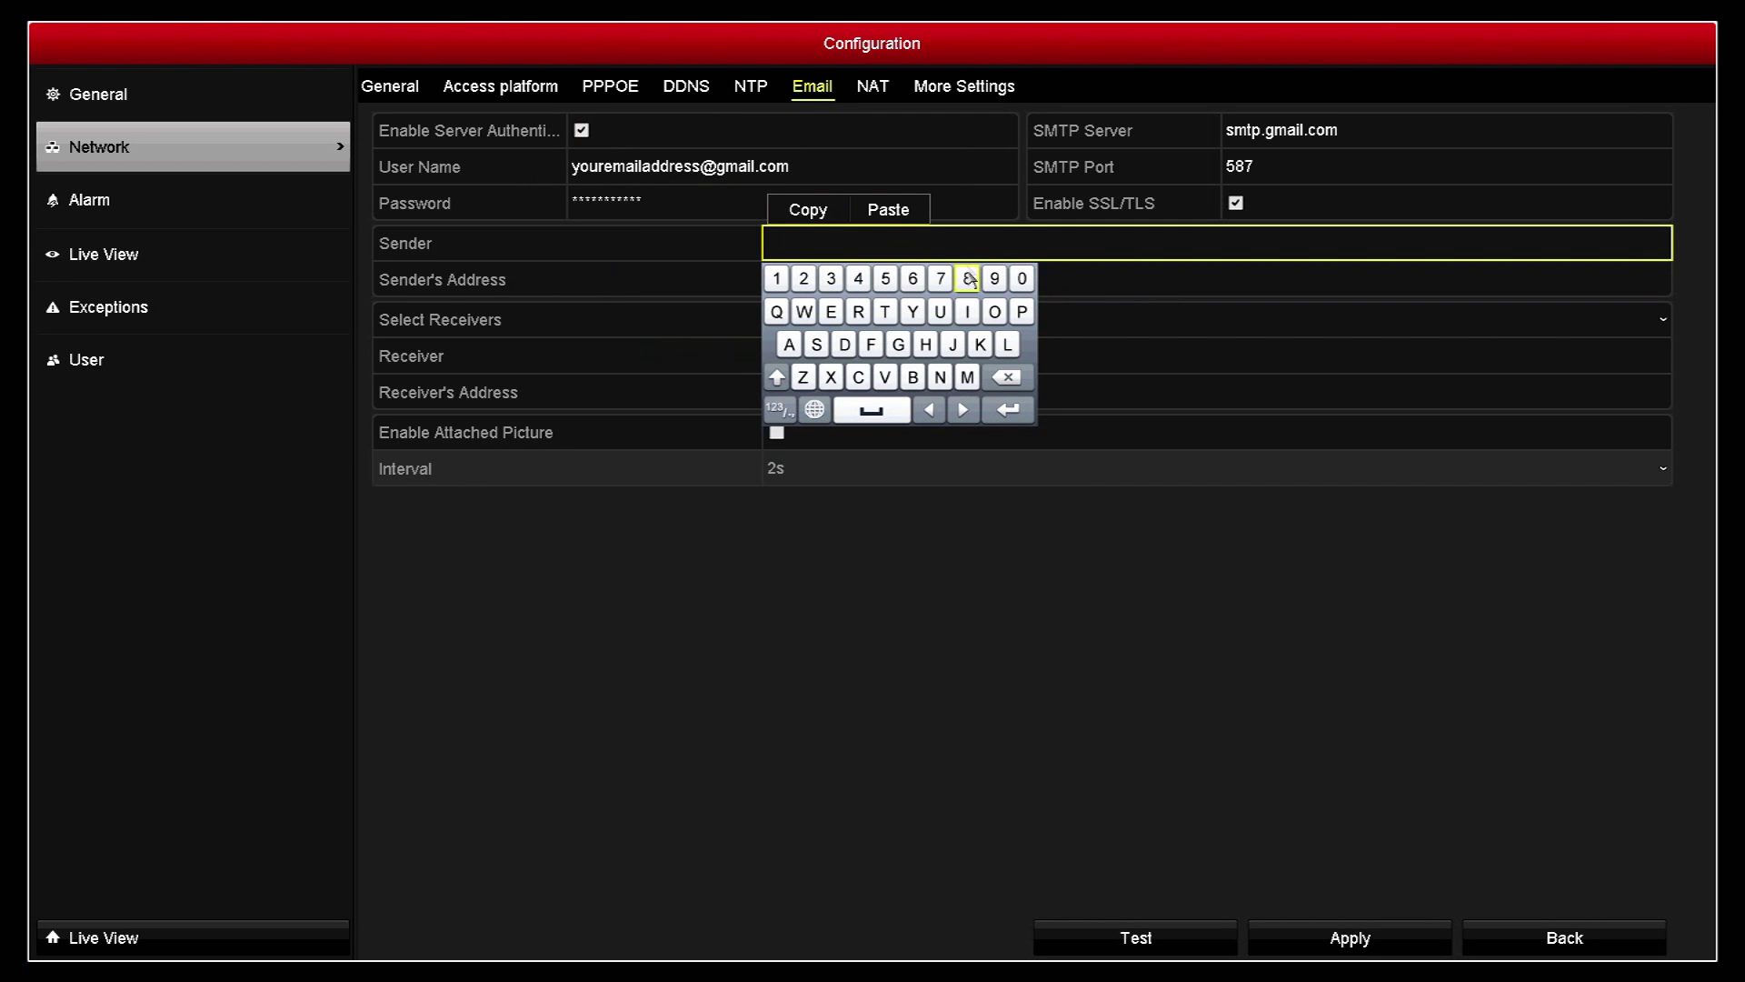
click(891, 216)
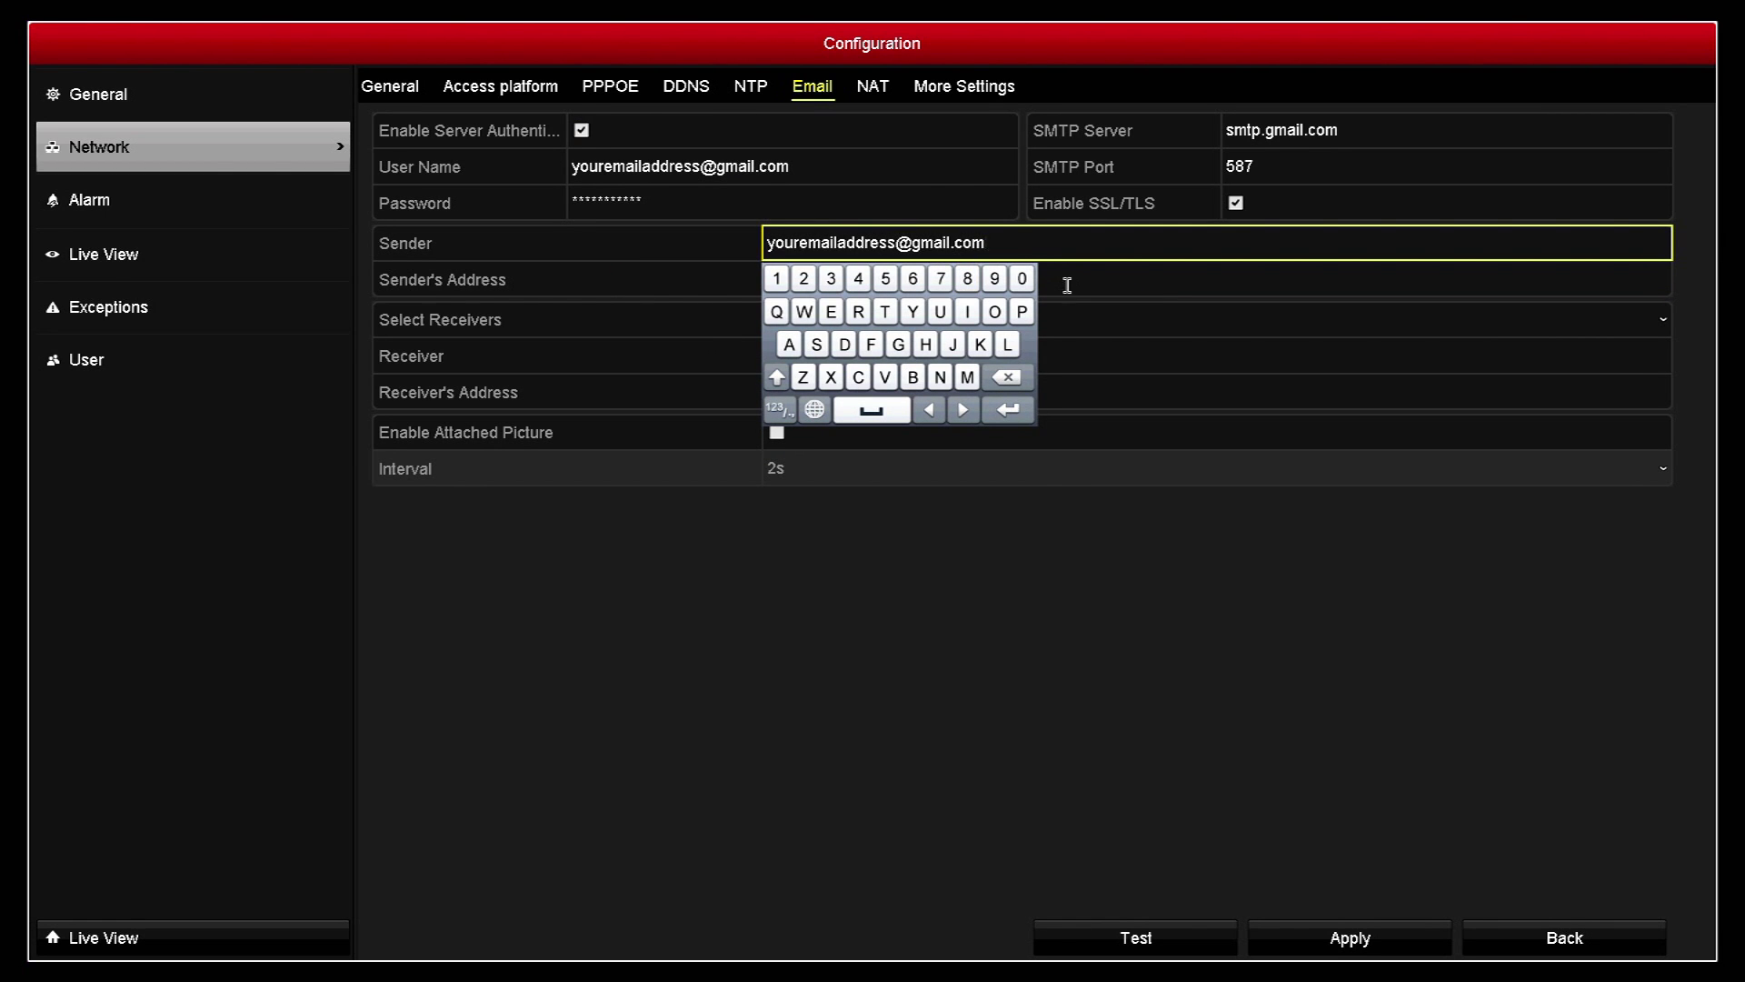
click(1067, 284)
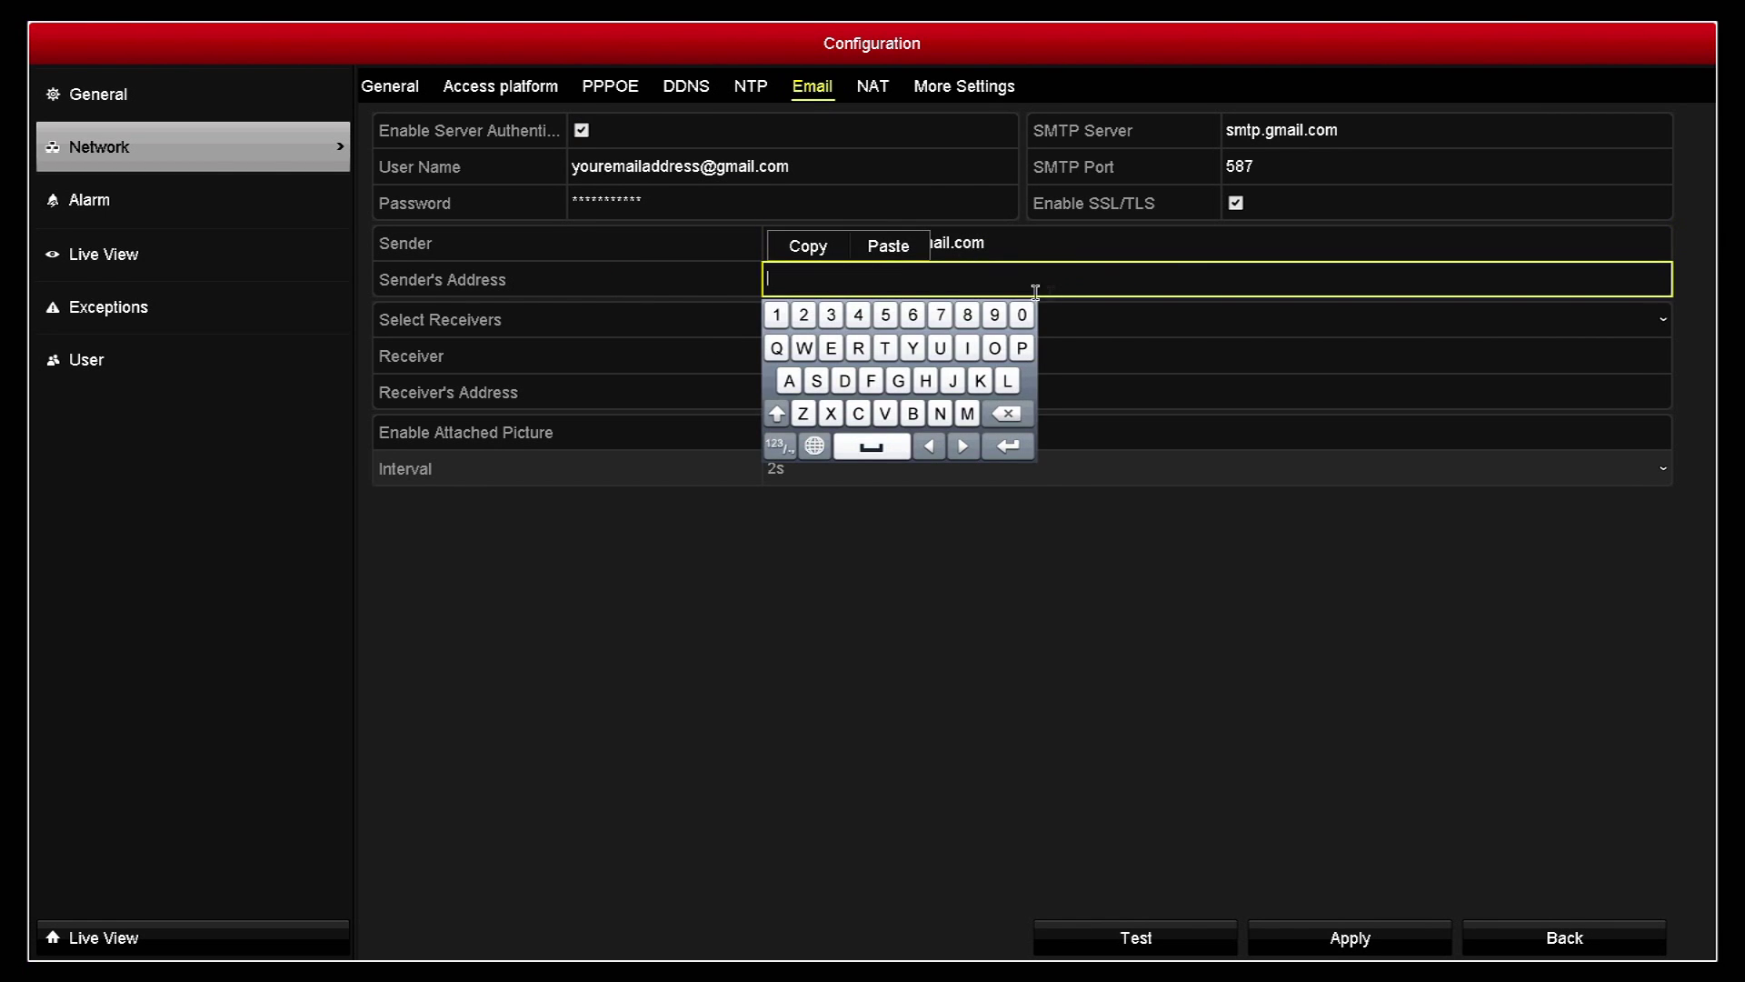
click(884, 247)
click(1081, 330)
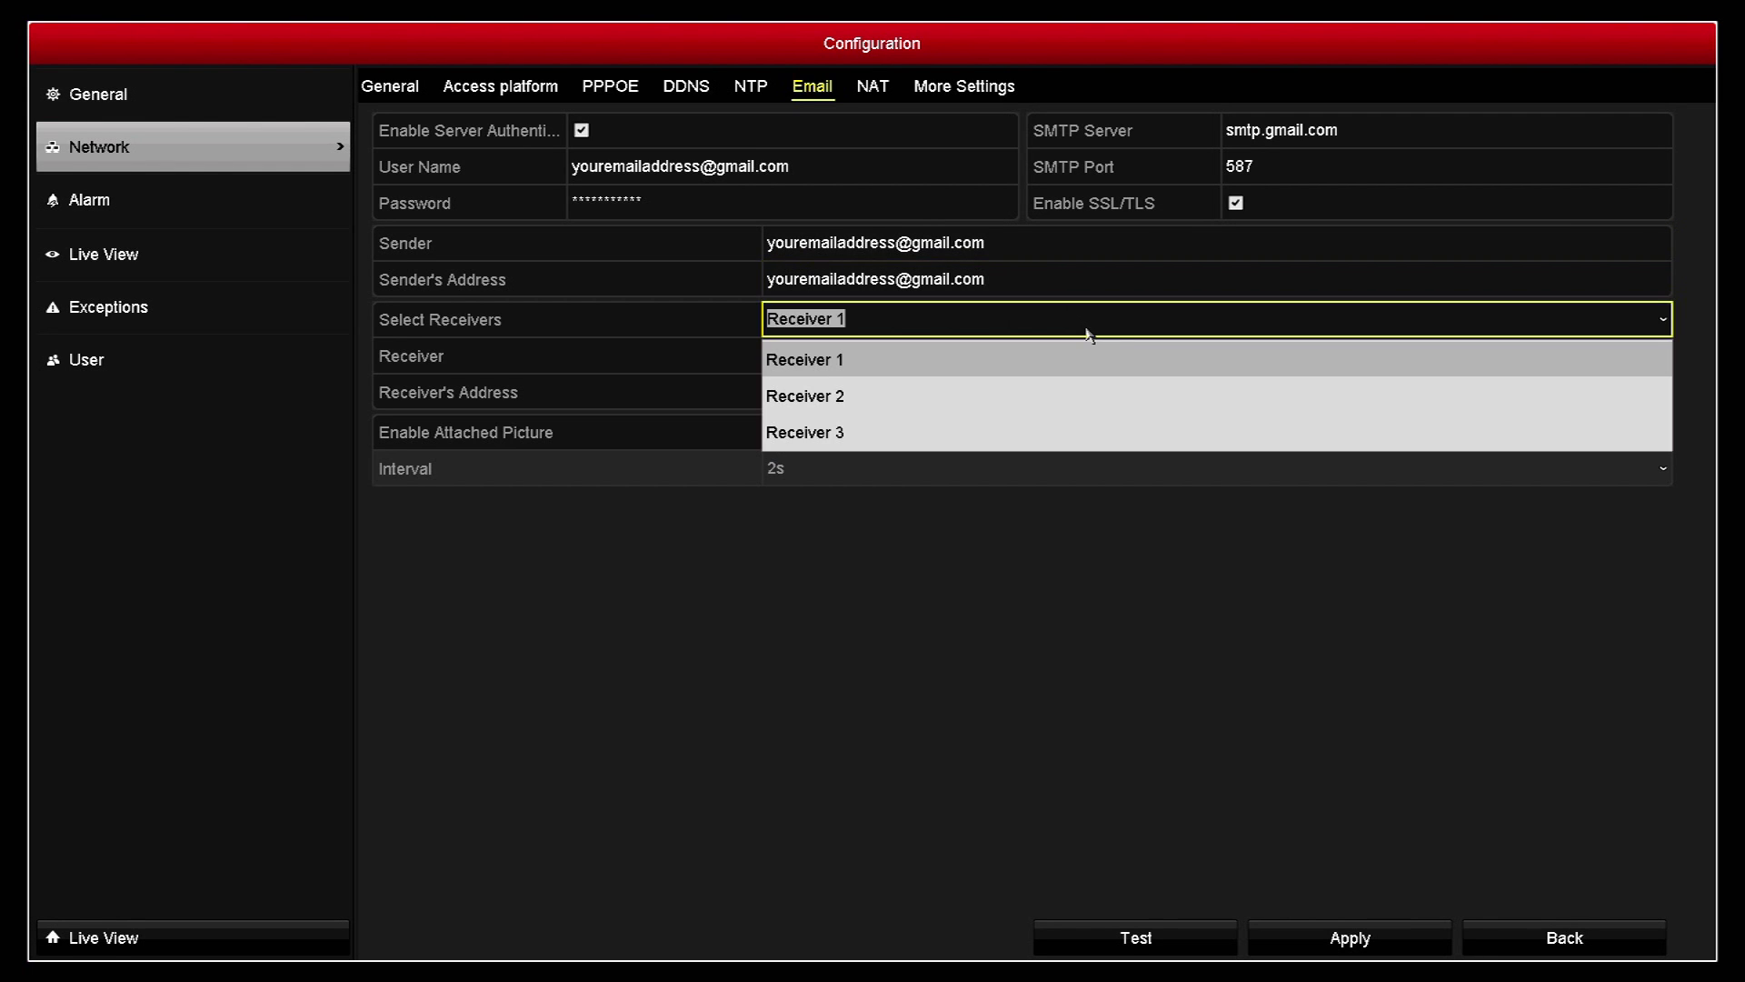
click(925, 356)
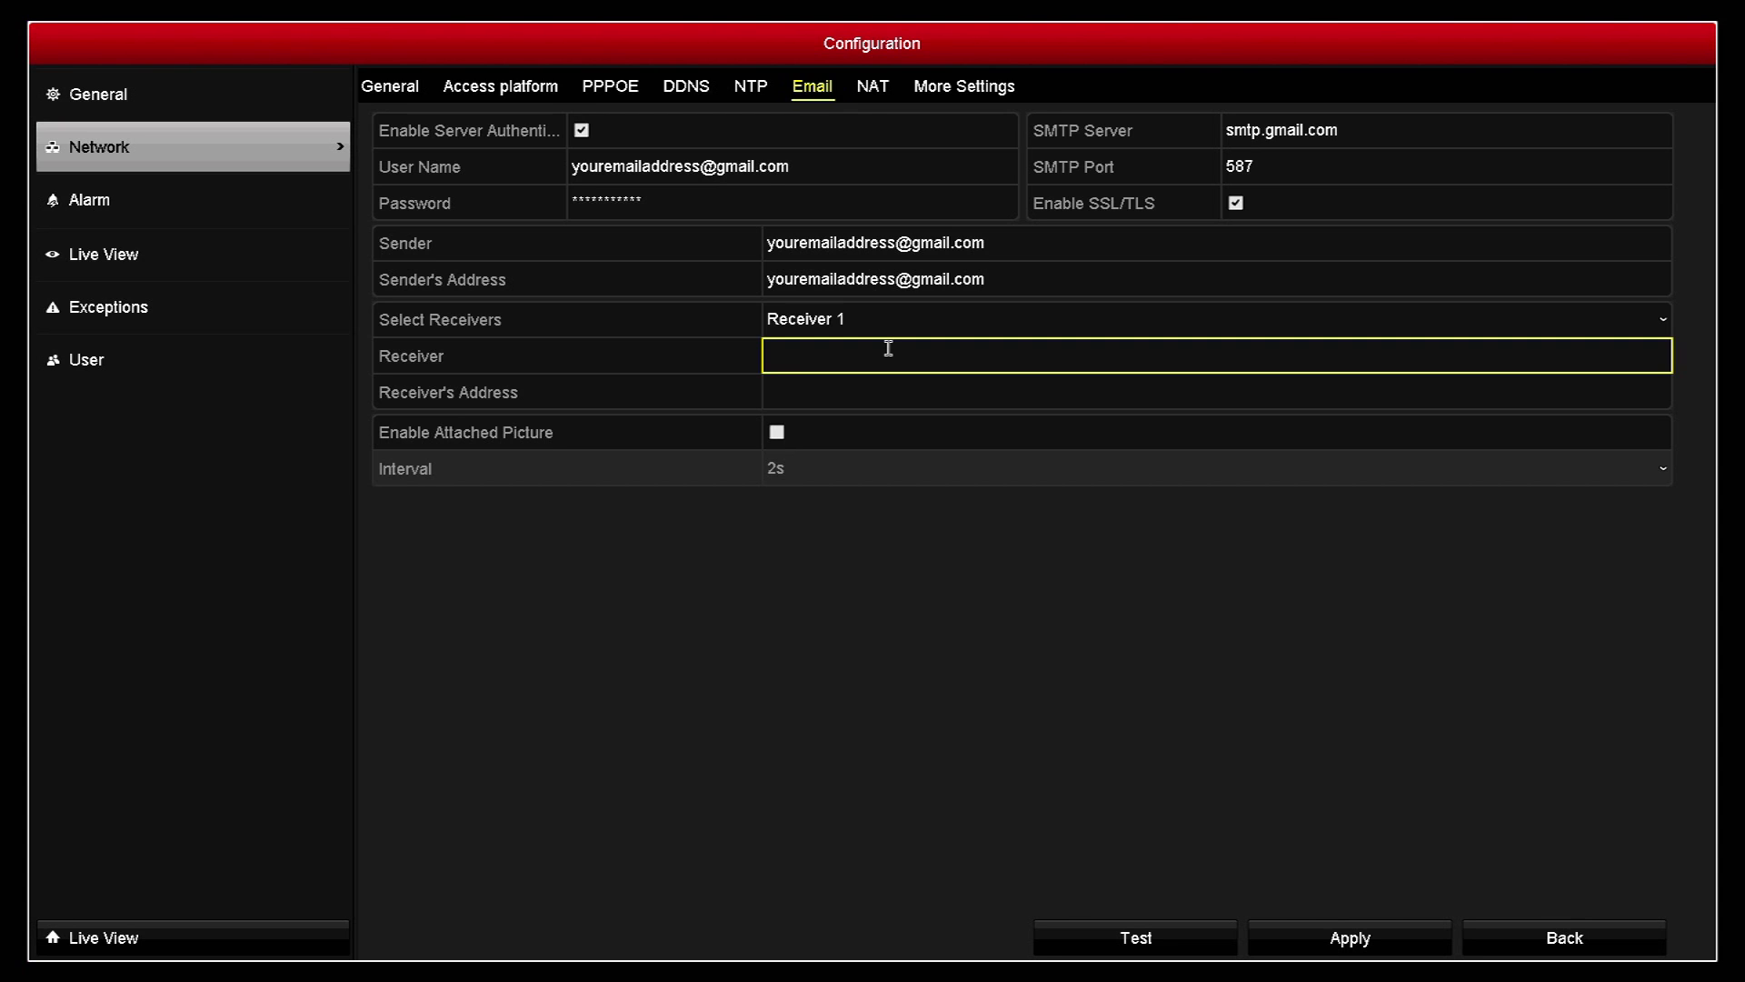
Step: Enter the name part of the Hotmail receiving address and the @ in Receiver
click(888, 343)
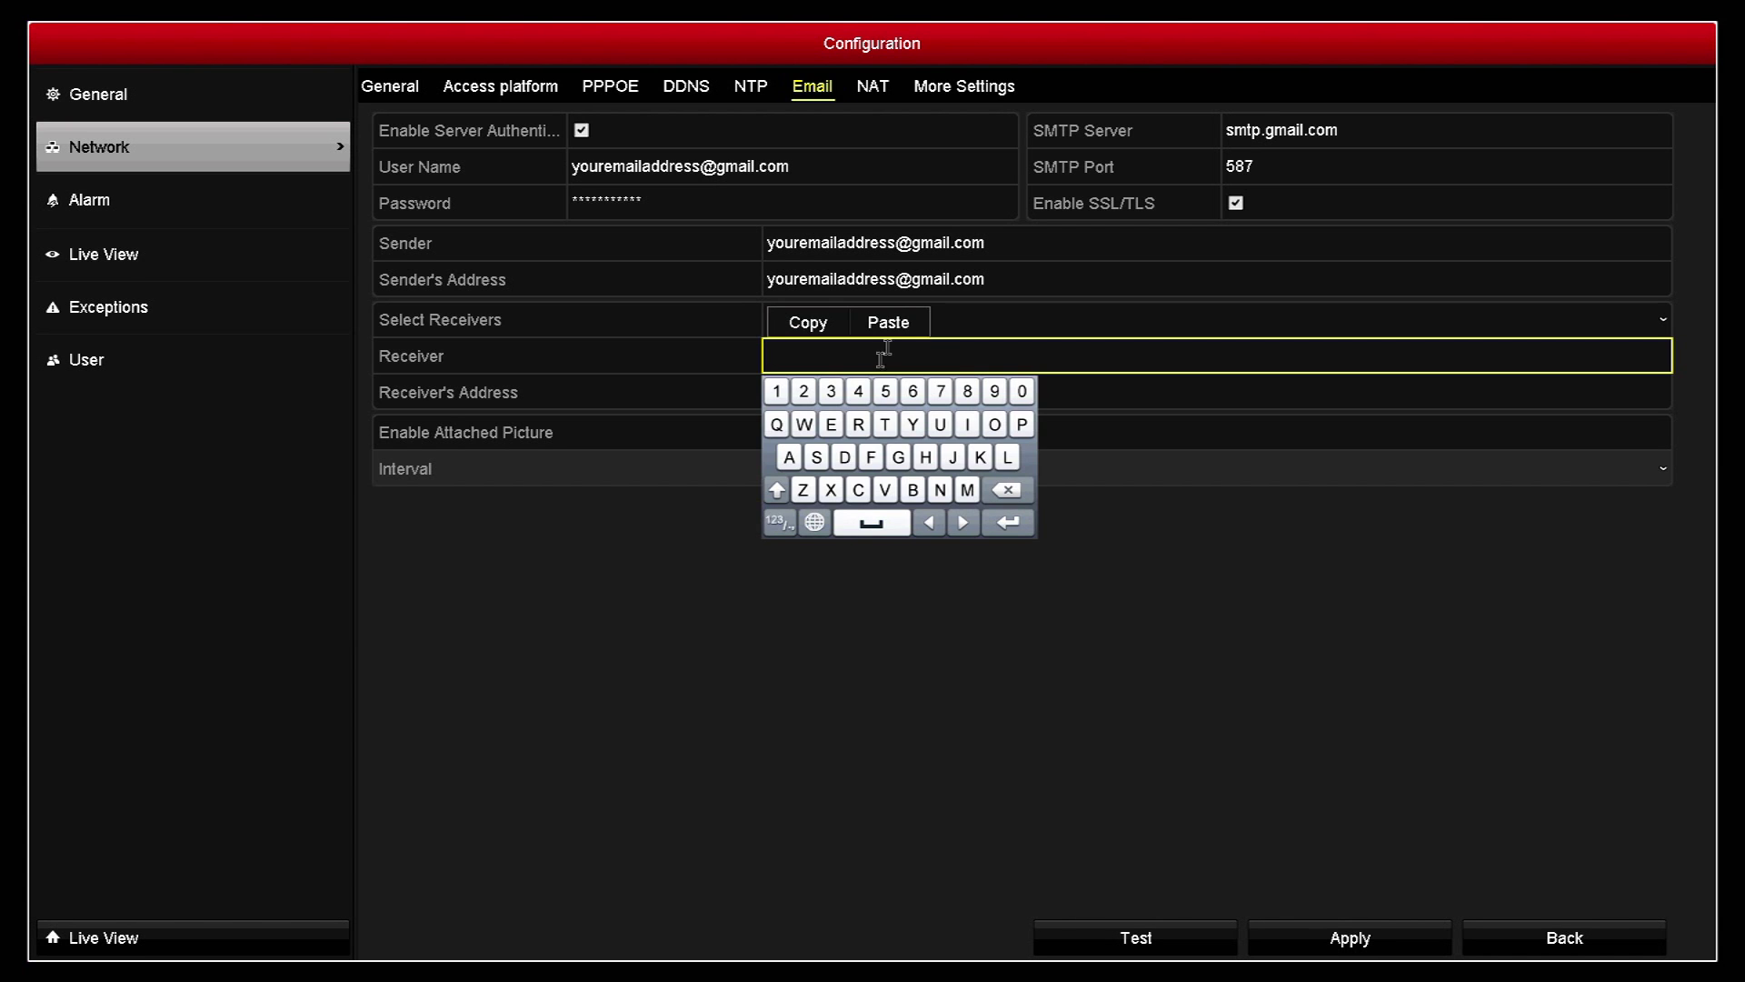
click(831, 424)
click(966, 491)
click(789, 457)
click(967, 425)
click(1005, 459)
click(886, 425)
click(995, 424)
click(858, 425)
click(830, 425)
click(858, 491)
click(831, 425)
click(967, 425)
click(885, 491)
click(831, 424)
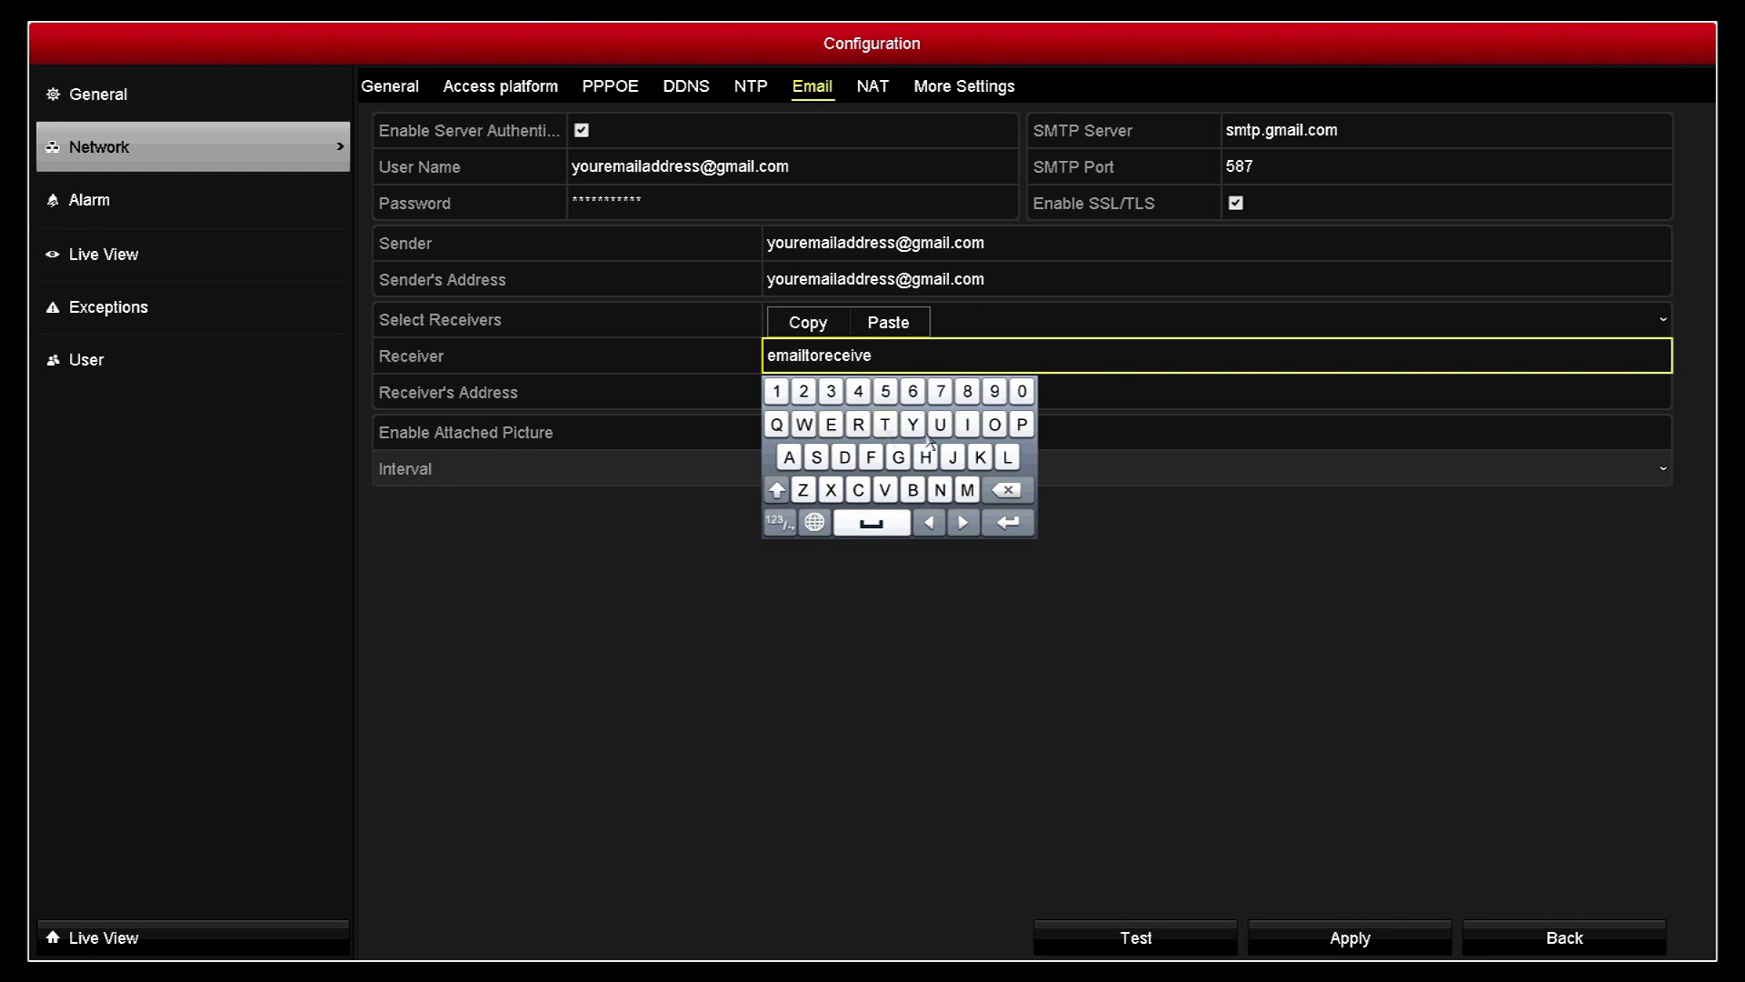
click(994, 425)
click(940, 491)
click(780, 522)
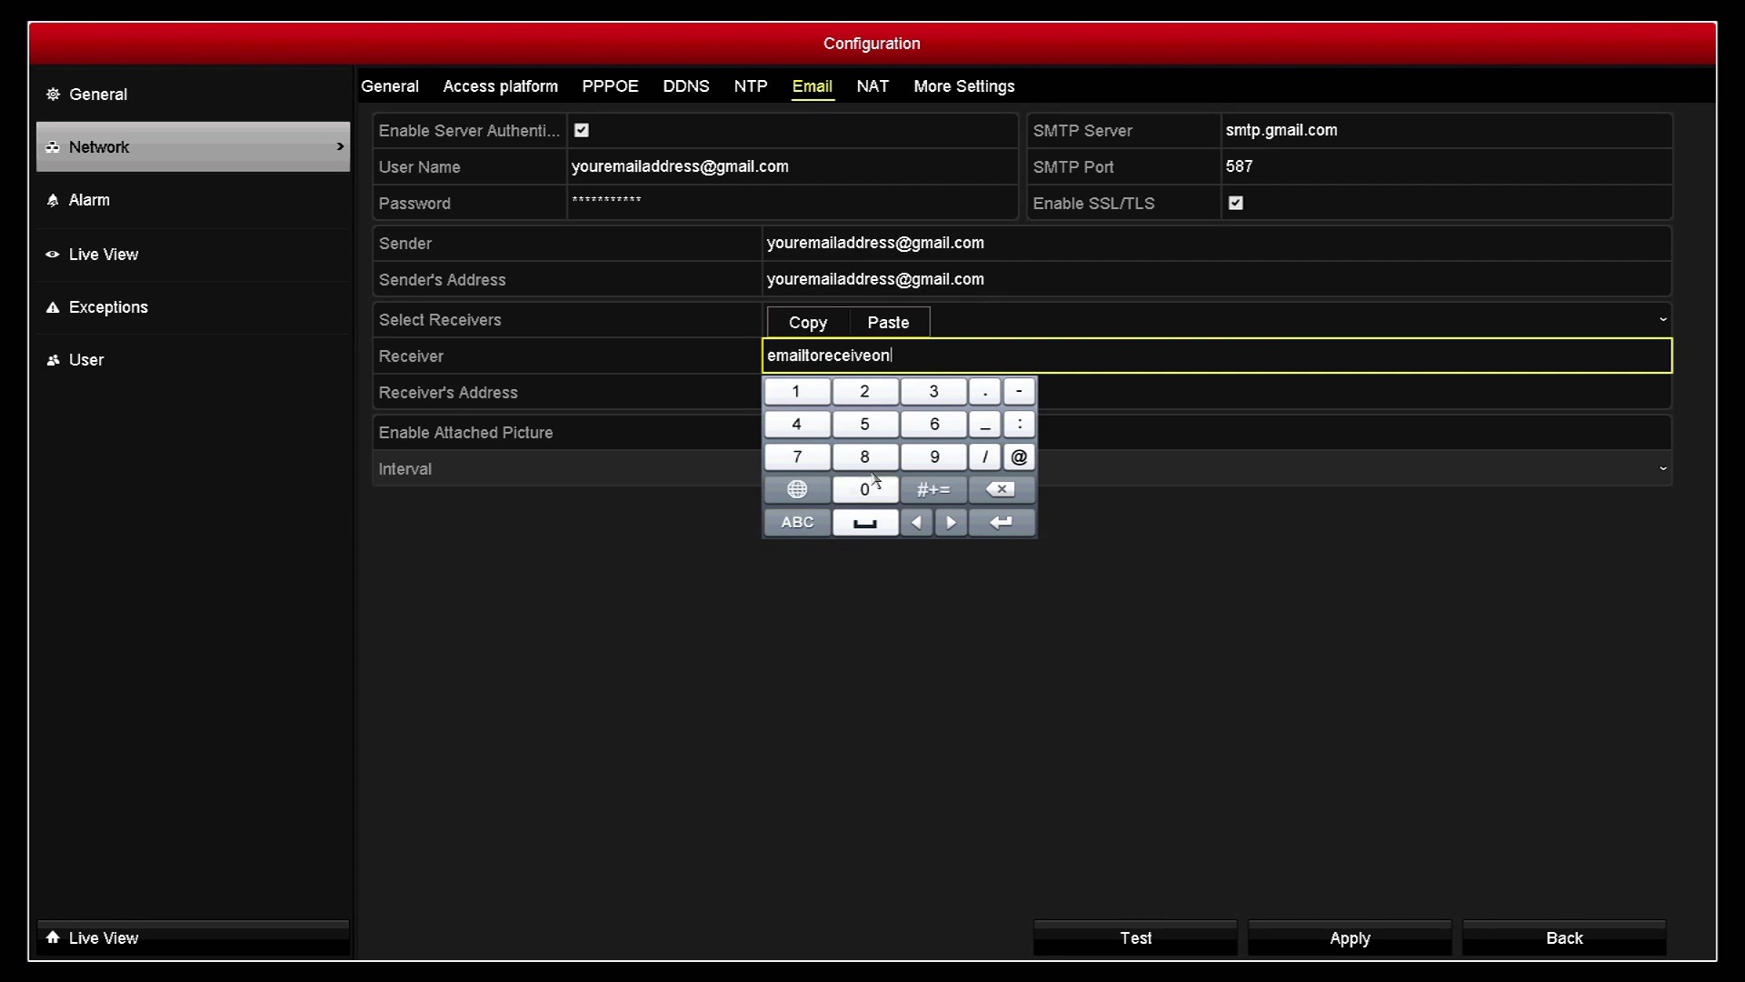
click(1019, 457)
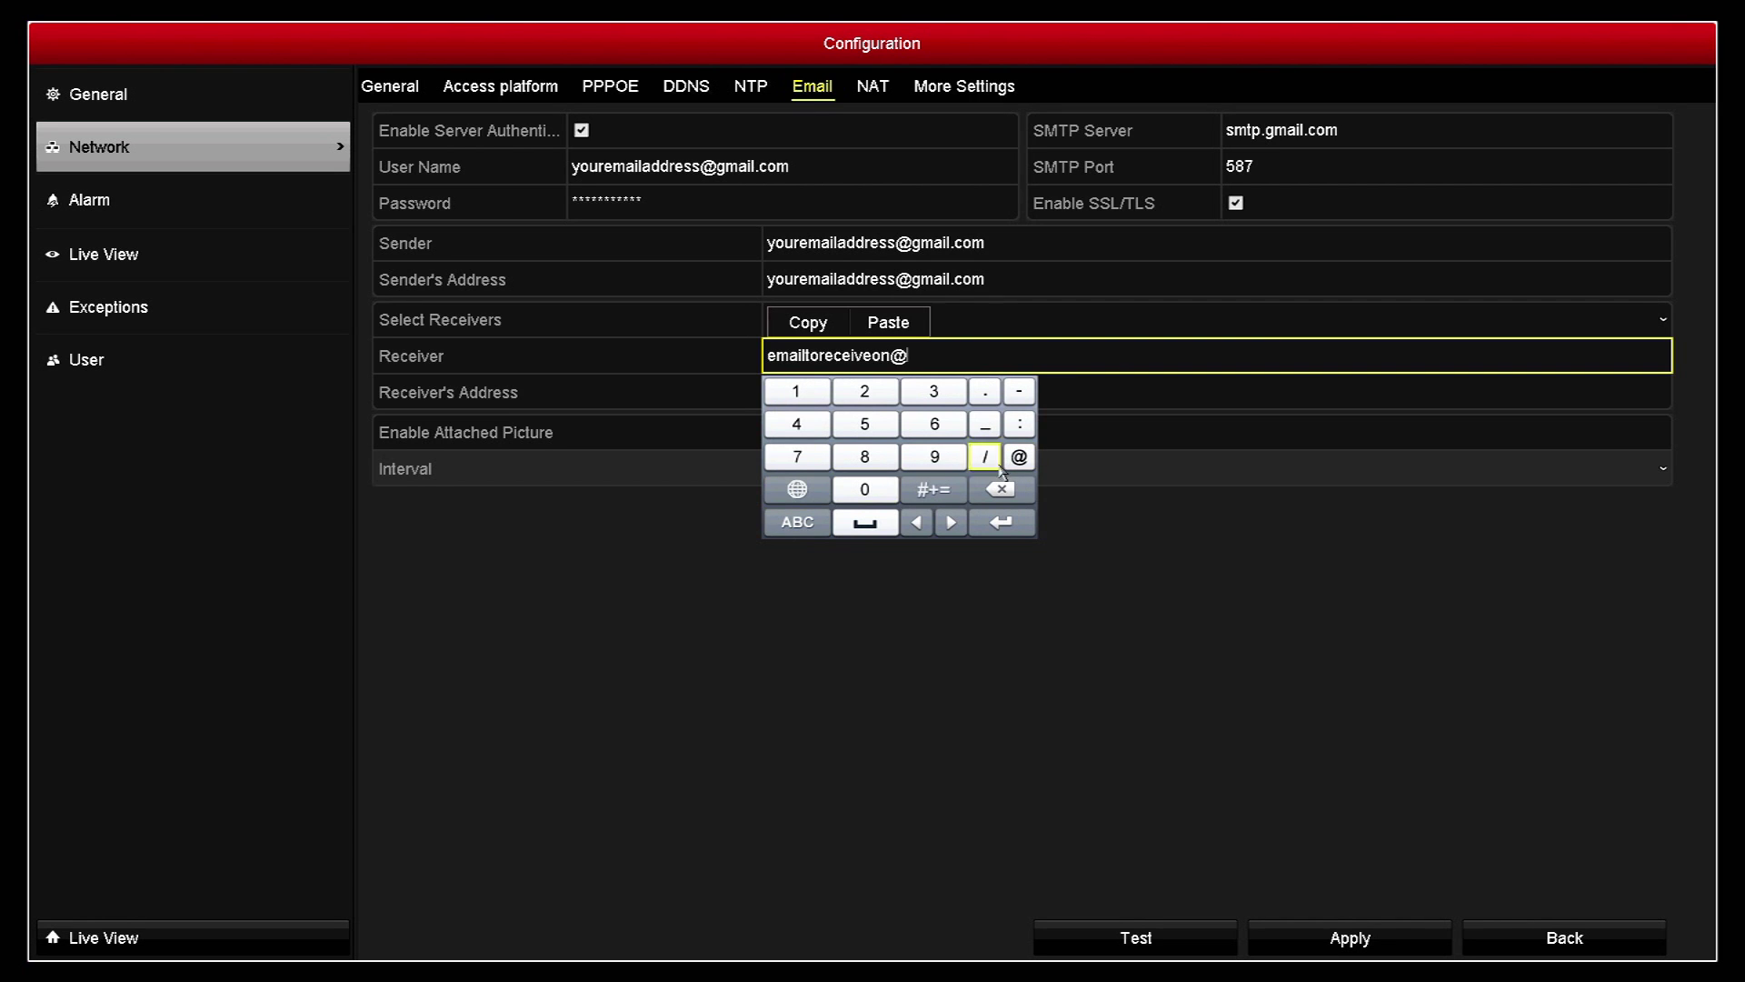
Step: Complete the address with the hotmail.com domain and commit it to Receiver
click(797, 523)
click(925, 457)
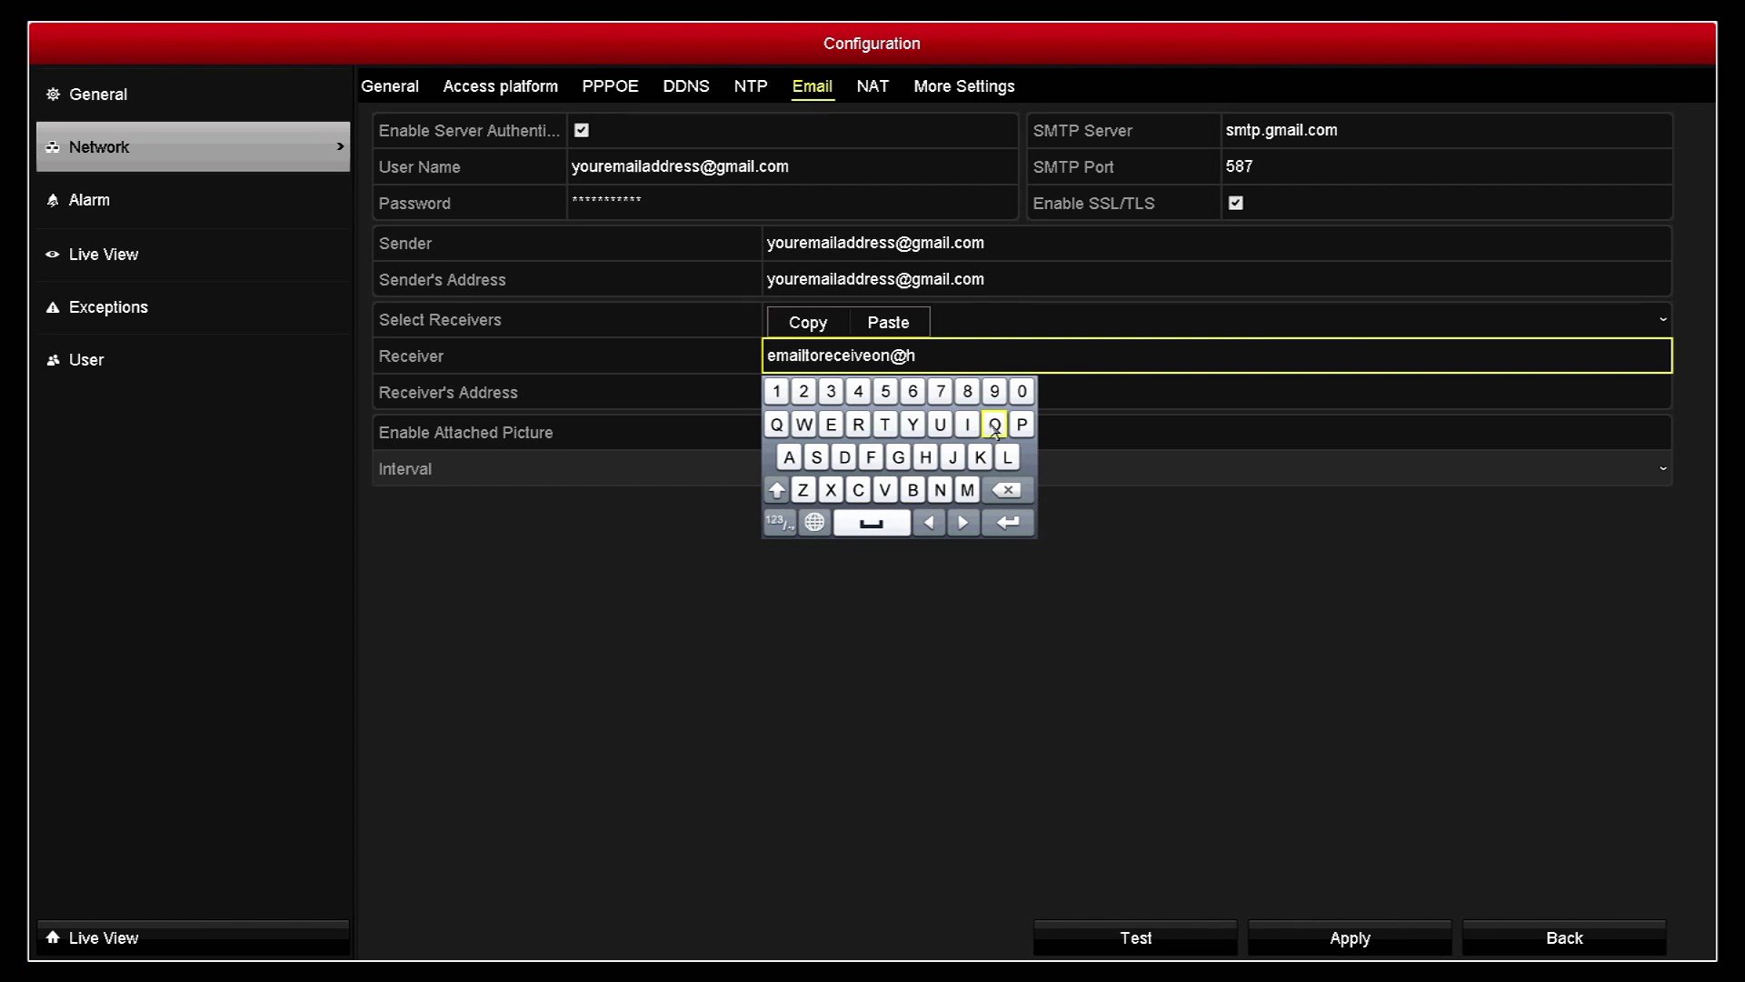
click(994, 424)
click(885, 424)
click(967, 490)
click(789, 457)
click(967, 425)
click(1007, 458)
click(779, 523)
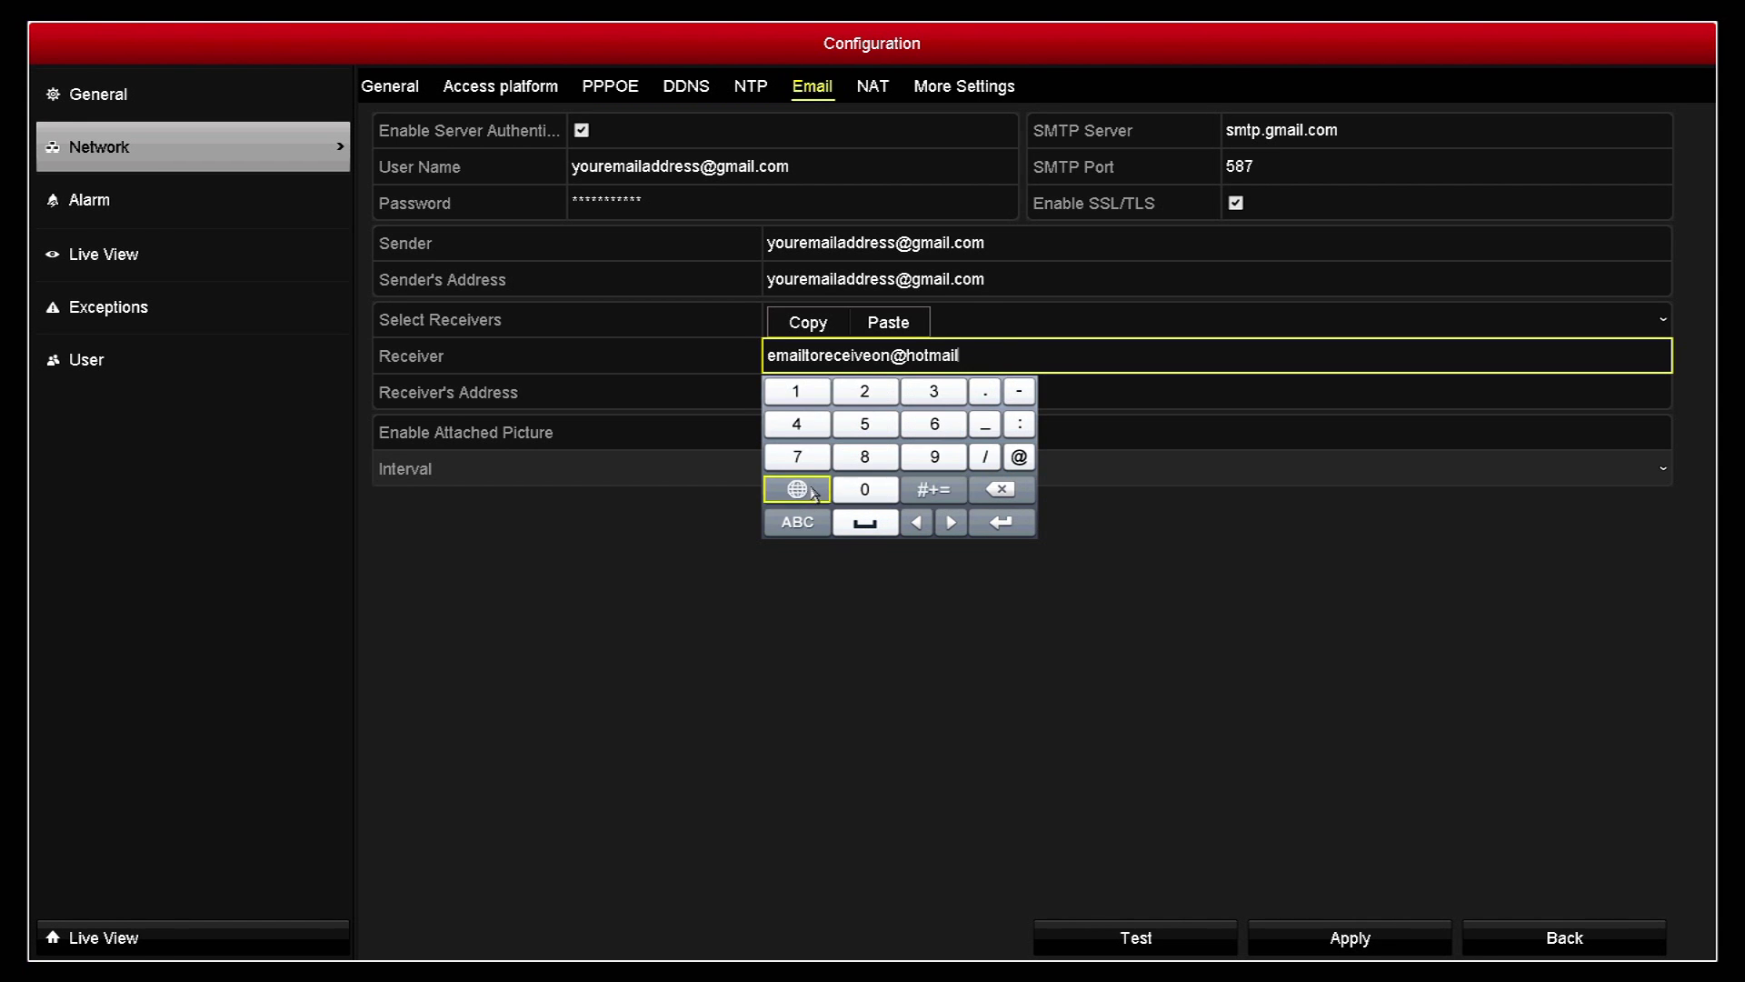
click(989, 391)
click(797, 523)
click(858, 490)
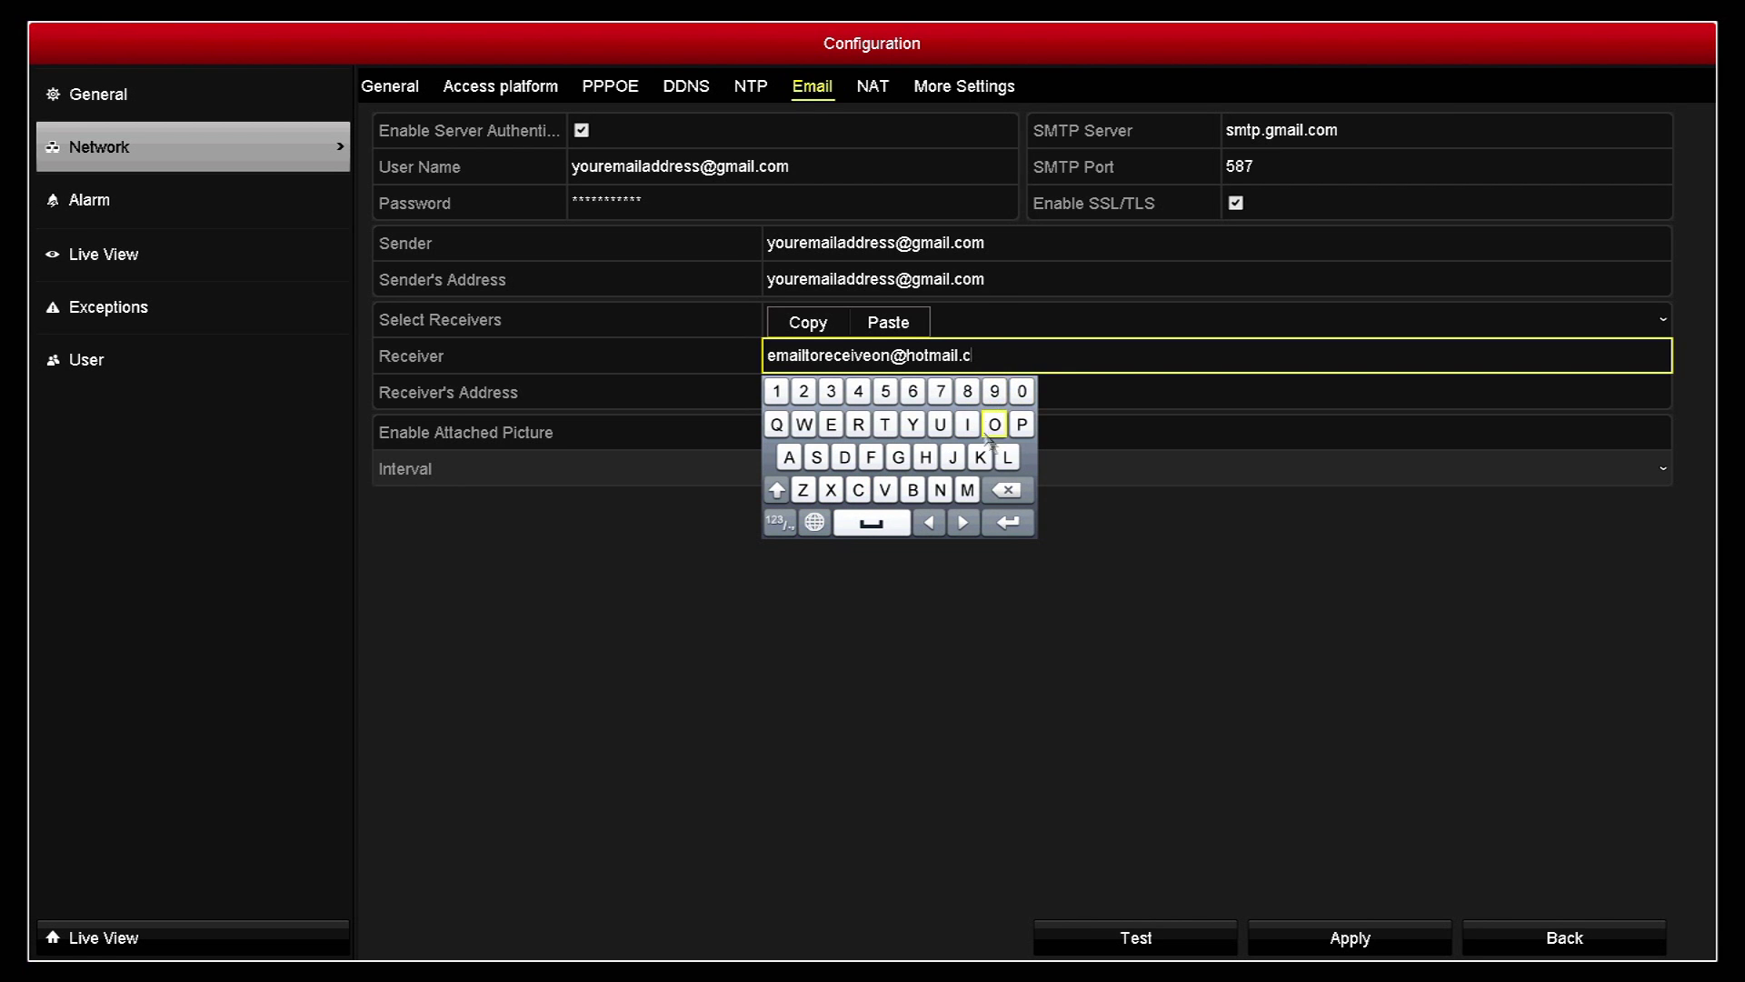
click(995, 425)
click(967, 490)
click(1009, 522)
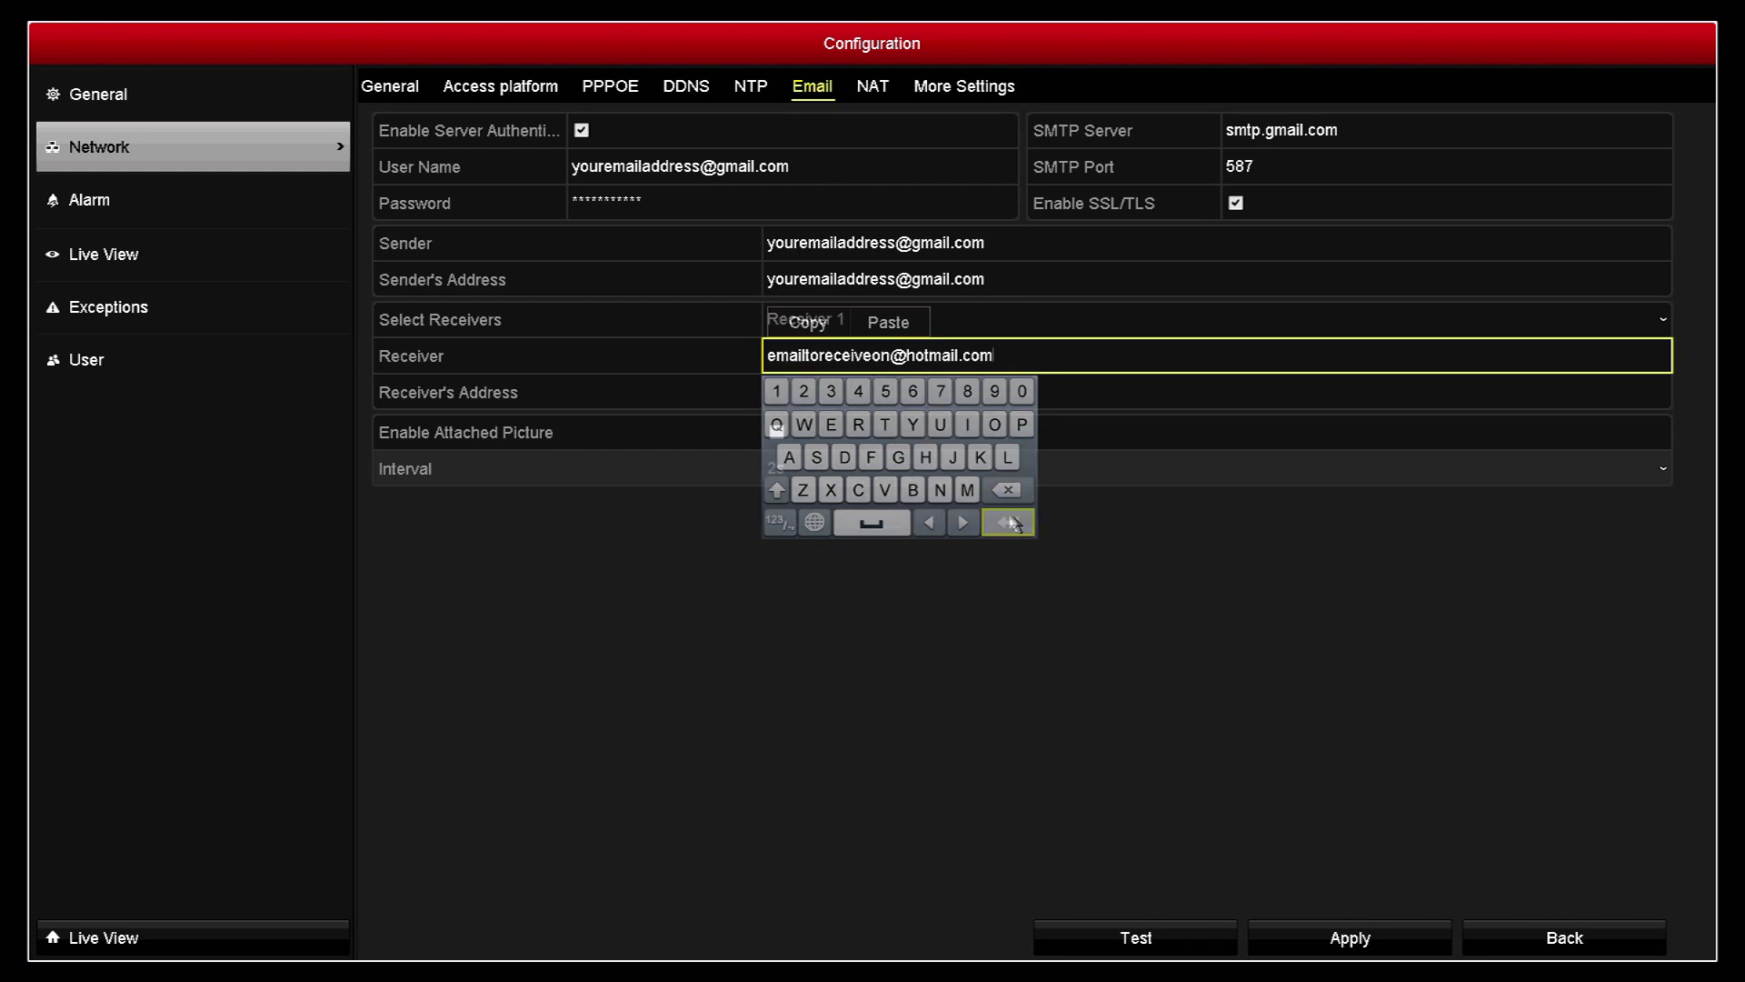
Step: Copy the Receiver address and paste it into Receiver's Address
click(1008, 357)
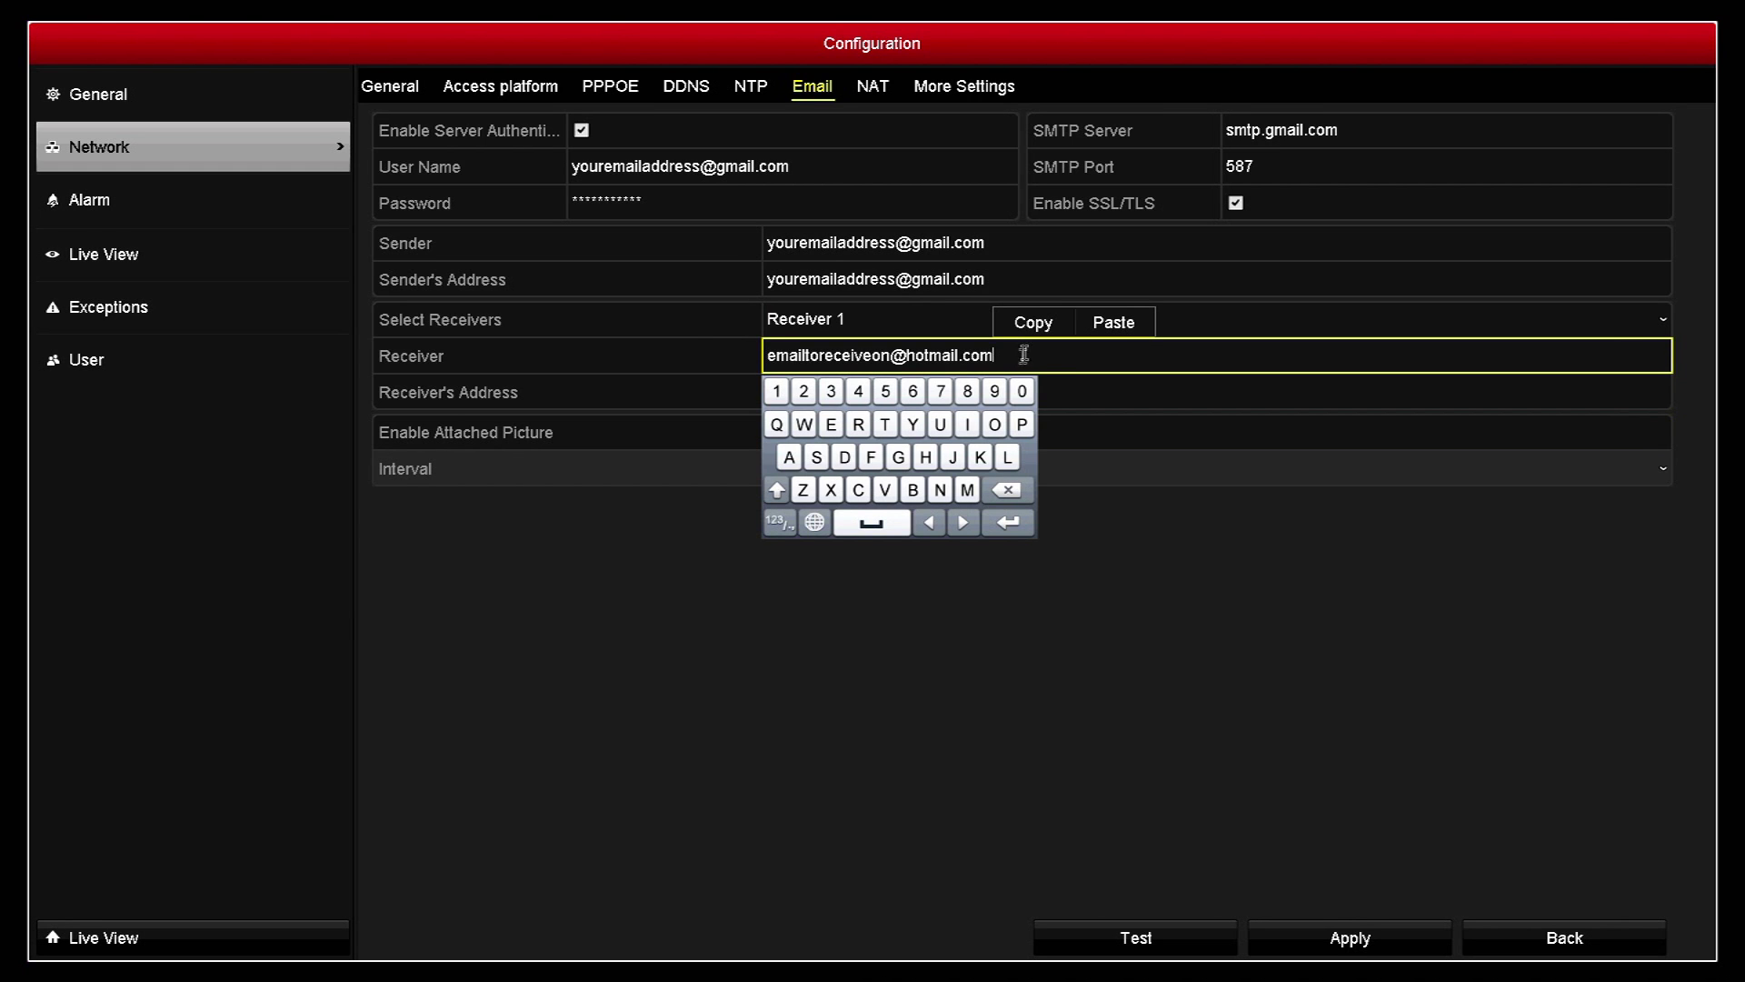
drag(1008, 357, 721, 359)
click(808, 322)
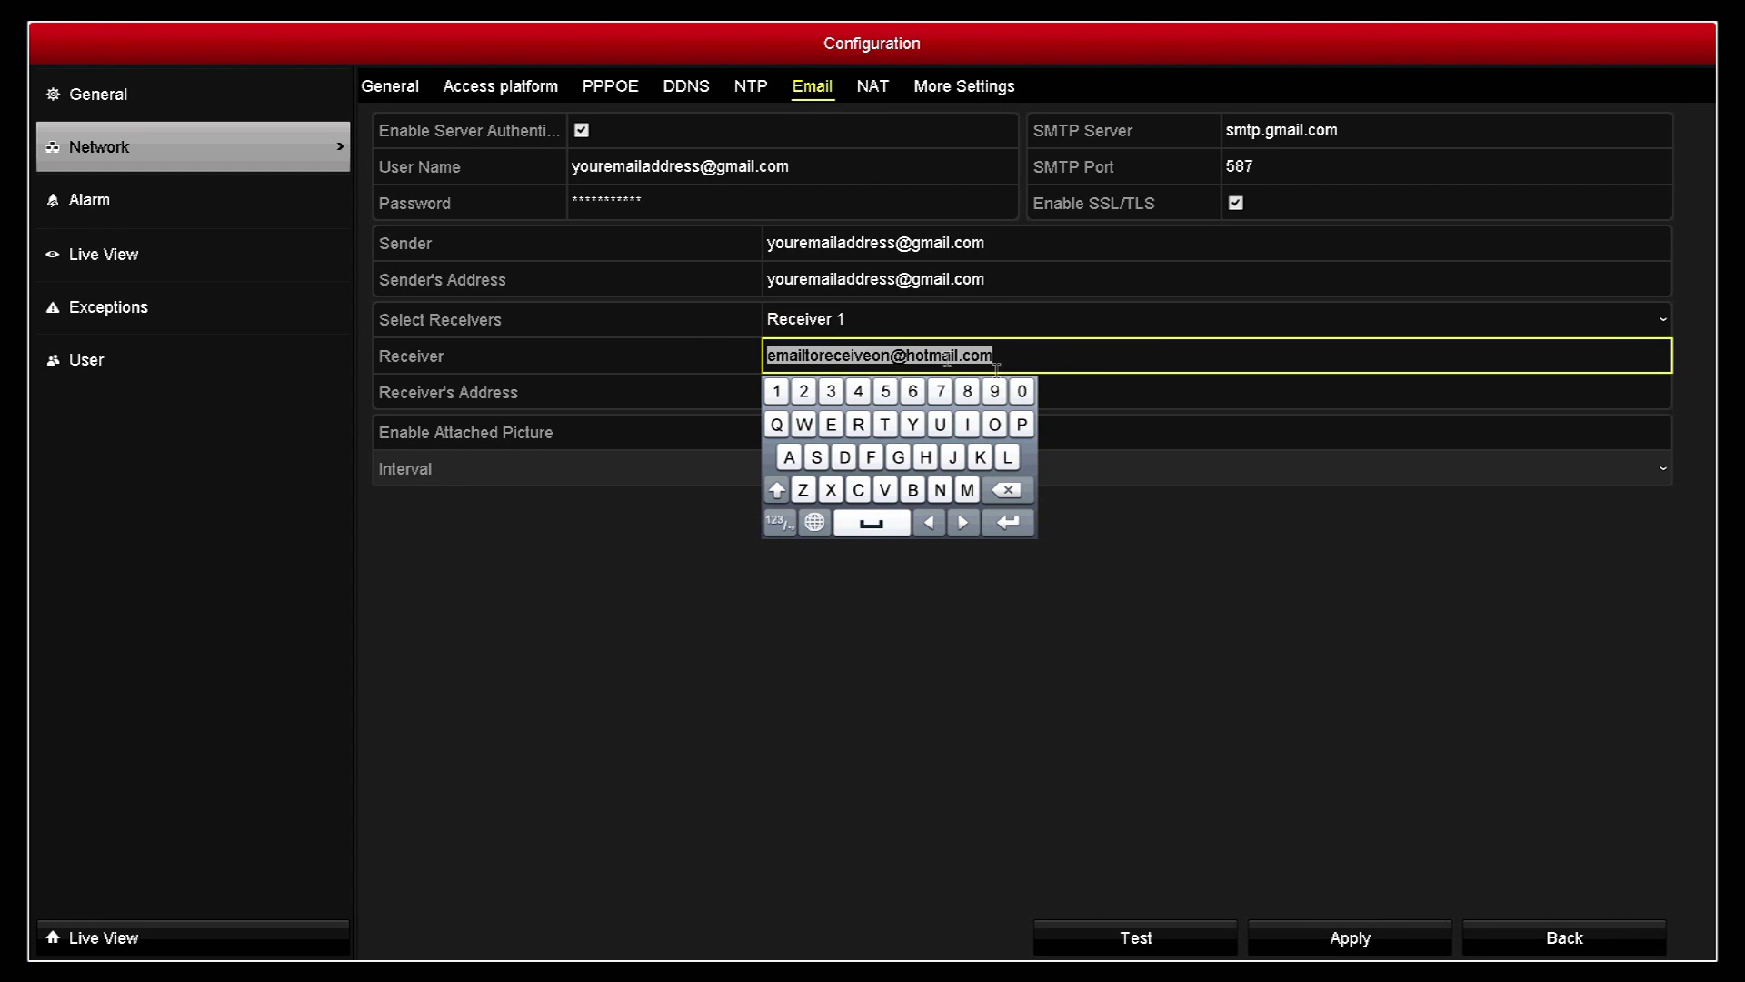
click(1081, 393)
click(902, 365)
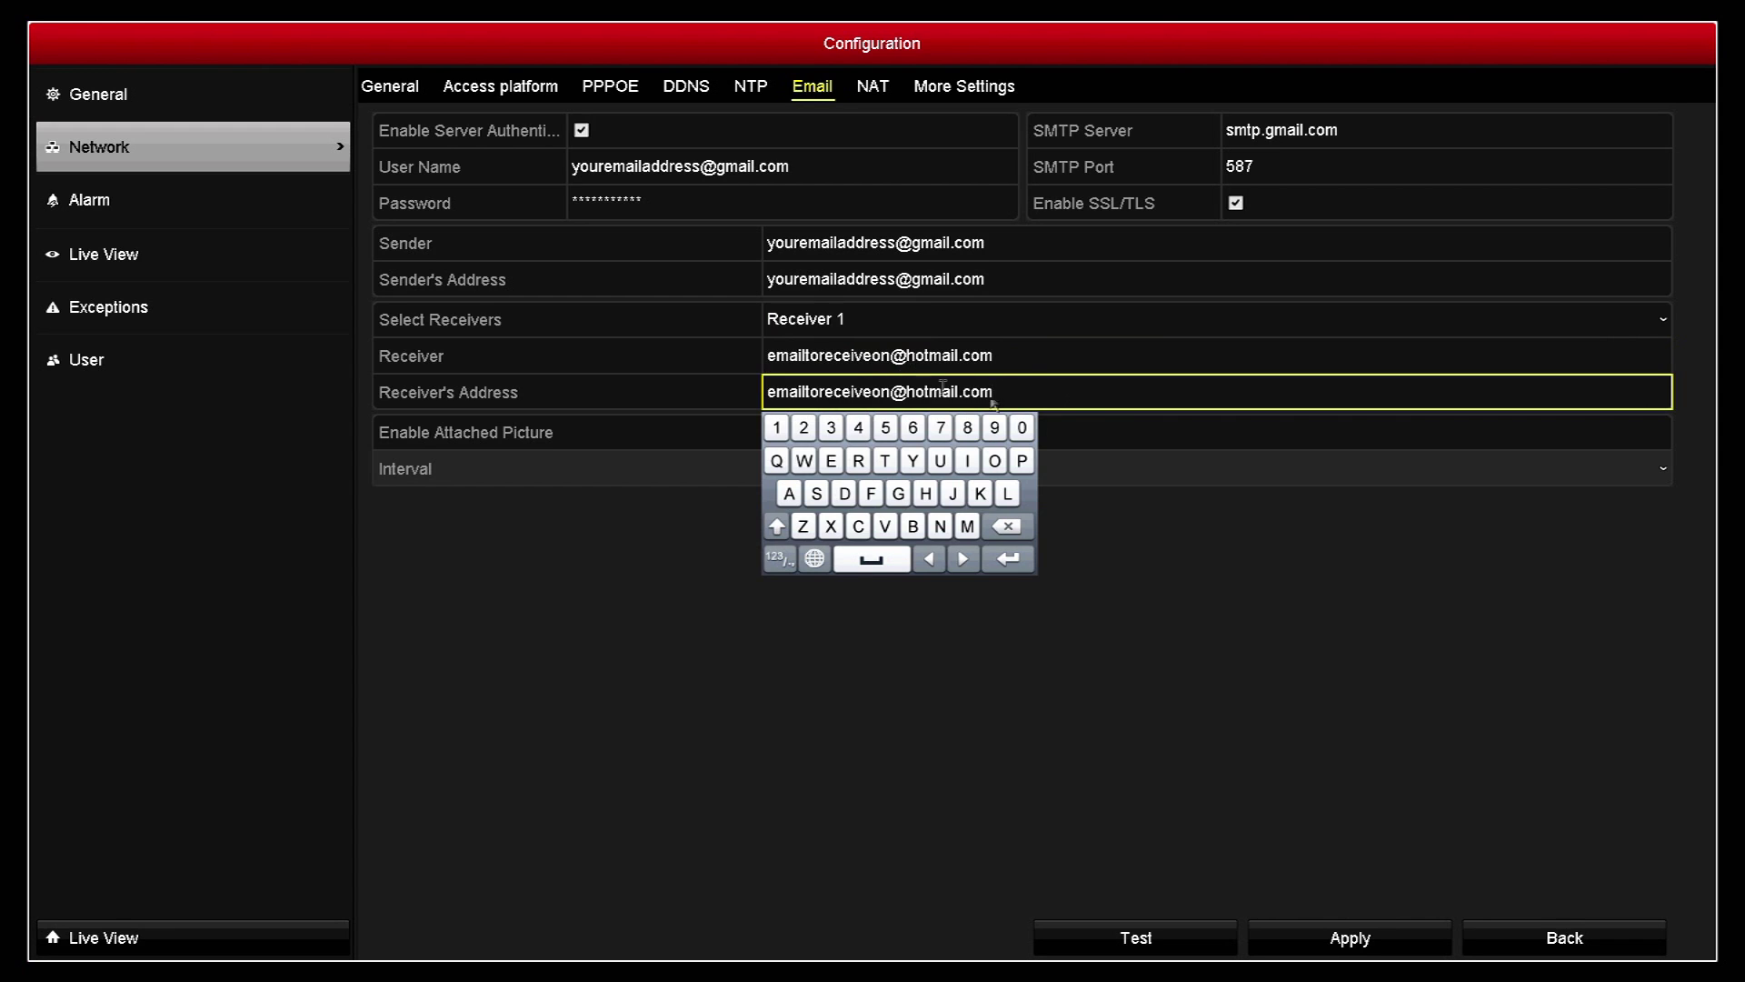
click(1102, 445)
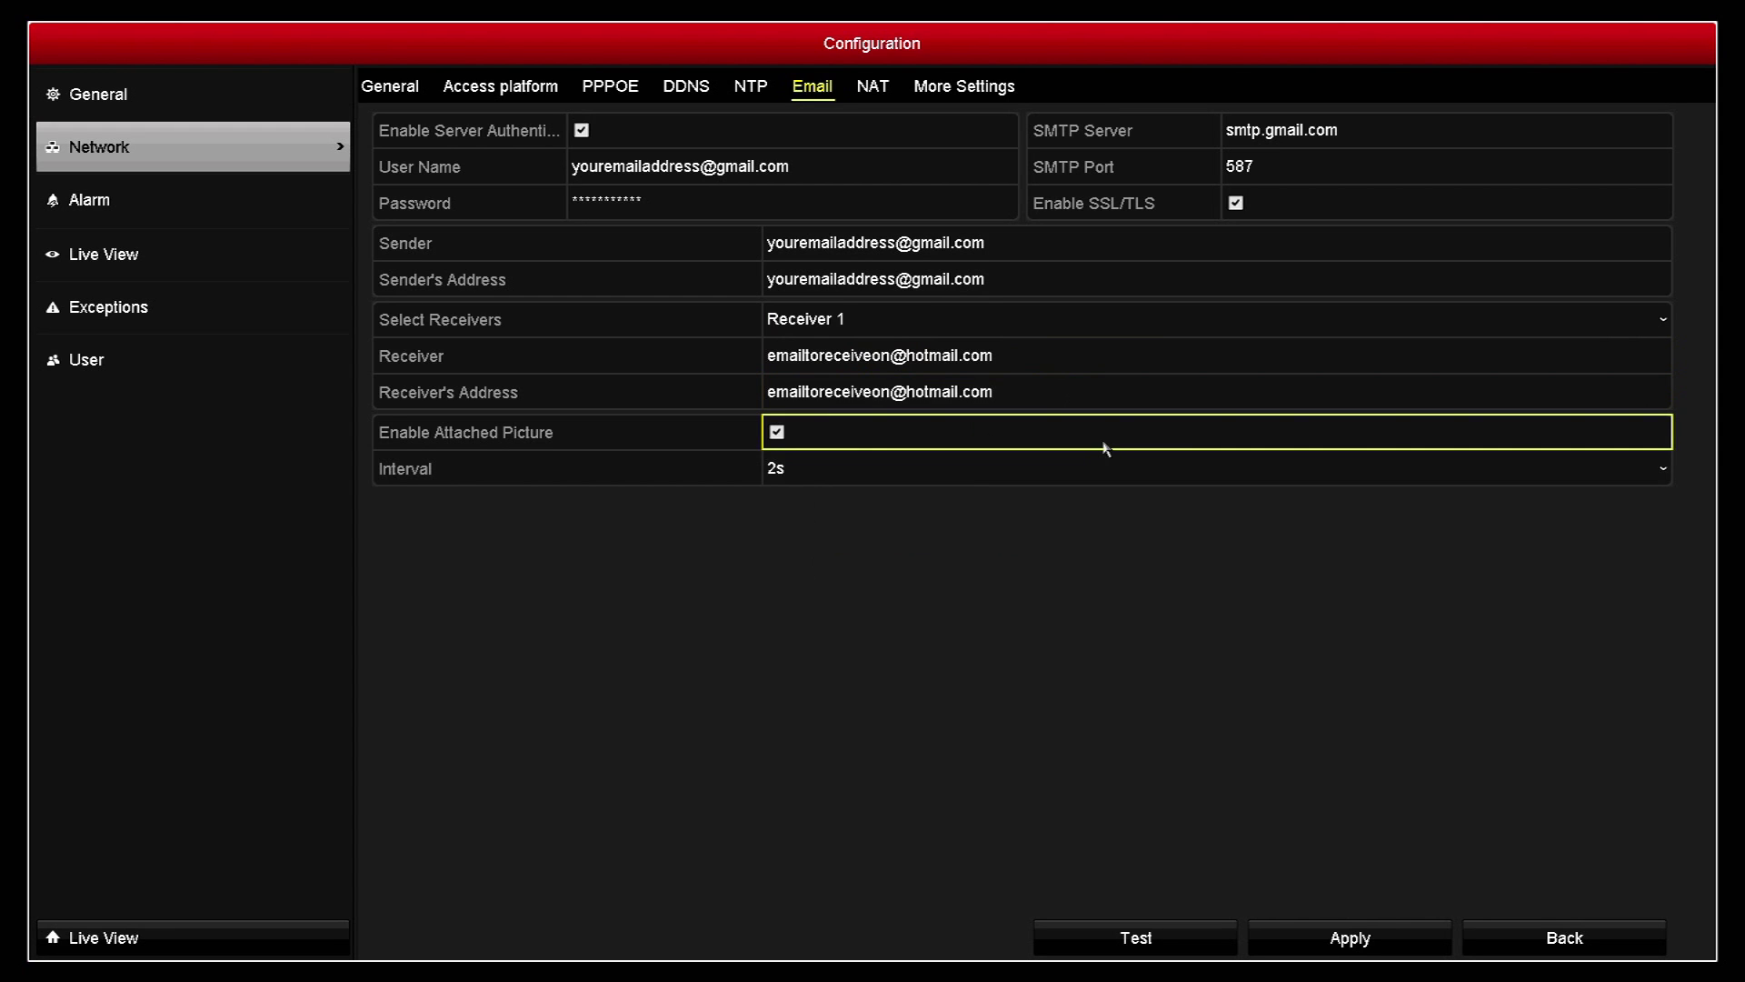
Step: Enable Attached Picture, apply the settings, and acknowledge the SMTP change notice
click(779, 434)
click(1388, 940)
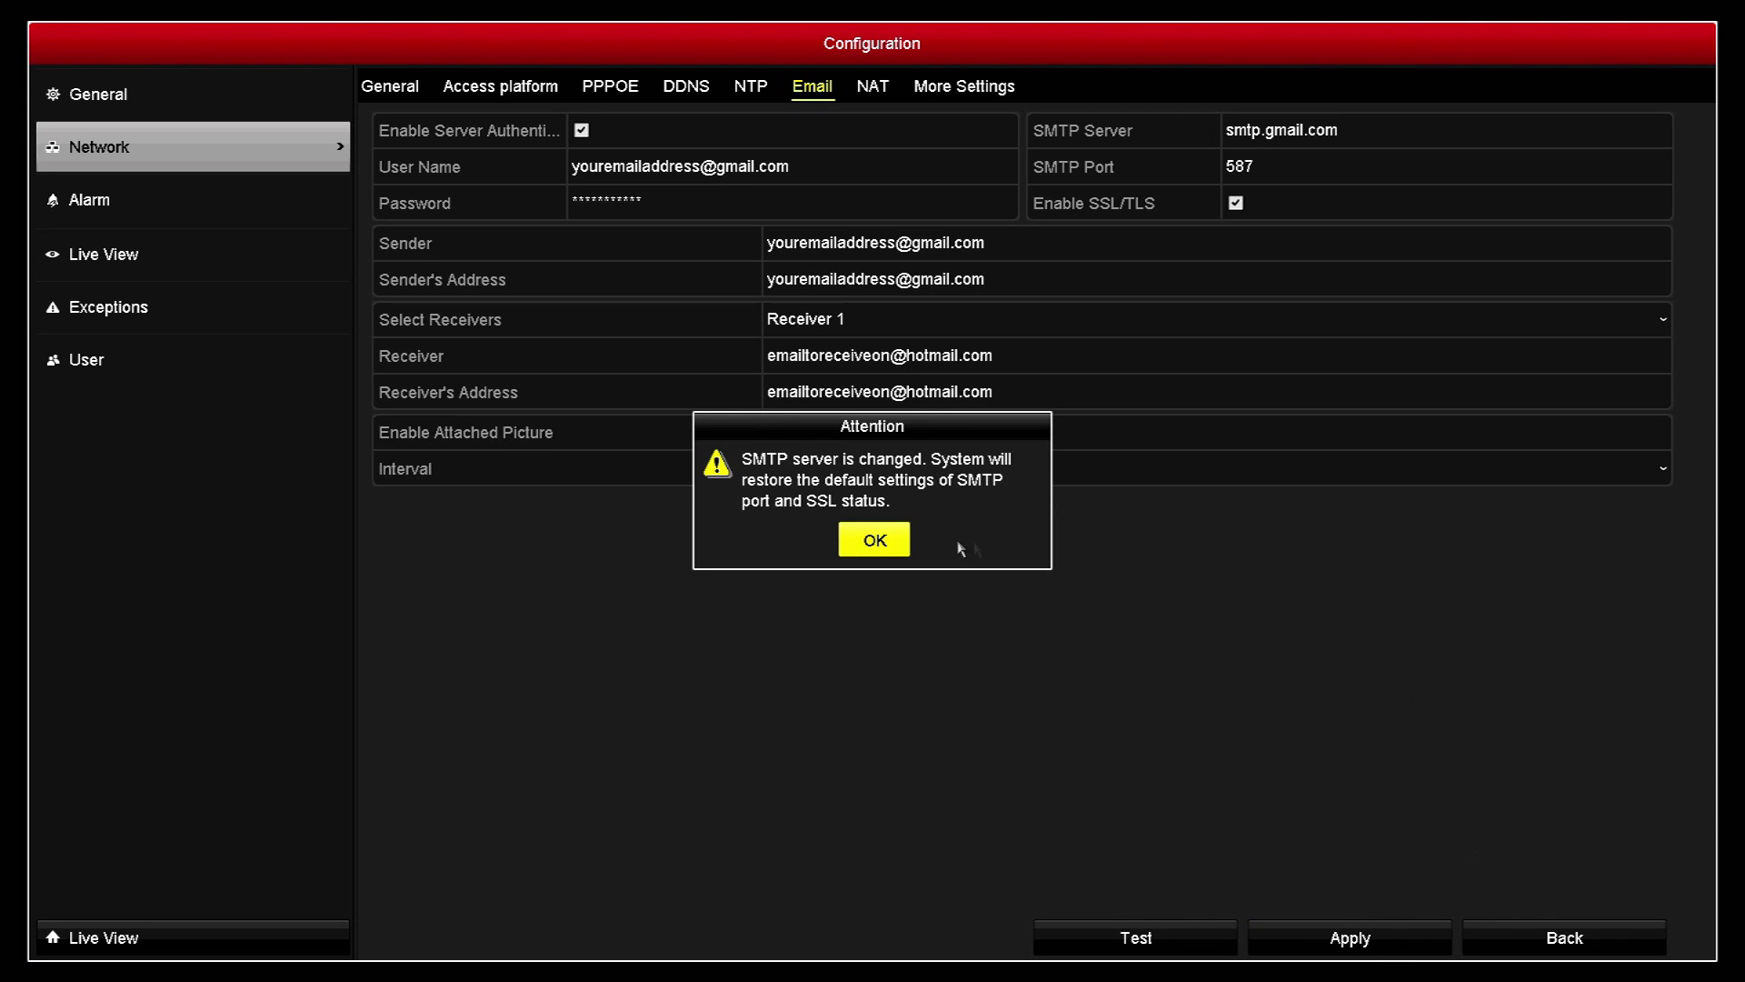
click(873, 541)
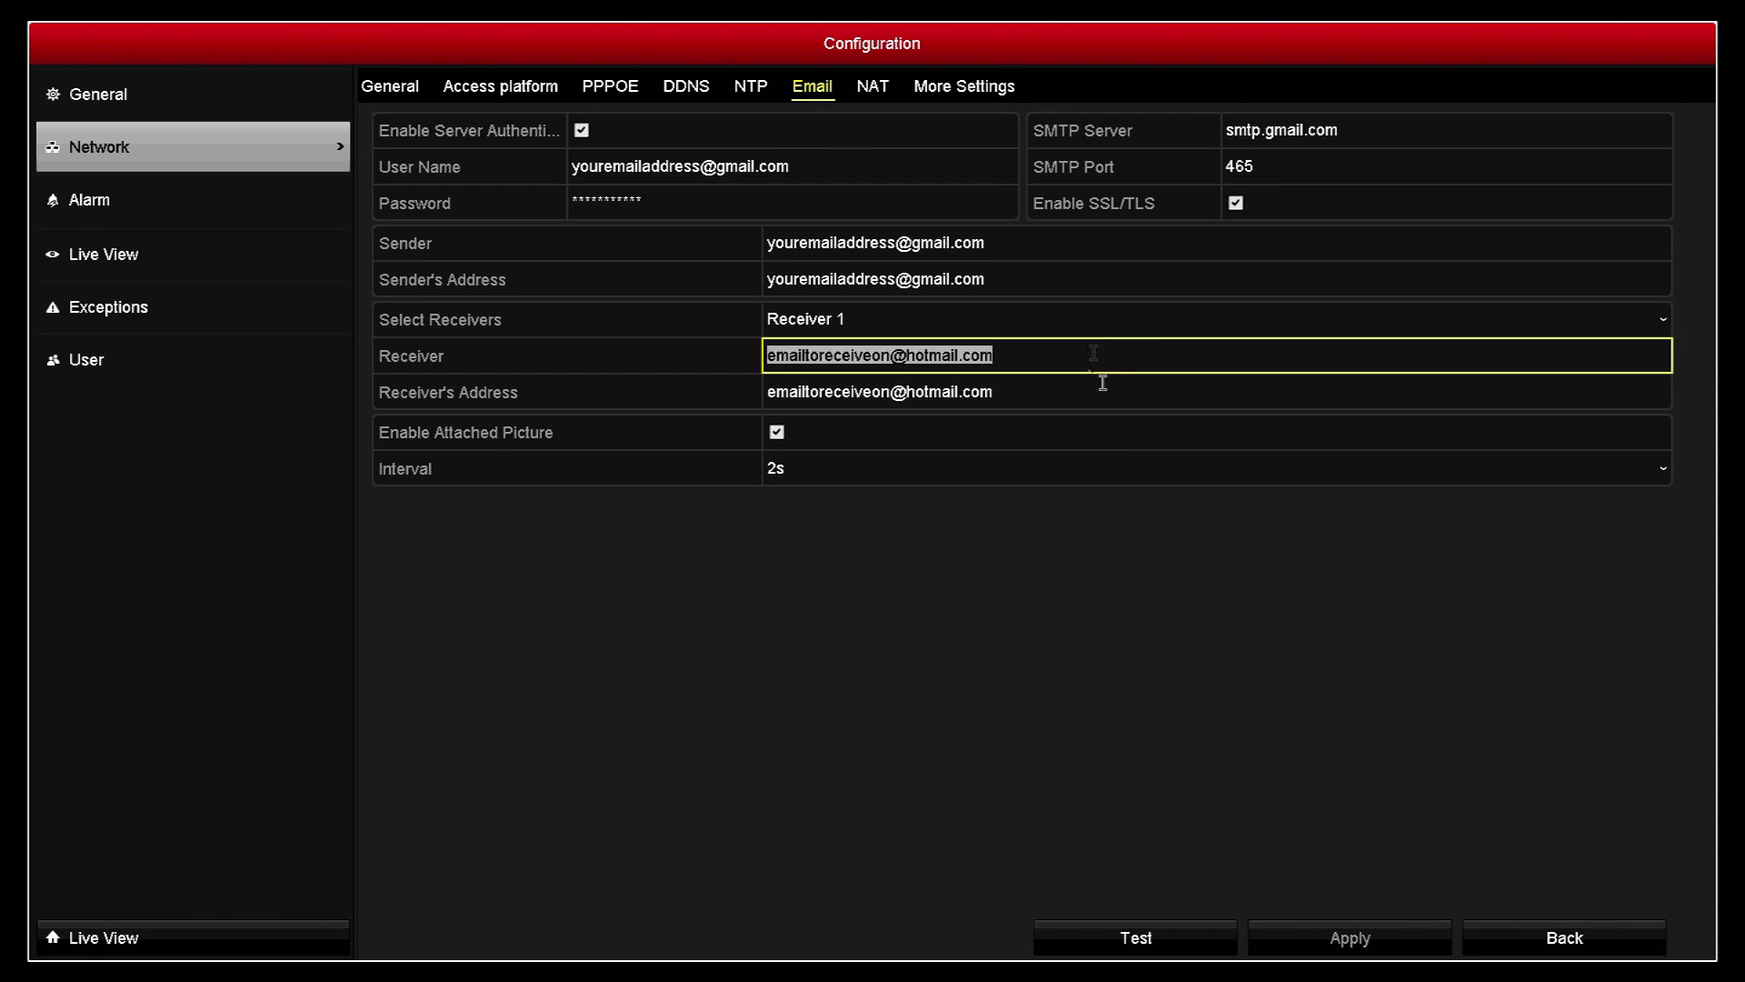
Step: Change the SMTP port from 465 back to 587 and apply the settings again
click(1274, 167)
click(1478, 306)
click(1478, 306)
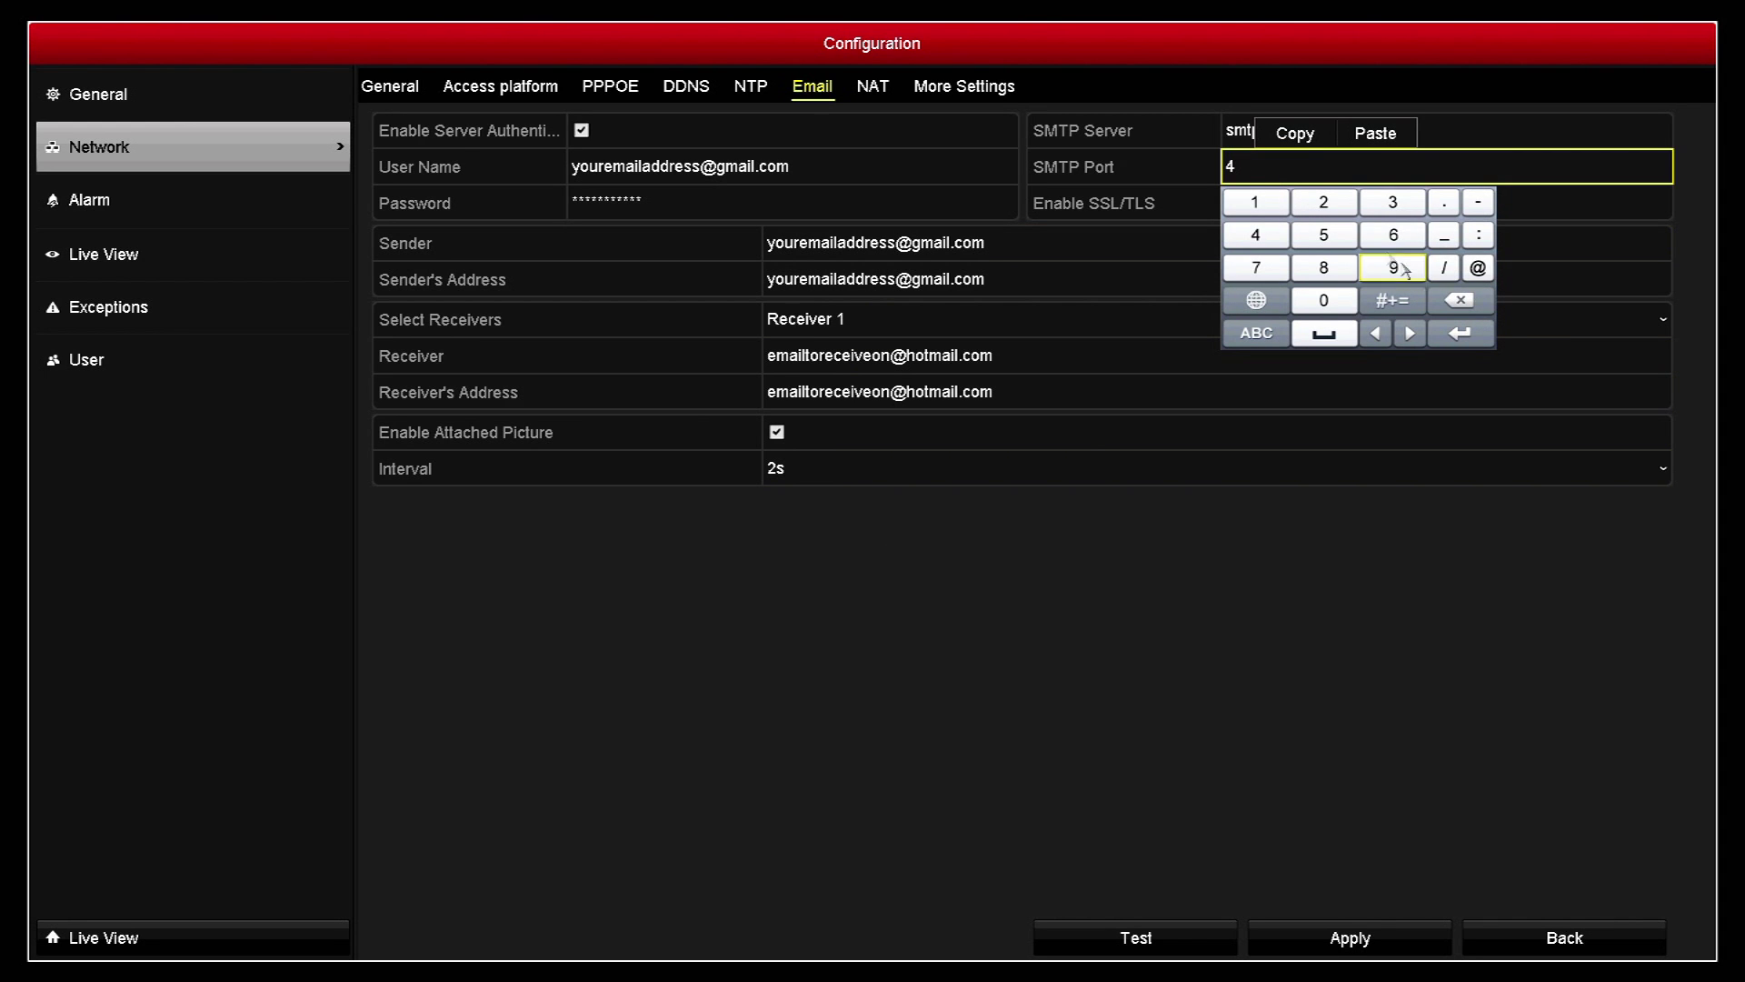
click(1323, 235)
click(1473, 305)
click(1473, 306)
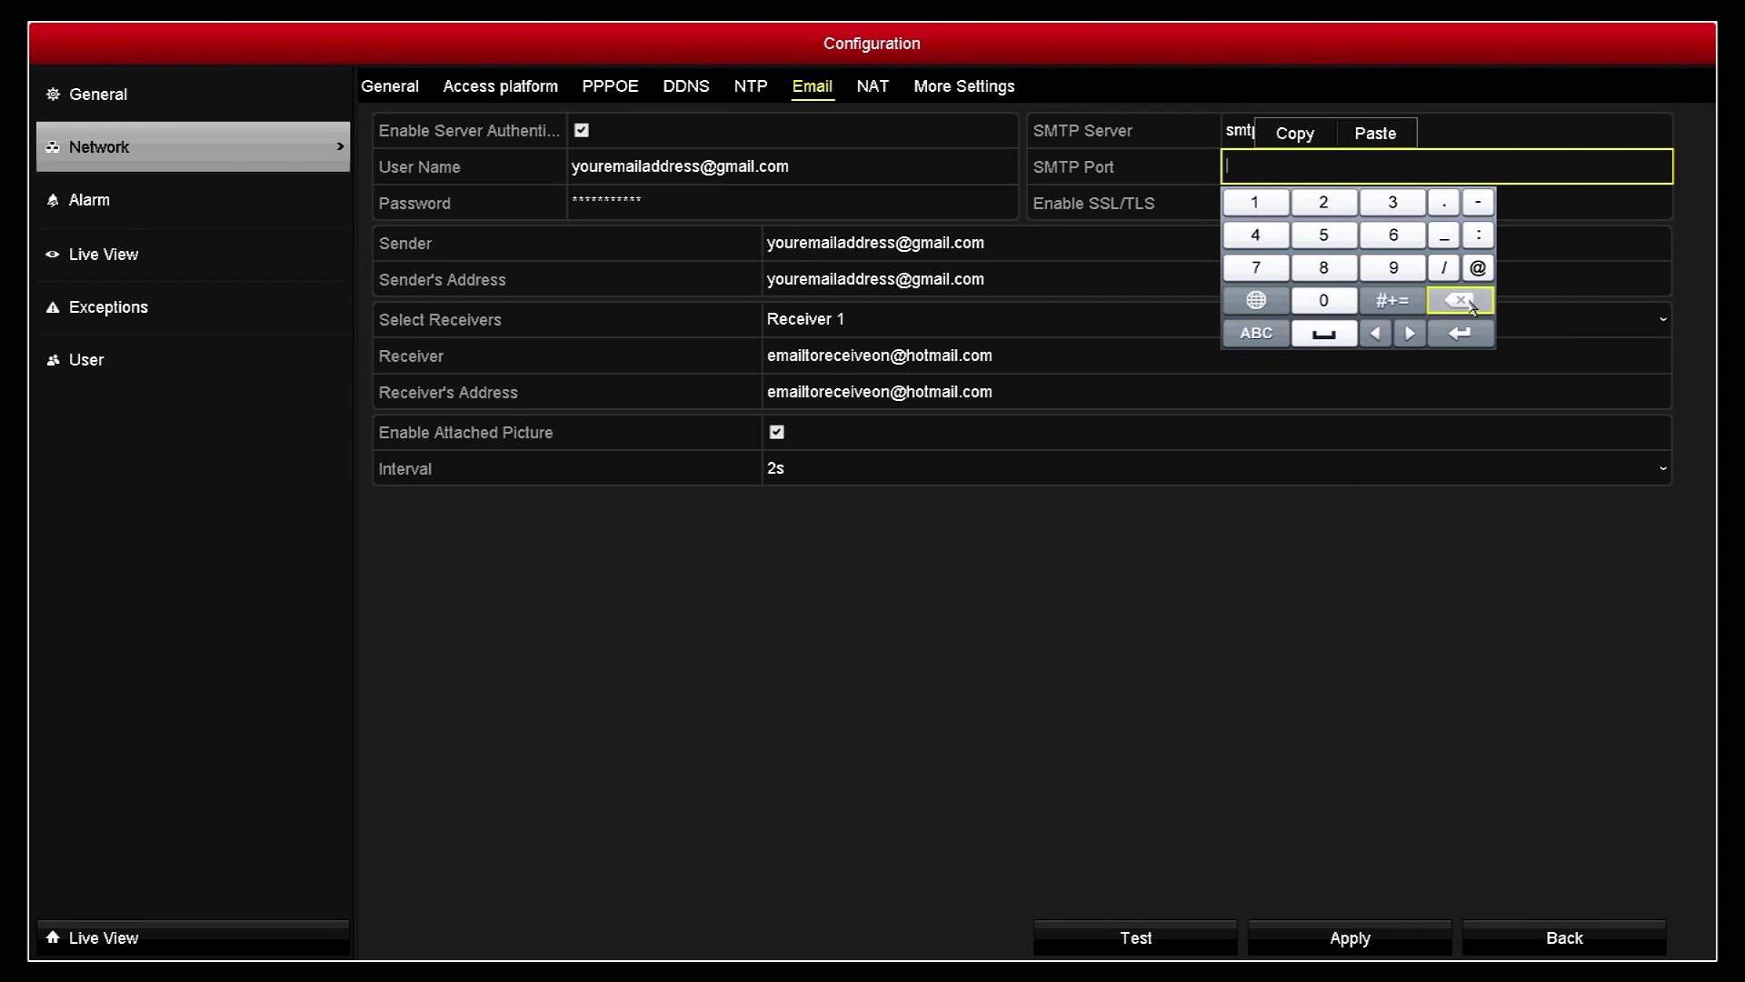
click(1323, 235)
click(1324, 267)
click(1256, 267)
click(1454, 334)
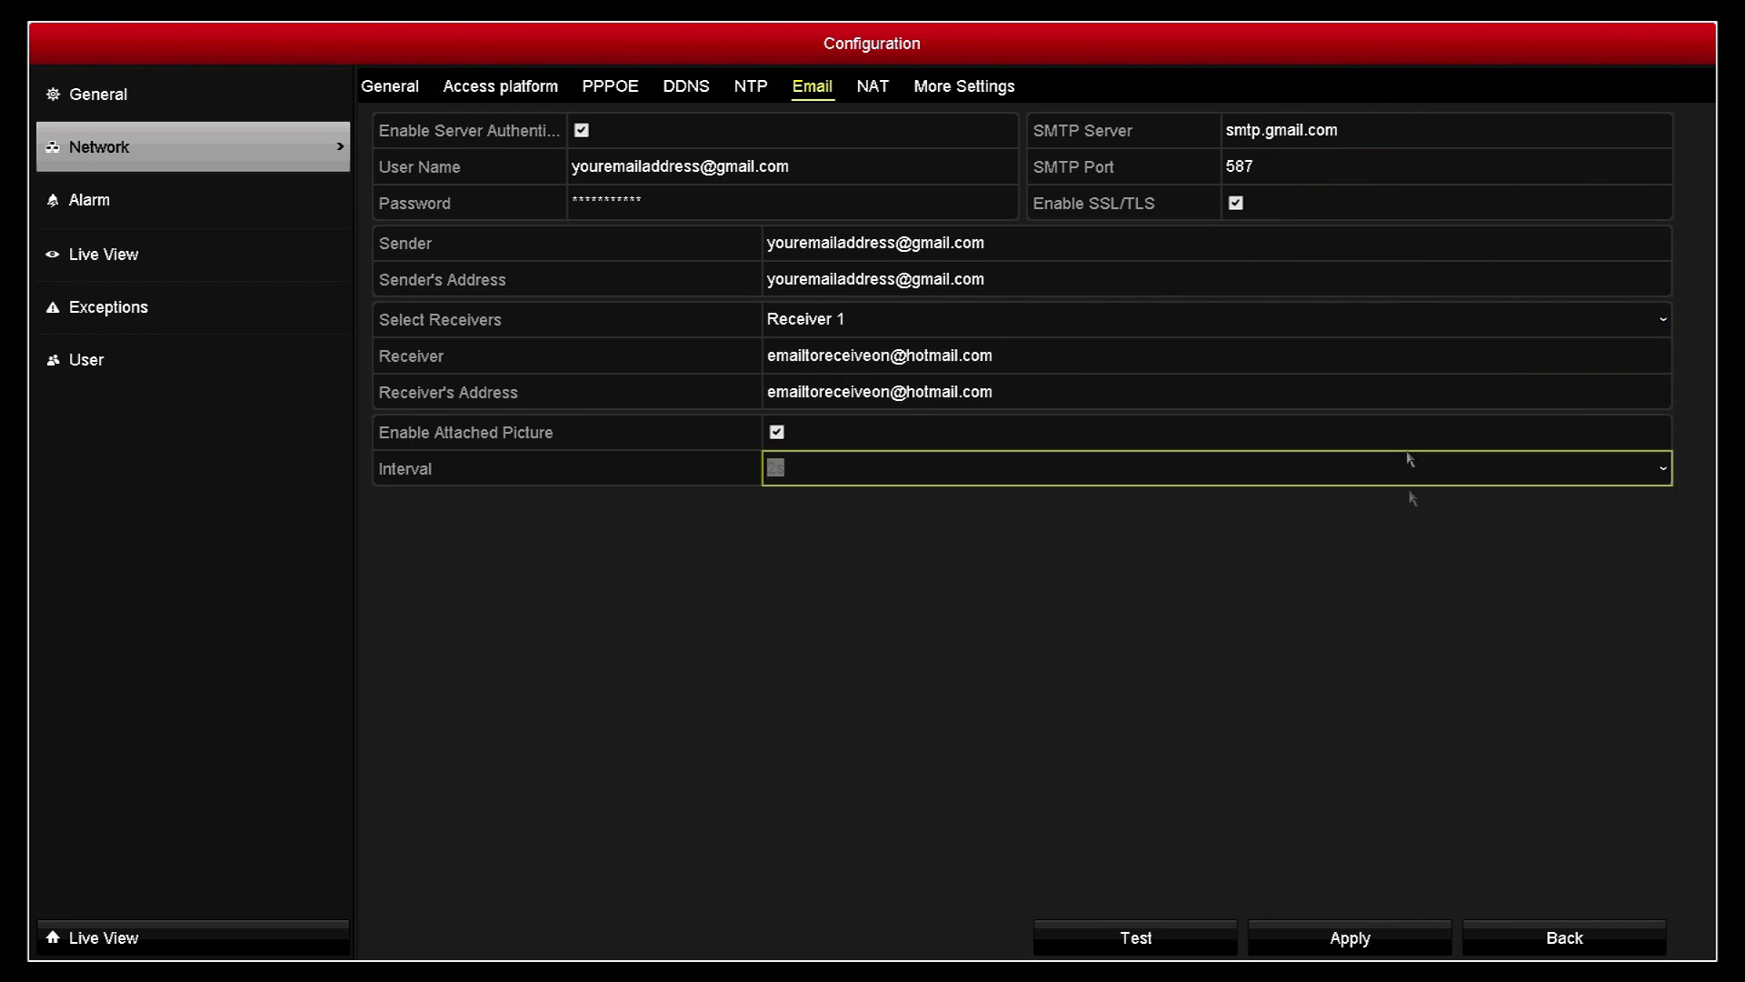
click(1396, 948)
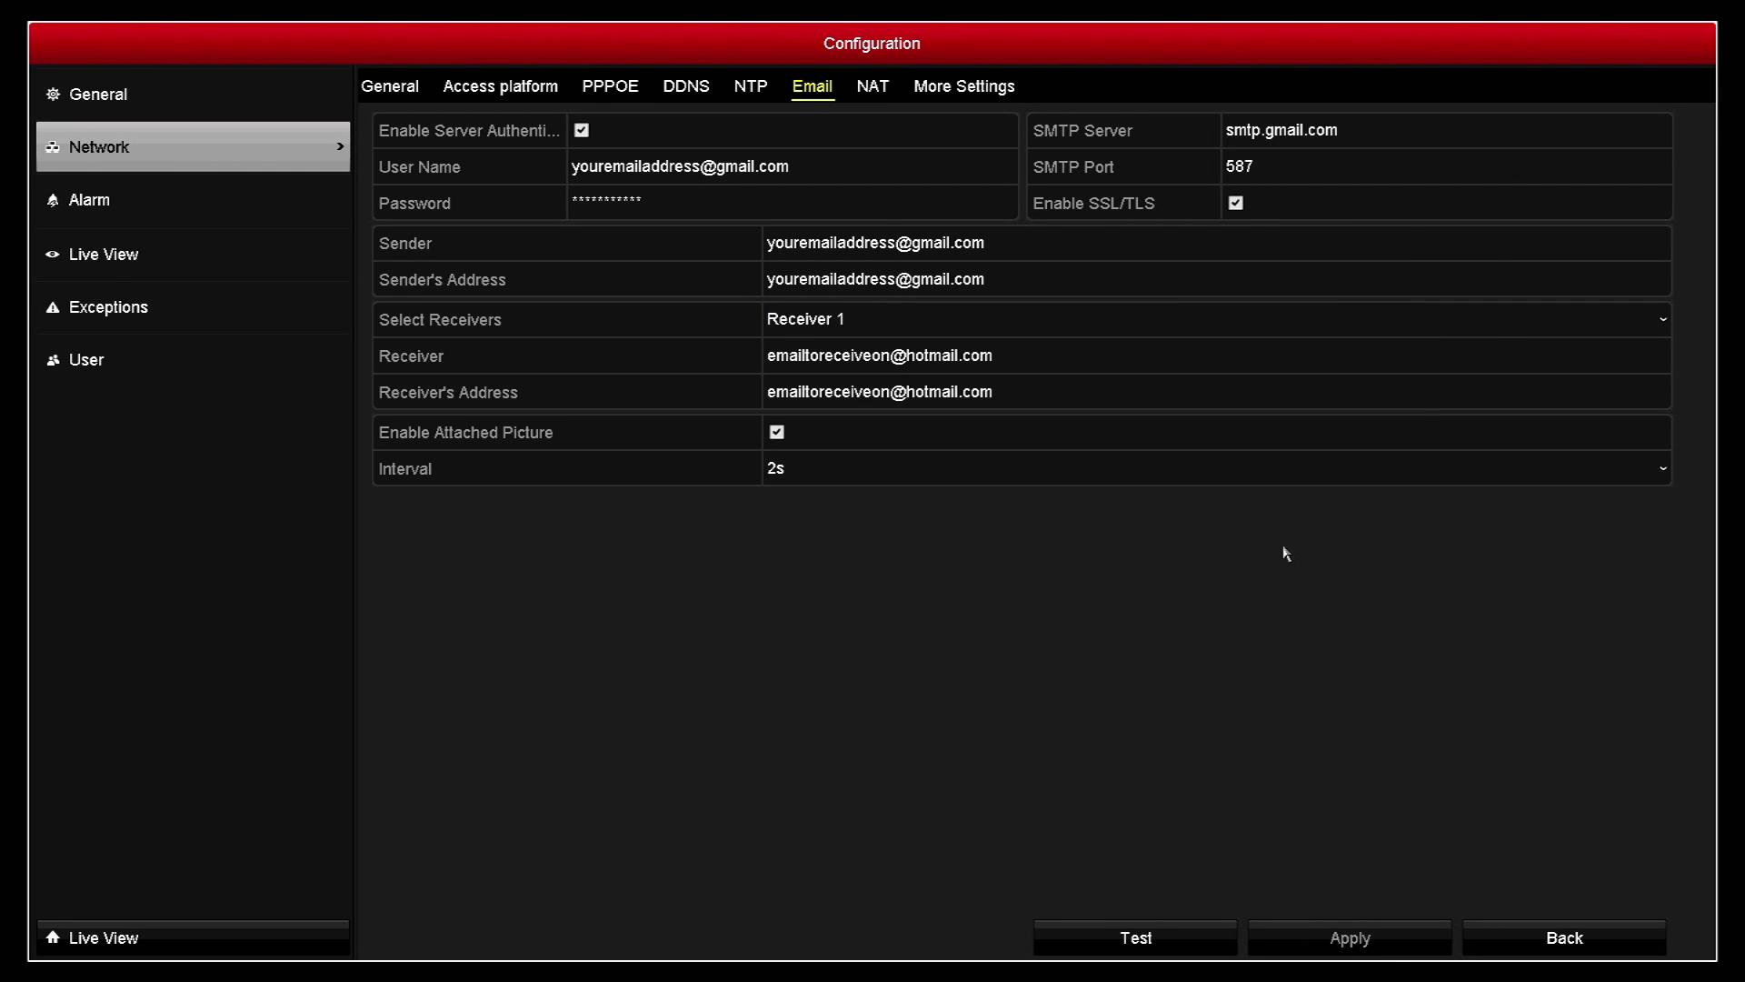
Step: Send a test email, dismiss the 'Email test succeeded' message, and return to the main menu
click(1200, 942)
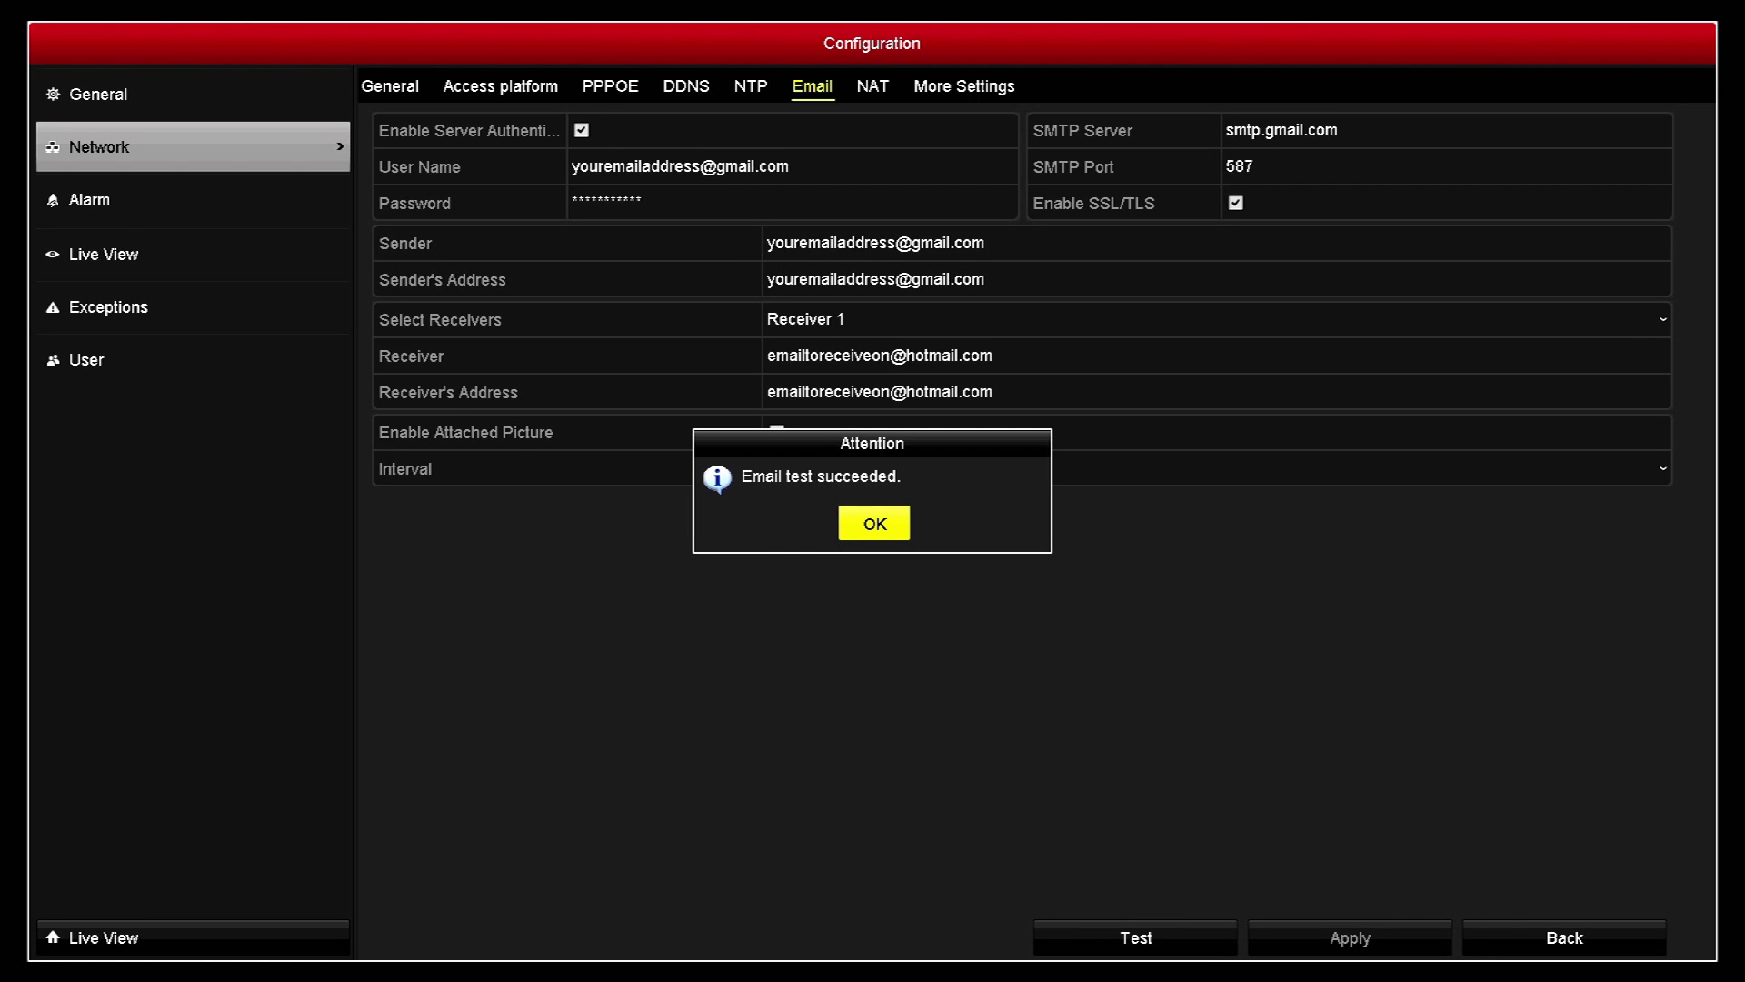
click(871, 532)
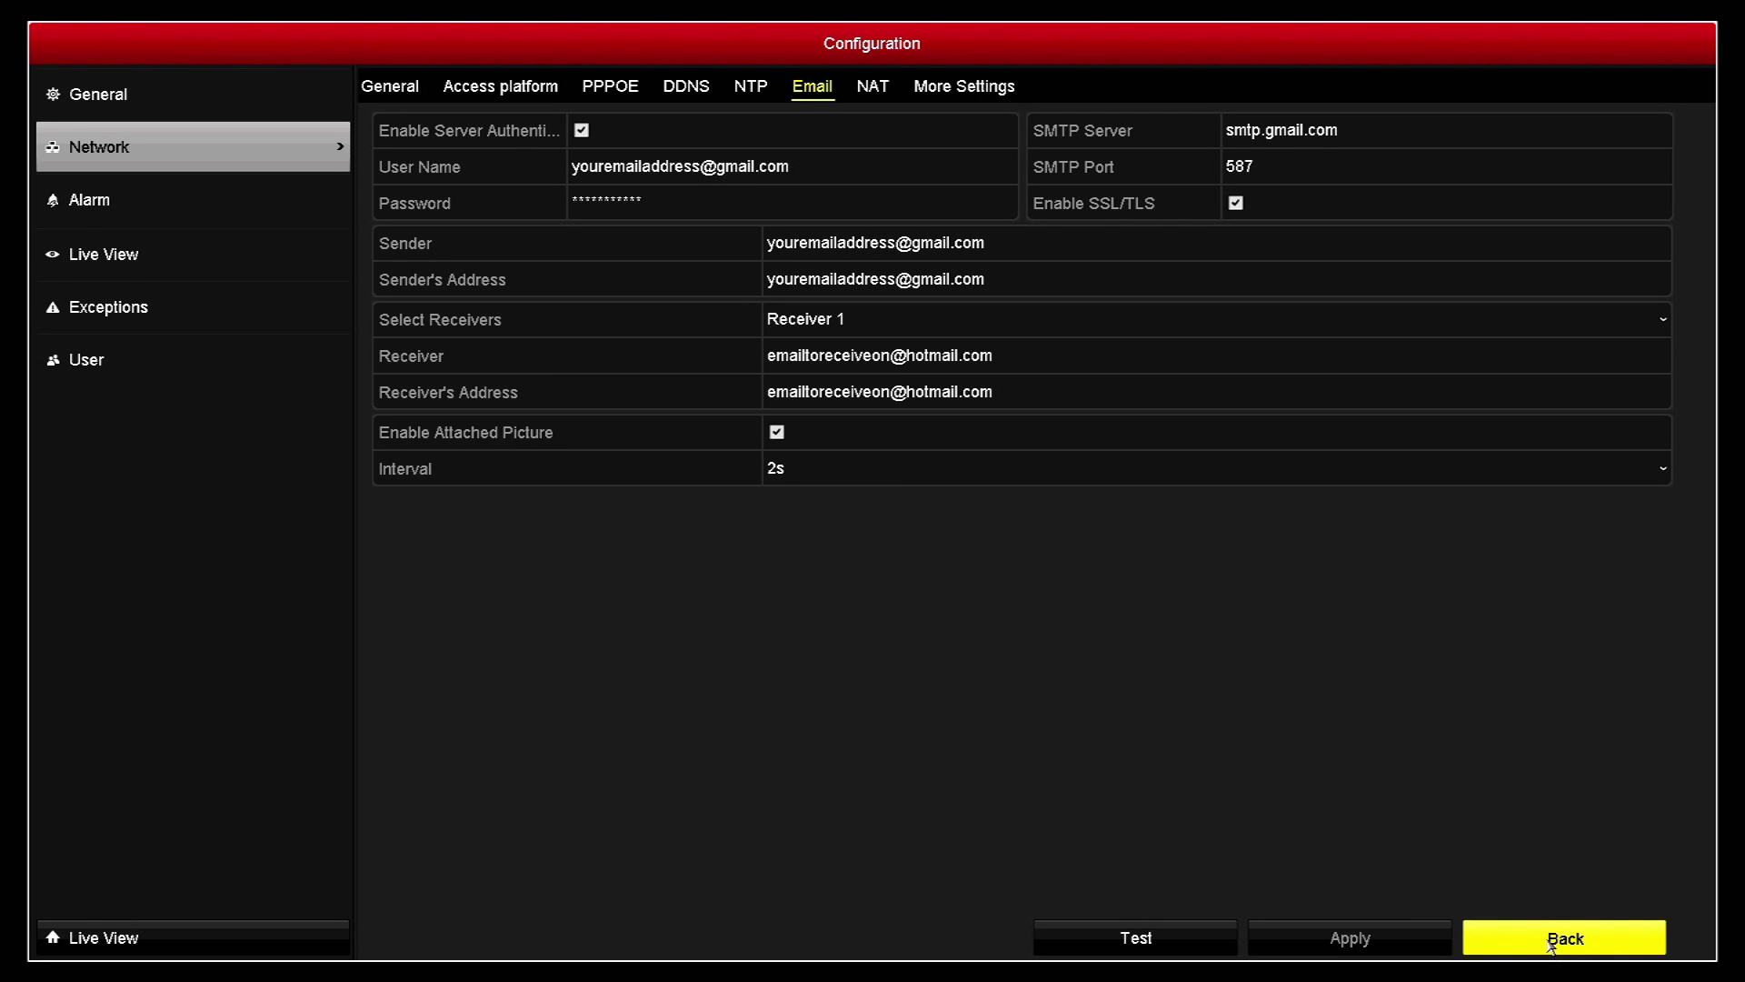
click(1550, 945)
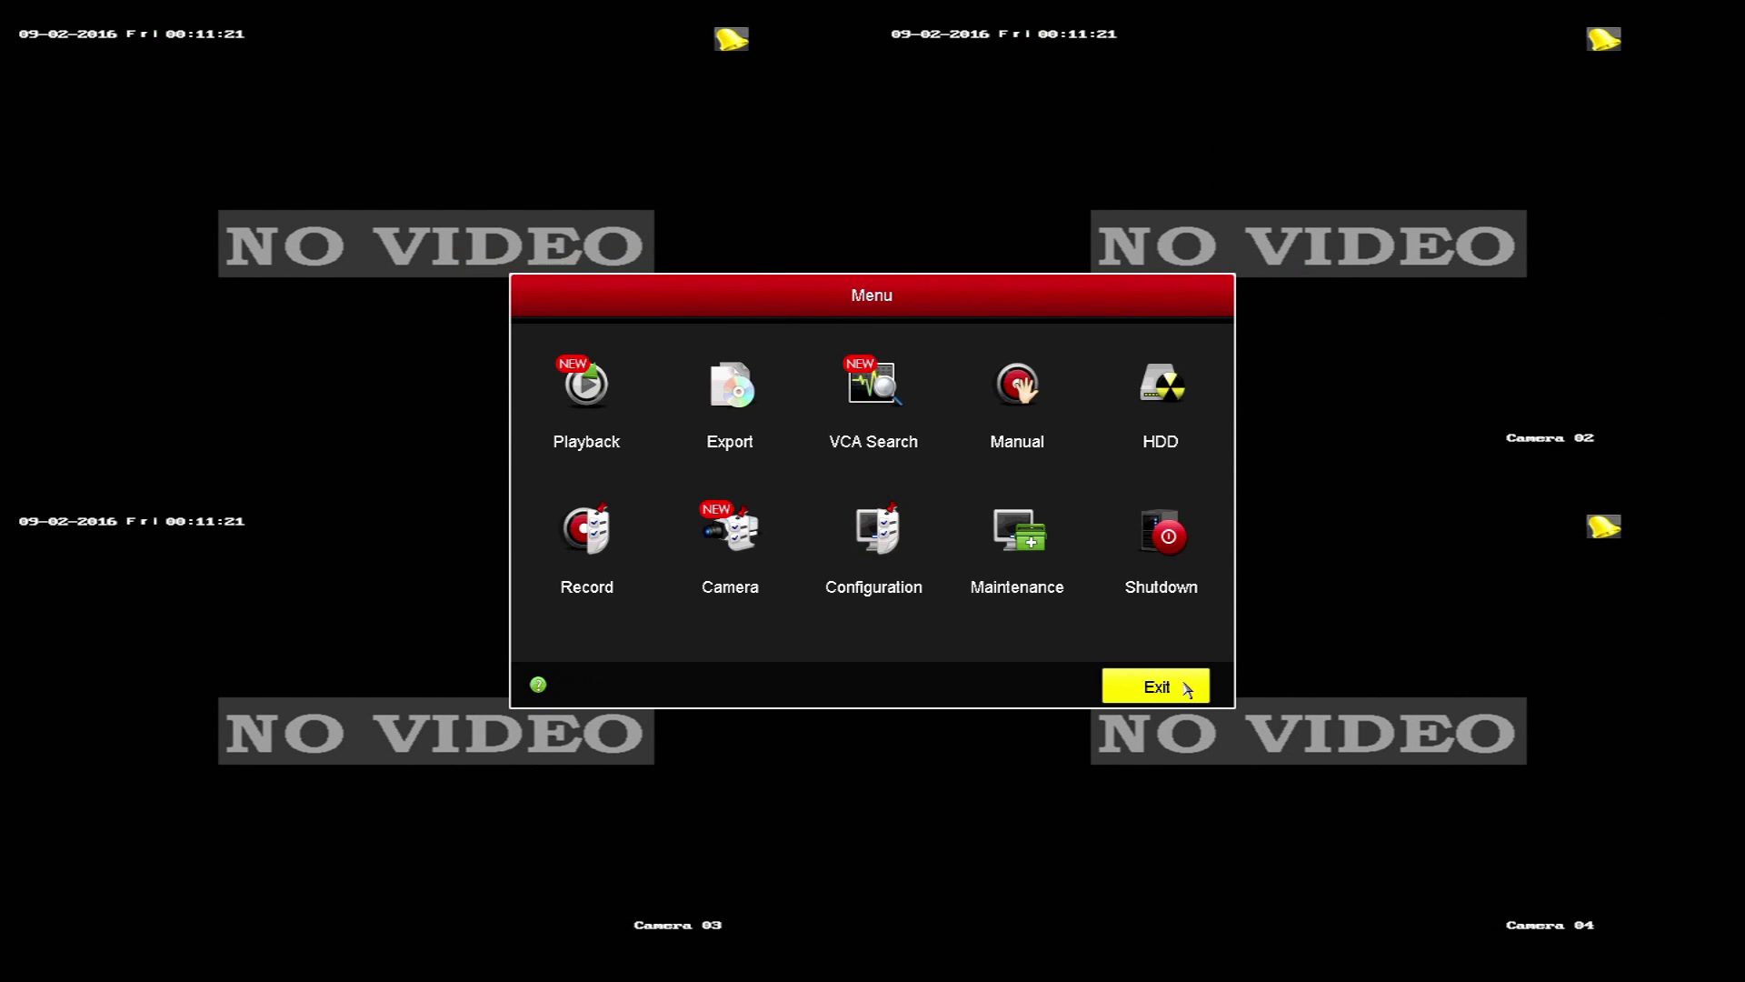